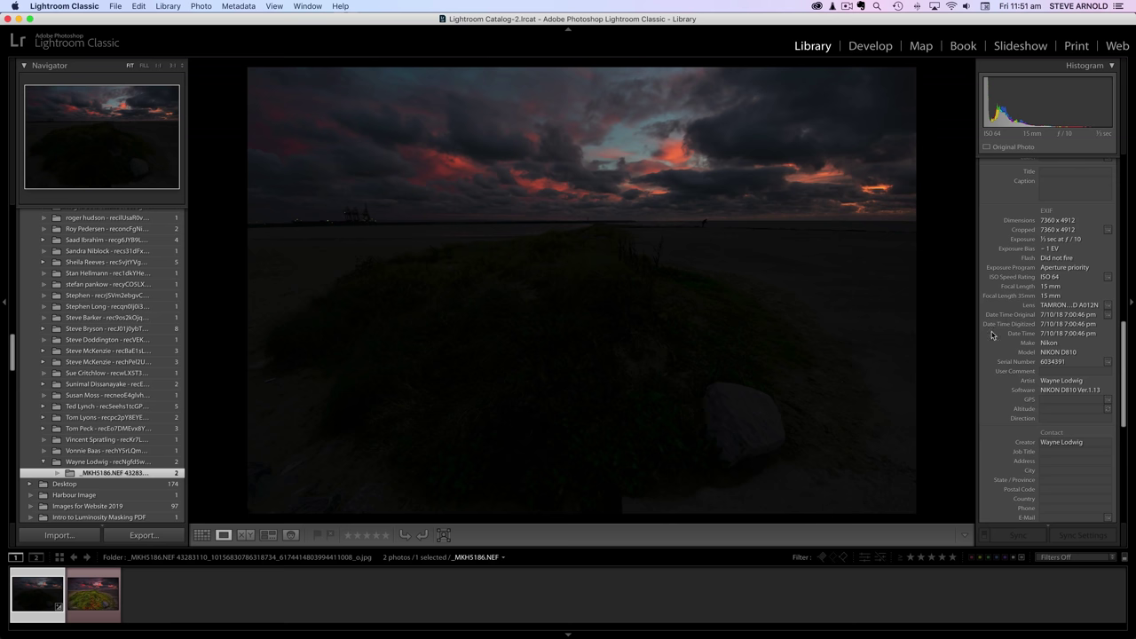
Open the dark seascape raw photo in the Develop module.
scroll(1011, 326, up, 5)
scroll(1011, 327, up, 8)
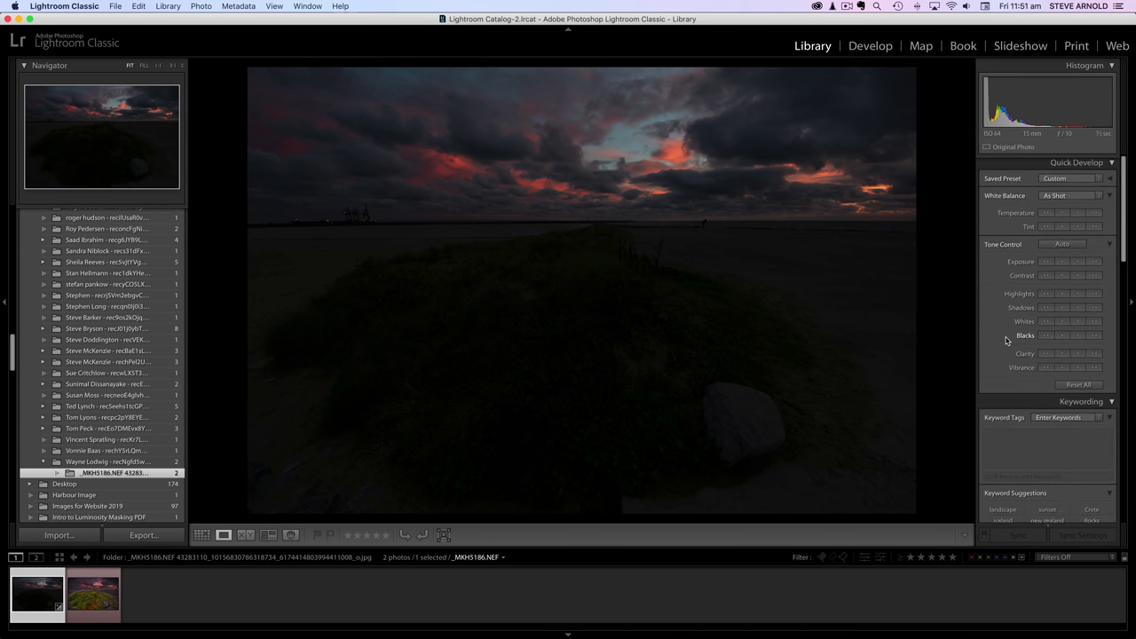
click(874, 47)
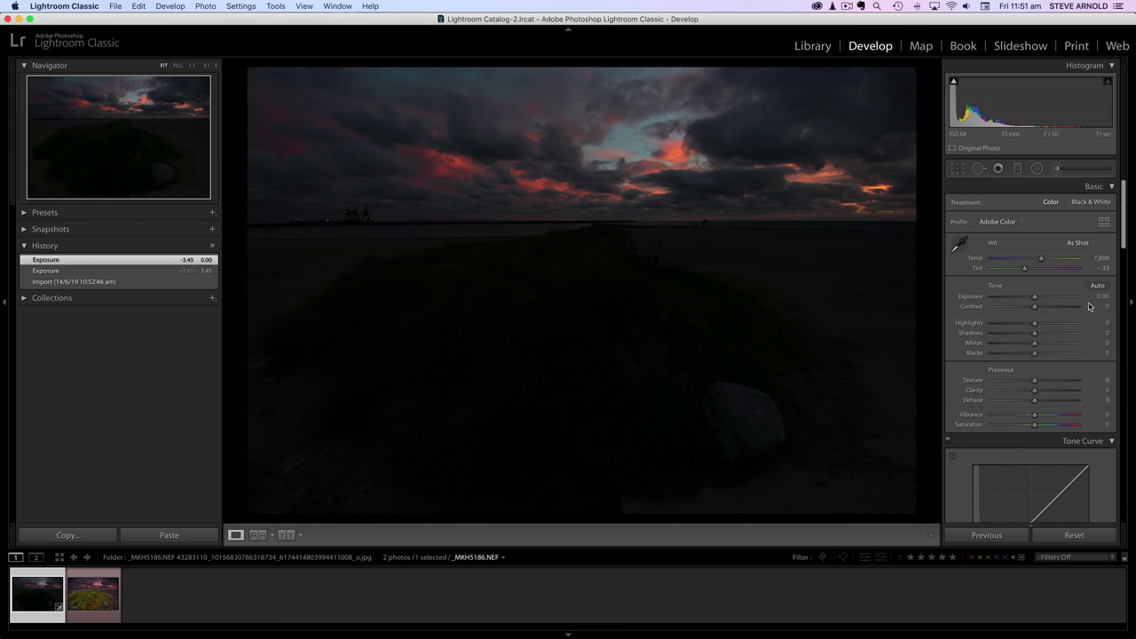
Raise the raw photo's exposure to +4.00 to bring out the dark foreground.
drag(1034, 296, 1075, 299)
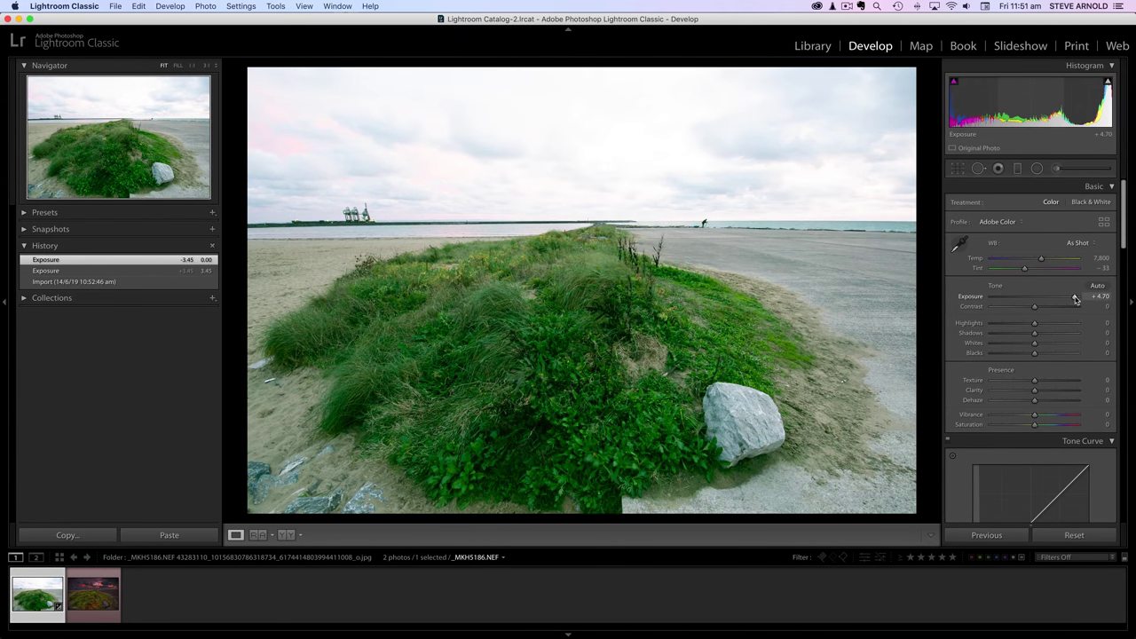
mouse_move(1074, 299)
mouse_down()
mouse_move(1034, 300)
mouse_move(1069, 299)
mouse_up()
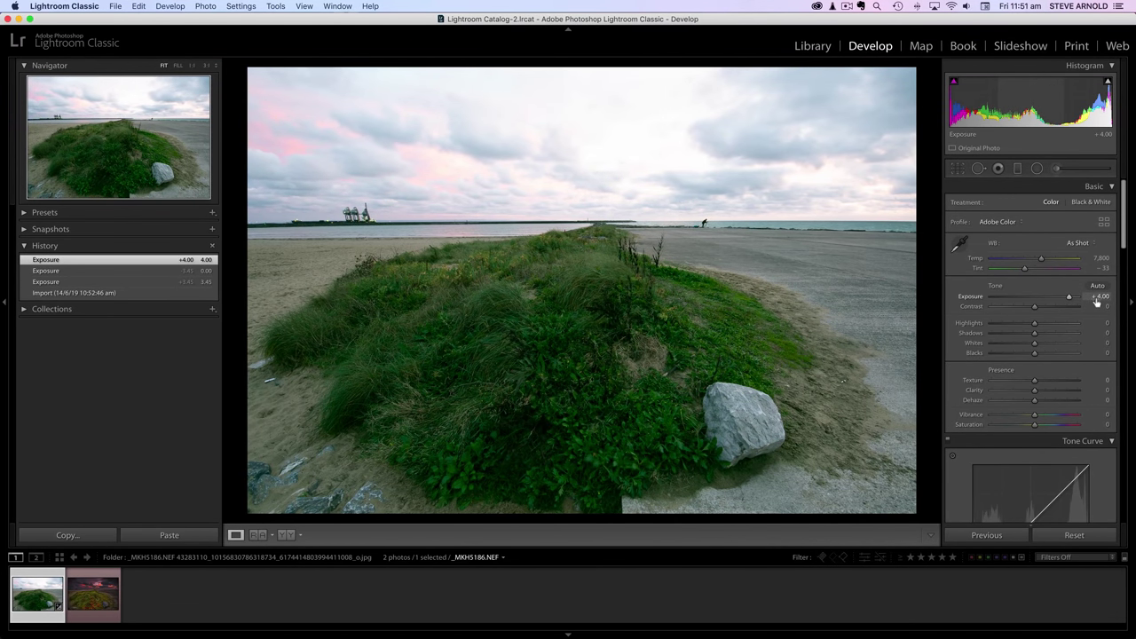
Examine the brightened grass mound, rock, sand and horizon at 1:1 for shadow detail and noise, returning to the full view.
click(605, 326)
drag(412, 401, 638, 432)
click(710, 385)
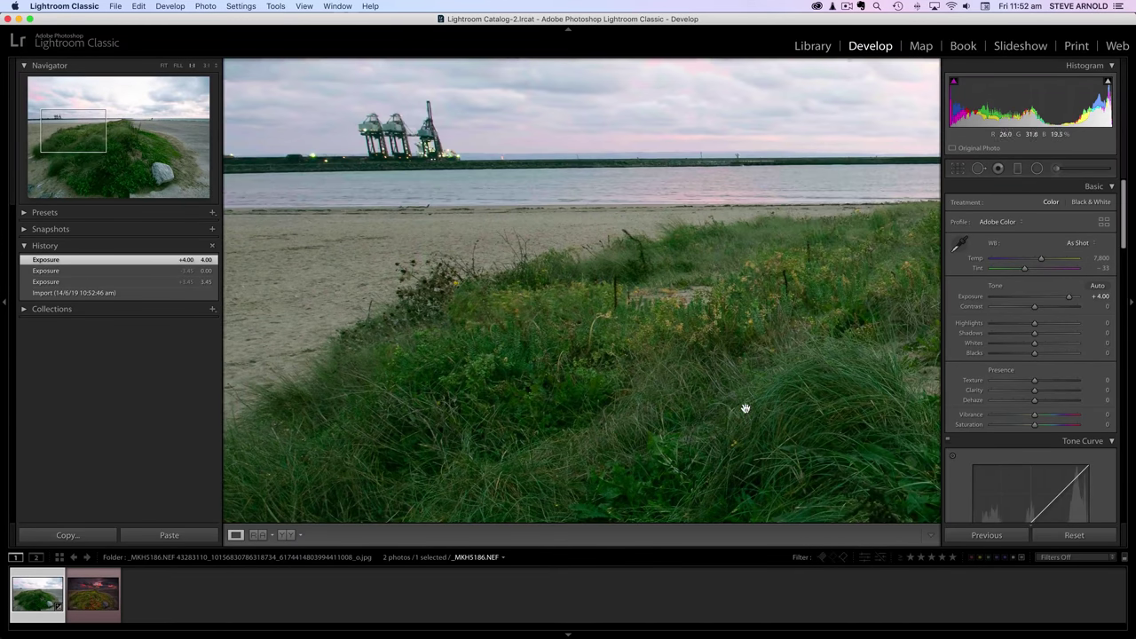
click(507, 198)
drag(683, 331, 334, 271)
drag(634, 266, 354, 274)
drag(604, 254, 476, 328)
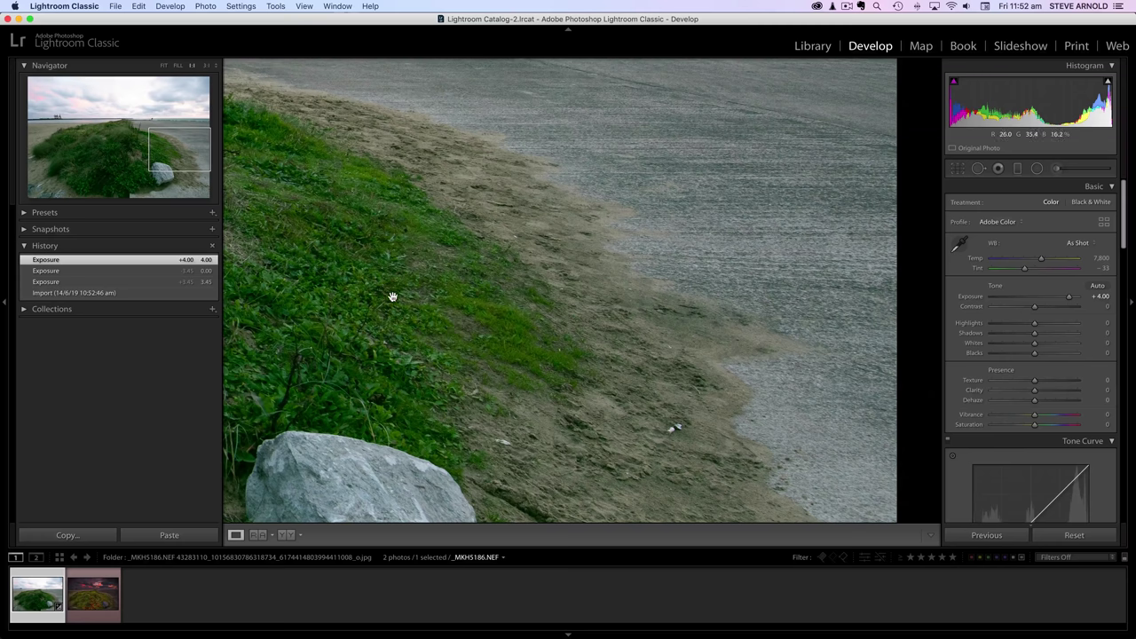
drag(392, 296, 479, 184)
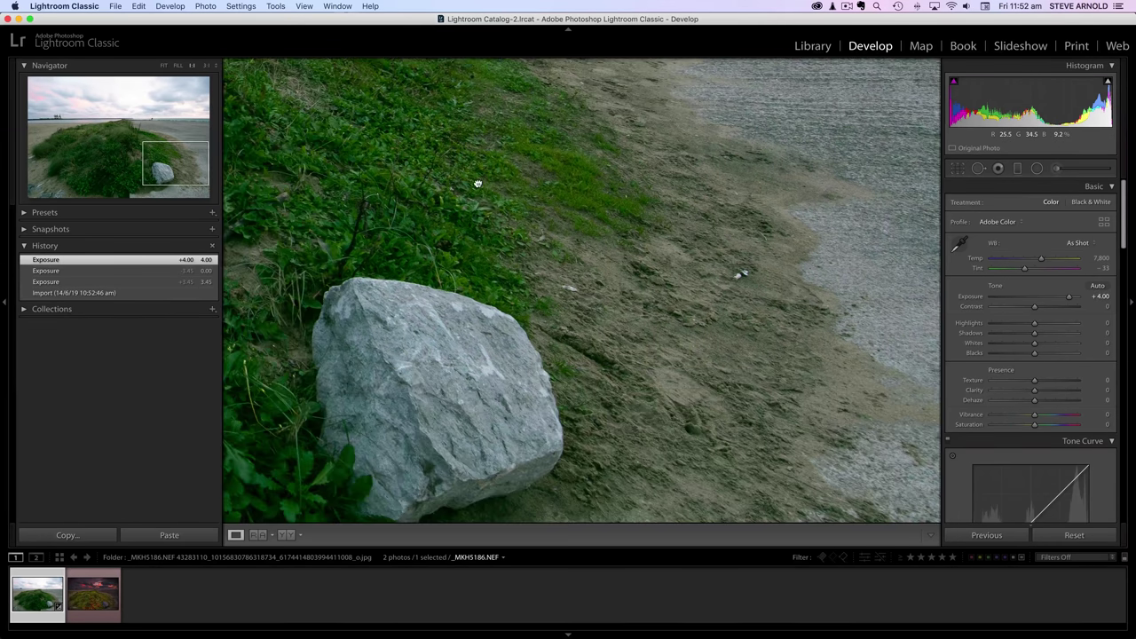
drag(701, 322, 776, 171)
drag(472, 194, 782, 354)
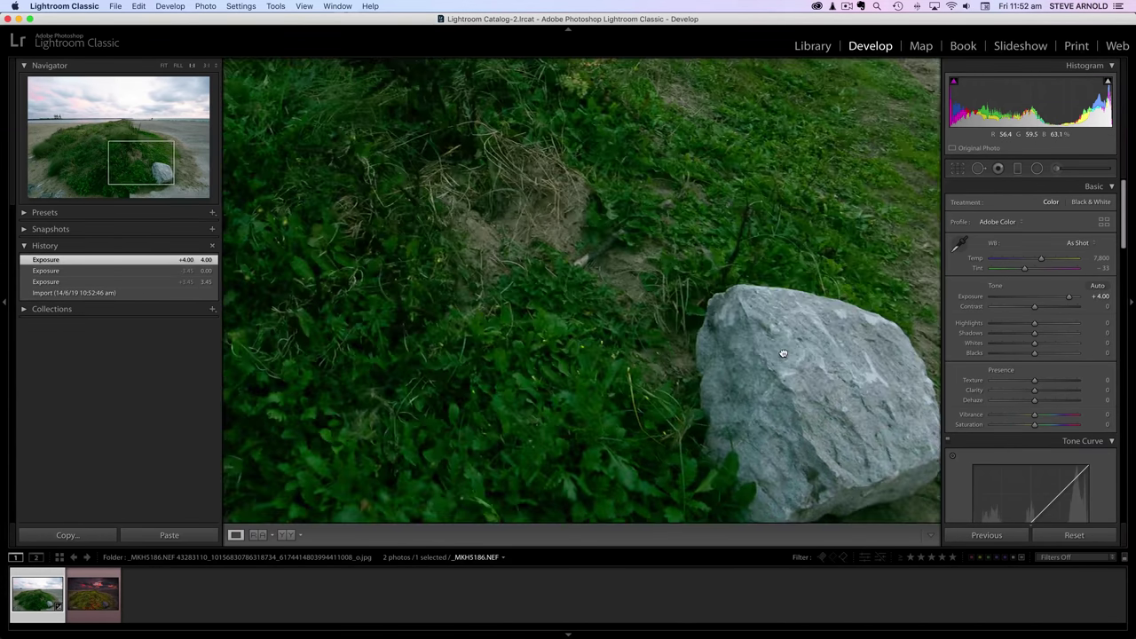
drag(528, 193, 740, 363)
drag(621, 150, 677, 340)
drag(575, 249, 675, 339)
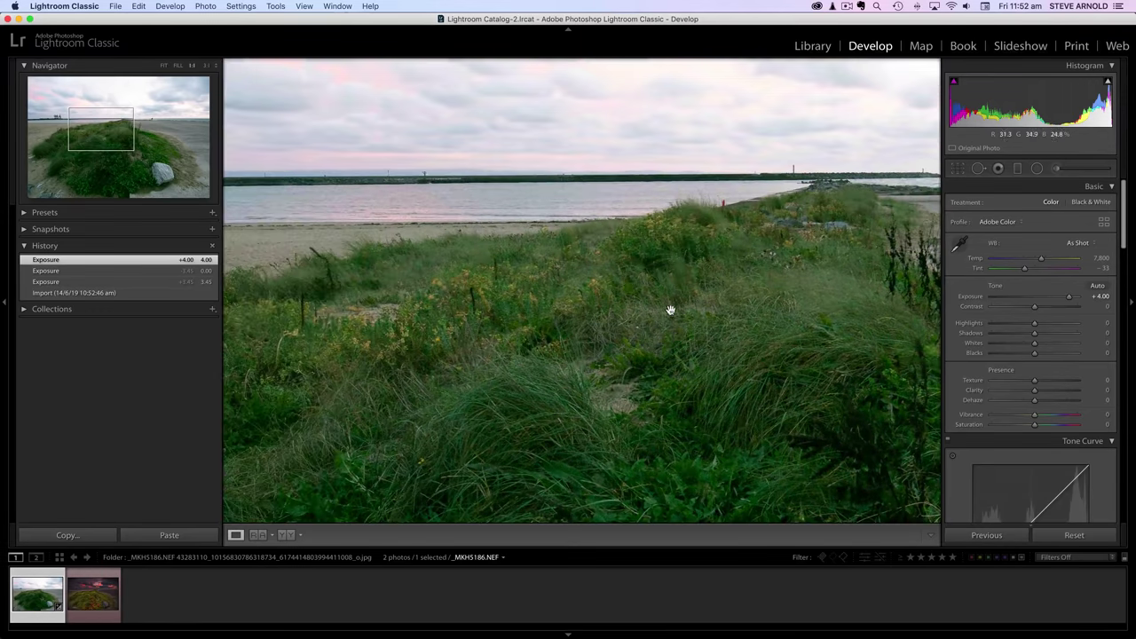
click(668, 311)
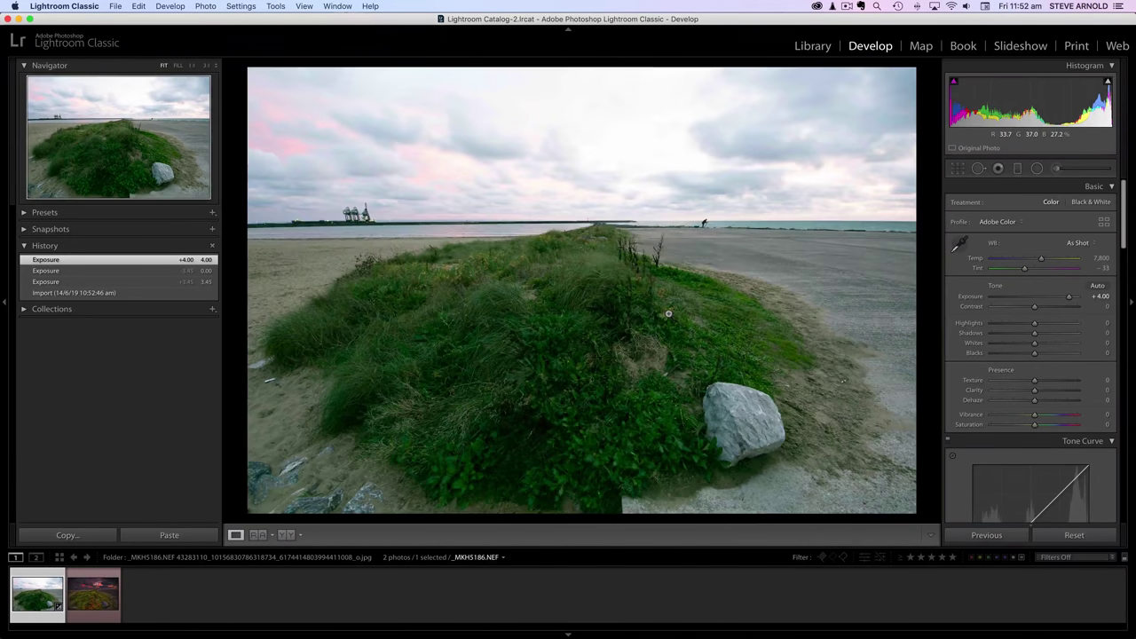
click(550, 344)
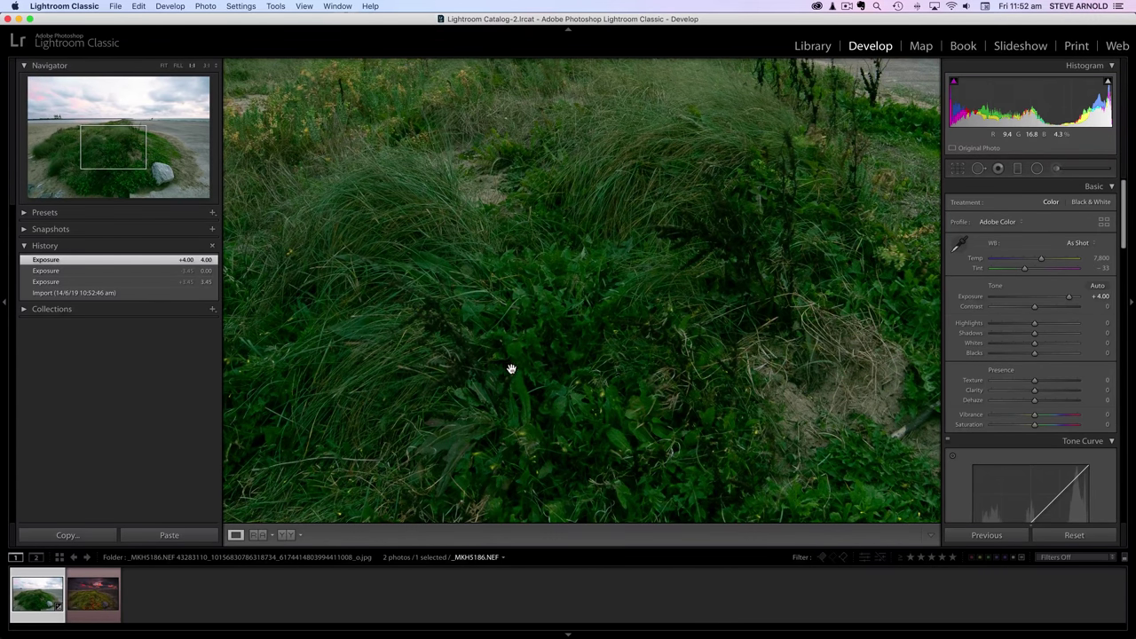
click(598, 294)
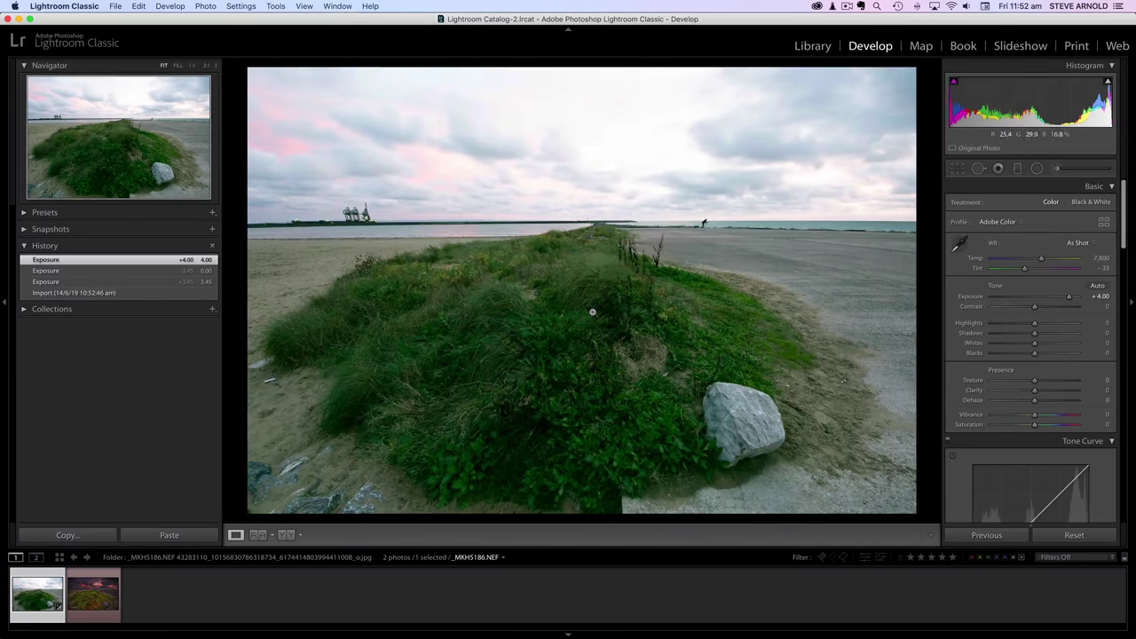
Reset the raw photo's exposure and set it to +1.00 for the sky.
double_click(1068, 300)
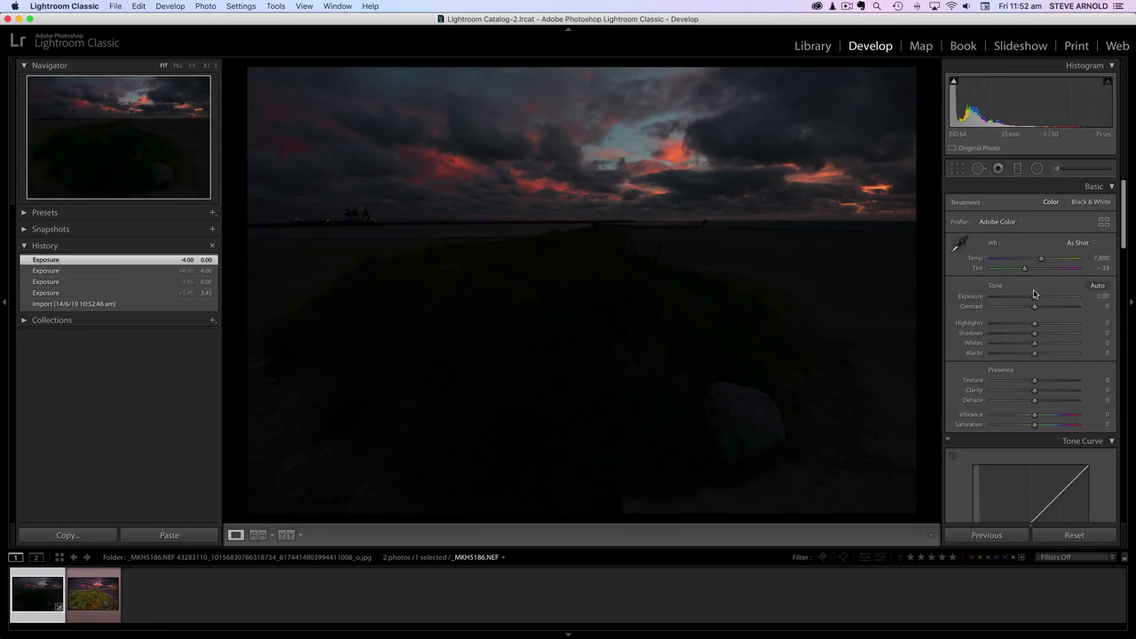
drag(1035, 297, 1042, 298)
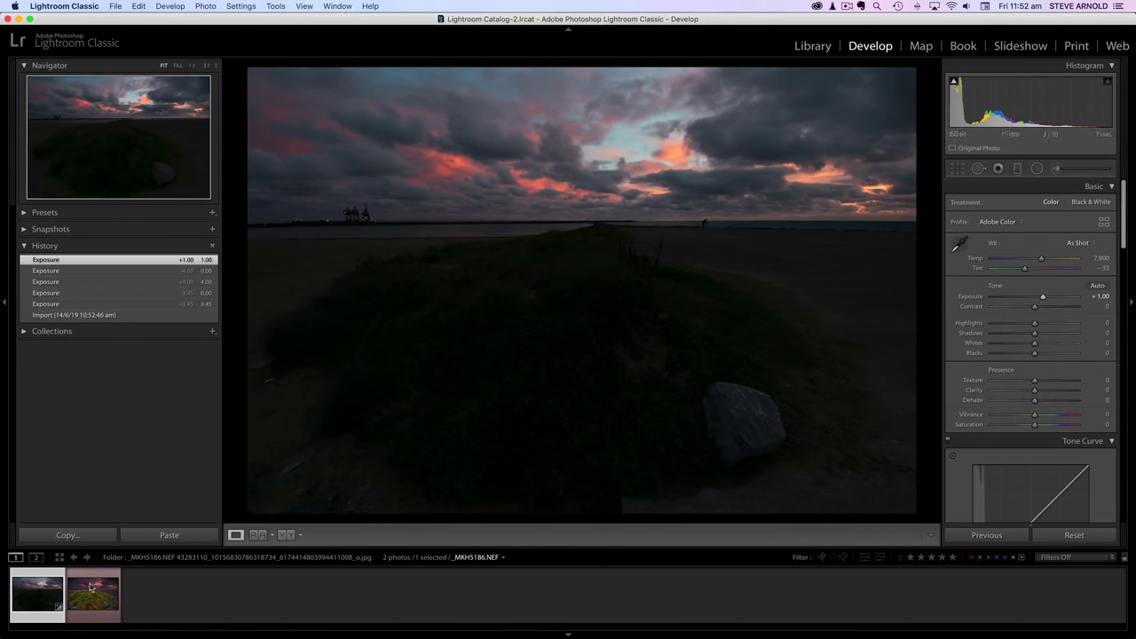
Create a virtual copy of the raw photo and set the copy's exposure to +3.05.
right_click(35, 596)
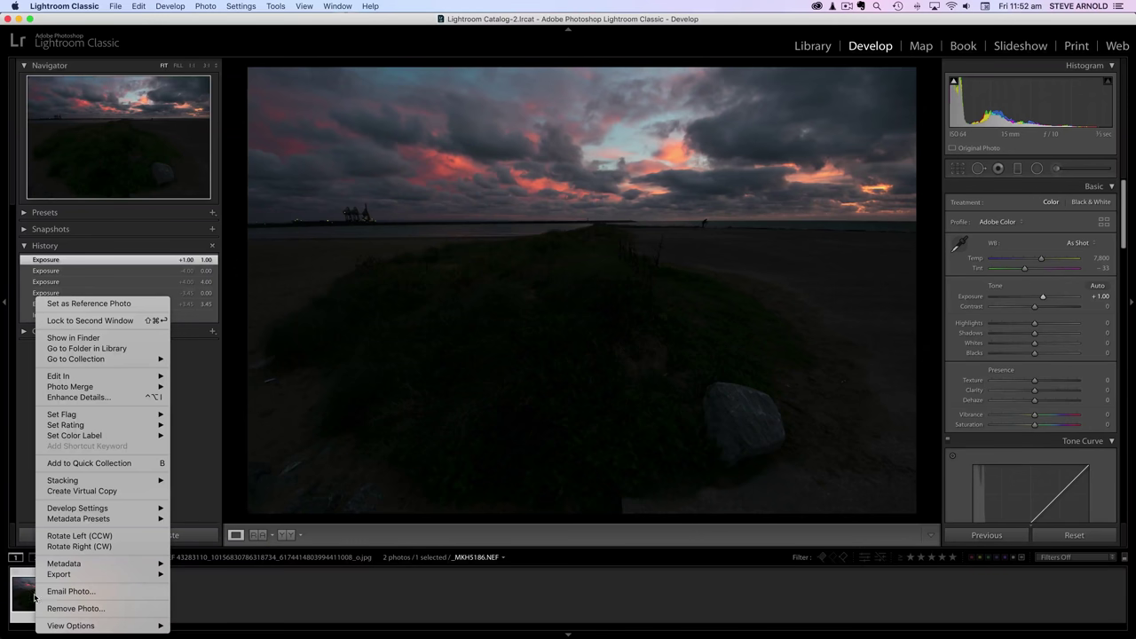
click(99, 492)
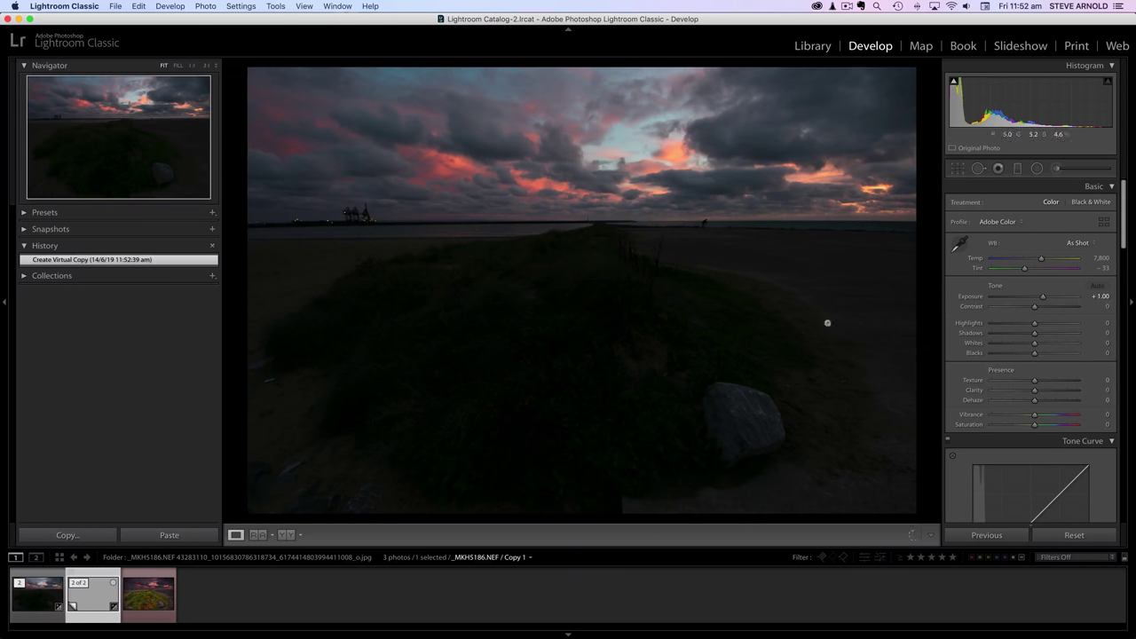
drag(1043, 296, 1061, 301)
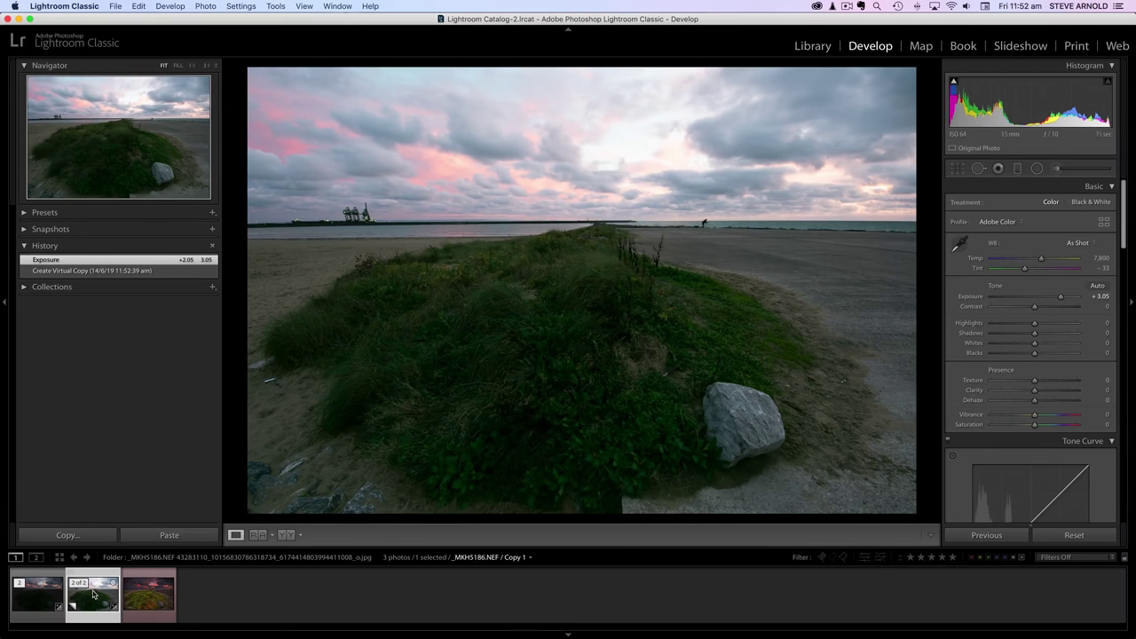
Create another virtual copy from the first copy and set its exposure to +4.50.
right_click(89, 602)
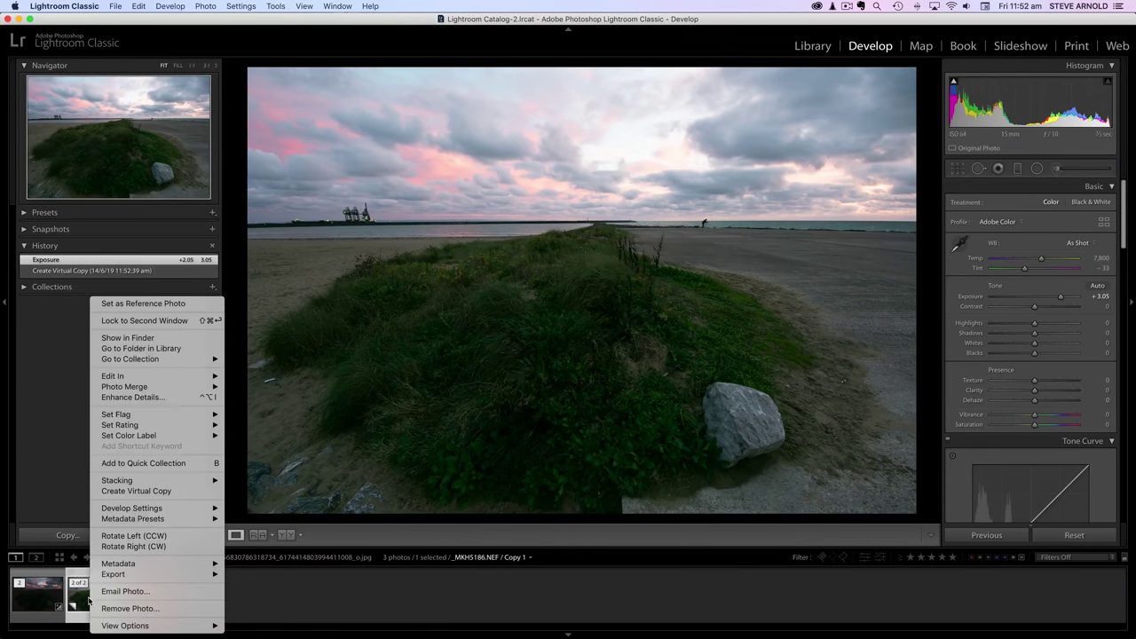
mouse_move(146, 512)
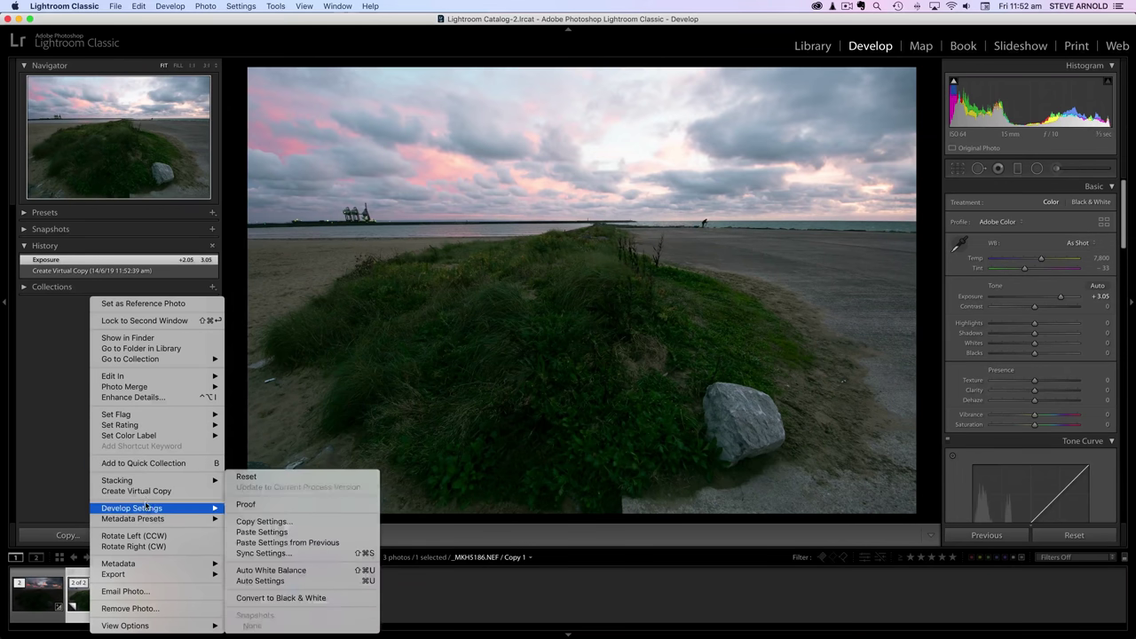
click(142, 492)
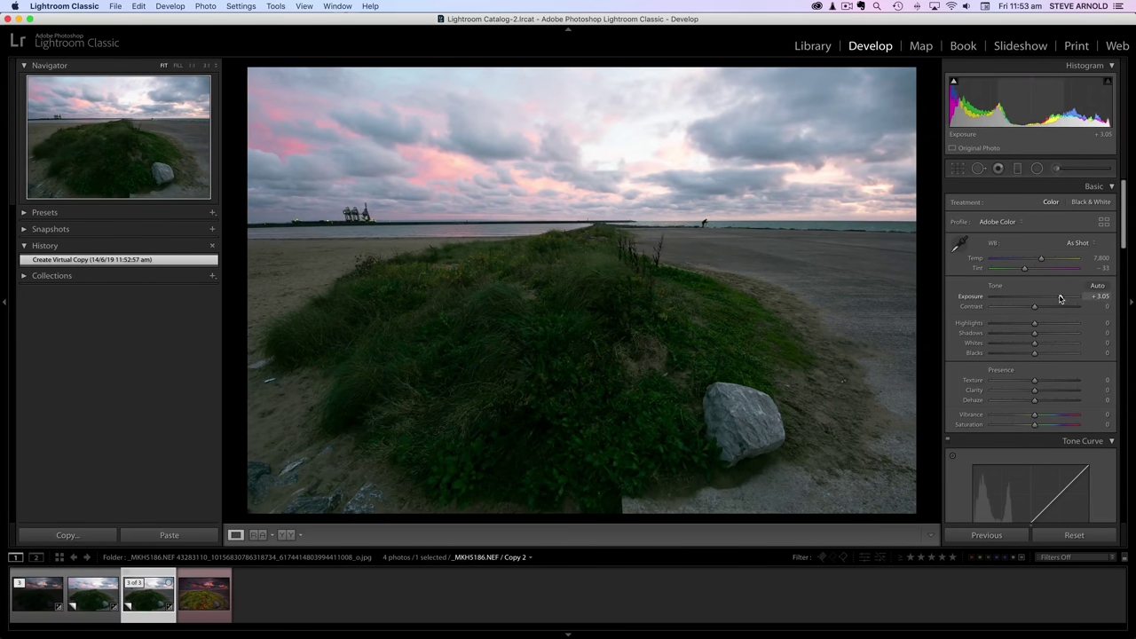
drag(1059, 298, 1072, 299)
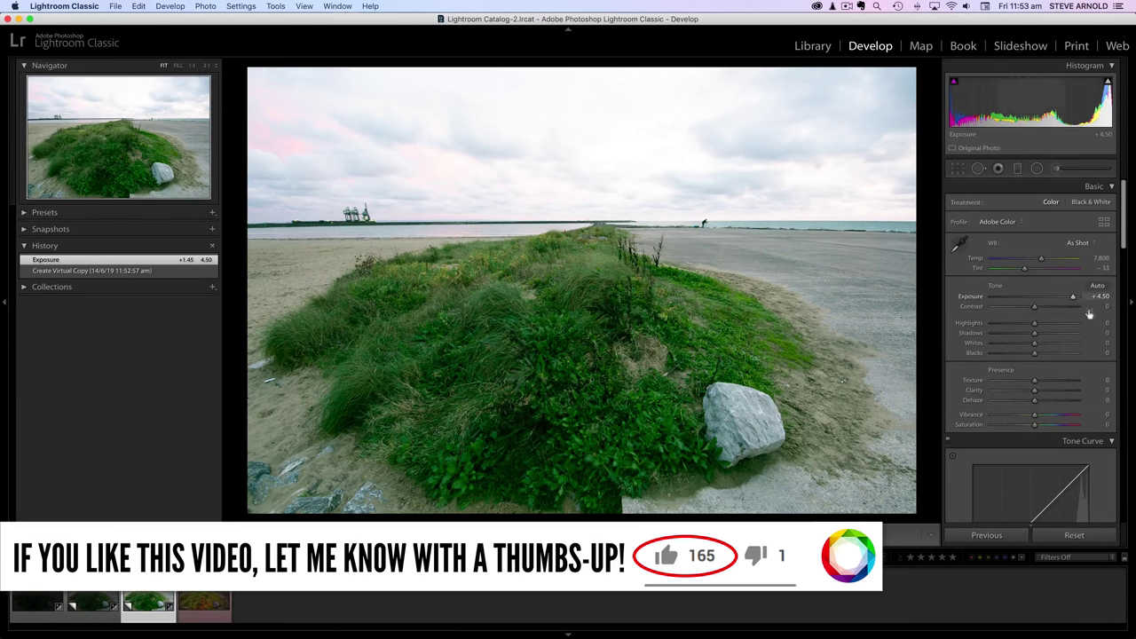
On the brightest copy, set luminance noise reduction to 30 and the sharpening amount to 60, judging the grass at 1:1.
click(533, 402)
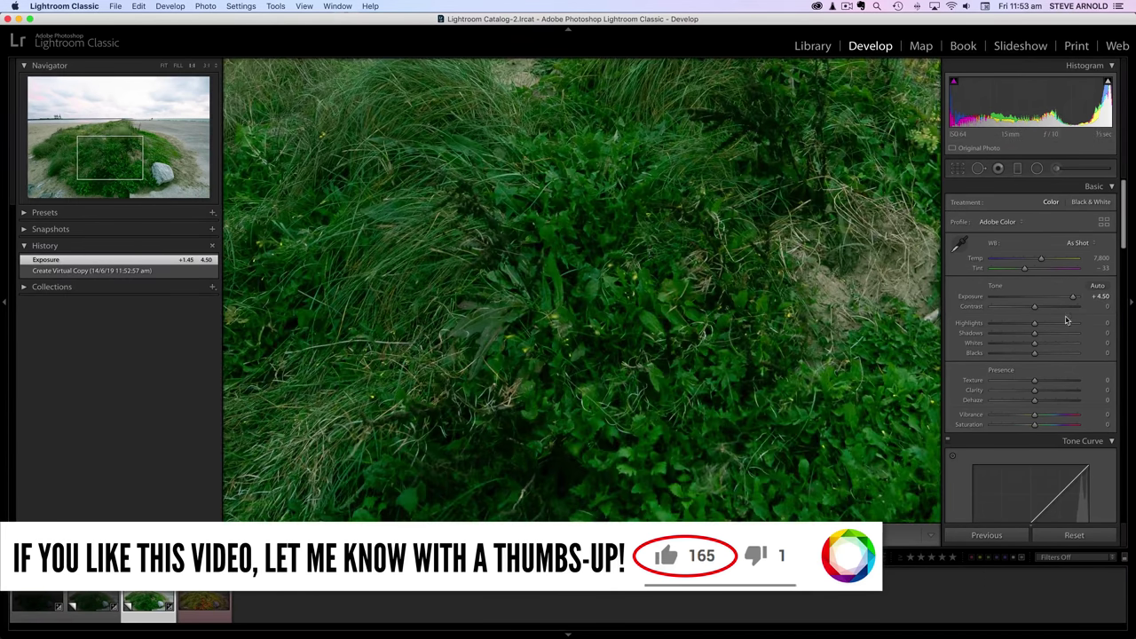
scroll(1060, 320, down, 5)
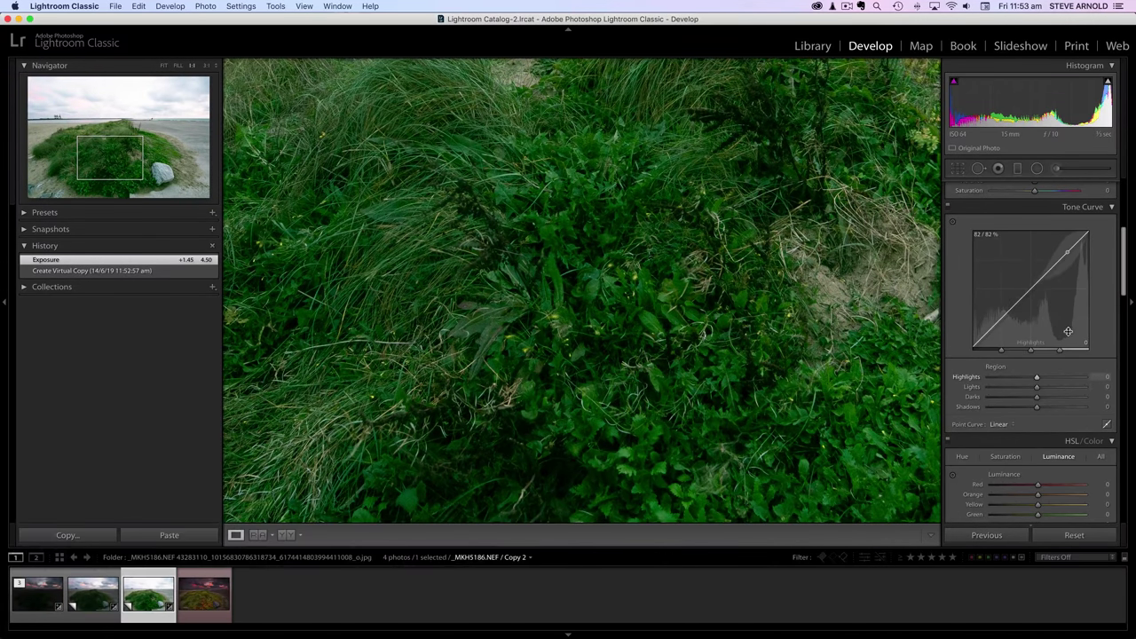
scroll(1067, 331, down, 3)
scroll(1070, 331, down, 3)
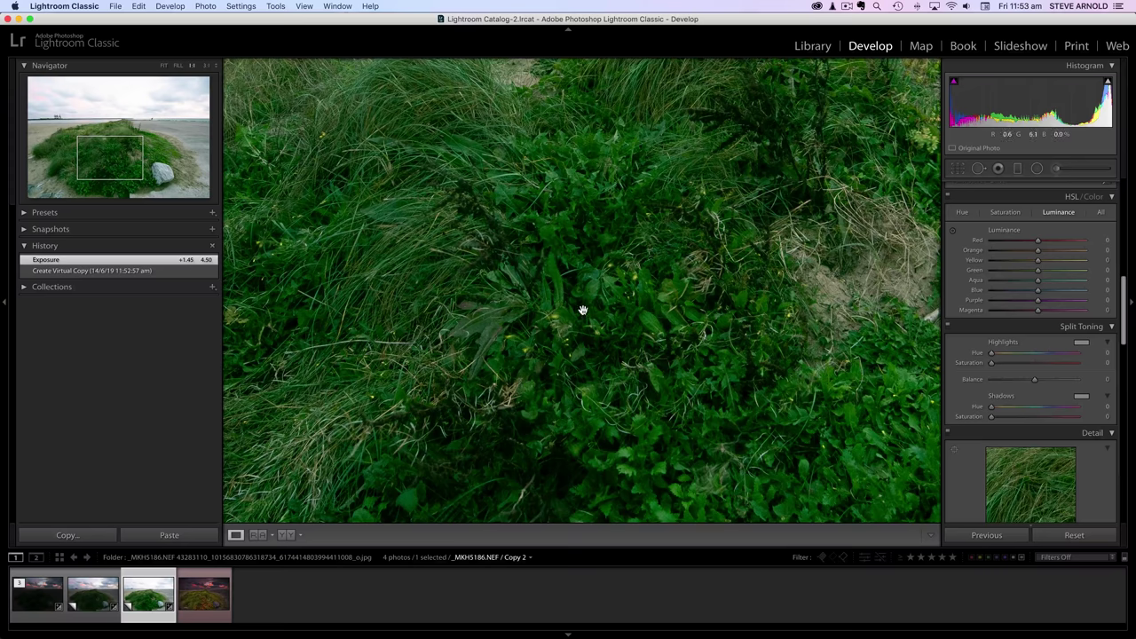
scroll(1057, 323, down, 3)
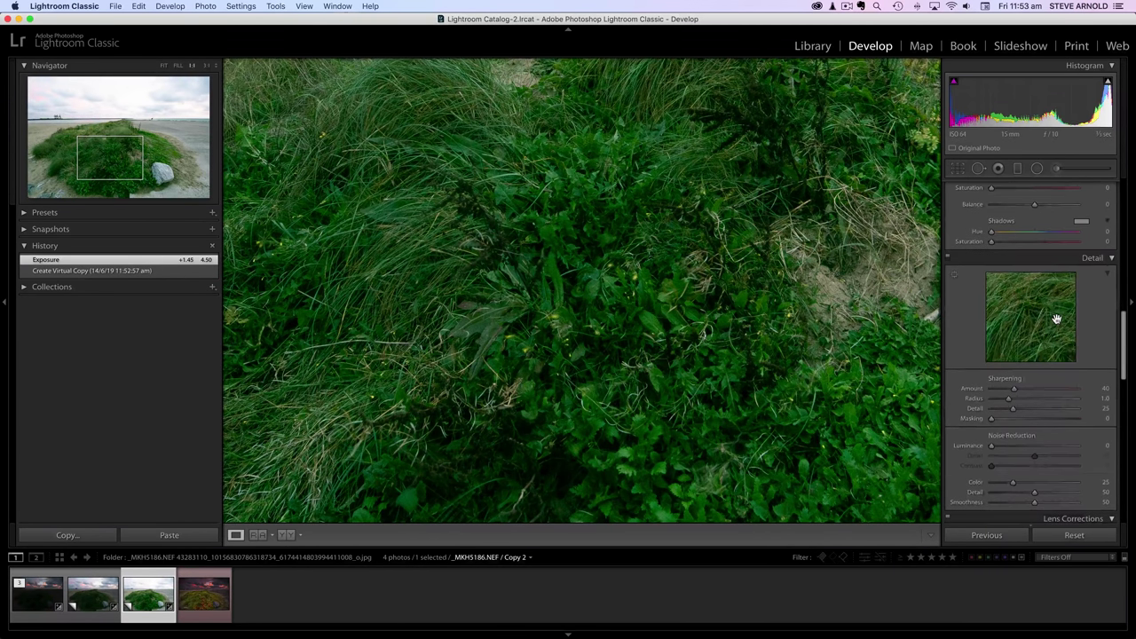
scroll(1057, 318, down, 2)
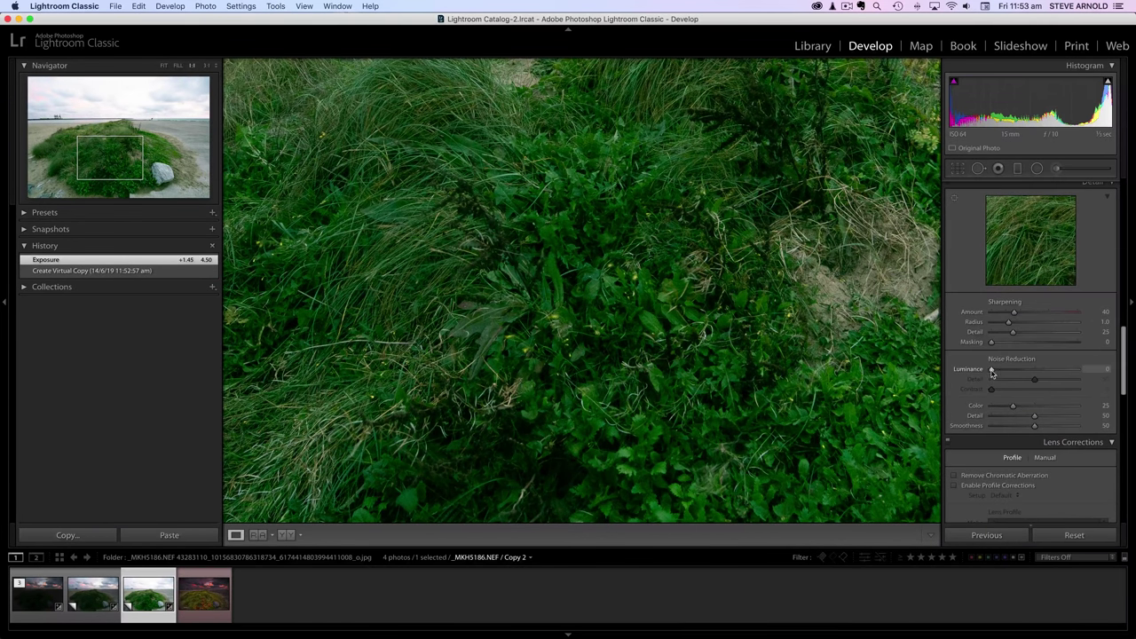
drag(991, 373, 1019, 374)
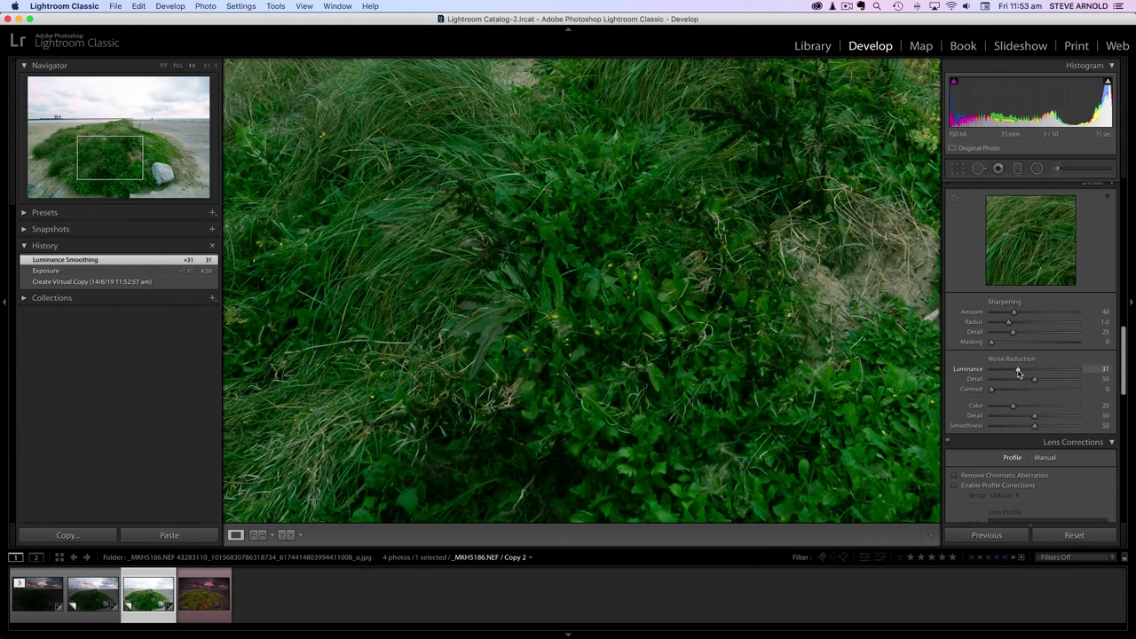
drag(1018, 372, 1017, 374)
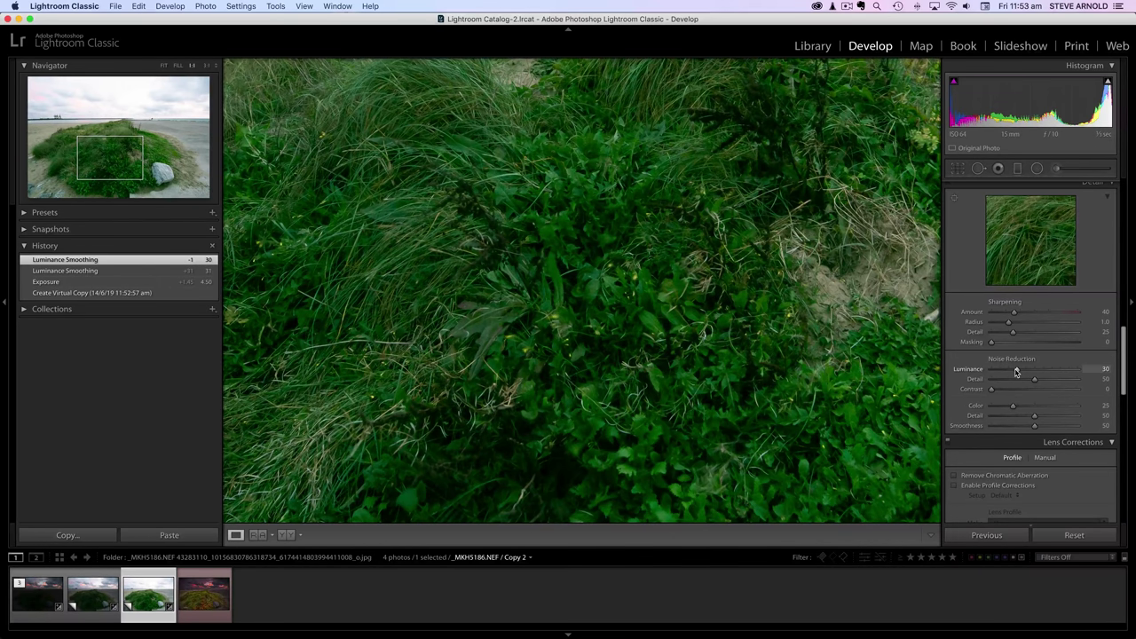
drag(1015, 315, 1022, 316)
drag(1025, 316, 1027, 316)
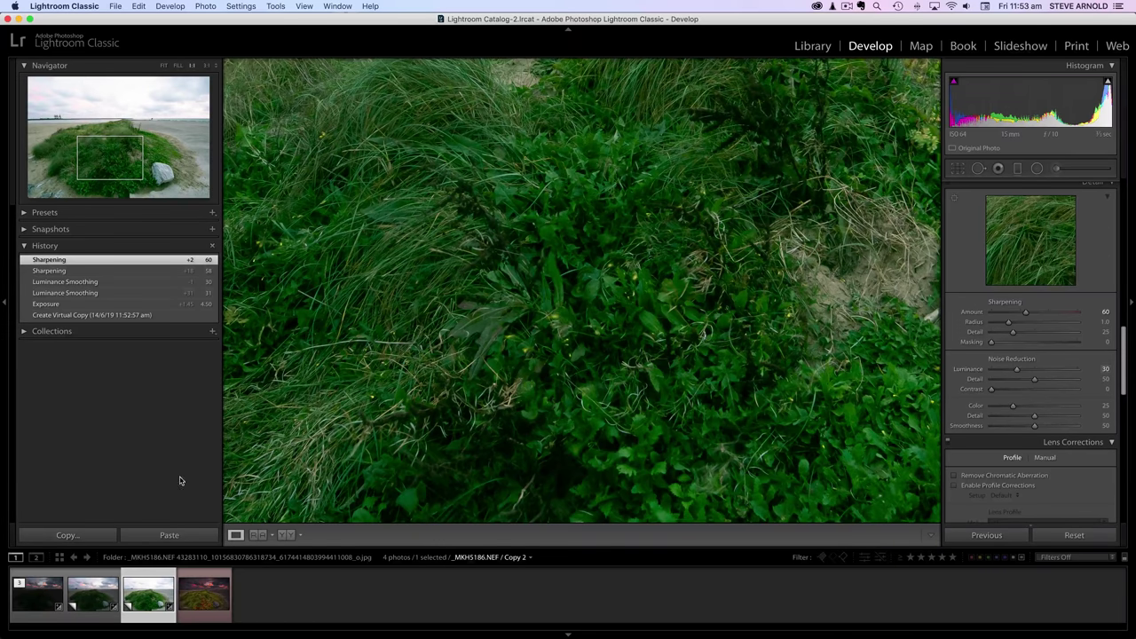
Give the middle-exposure copy luminance noise reduction of 30 and a sharpening amount of 60.
click(89, 599)
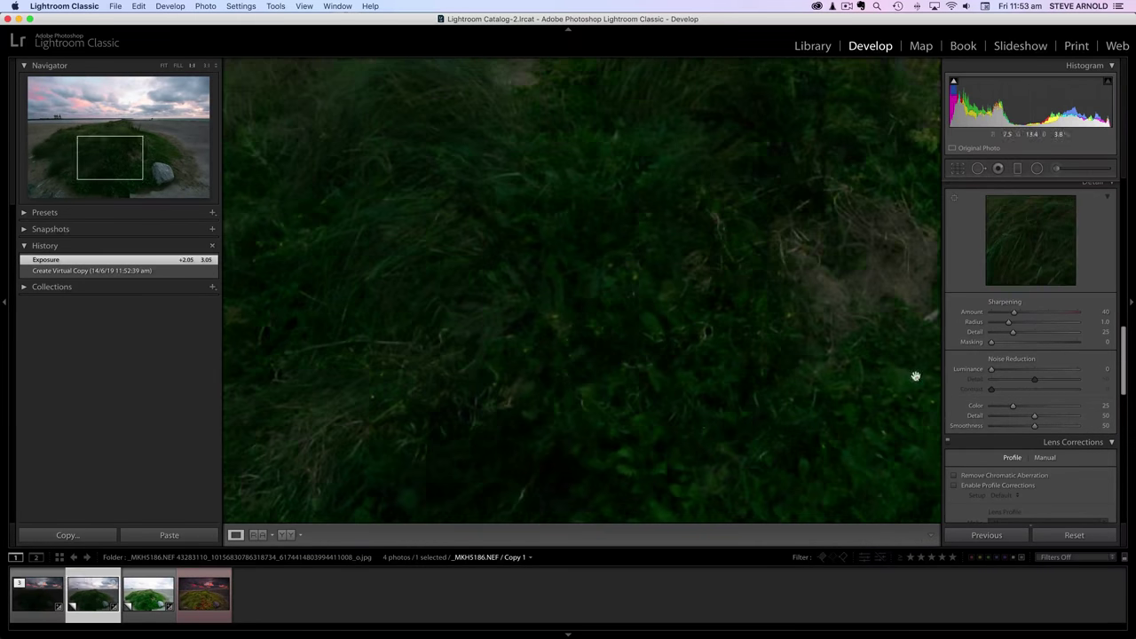
drag(992, 373, 1016, 372)
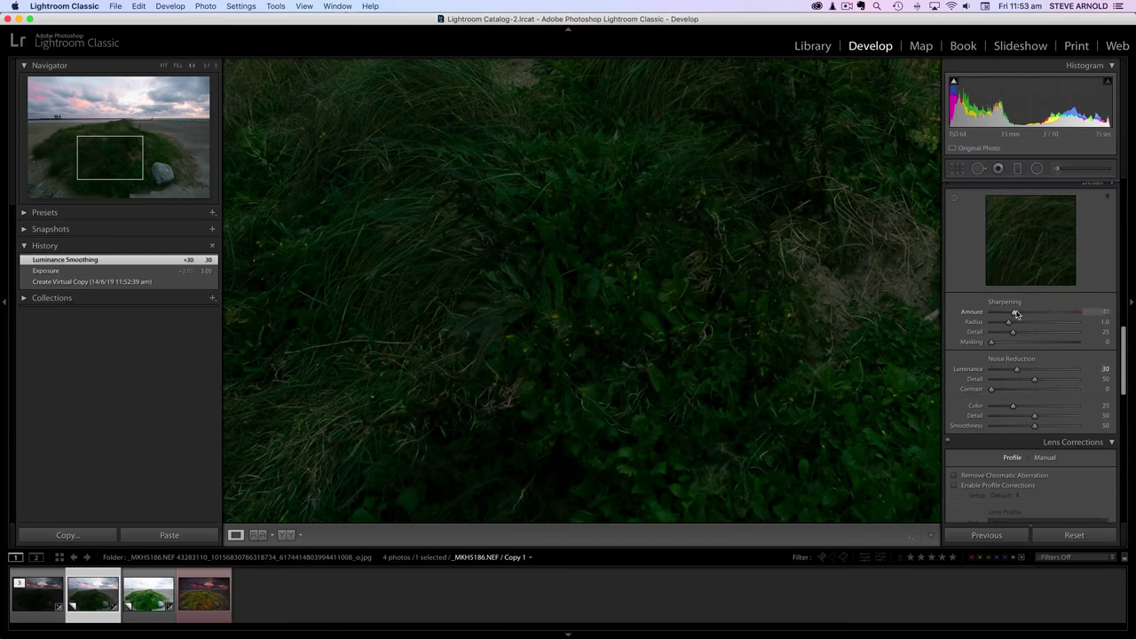
drag(1013, 312, 1026, 315)
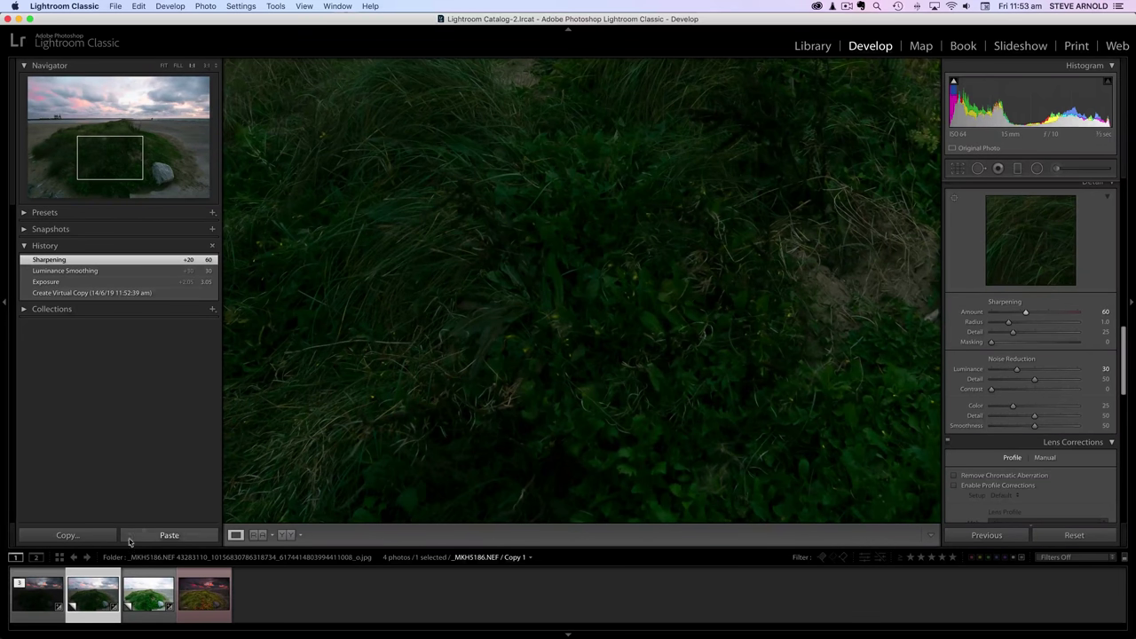
Select the original raw photo together with its two virtual copies, showing the original in full view.
click(35, 600)
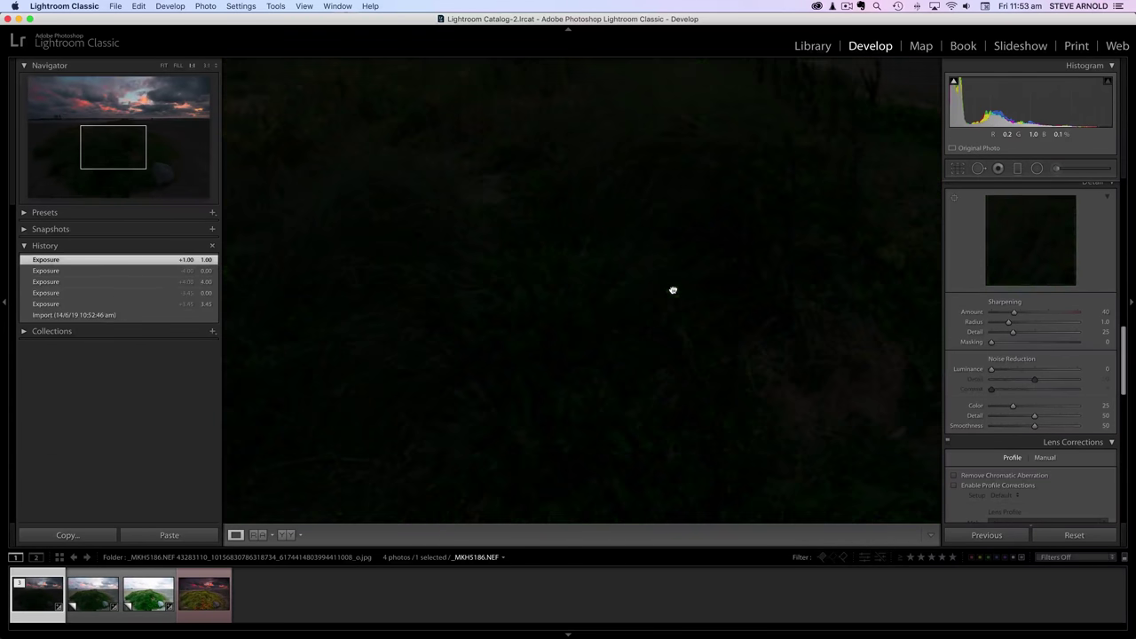
click(670, 291)
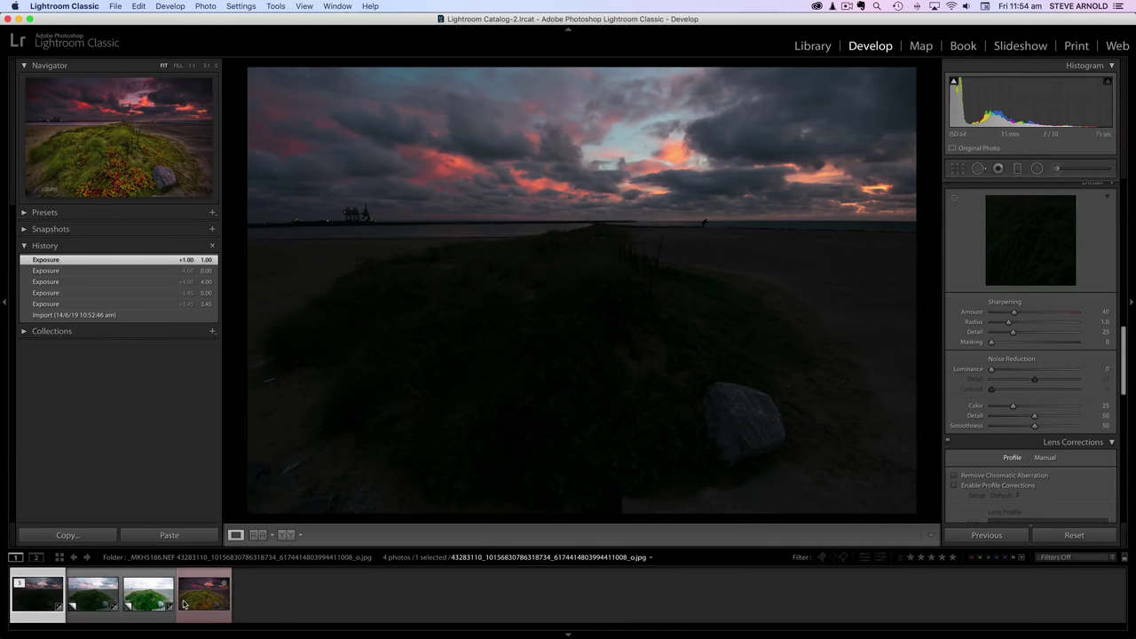
shift+click(133, 603)
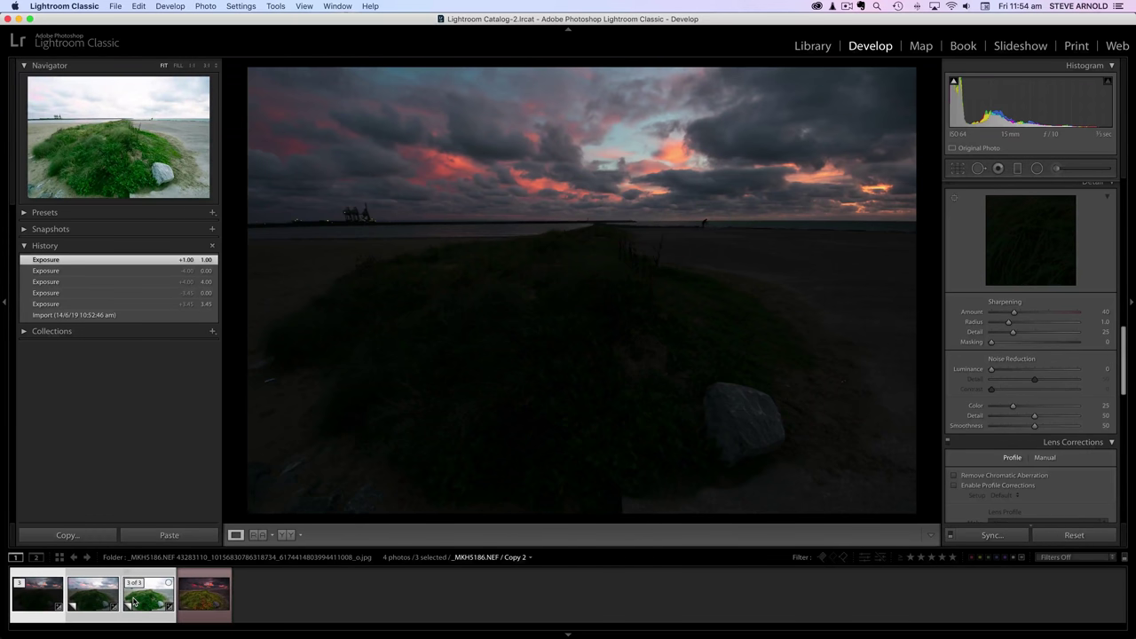
Open the original photo and its two virtual copies together as layers of one Photoshop document.
right_click(133, 602)
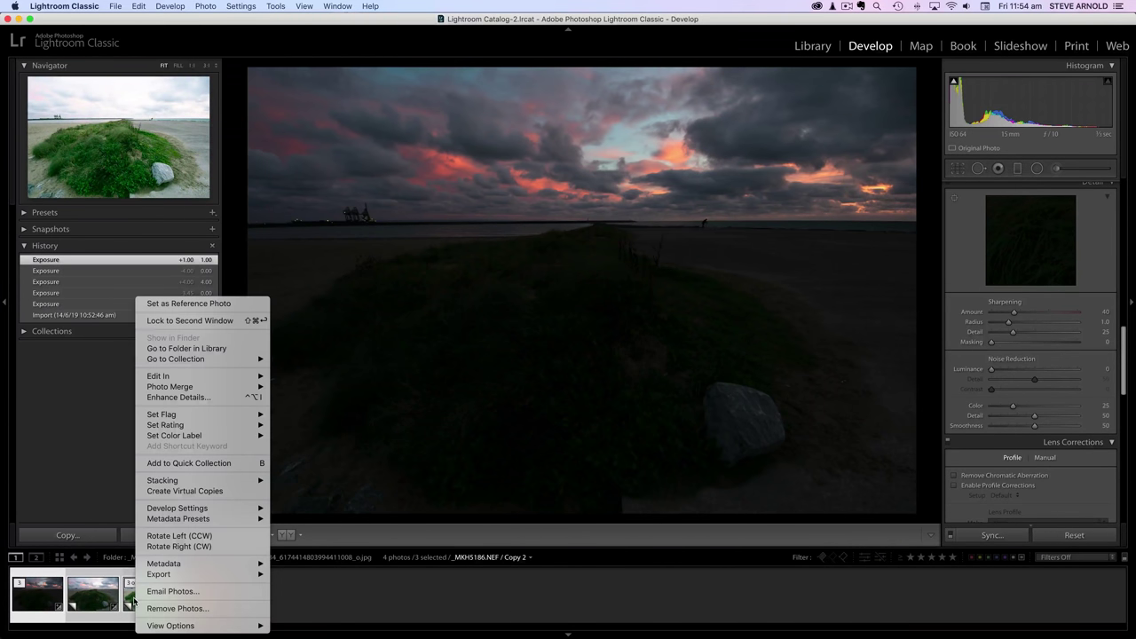
mouse_move(251, 378)
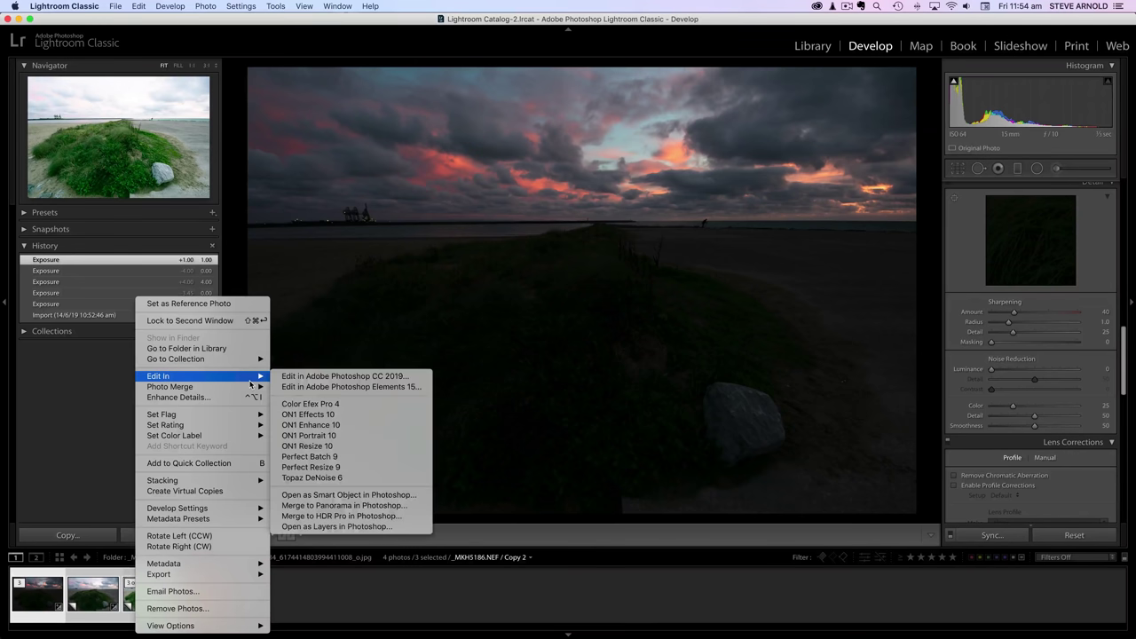
click(337, 526)
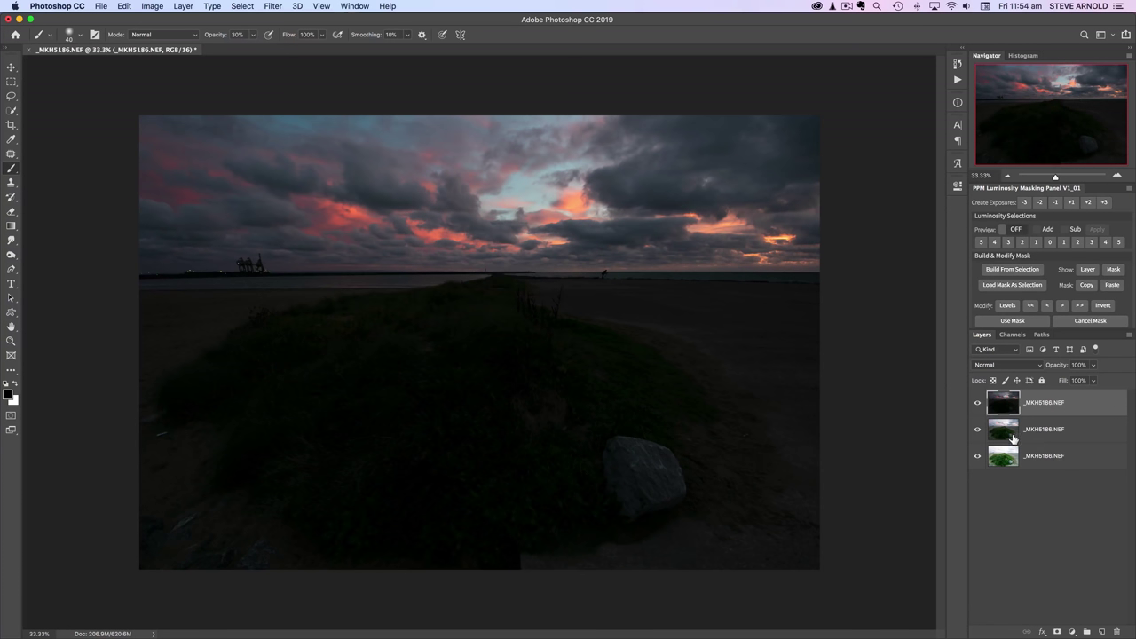
Compare the middle exposure on top, restore the darkest exposure to the top of the stack and give it a black layer mask.
drag(1008, 433, 1005, 399)
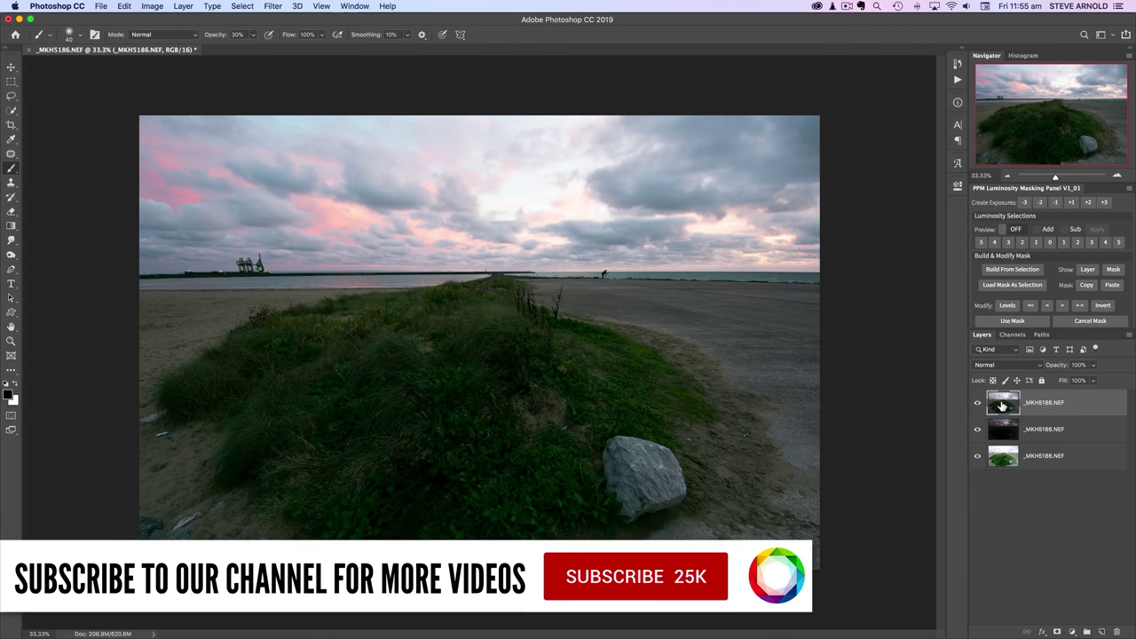
drag(1003, 406, 1002, 434)
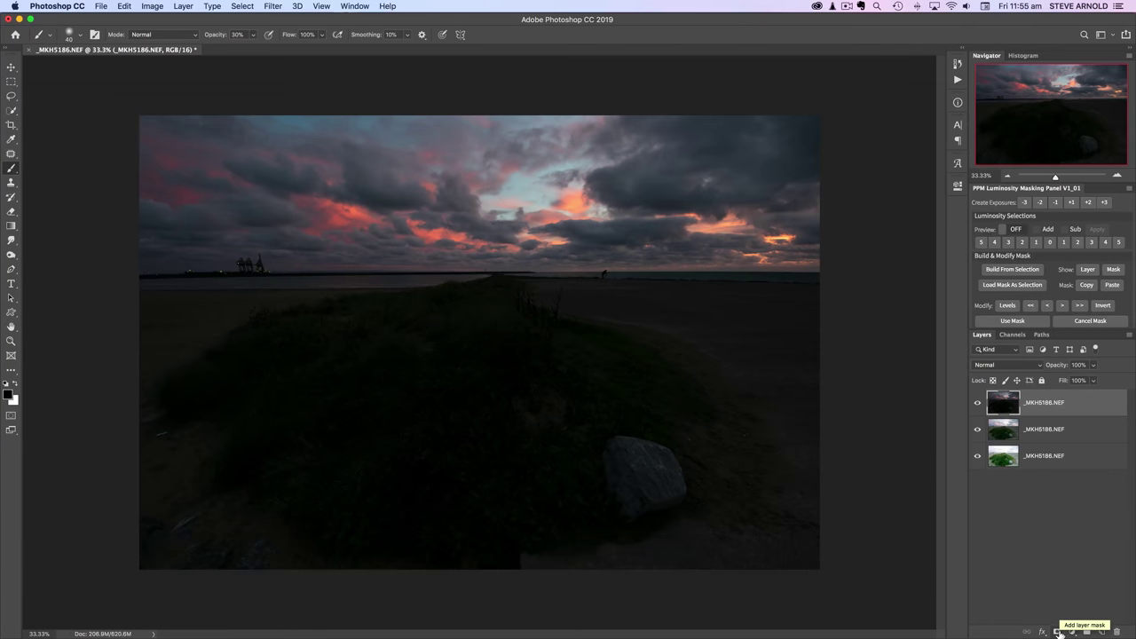
click(1057, 631)
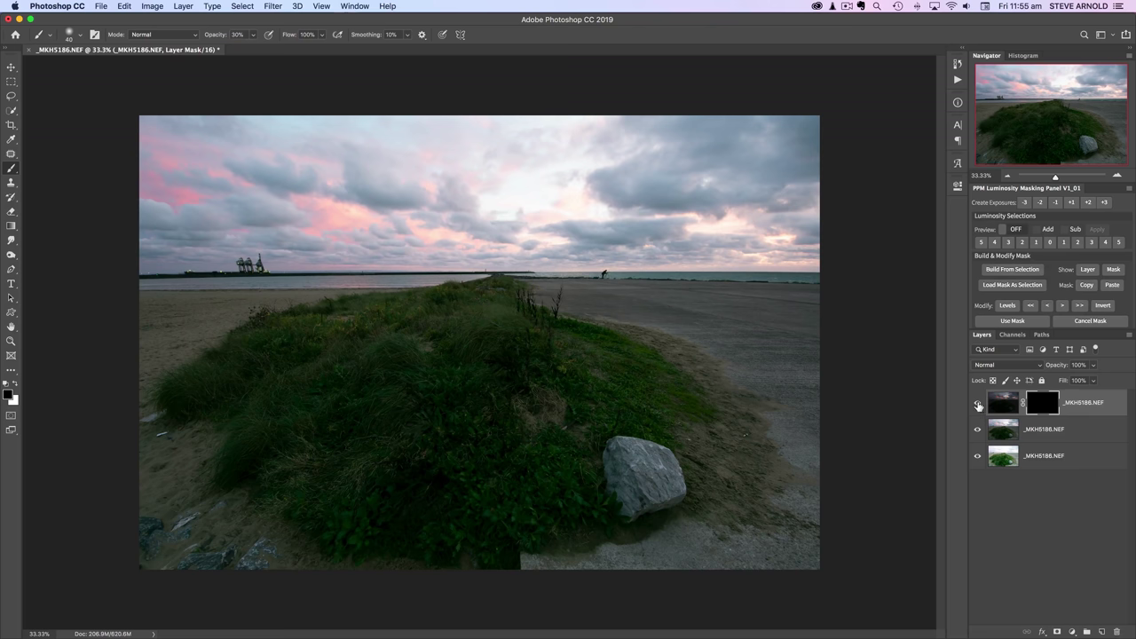
Compare the image with the darkest layer's black mask disabled and enabled.
shift+click(1043, 404)
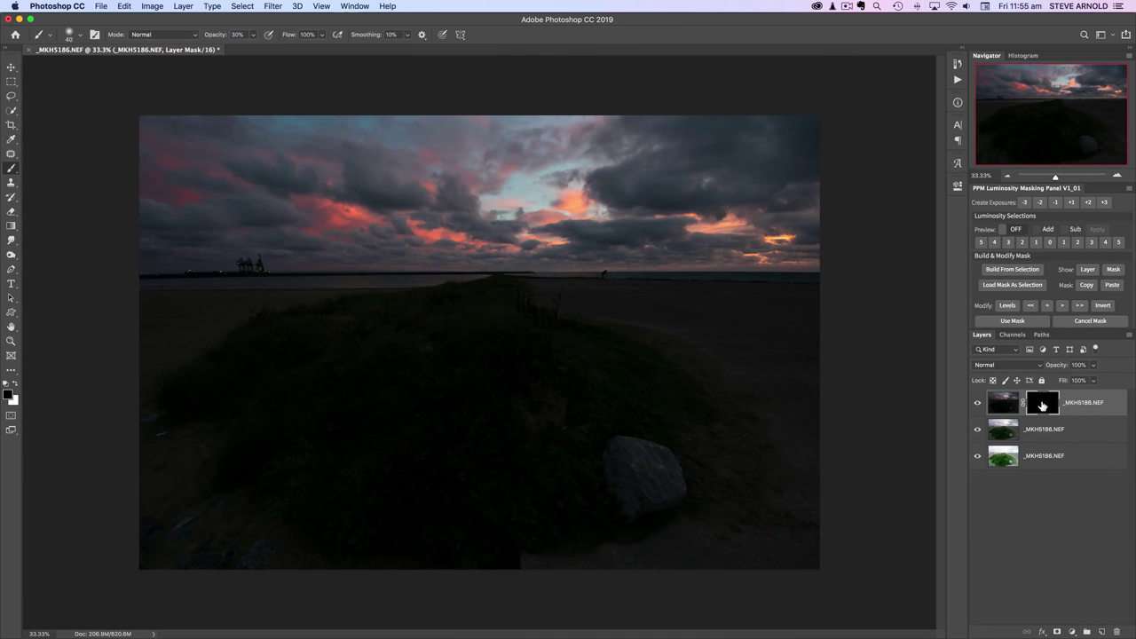
shift+click(1042, 403)
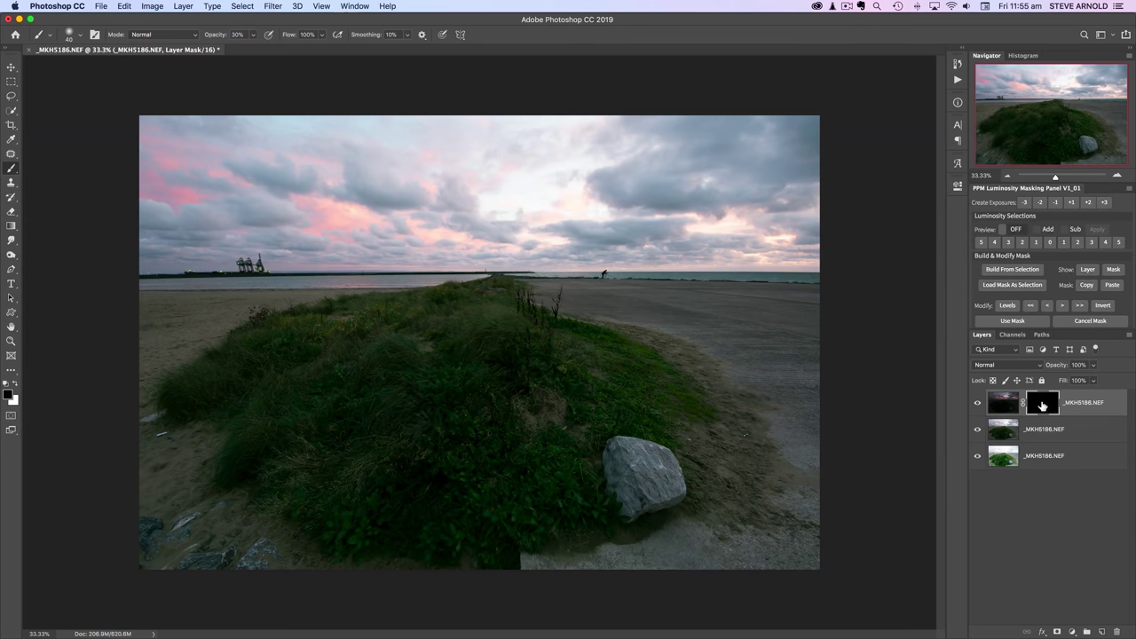
shift+click(1043, 404)
shift+click(1042, 404)
shift+click(1042, 404)
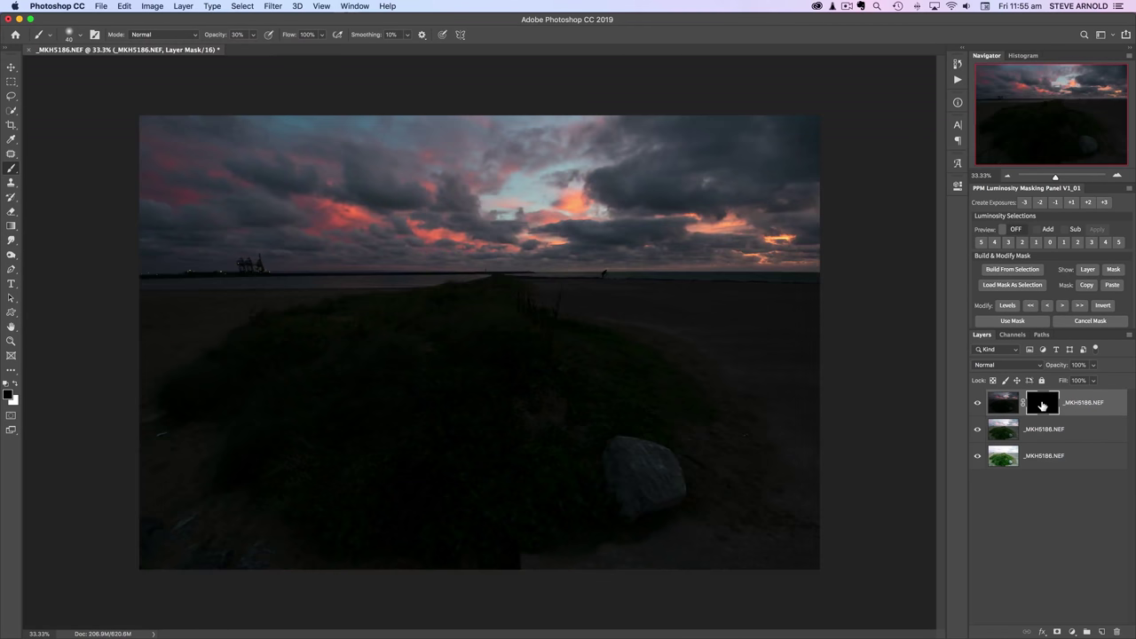
shift+click(1043, 404)
shift+click(1043, 404)
shift+click(1043, 404)
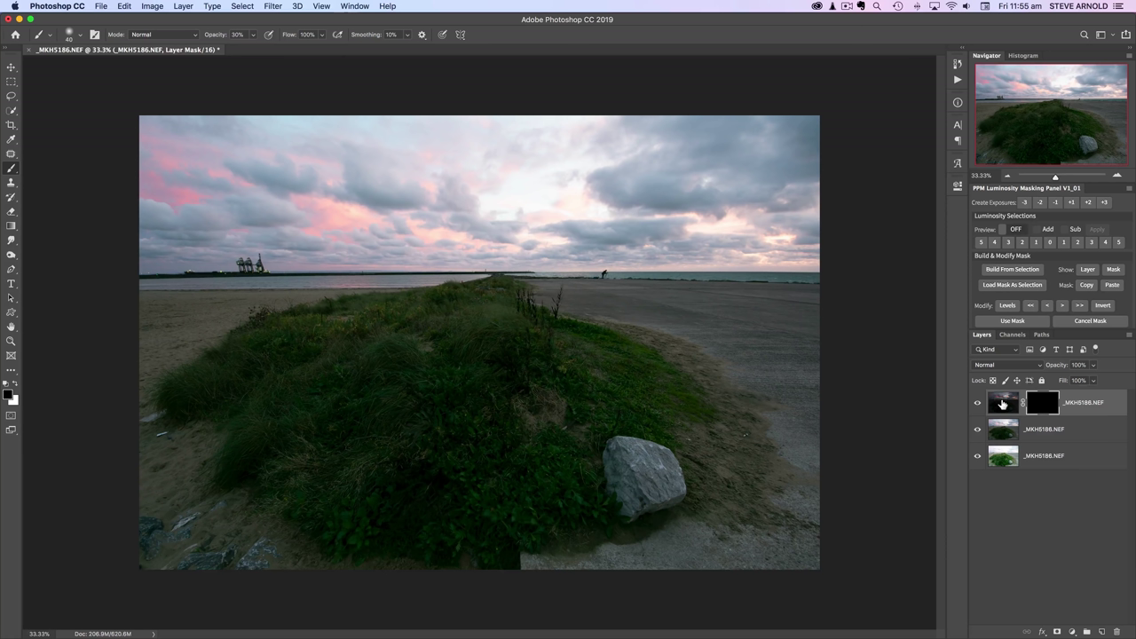
With luminosity preview on, compare the level 2 and level 3 highlights masks and load the level 3 mask as a selection.
click(1015, 230)
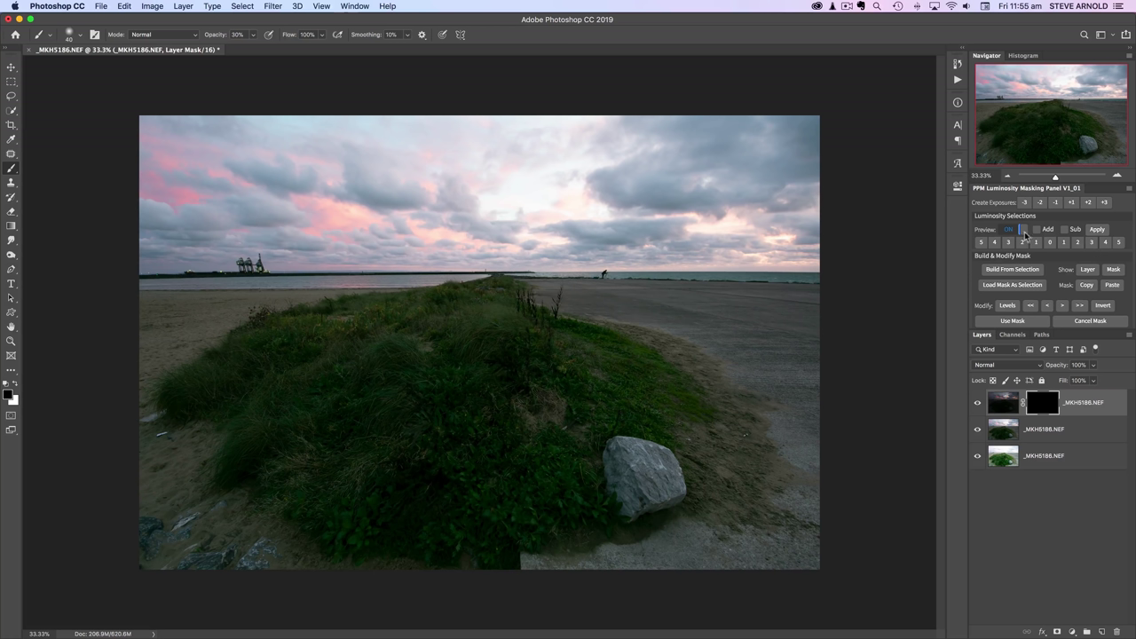
click(1077, 243)
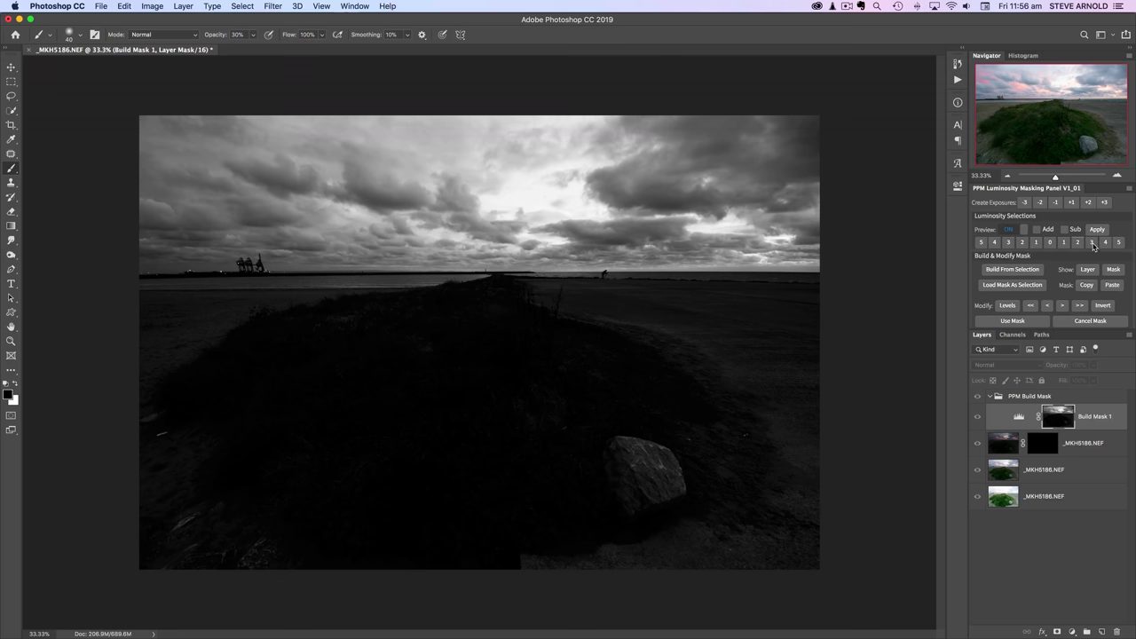
click(1090, 244)
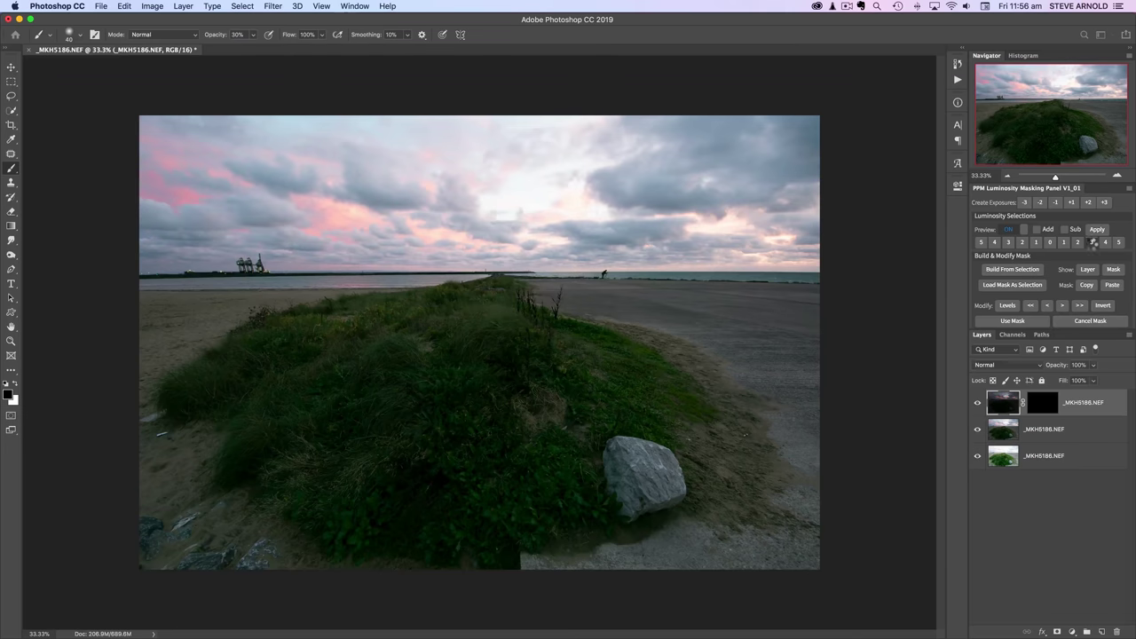
click(1089, 244)
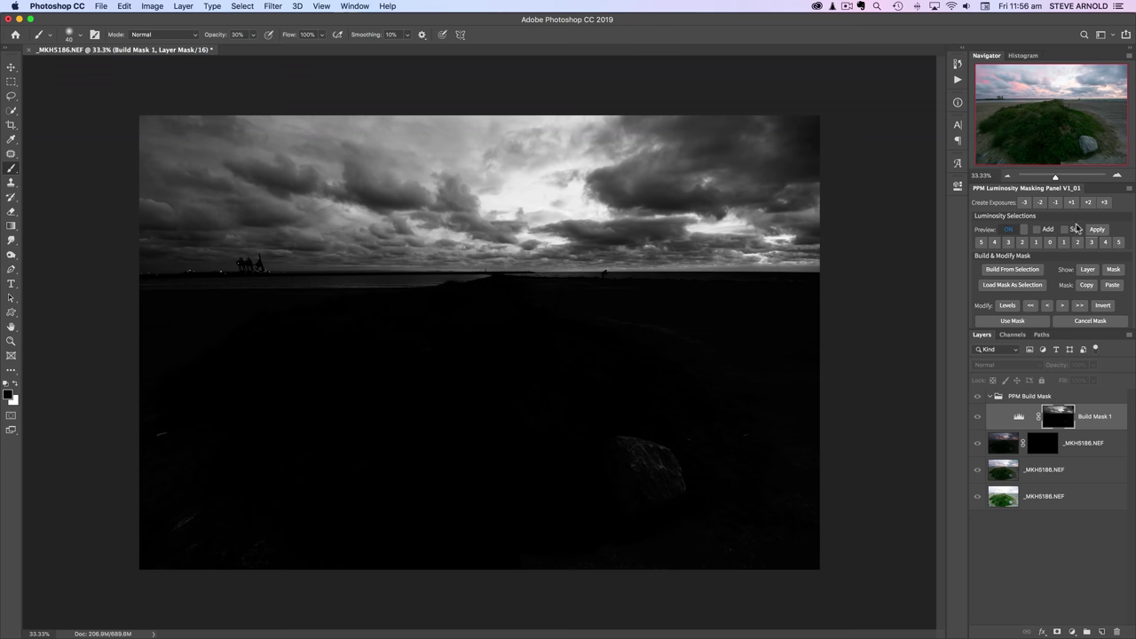
scroll(1049, 267, down, 1)
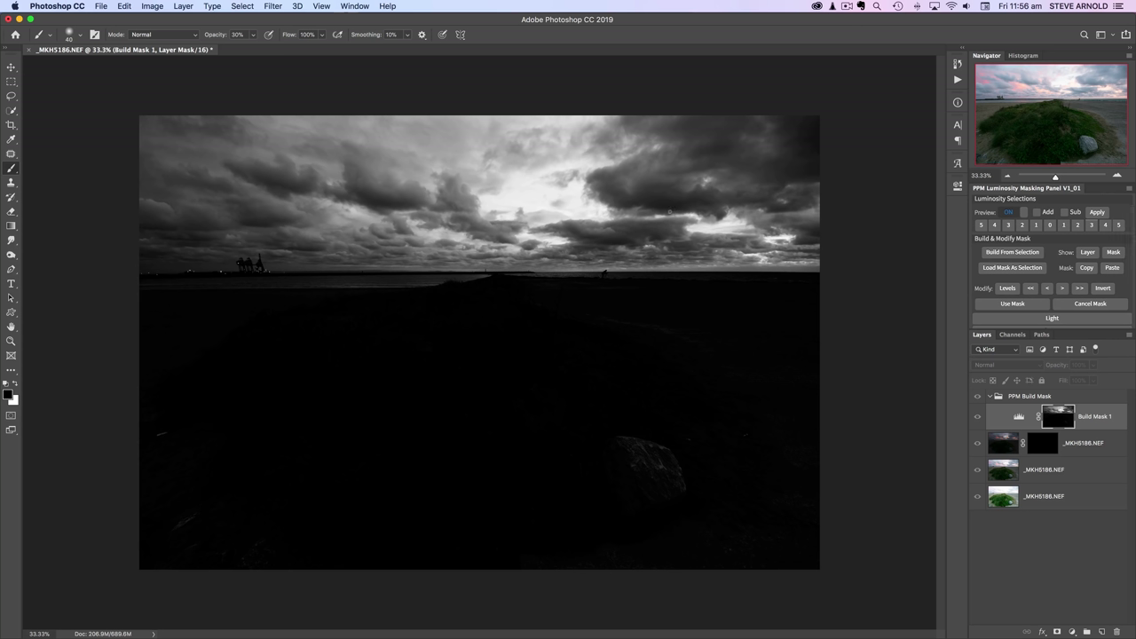
click(1013, 304)
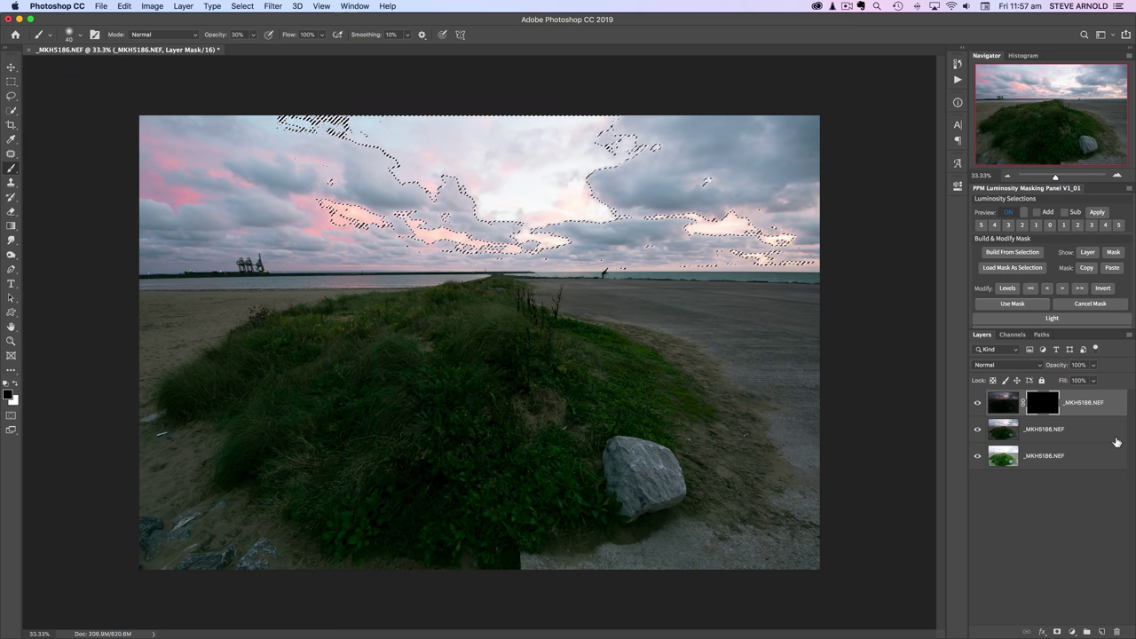
Hide the selection outline and paint white across the sky on the darkest layer's mask with a 1900 px brush at 30% opacity.
key(ctrl+d)
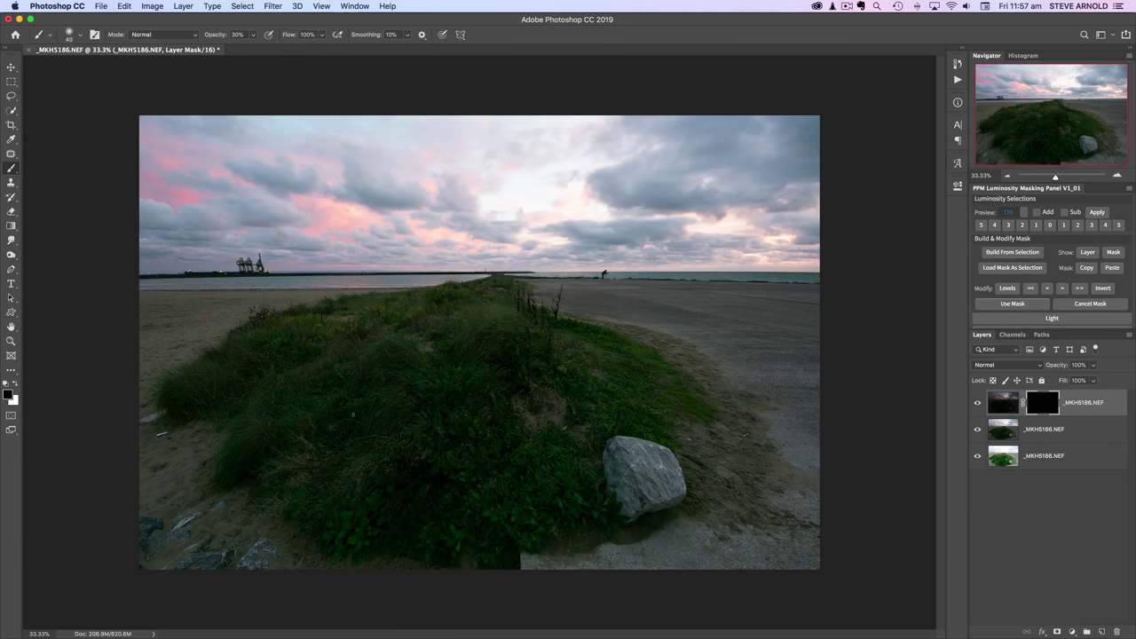
click(16, 387)
key(bracketright)
key(bracketright)
key(bracketright)
mouse_move(389, 168)
mouse_down()
mouse_move(781, 218)
mouse_move(317, 195)
mouse_move(266, 155)
mouse_move(360, 119)
mouse_move(454, 144)
mouse_move(547, 198)
mouse_up()
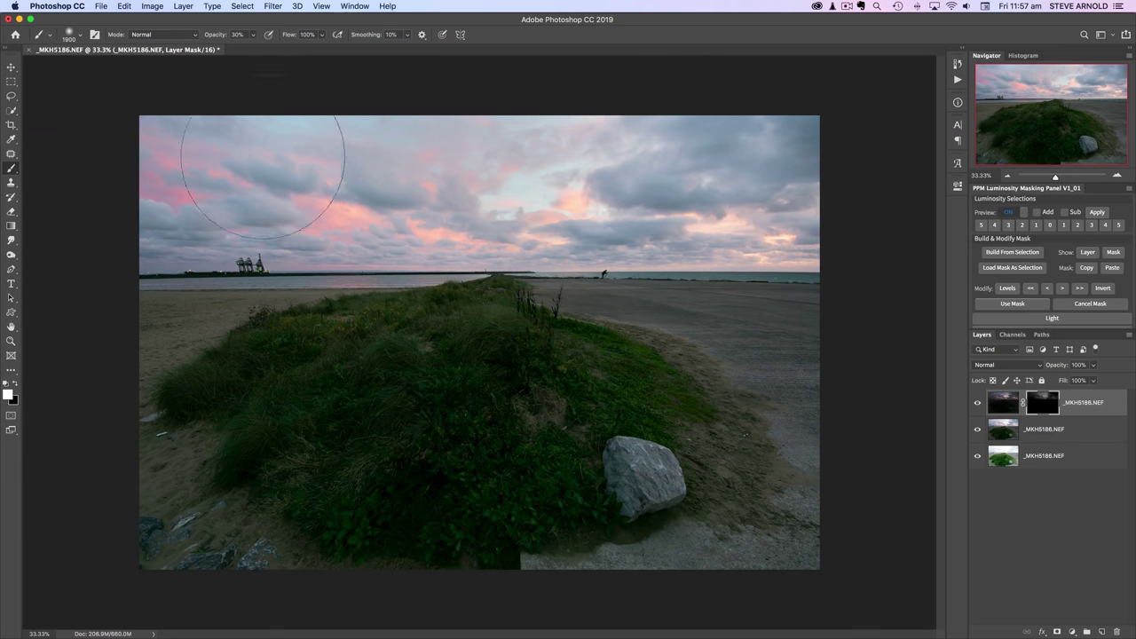
drag(264, 157, 558, 190)
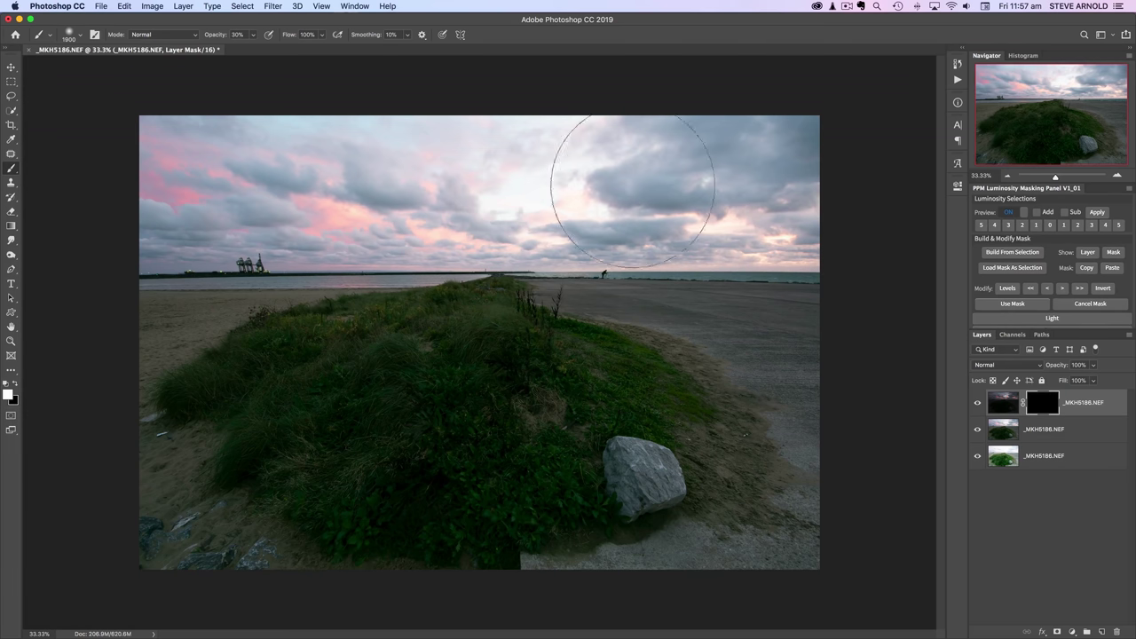
Repaint the brightest central sky on the darkest layer's mask in white, enlarging the brush to 2400 px, and compare with the layer hidden.
click(523, 188)
key(bracketright)
key(bracketright)
key(bracketright)
key(bracketright)
key(bracketright)
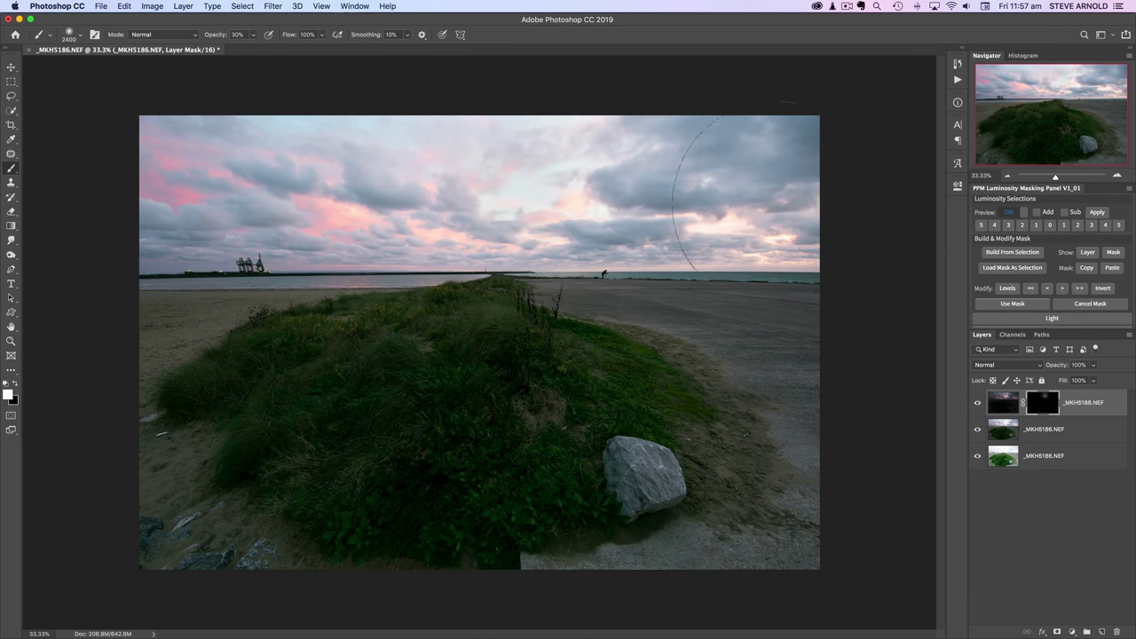
drag(667, 206, 495, 178)
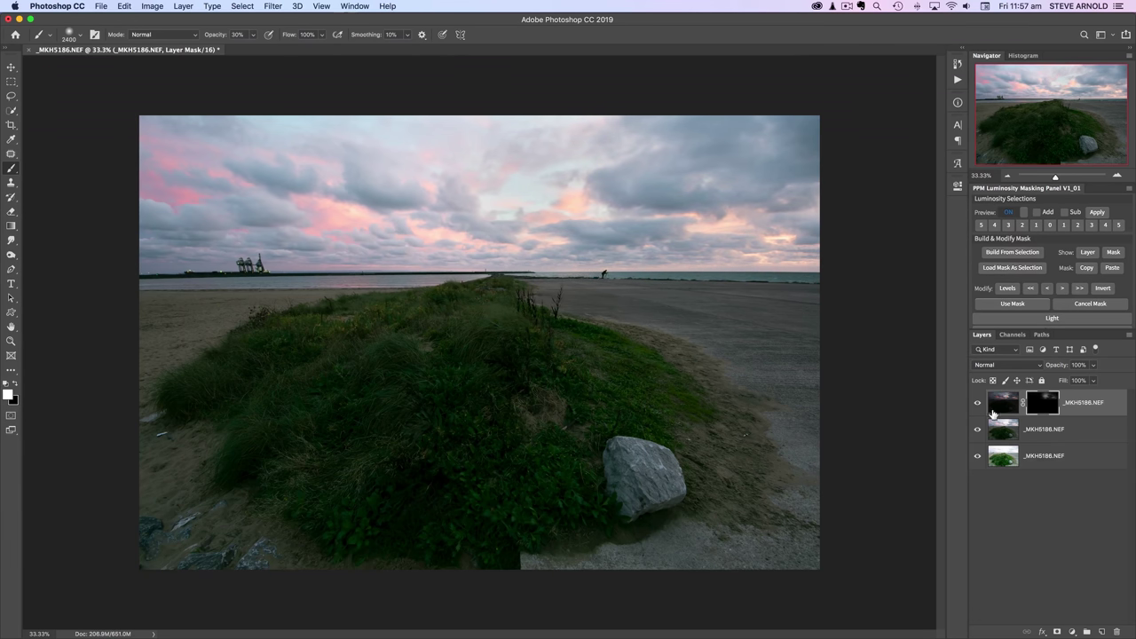
click(977, 405)
click(977, 405)
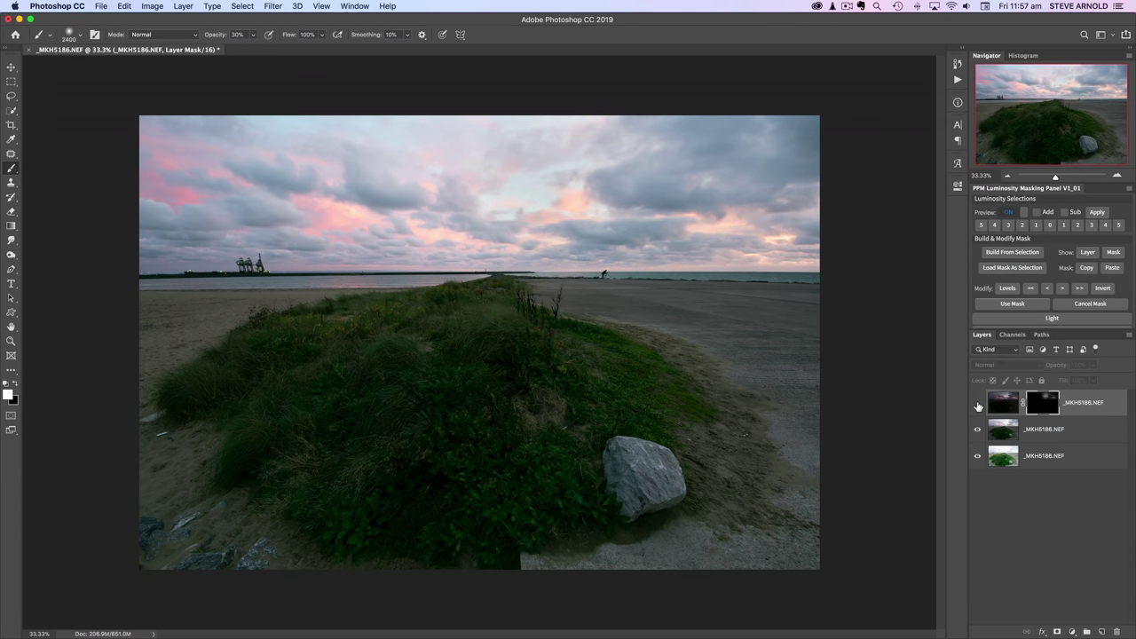
click(977, 405)
click(977, 405)
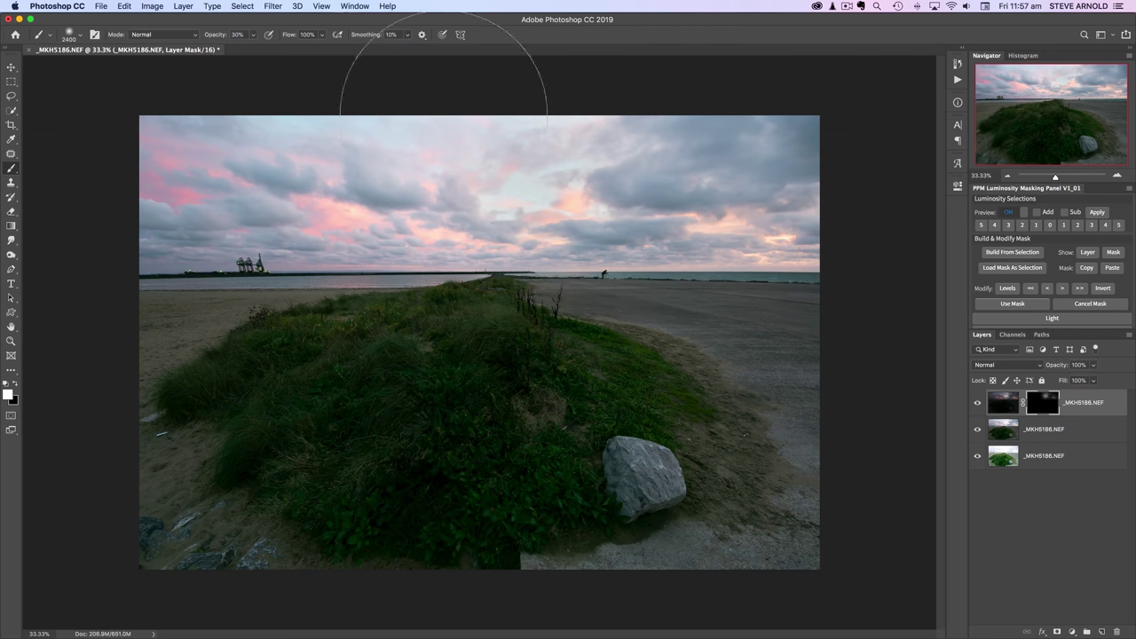
Paint the bright clouds near the horizon on the darkest layer's mask with an 800 px white brush at 10% opacity.
drag(230, 36, 215, 38)
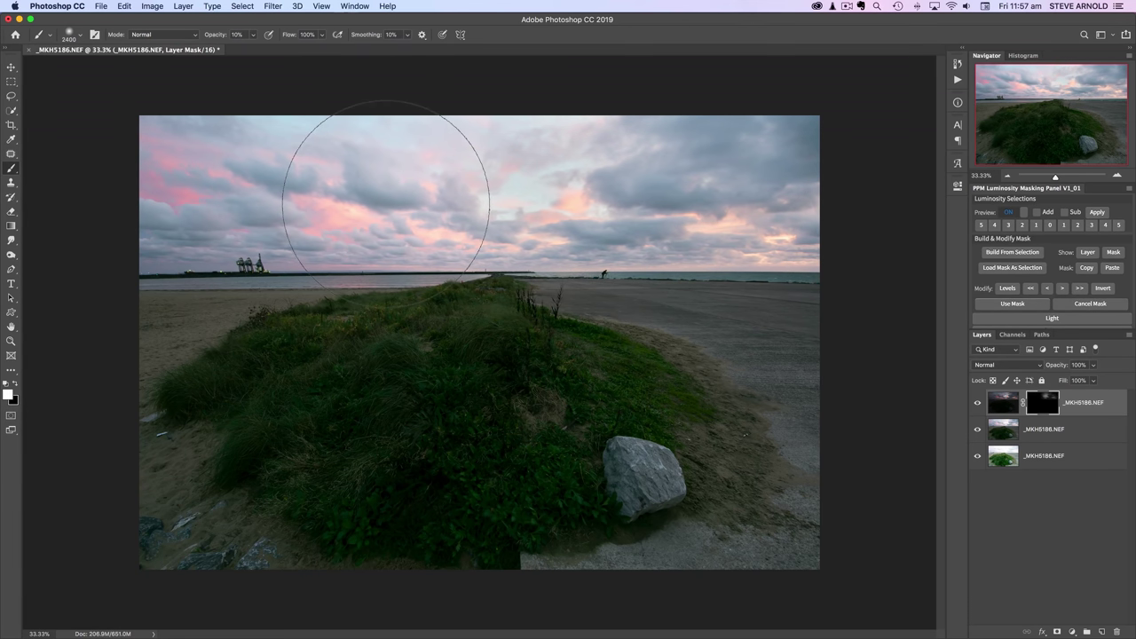
key(bracketleft)
key(bracketleft)
key(bracketleft)
key(bracketleft)
key(bracketleft)
key(bracketleft)
key(bracketleft)
key(bracketleft)
key(bracketleft)
key(bracketleft)
key(bracketleft)
key(bracketleft)
key(bracketleft)
key(bracketleft)
key(bracketleft)
mouse_move(451, 241)
mouse_down()
mouse_move(339, 204)
mouse_move(317, 214)
mouse_move(374, 223)
mouse_move(232, 197)
mouse_up()
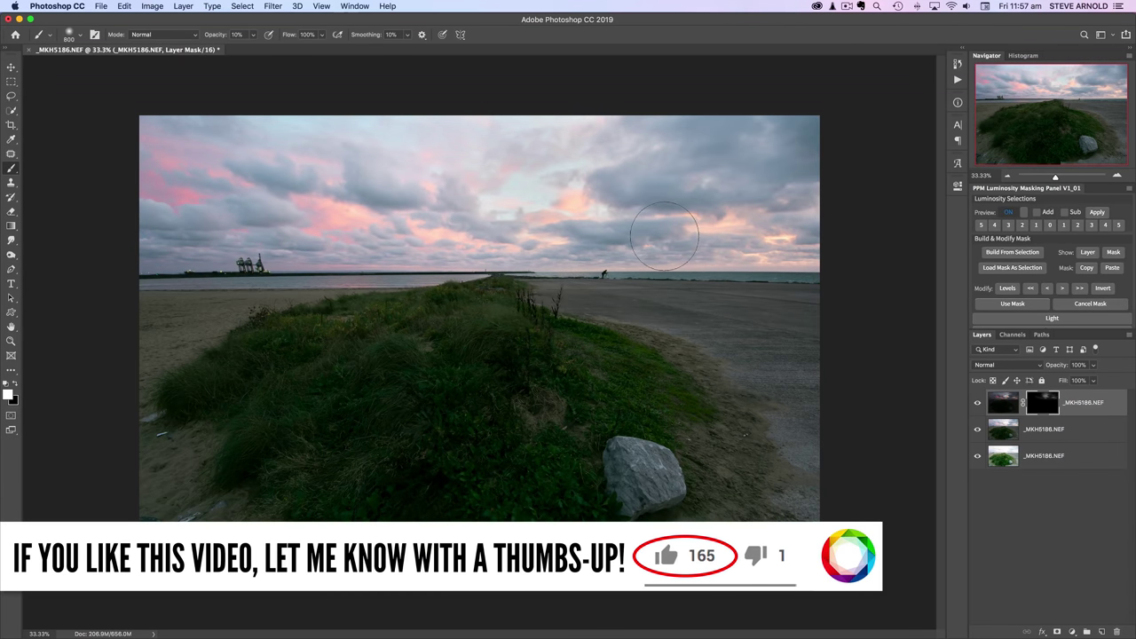
Compare the sky with the darkest layer hidden and shown, and with its mask disabled and enabled.
click(977, 404)
click(978, 403)
click(978, 404)
click(978, 403)
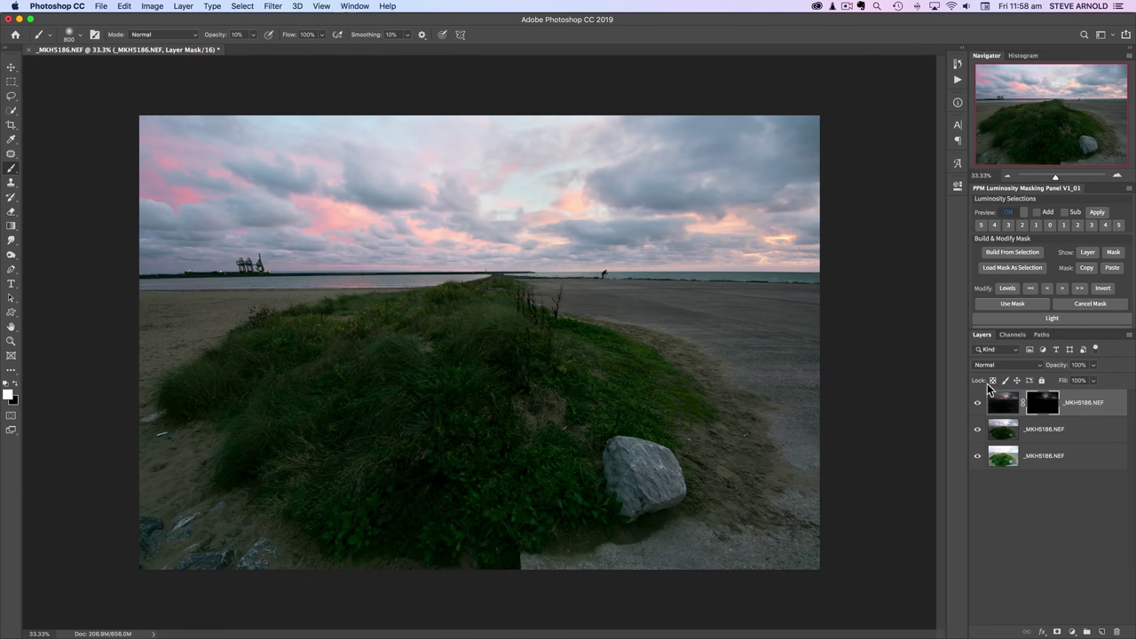
click(978, 404)
click(978, 405)
click(978, 406)
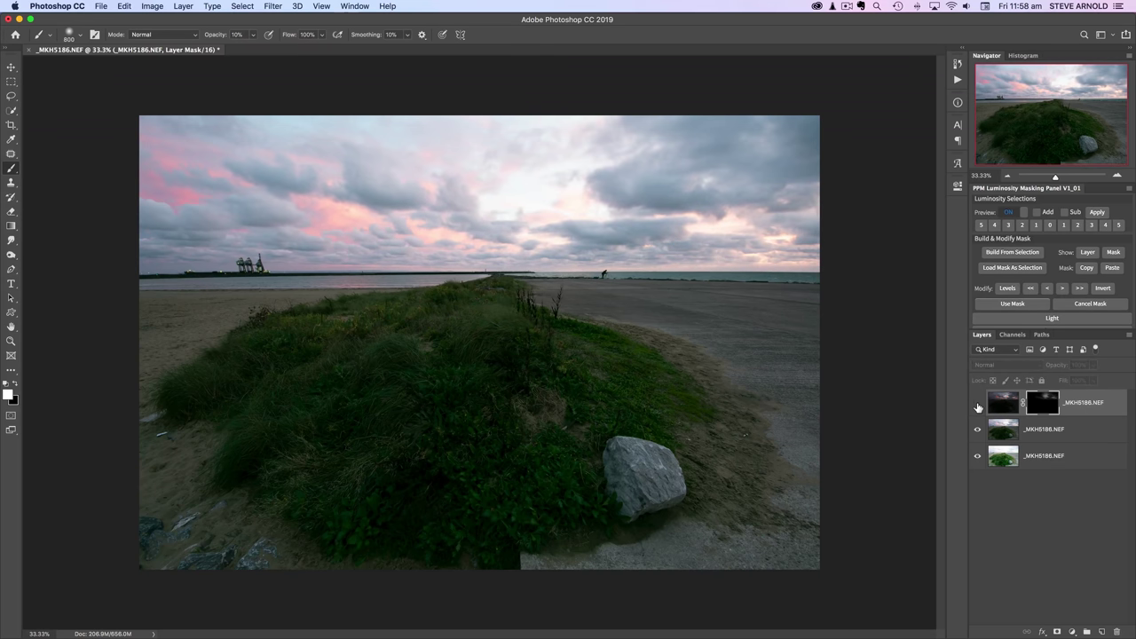
click(978, 406)
shift+click(1044, 405)
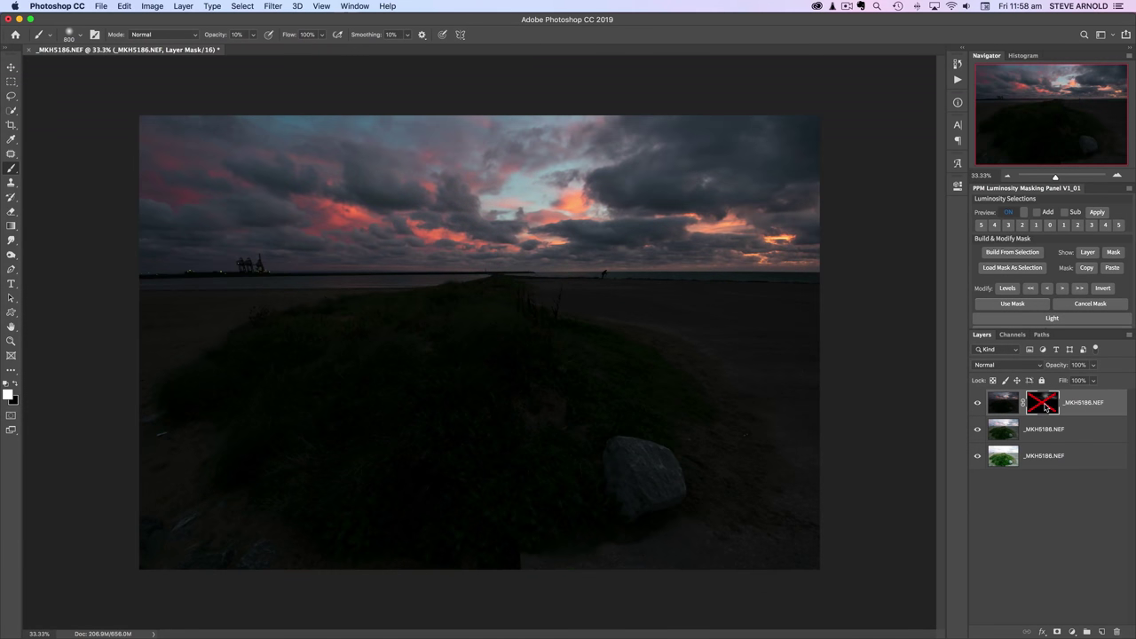
shift+click(1045, 407)
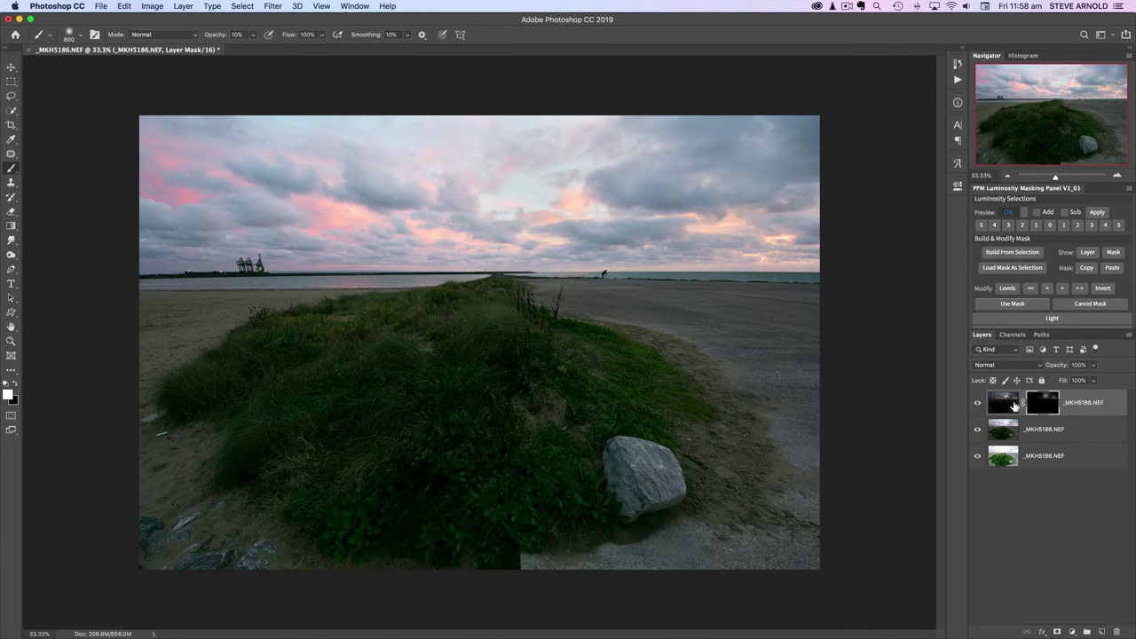
Move the brightest exposure to the top of the layer stack and hide it with a black layer mask.
click(1003, 406)
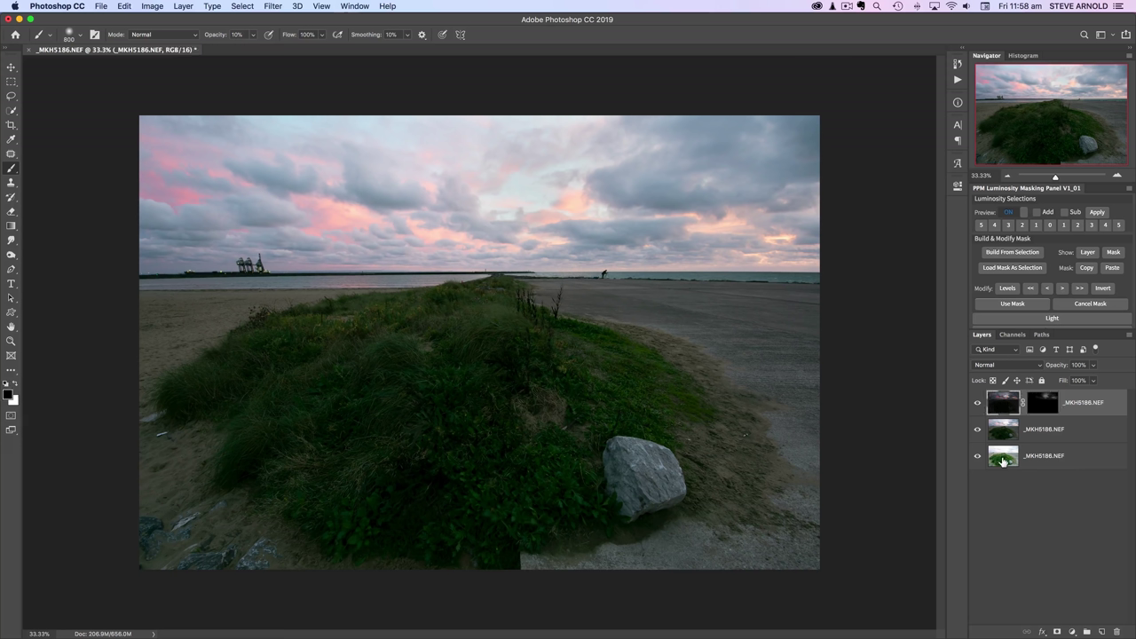
drag(1003, 460, 1004, 393)
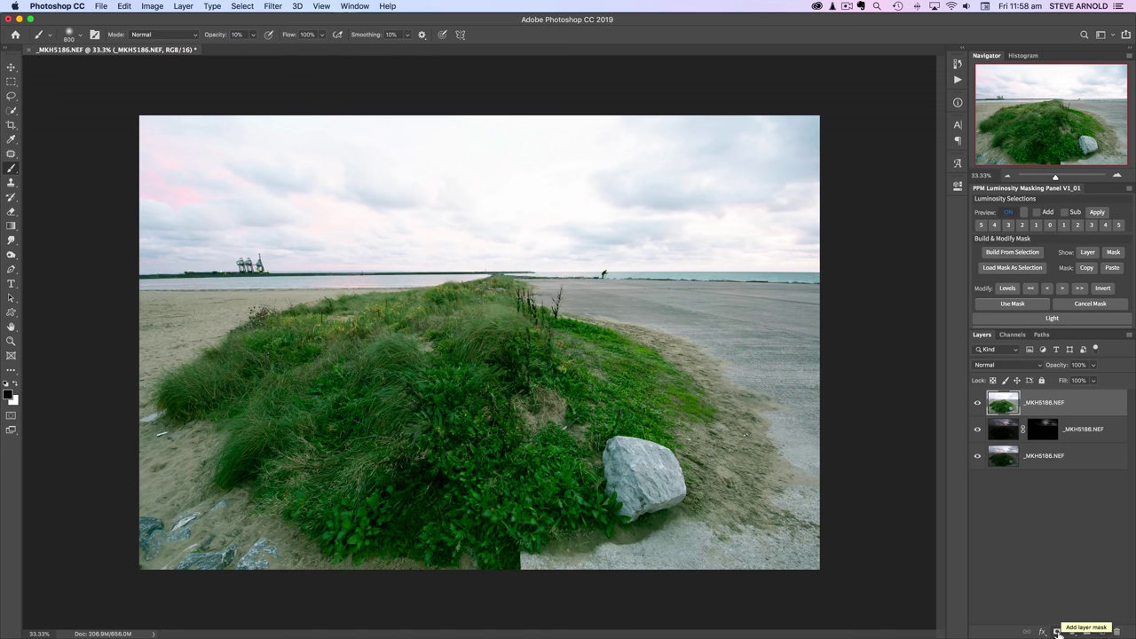
alt+click(1057, 631)
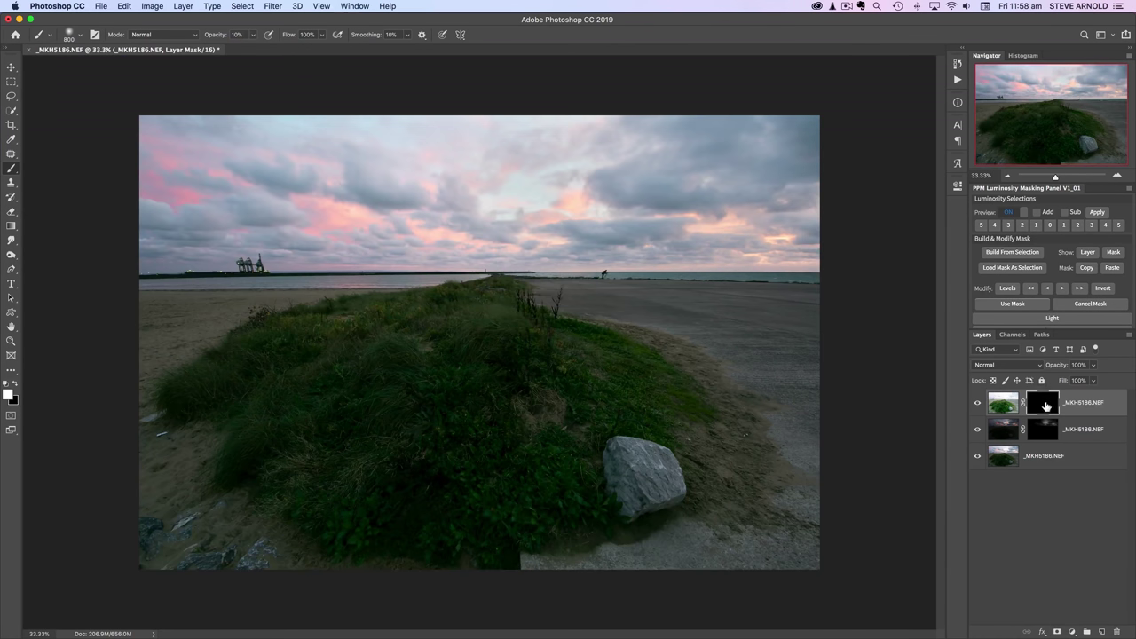
click(976, 404)
click(977, 404)
Preview the level 3 and level 5 shadows luminosity masks for the grassy foreground, then cancel the mask.
click(1009, 228)
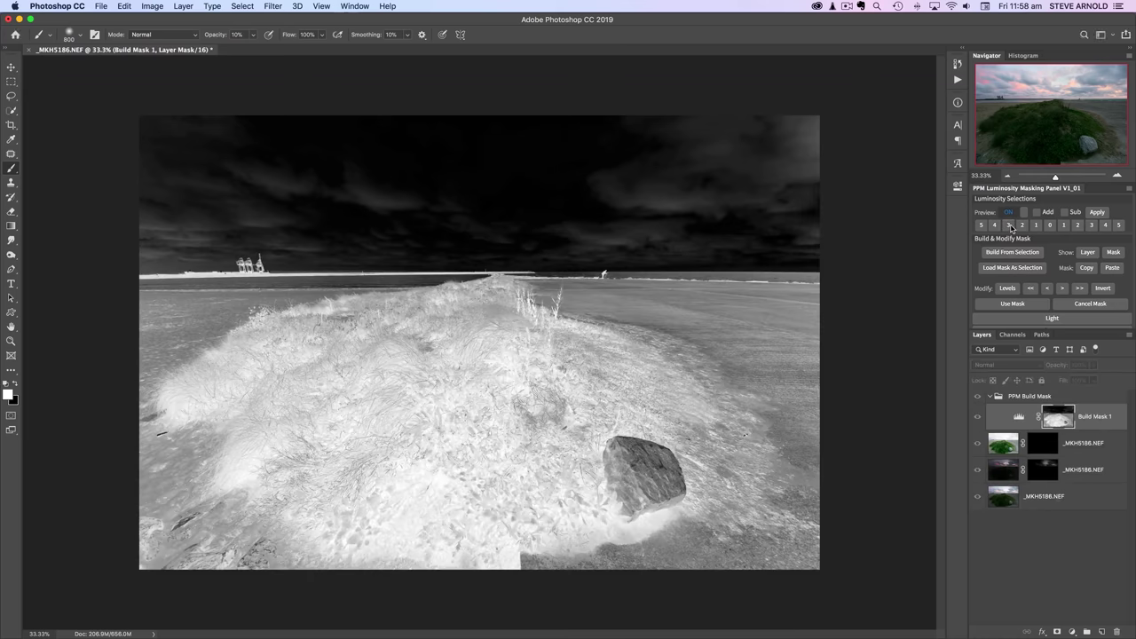
click(982, 227)
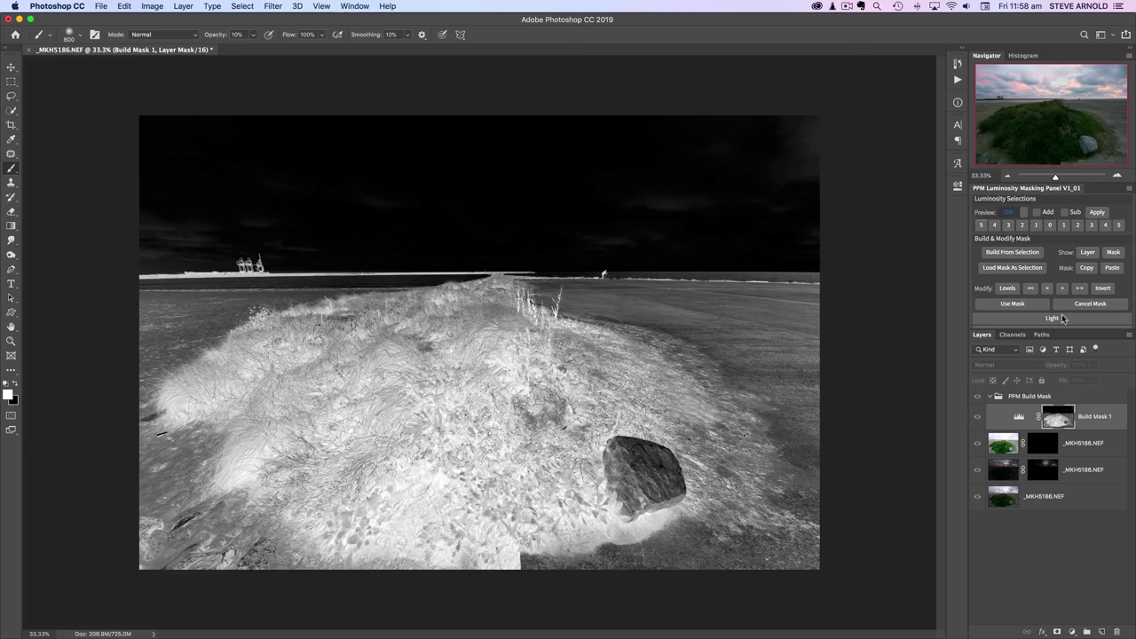
click(1089, 305)
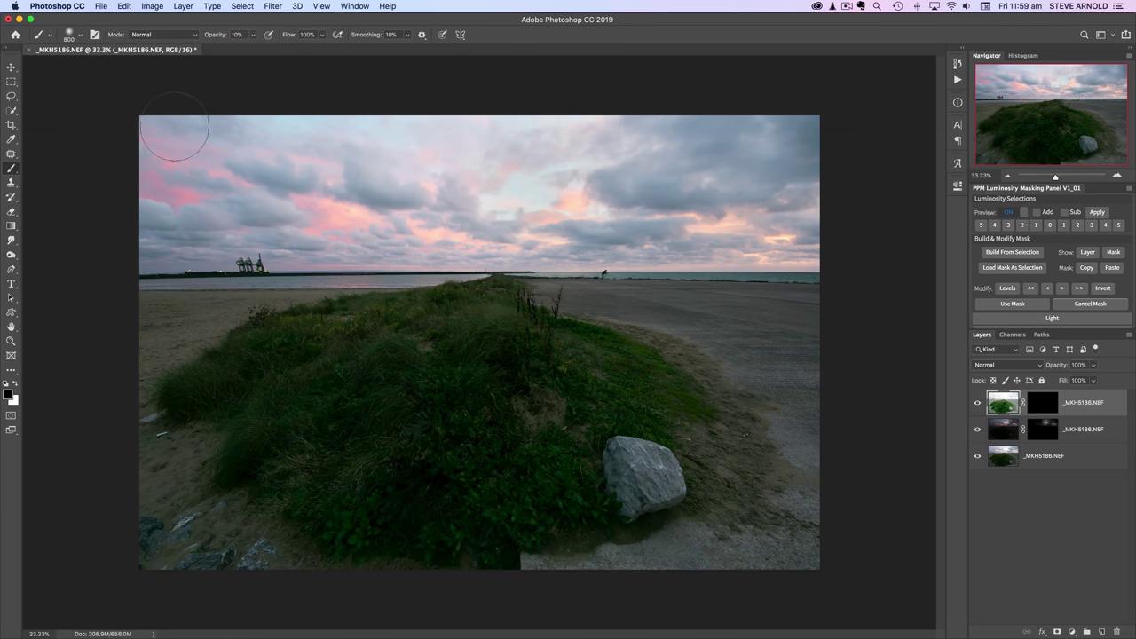
Start a Color Range selection with the fuzziness at 114 and sample the dark green grass on the mound.
click(252, 5)
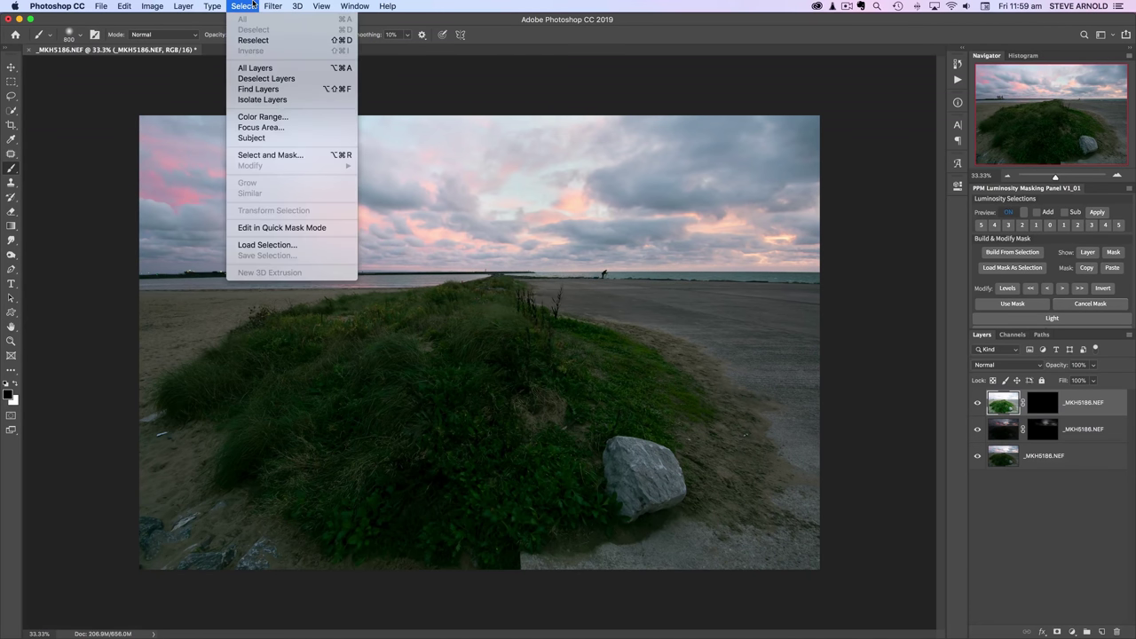
click(258, 116)
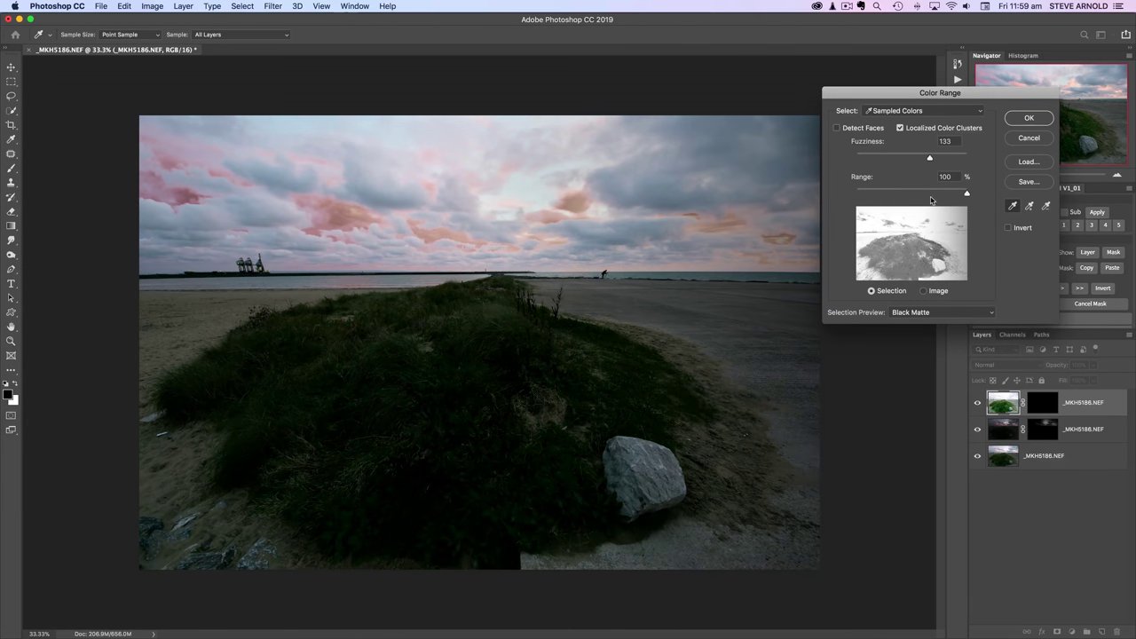
drag(929, 158, 918, 157)
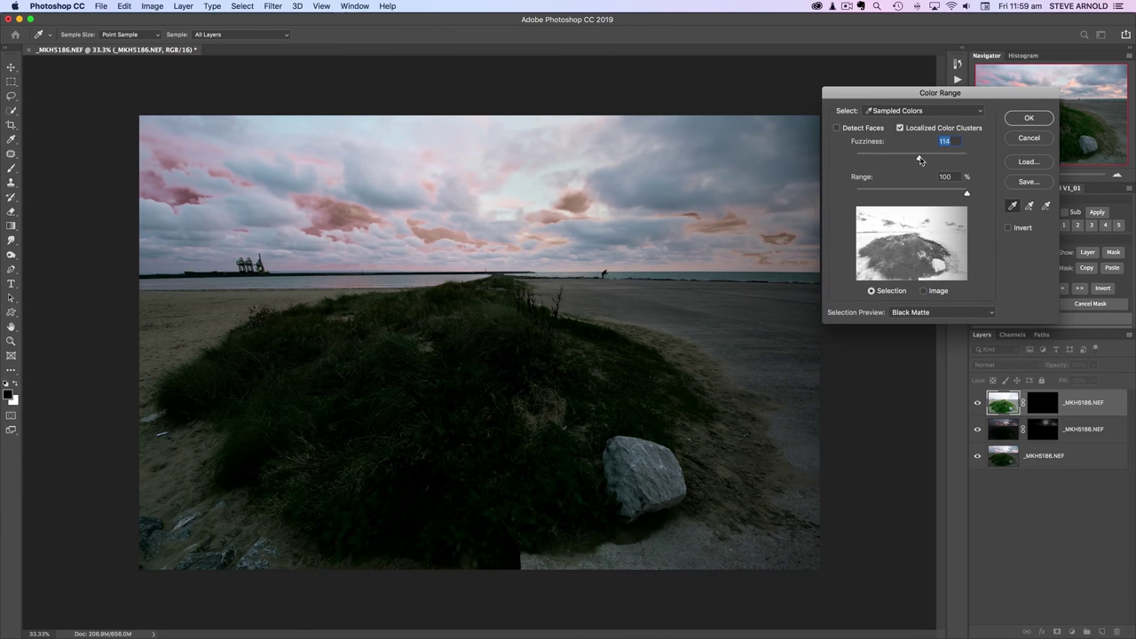
click(1012, 207)
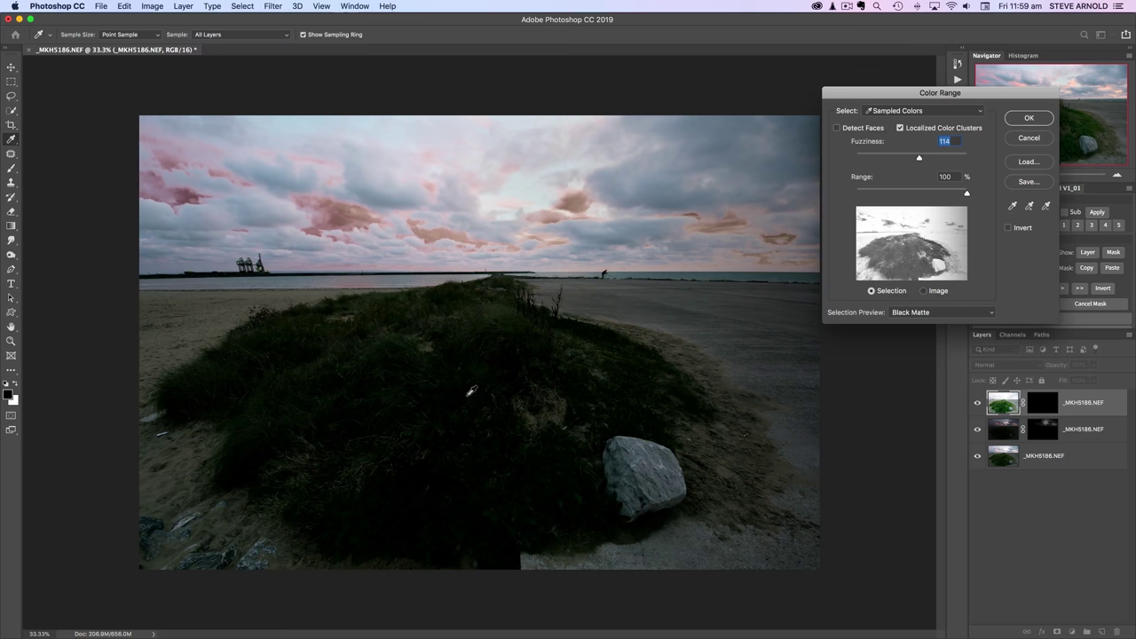
click(469, 369)
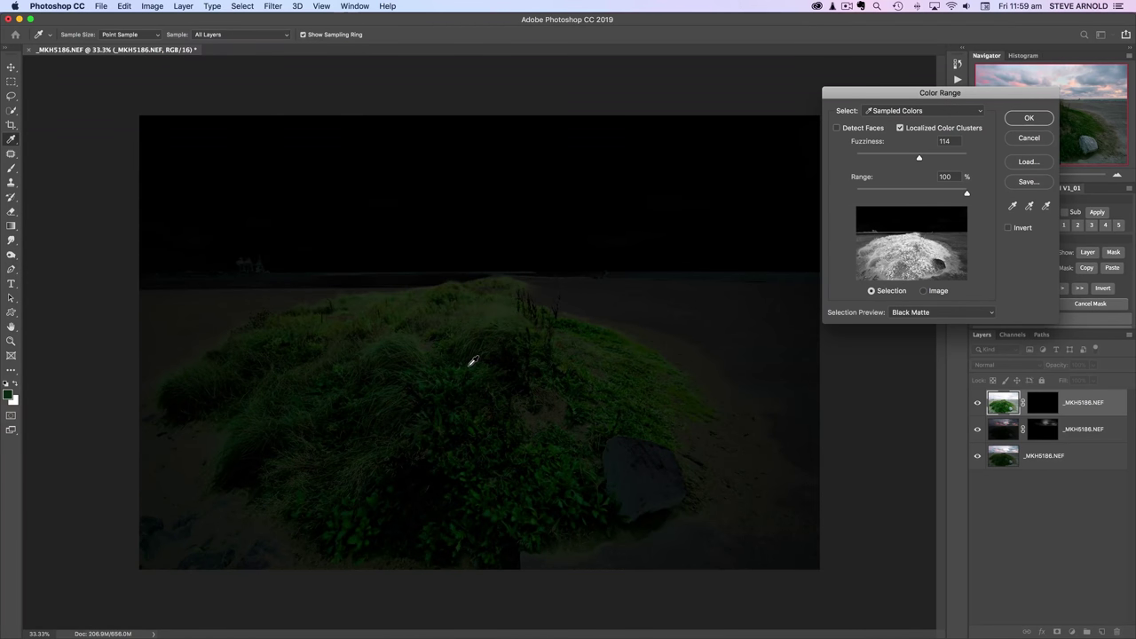
Try the White Matte and Quick Mask selection previews, and settle on Grayscale for the Color Range selection.
click(941, 314)
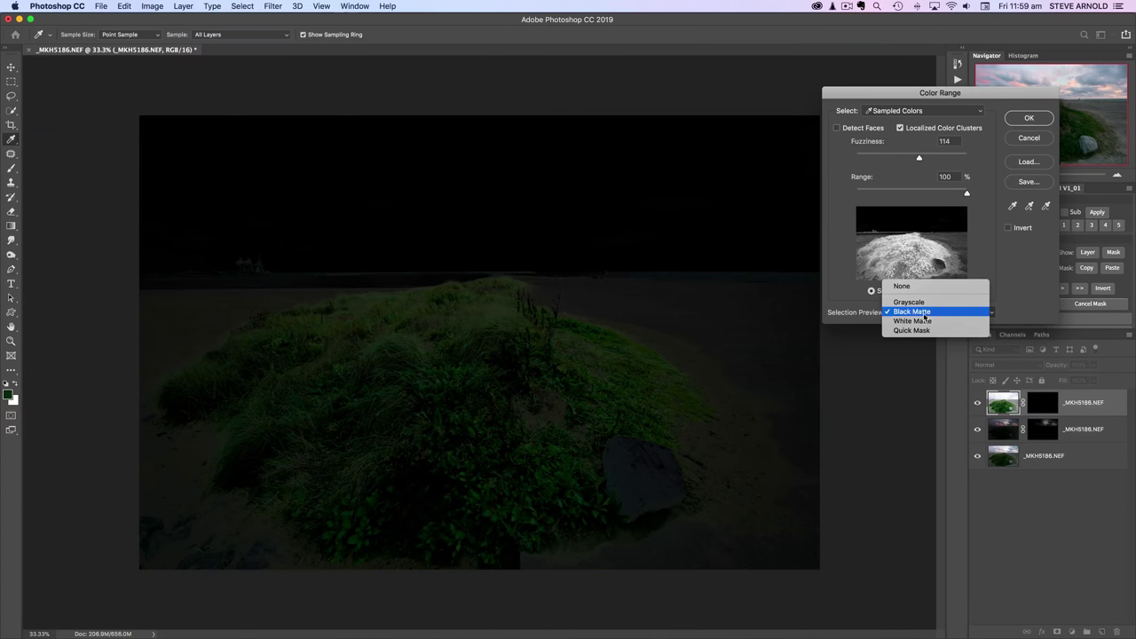
click(922, 322)
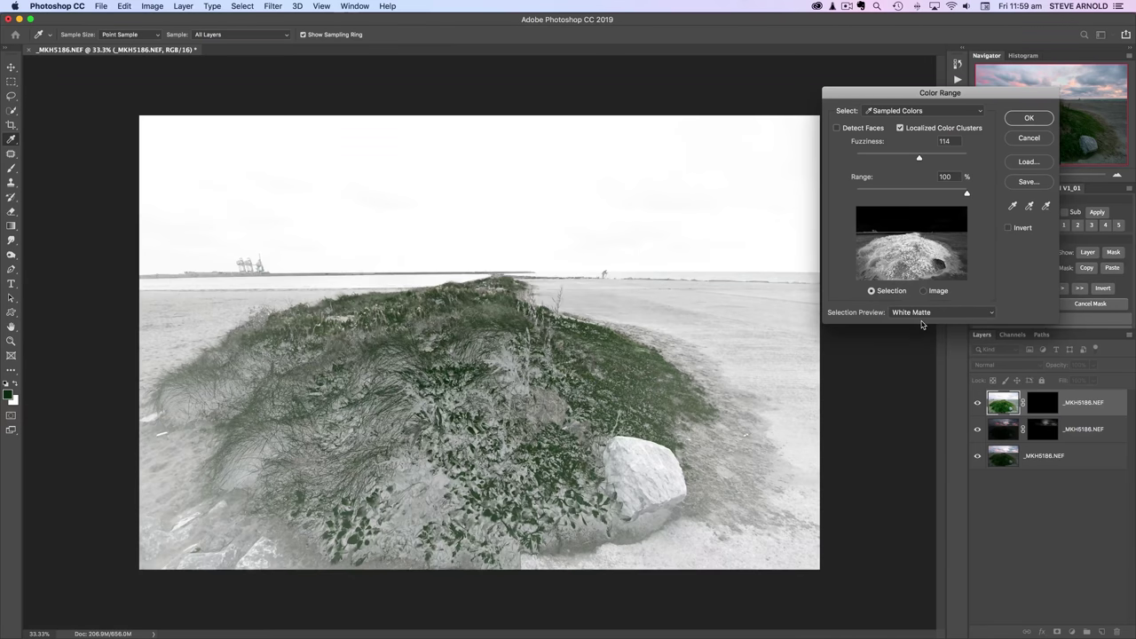
click(918, 312)
click(918, 323)
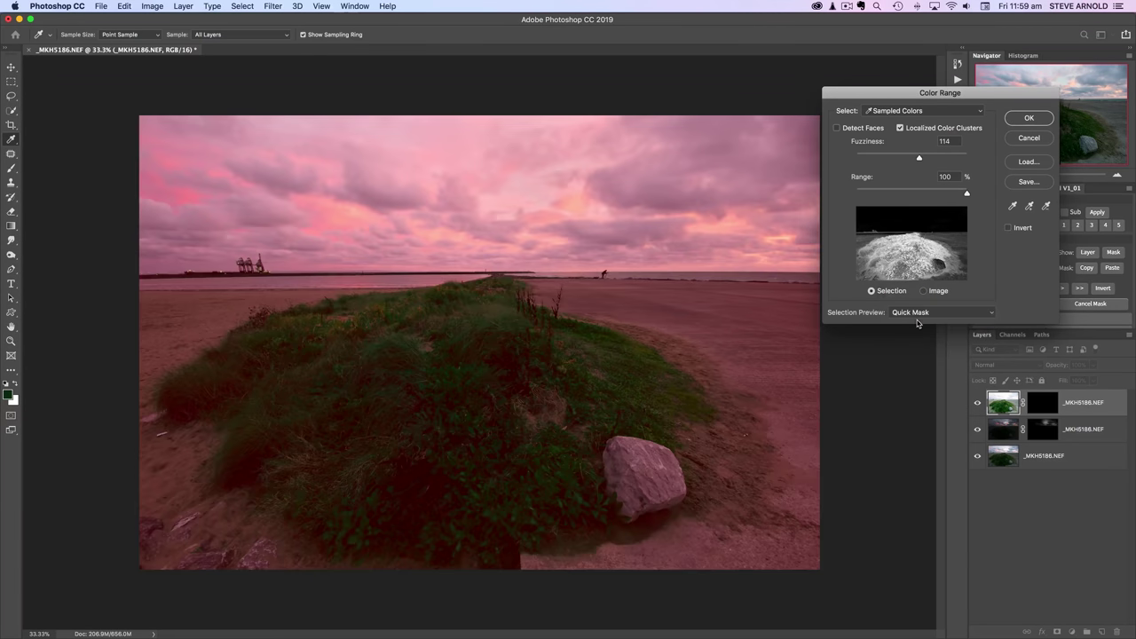
click(914, 312)
click(914, 277)
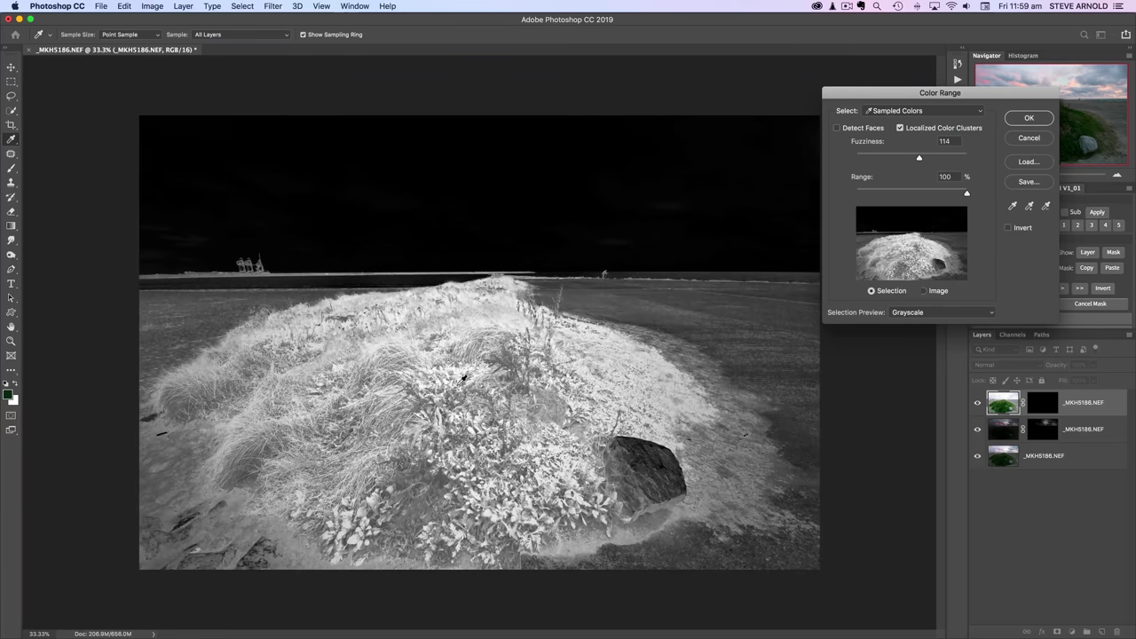
Resample the grass on the mound's right side and set the Color Range fuzziness to 66.
click(595, 358)
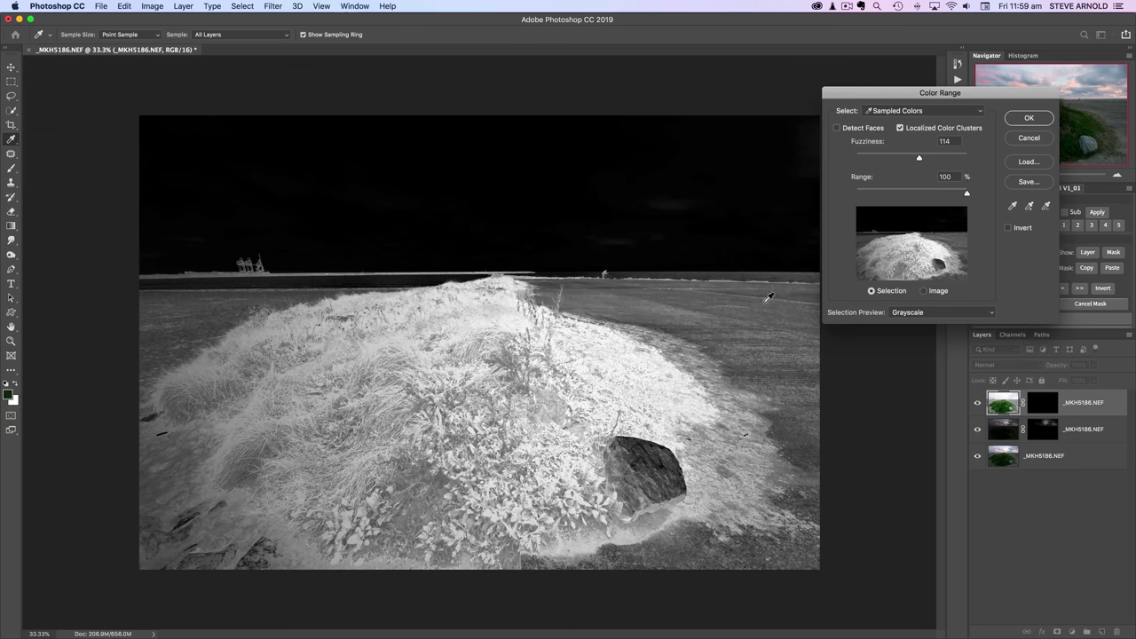
drag(919, 160, 897, 159)
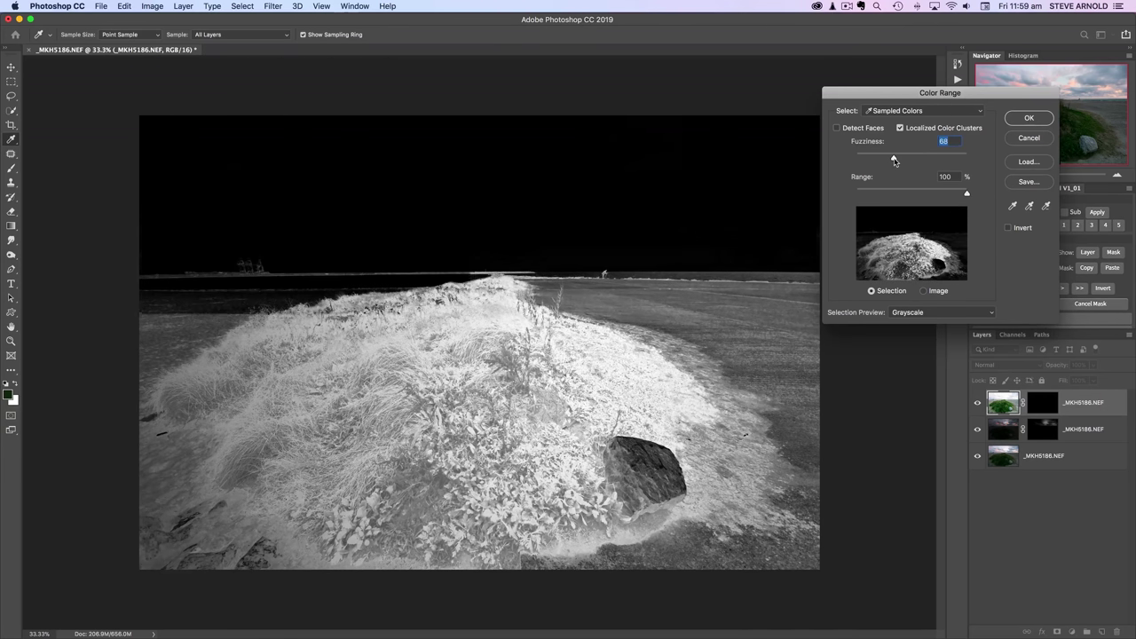
click(743, 302)
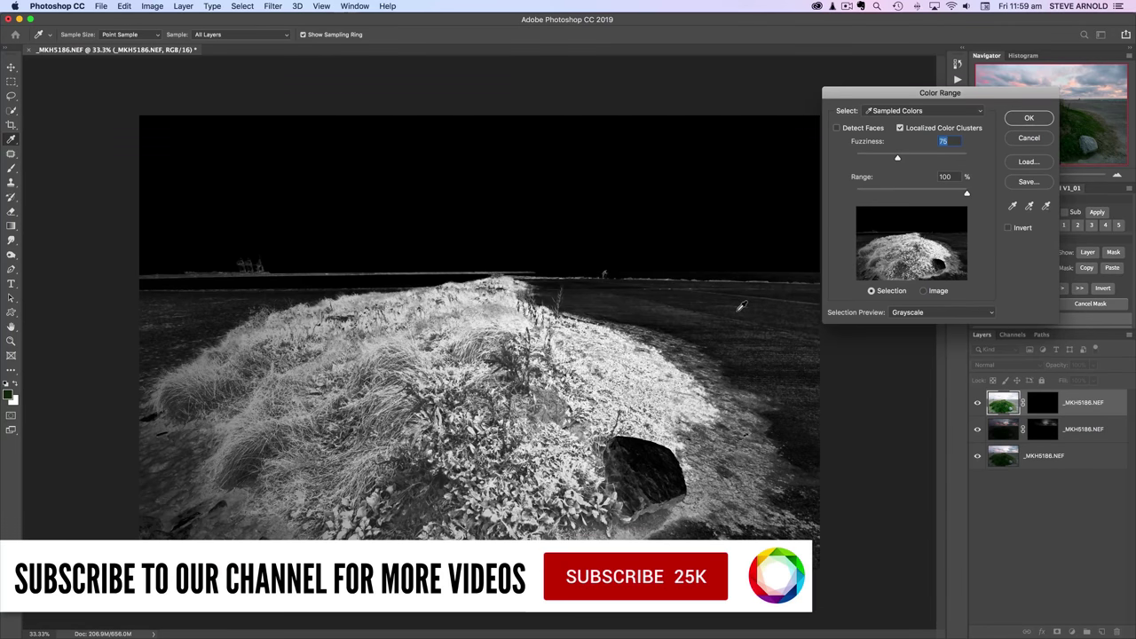
drag(896, 159, 910, 160)
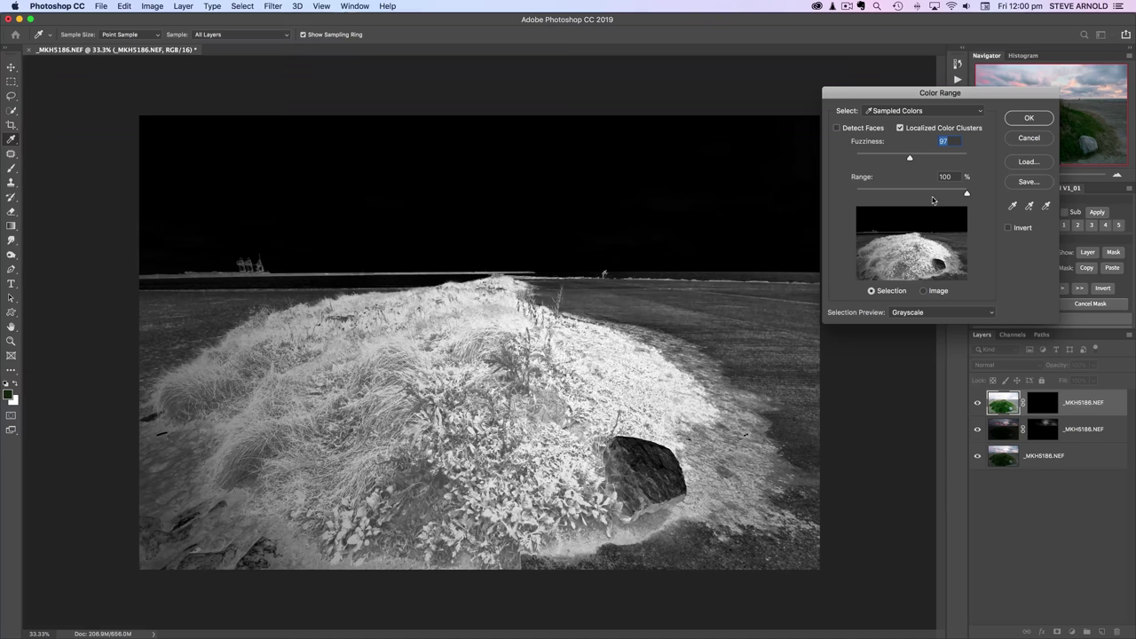
mouse_move(909, 160)
mouse_down()
mouse_move(862, 161)
mouse_move(889, 160)
mouse_up()
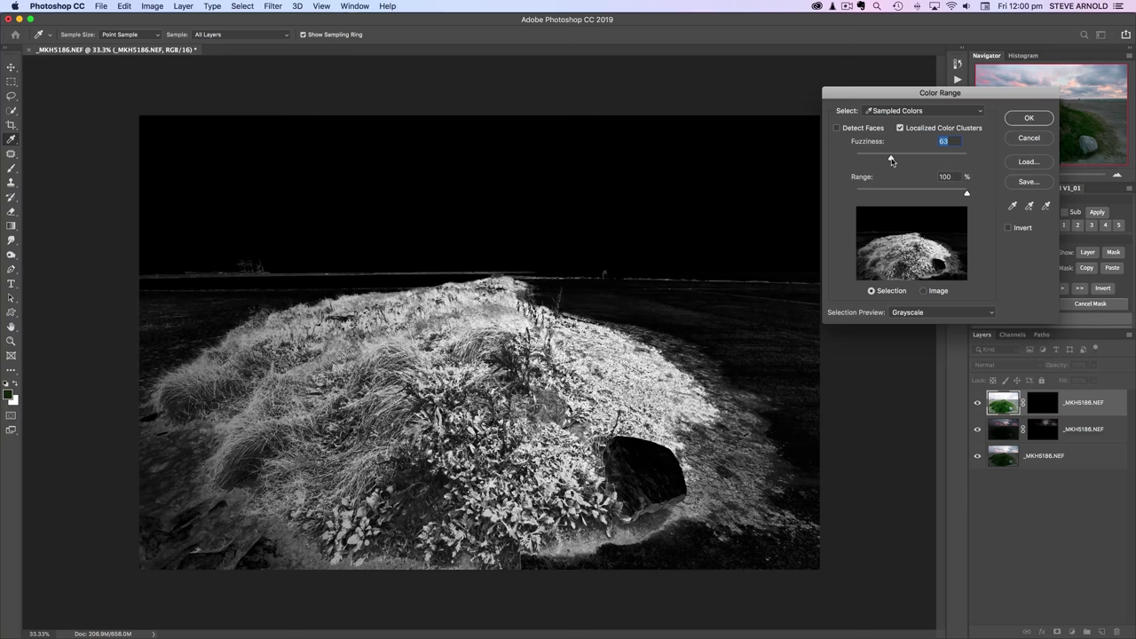
drag(891, 160, 891, 161)
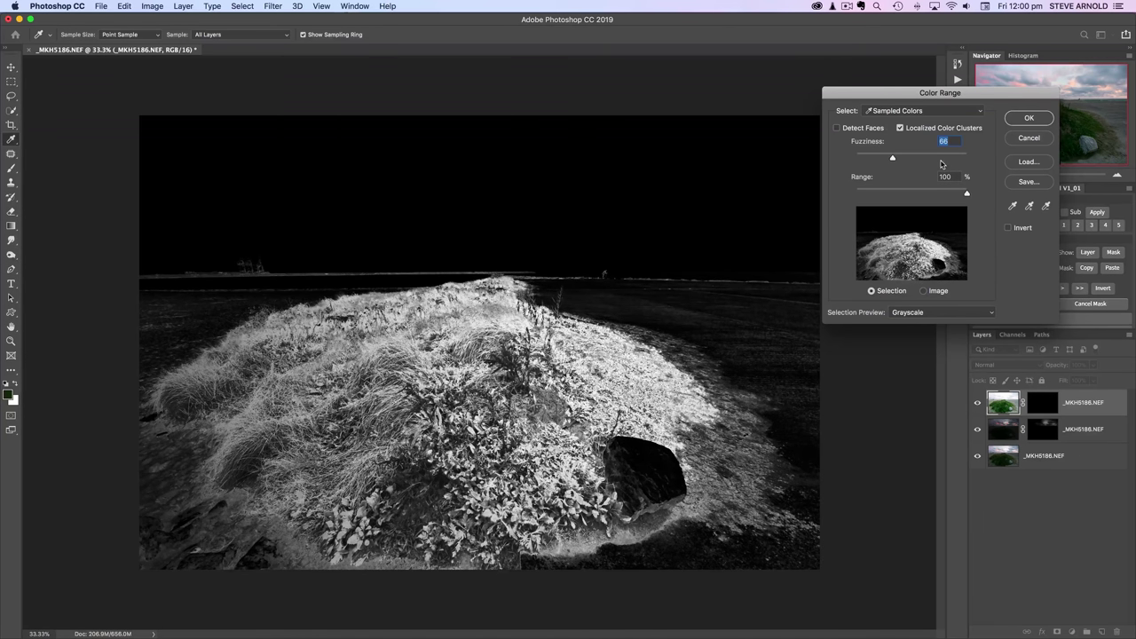
Add more grass and dry-patch tones to the Color Range sample, subtract the unwanted tones around the mound, and accept the selection.
click(1030, 212)
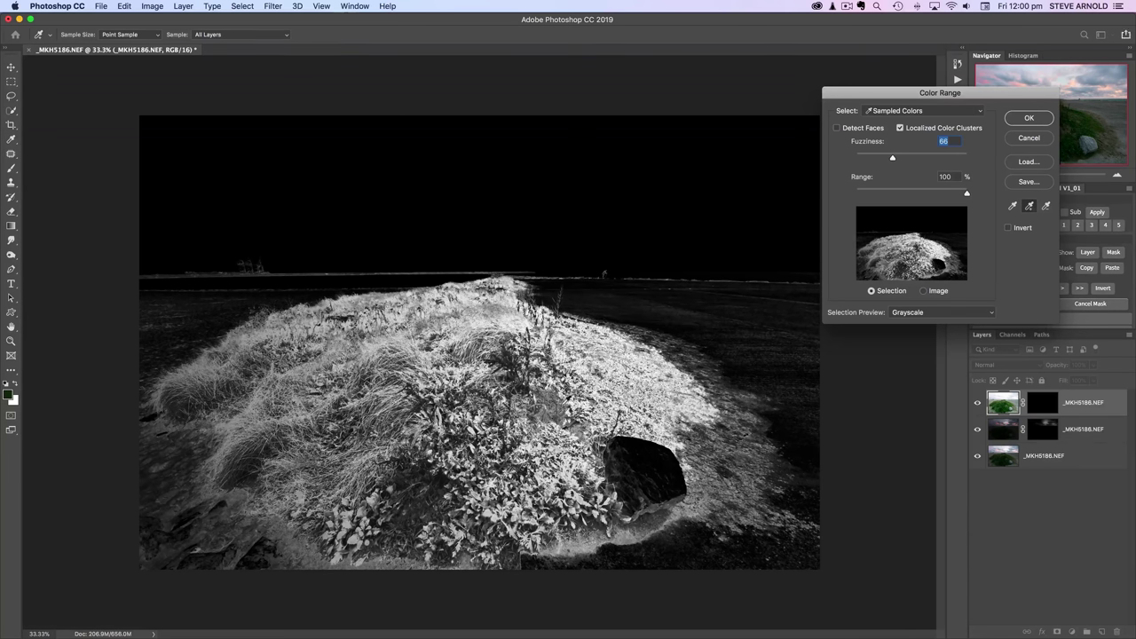
click(526, 390)
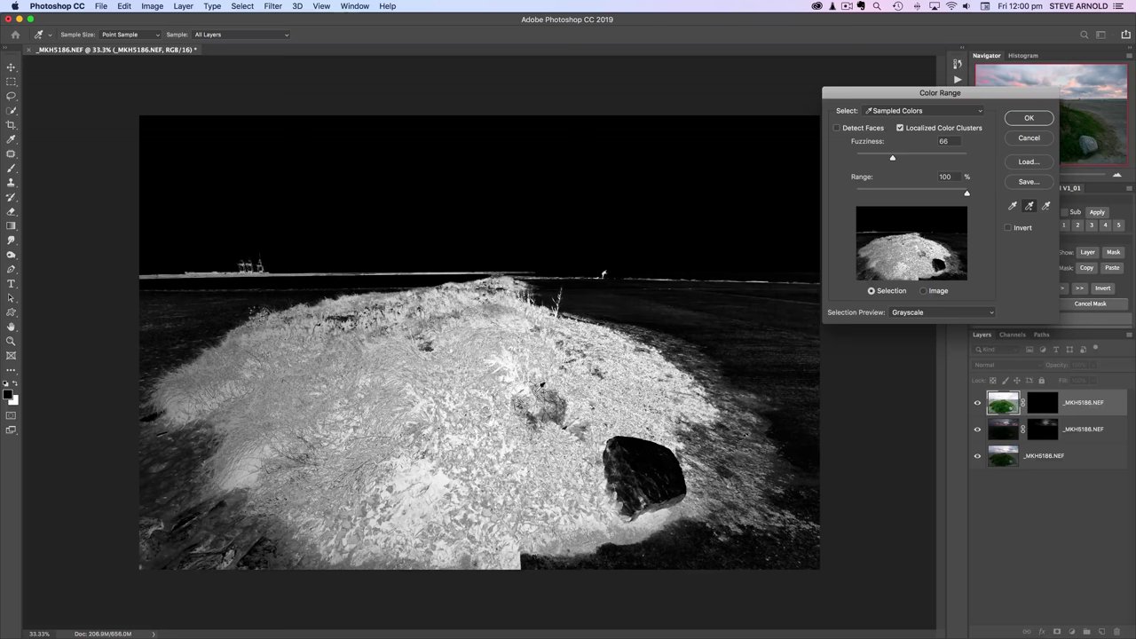
click(554, 402)
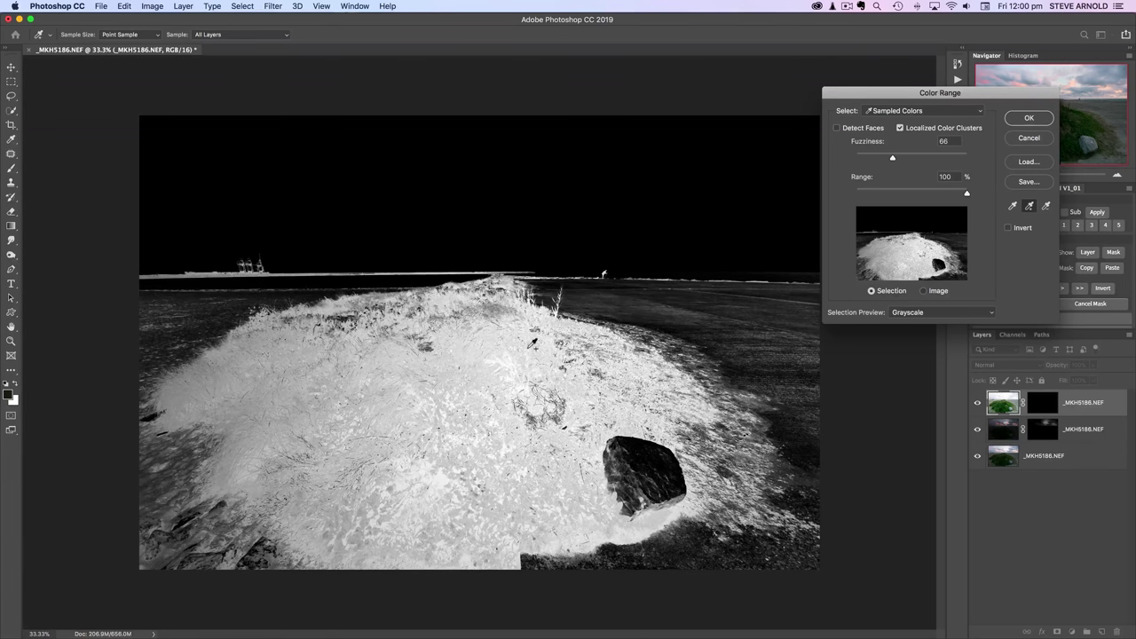
click(353, 318)
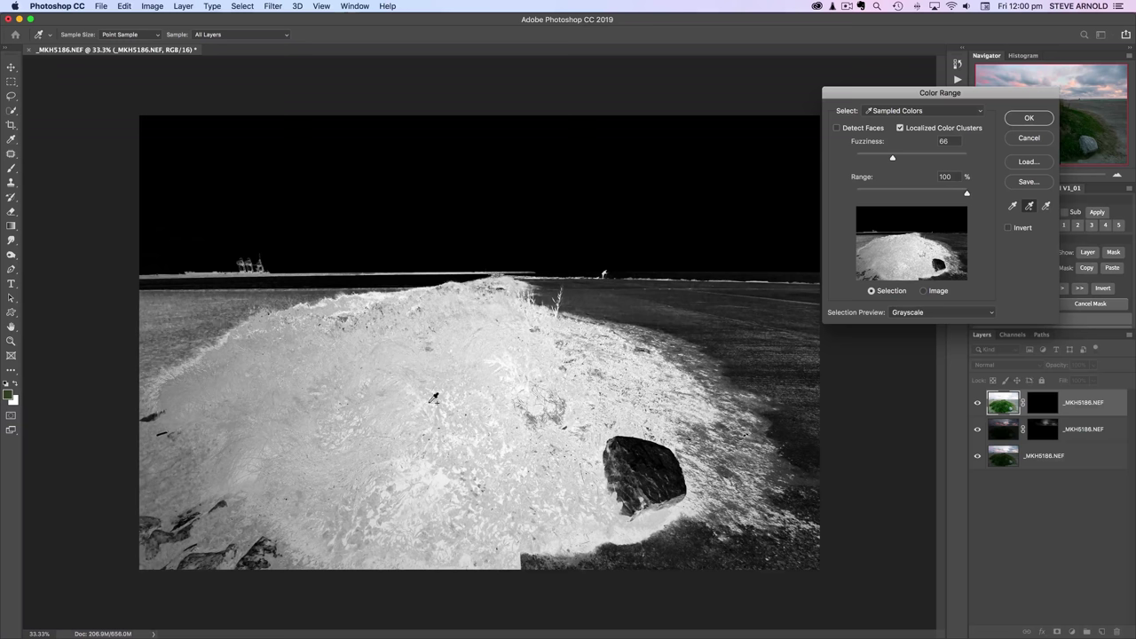
click(1046, 206)
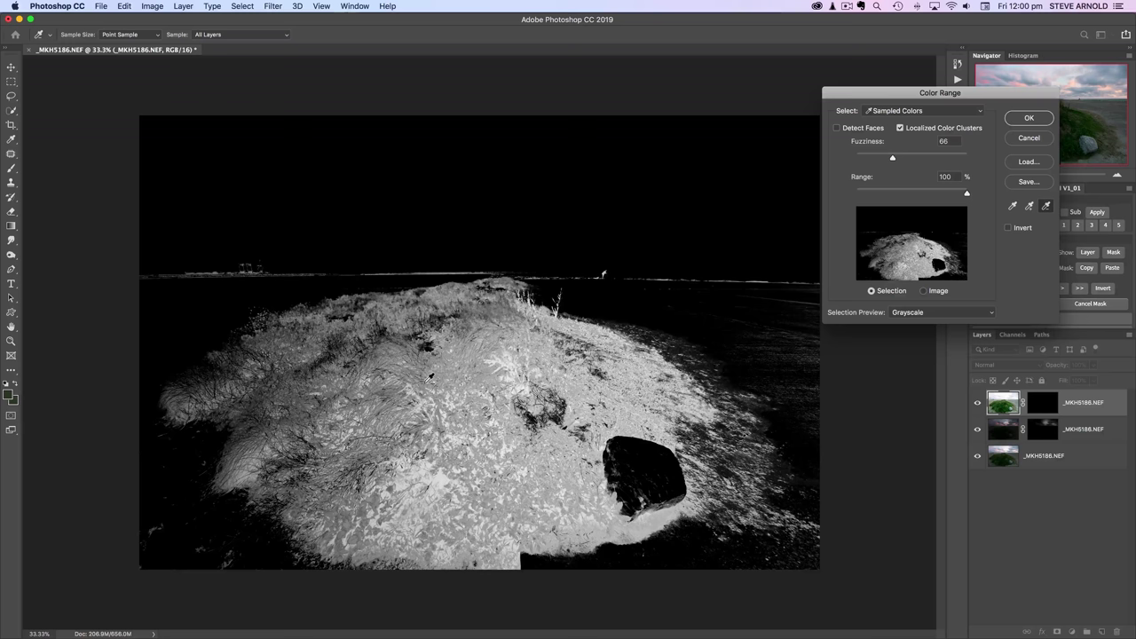
click(1027, 119)
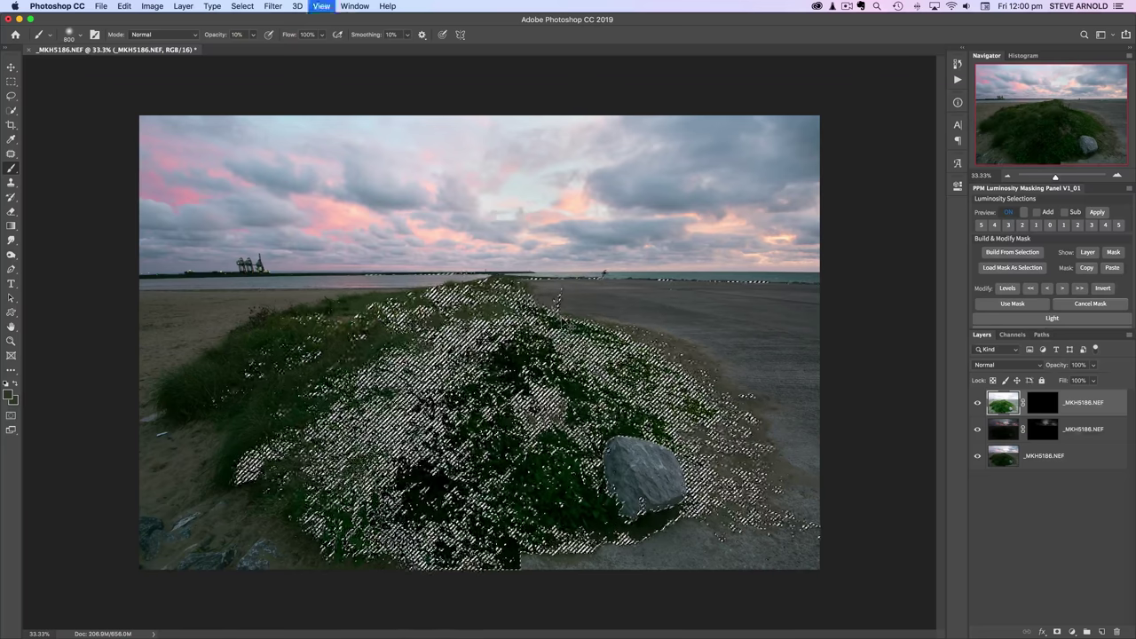
Hide the selection edges and paint the grassy mound on the brightest layer's mask with a 2000 px white brush at 70% opacity.
key(super+h)
click(5, 386)
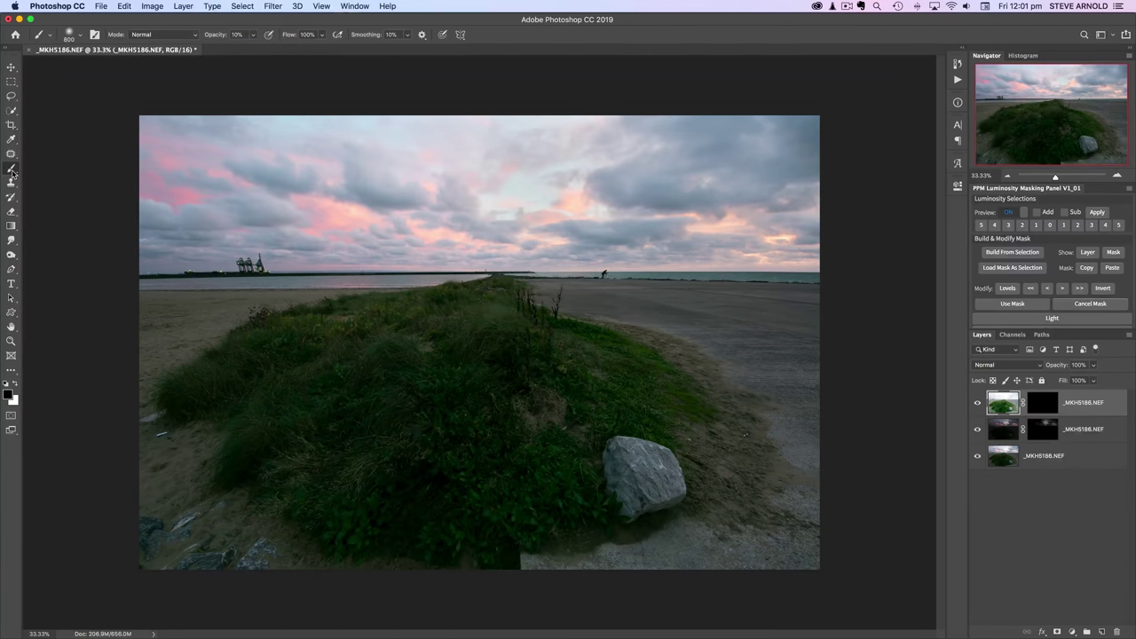
click(14, 379)
drag(214, 41, 242, 36)
key(bracketright)
key(bracketright)
key(bracketright)
key(bracketright)
key(bracketright)
key(bracketright)
key(bracketright)
key(bracketright)
key(bracketright)
key(bracketright)
key(bracketright)
key(bracketright)
click(1043, 404)
mouse_move(418, 366)
mouse_down()
mouse_move(487, 367)
mouse_move(506, 381)
mouse_move(325, 398)
mouse_move(418, 464)
mouse_move(581, 395)
mouse_move(612, 403)
mouse_move(639, 392)
mouse_move(372, 363)
mouse_move(266, 393)
mouse_move(426, 473)
mouse_move(482, 406)
mouse_move(462, 384)
mouse_move(469, 399)
mouse_move(475, 368)
mouse_up()
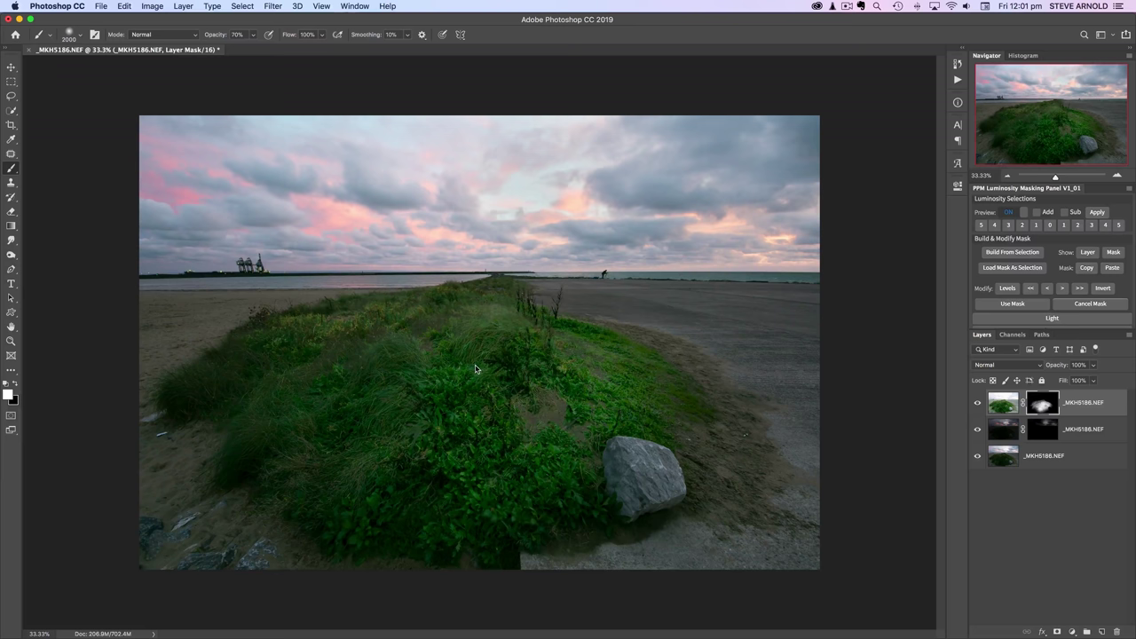
Inspect the brightest layer's mask on its own, fill it completely with black, deselect, and return to the image view.
alt+click(1047, 407)
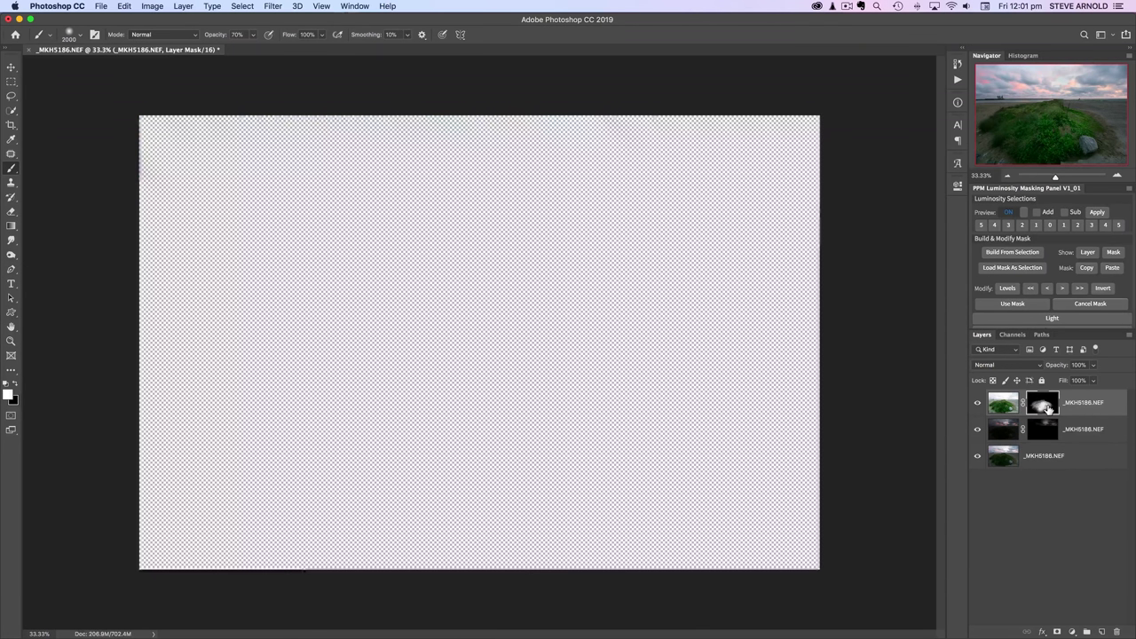
mouse_move(452, 435)
mouse_down()
mouse_move(448, 425)
mouse_move(493, 409)
mouse_up()
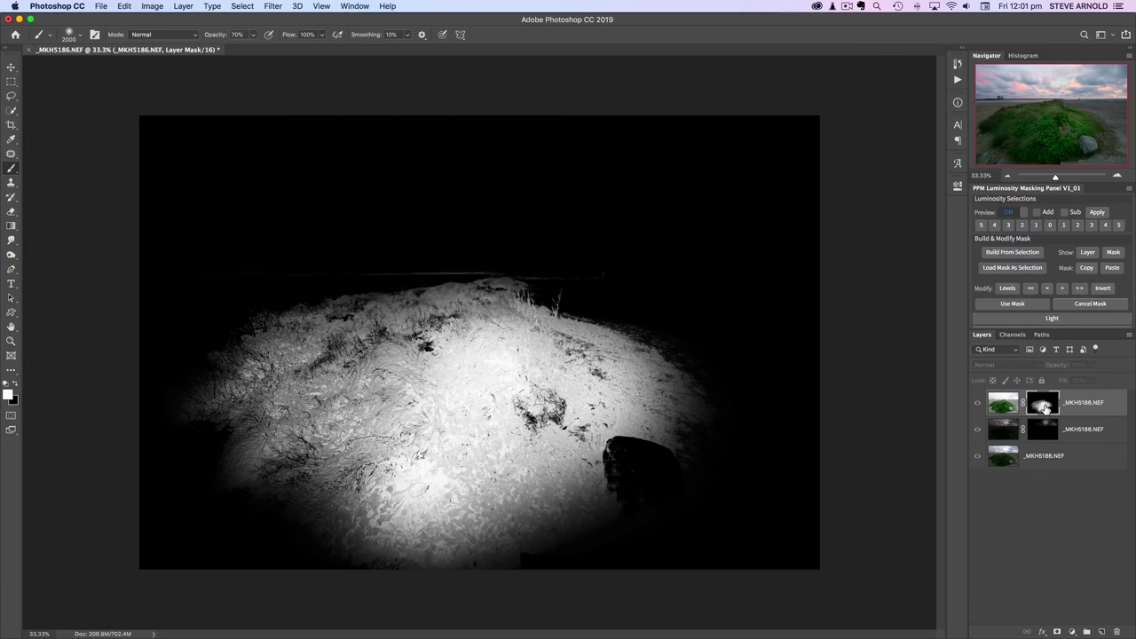
key(super+a)
key(super+BackSpace)
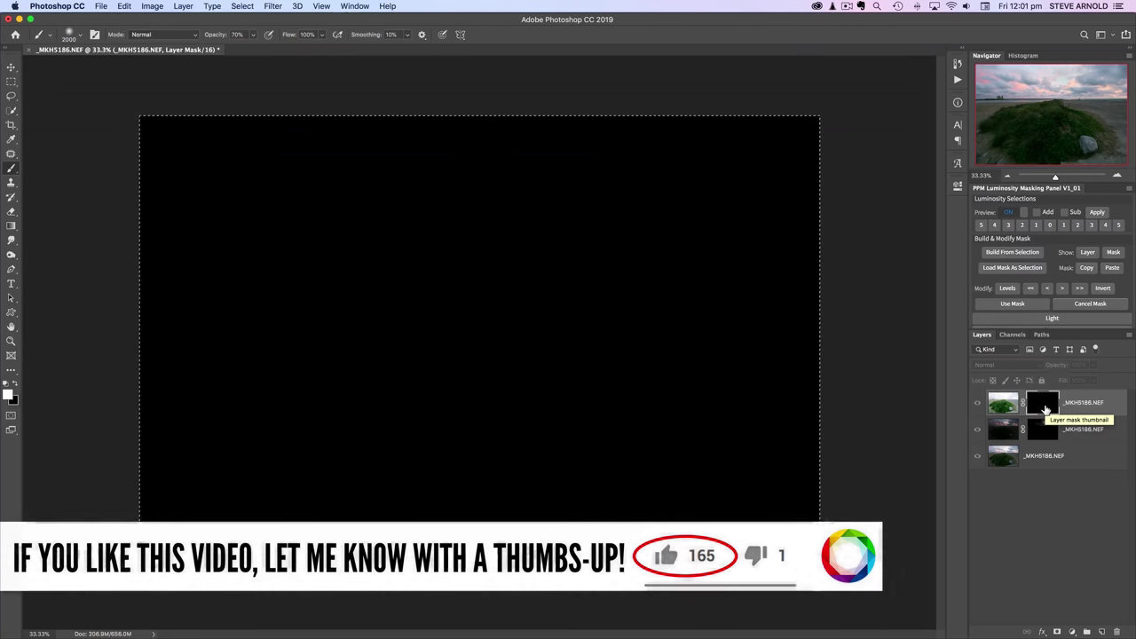
key(super+d)
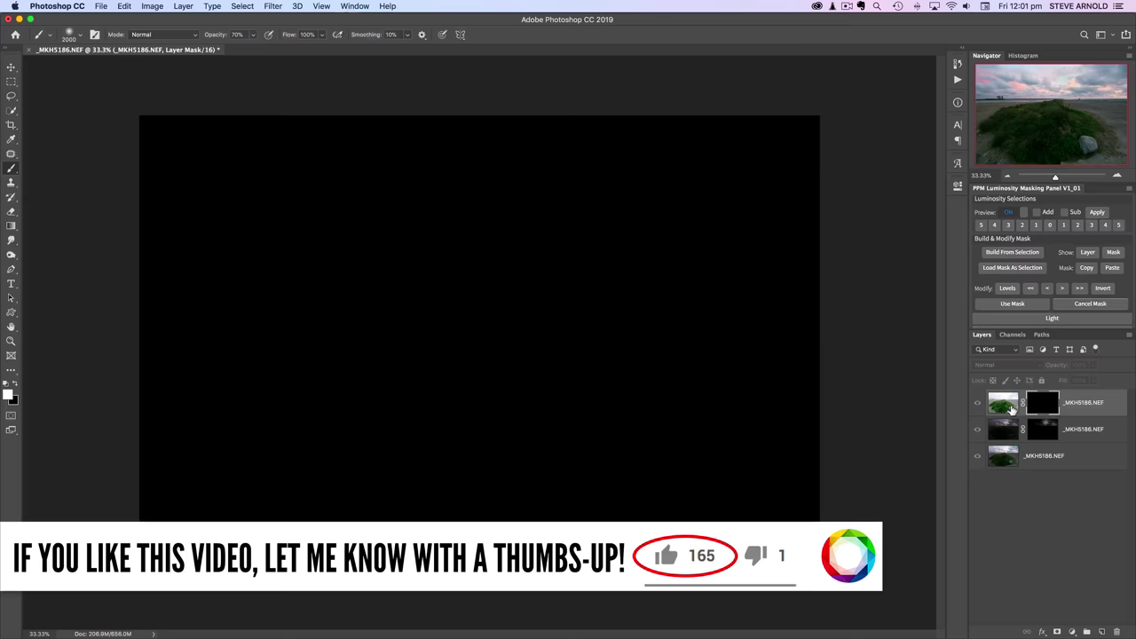
alt+click(1045, 409)
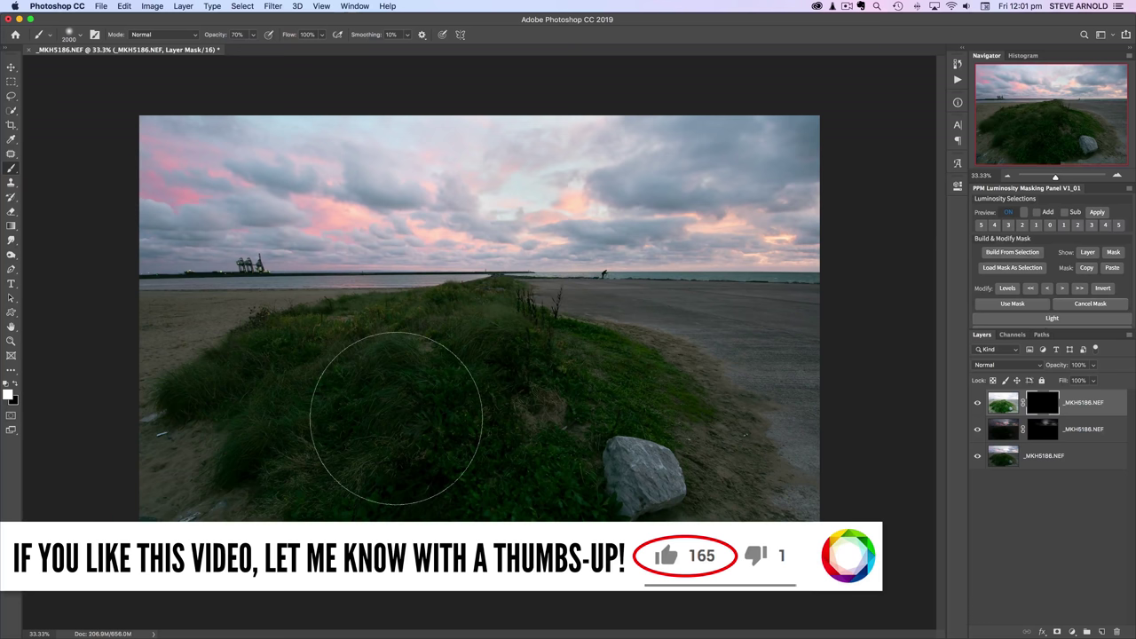
Paint the middle of the grassy mound on the brightest layer's mask with a 1500 px white brush at 30% opacity.
drag(218, 38, 190, 44)
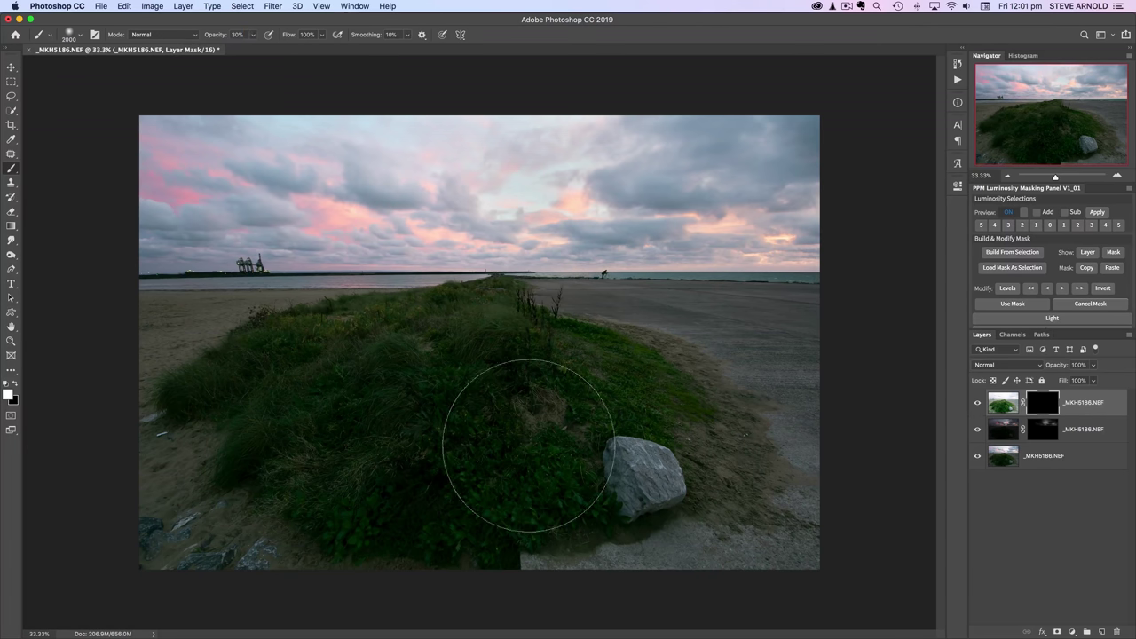
key(bracketleft)
key(bracketleft)
key(bracketleft)
key(bracketleft)
key(bracketleft)
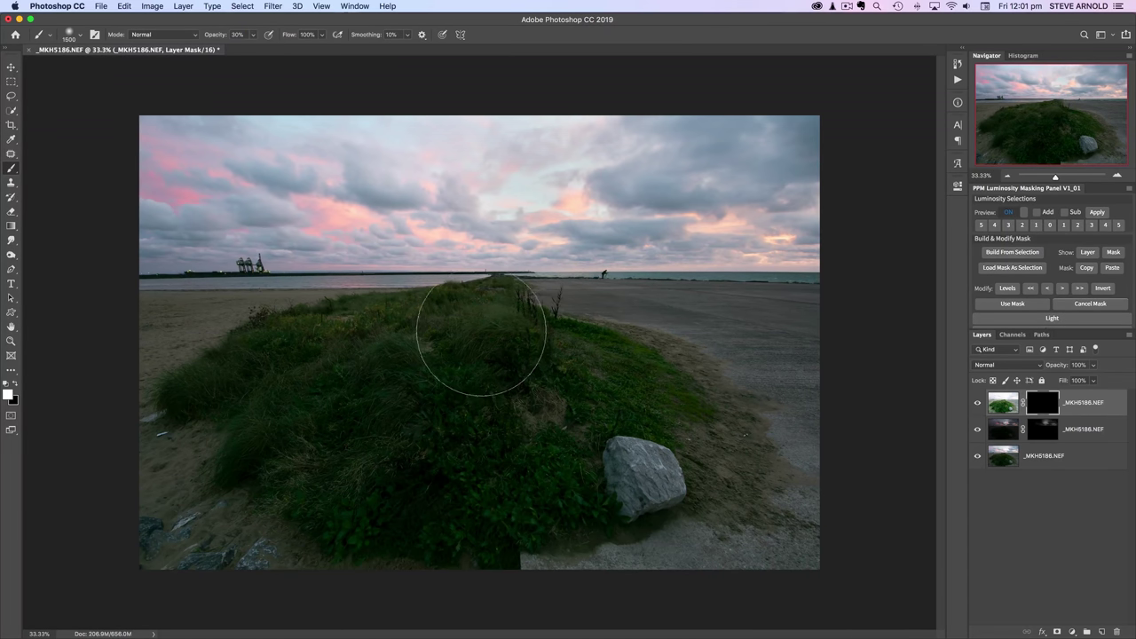
drag(482, 350, 476, 385)
mouse_move(427, 425)
mouse_down()
mouse_move(341, 368)
mouse_move(340, 414)
mouse_move(453, 432)
mouse_move(495, 396)
mouse_move(561, 377)
mouse_move(629, 393)
mouse_move(537, 407)
mouse_move(503, 480)
mouse_move(326, 458)
mouse_move(404, 448)
mouse_move(450, 372)
mouse_move(455, 435)
mouse_move(456, 417)
mouse_move(481, 406)
mouse_move(473, 346)
mouse_move(441, 454)
mouse_move(525, 463)
mouse_move(531, 482)
mouse_move(449, 455)
mouse_move(422, 389)
mouse_move(307, 378)
mouse_move(278, 393)
mouse_move(337, 412)
mouse_move(379, 445)
mouse_move(511, 477)
mouse_move(372, 398)
mouse_up()
Brighten the mound's left side on the same mask with a smaller white brush at 30% opacity.
key(bracketleft)
key(bracketleft)
key(bracketleft)
key(bracketleft)
key(bracketleft)
key(bracketleft)
key(bracketleft)
key(bracketleft)
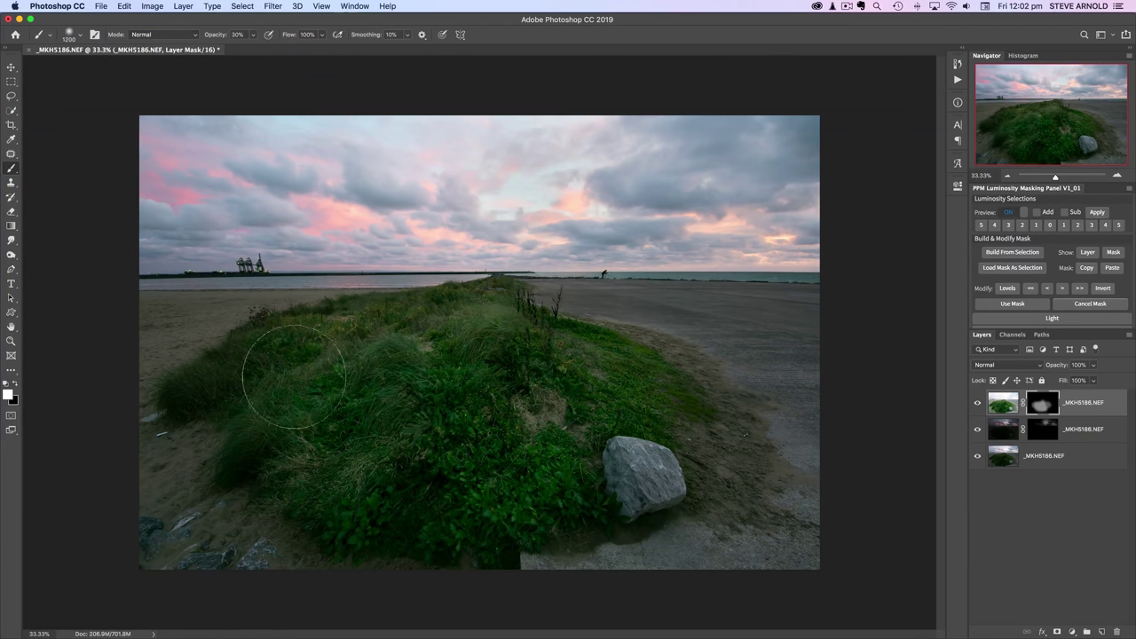
key(bracketleft)
mouse_move(279, 353)
mouse_down()
mouse_move(174, 407)
mouse_move(239, 400)
mouse_move(252, 434)
mouse_move(244, 474)
mouse_move(268, 454)
mouse_move(246, 367)
mouse_move(251, 357)
mouse_move(291, 357)
mouse_move(281, 354)
mouse_move(280, 391)
mouse_up()
Build up the brightness across the centre and lower right of the mound with an 1100 px white brush.
key(bracketright)
key(bracketright)
key(bracketright)
key(bracketright)
key(bracketright)
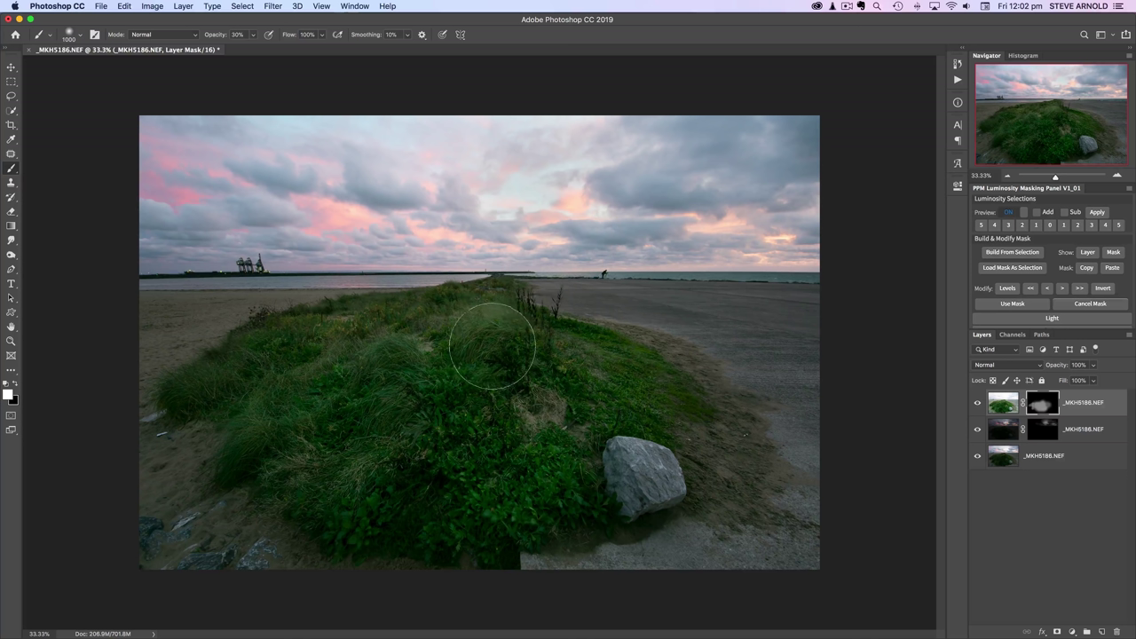
mouse_move(415, 342)
mouse_down()
mouse_move(361, 351)
mouse_move(355, 366)
mouse_move(443, 401)
mouse_move(489, 443)
mouse_move(537, 461)
mouse_move(587, 396)
mouse_move(671, 404)
mouse_move(655, 387)
mouse_move(502, 352)
mouse_move(343, 393)
mouse_move(384, 383)
mouse_move(357, 404)
mouse_move(417, 433)
mouse_move(495, 444)
mouse_move(458, 459)
mouse_move(430, 500)
mouse_move(413, 485)
mouse_move(421, 475)
mouse_move(447, 476)
mouse_move(413, 496)
mouse_move(531, 489)
mouse_up()
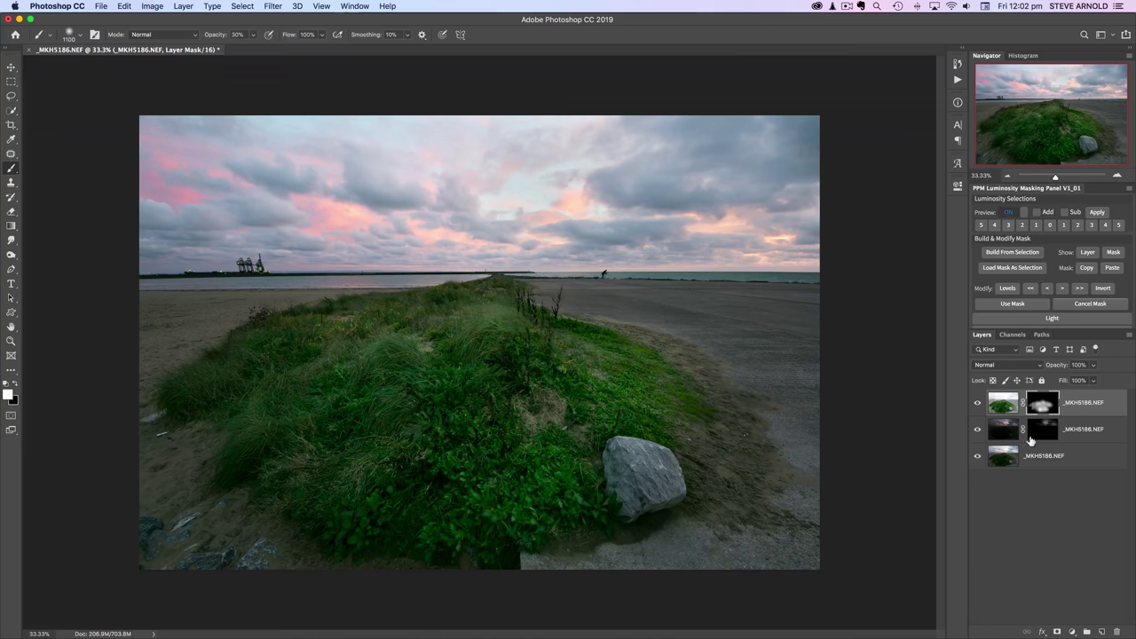
Compare the foreground with the brightest exposure layer hidden and shown.
click(977, 405)
click(978, 405)
click(978, 405)
click(978, 405)
Add a Curves adjustment layer above the three exposure layers.
click(1083, 521)
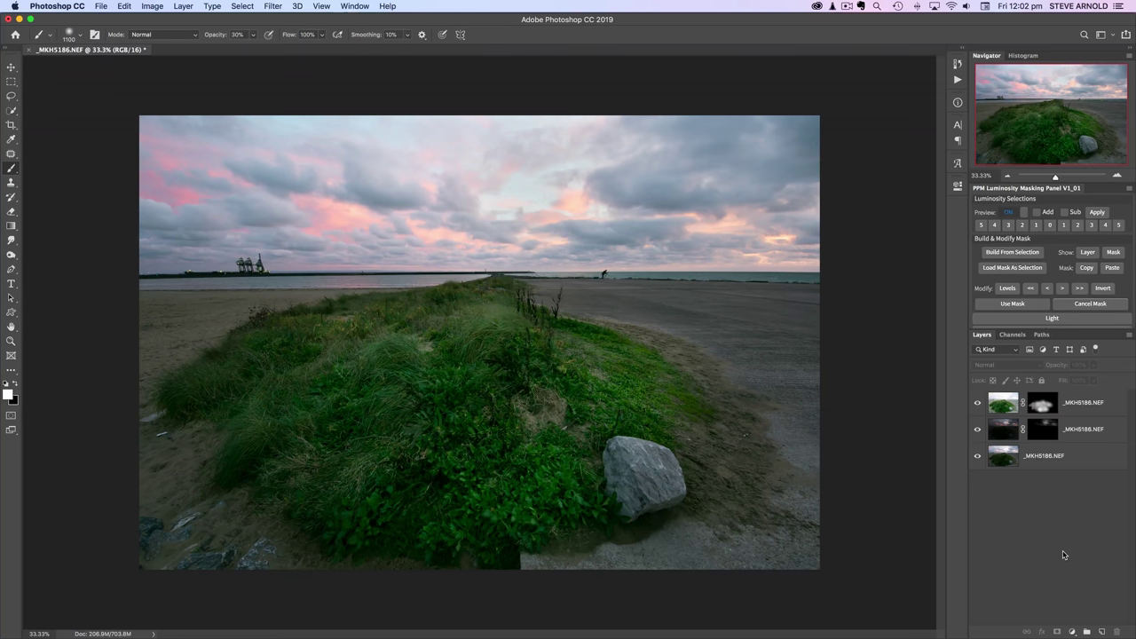
click(1072, 630)
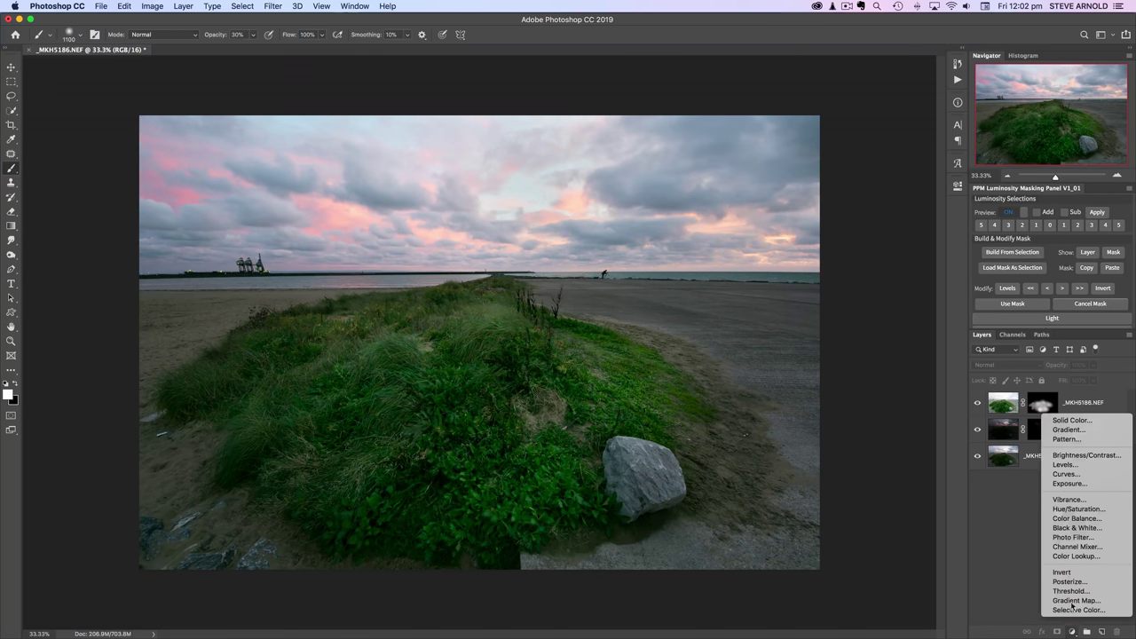
click(1066, 477)
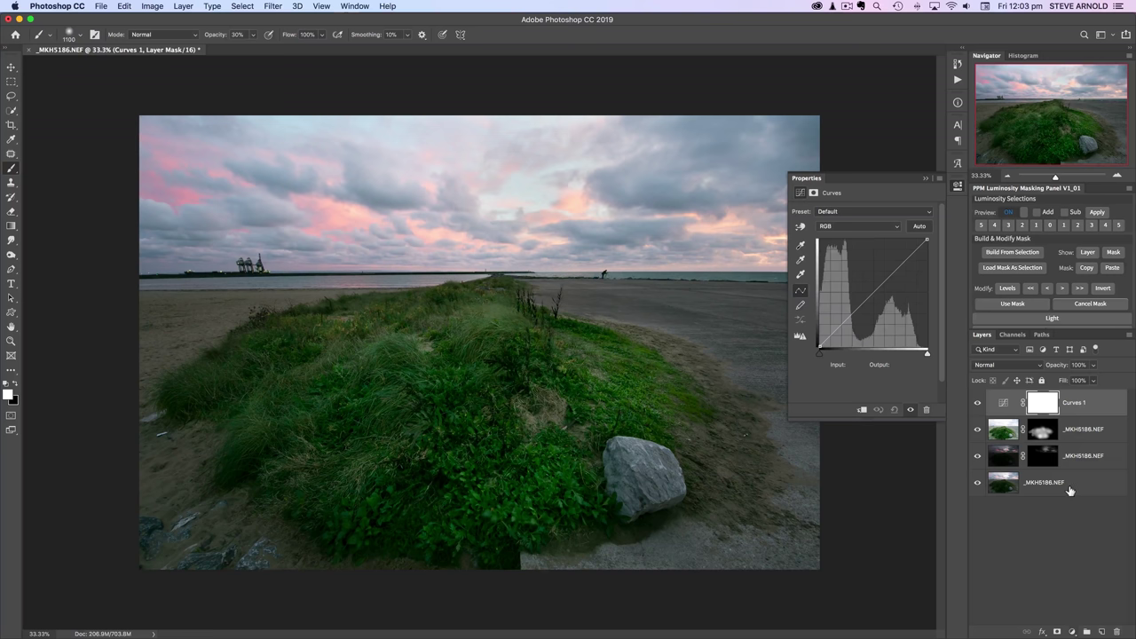
Try a slight midtone lift on the Red channel curve and reset the adjustment.
click(867, 226)
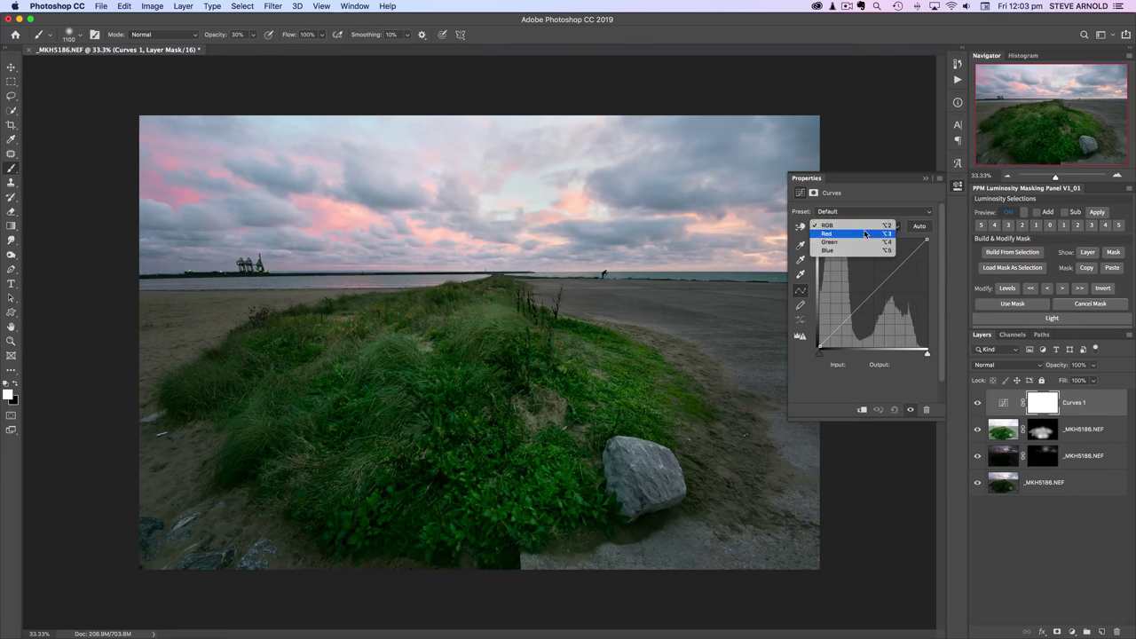
click(865, 233)
drag(874, 289, 873, 289)
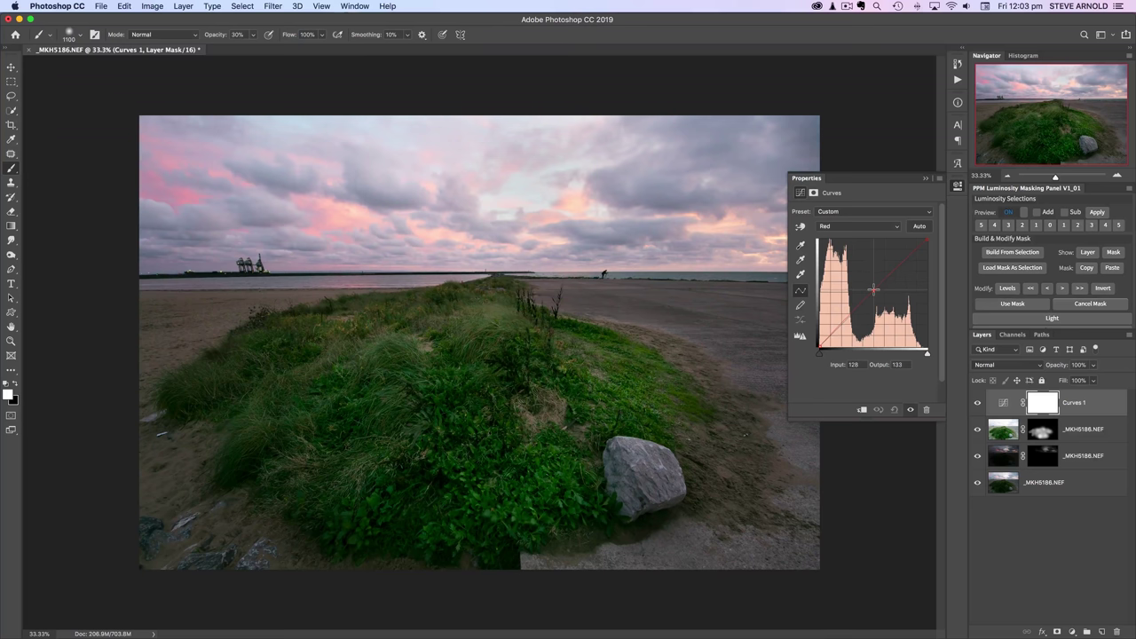
drag(873, 290, 873, 294)
click(893, 410)
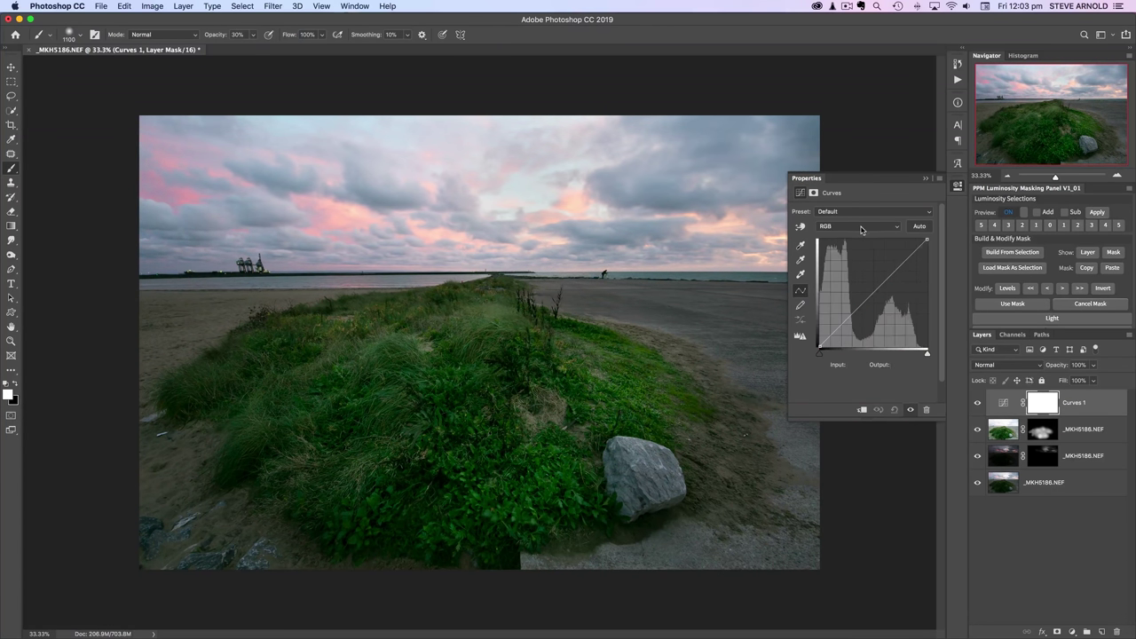
Lower the midtones of the Green channel curve to output 126 at input 133.
click(861, 226)
click(870, 229)
click(861, 229)
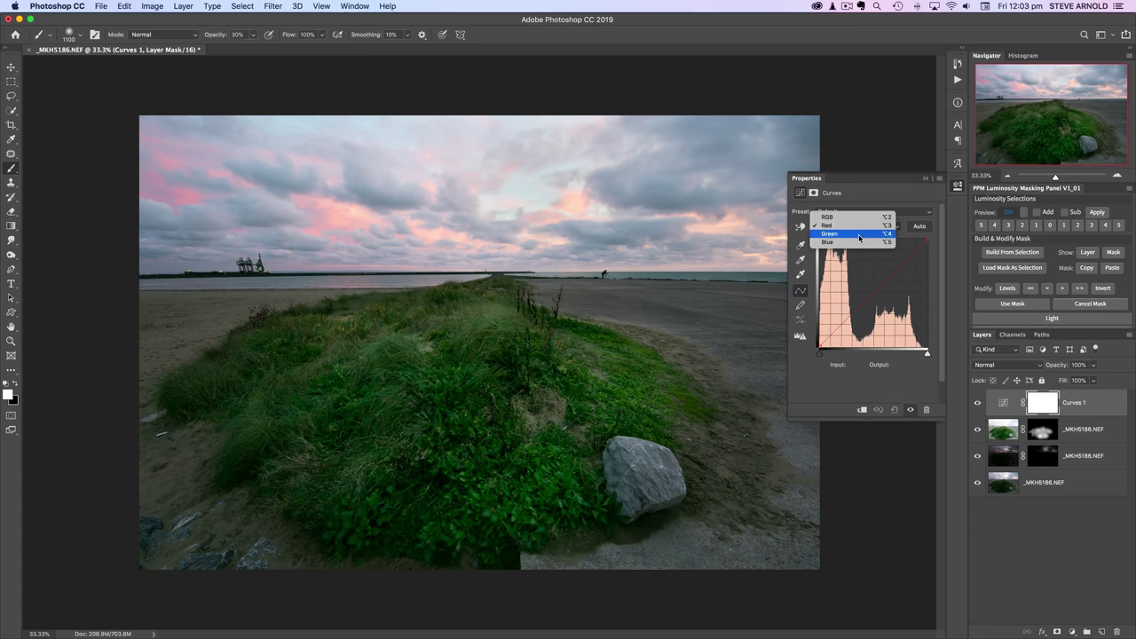
click(859, 234)
drag(875, 290, 875, 293)
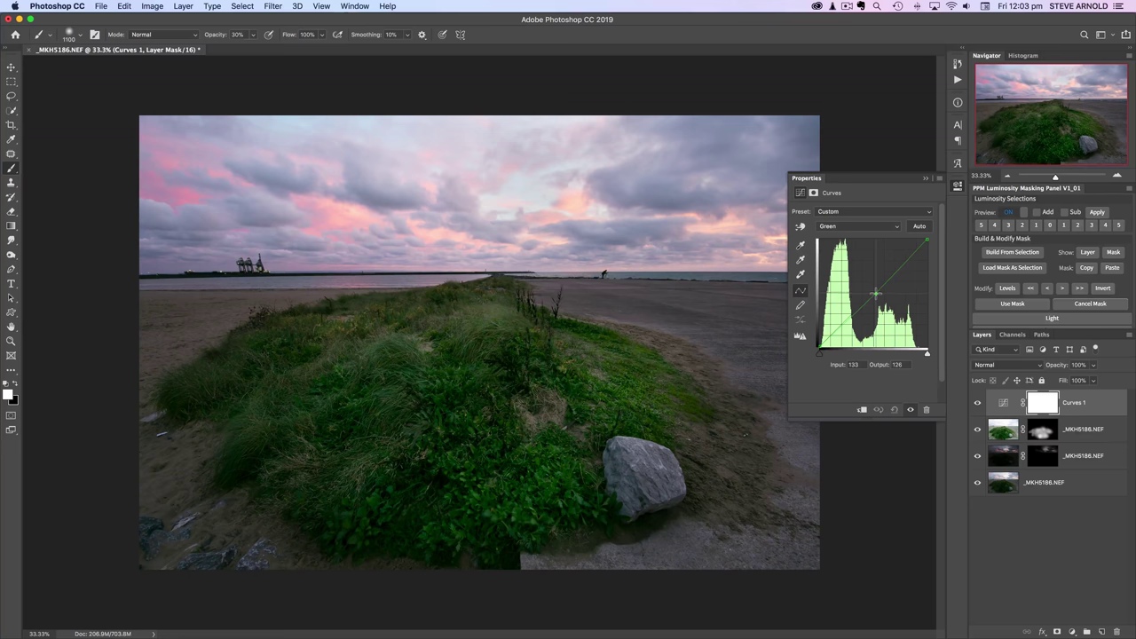
Compare the image's colour with the Green channel adjustment hidden and shown.
click(976, 404)
click(977, 405)
click(977, 405)
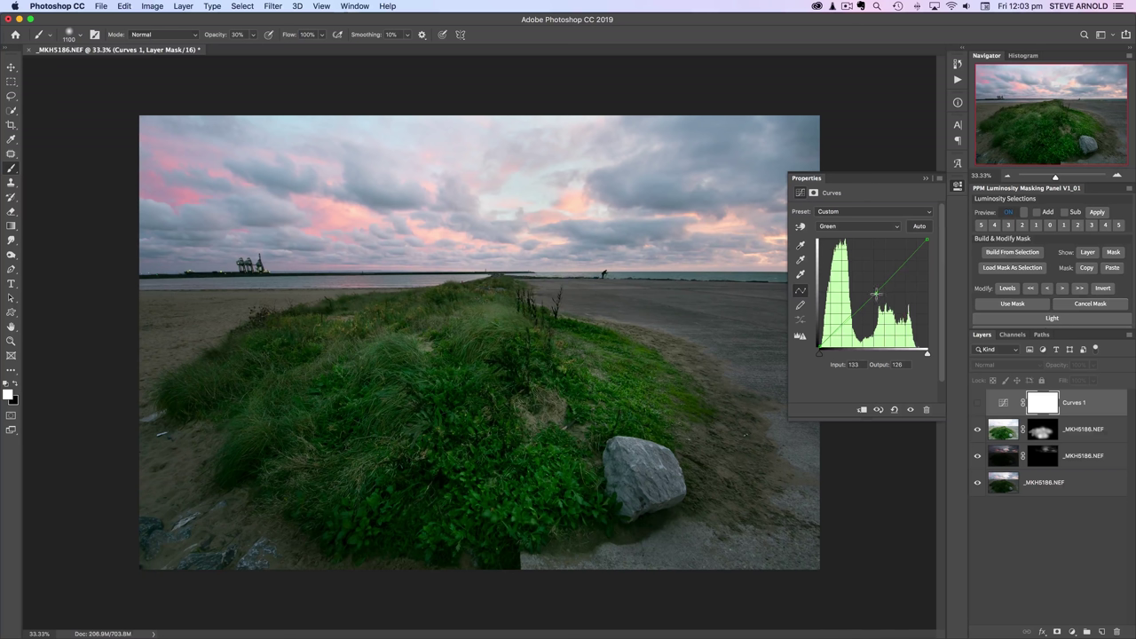
drag(875, 292, 875, 294)
click(978, 404)
click(977, 404)
click(978, 404)
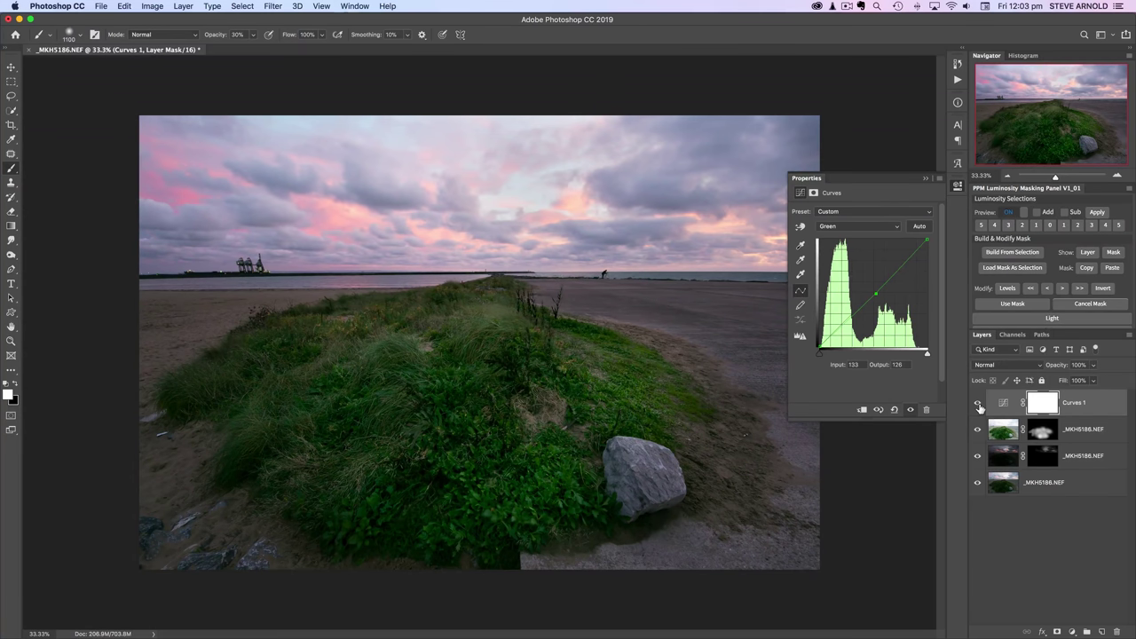
click(978, 404)
click(978, 404)
click(978, 403)
click(978, 404)
click(978, 405)
click(978, 406)
click(978, 404)
click(978, 405)
Make a small midtone adjustment on the Blue channel curve and compare the image with and without the Curves layer.
click(860, 227)
click(856, 237)
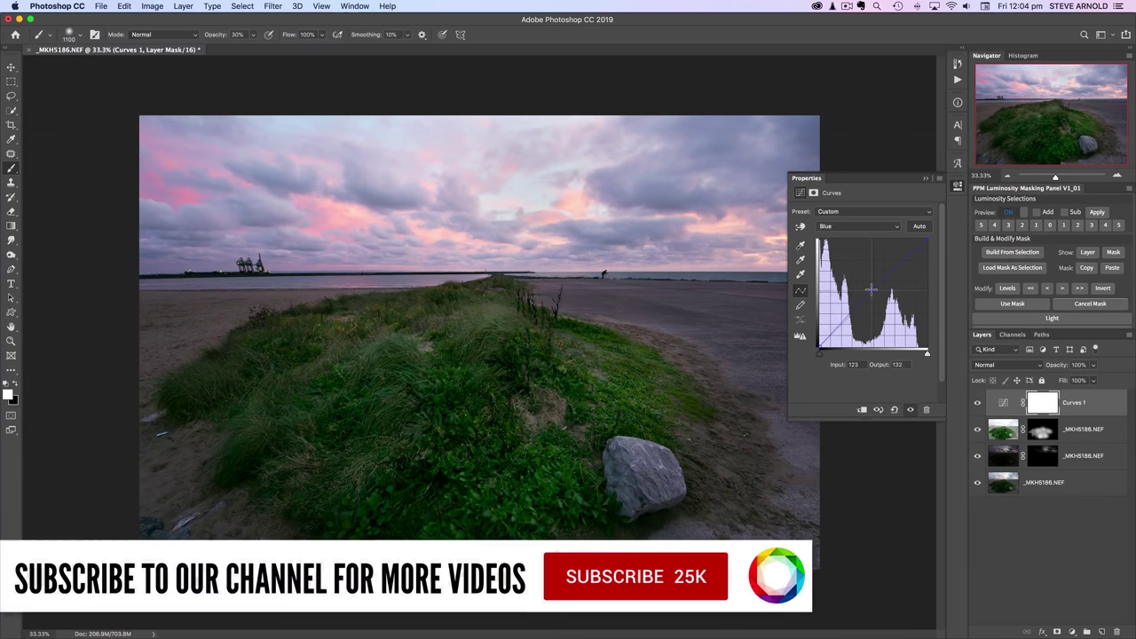
drag(871, 291, 873, 293)
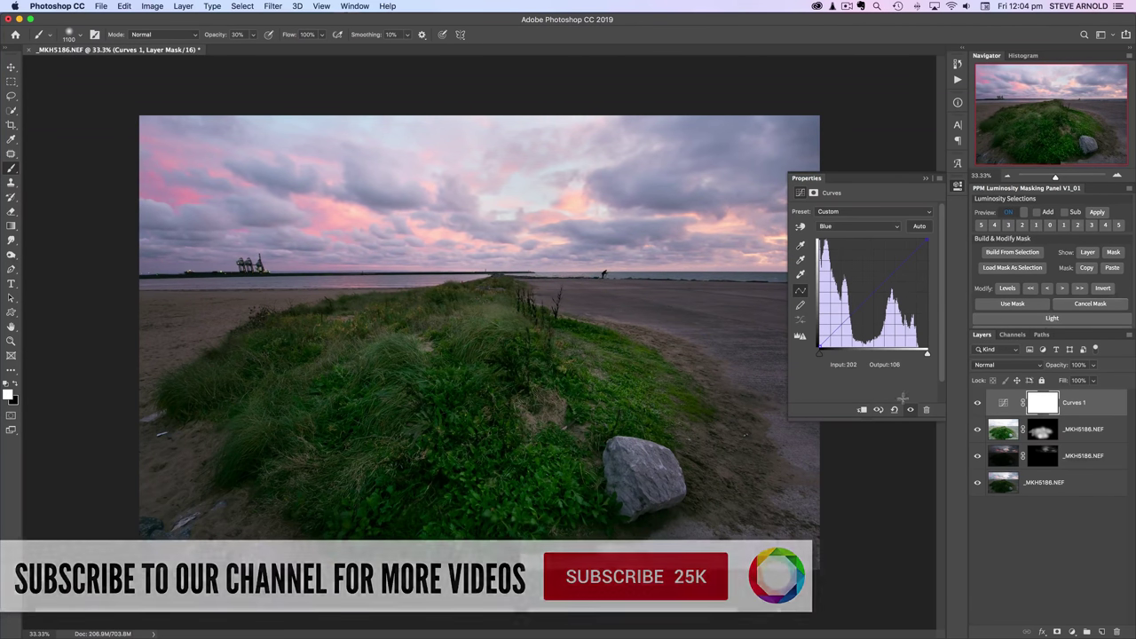
click(978, 404)
click(978, 404)
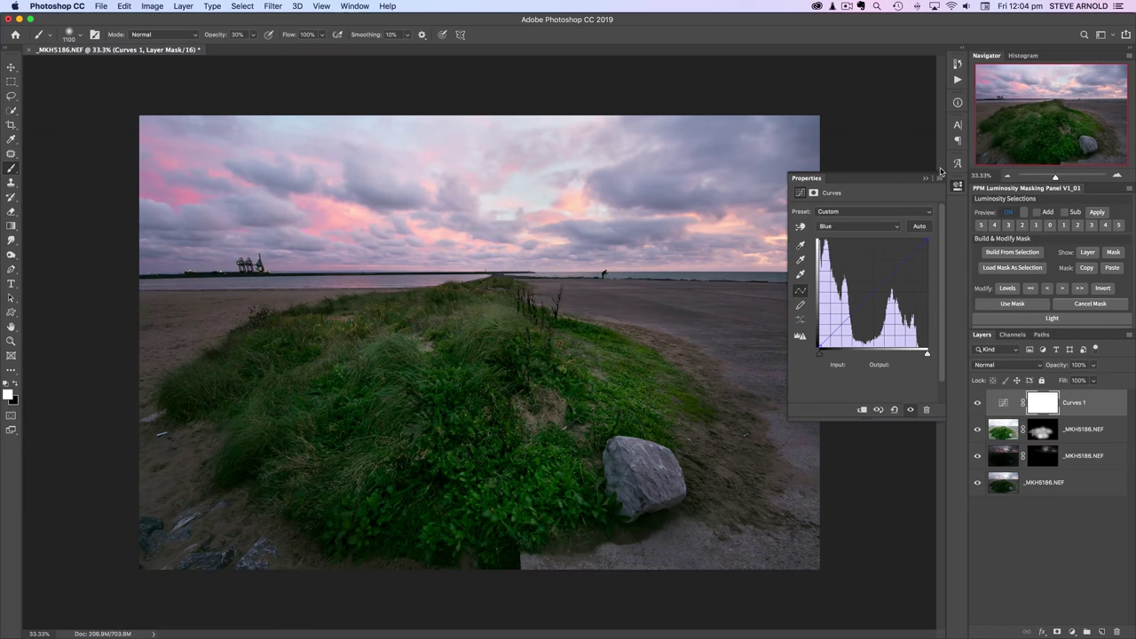
click(957, 186)
click(977, 406)
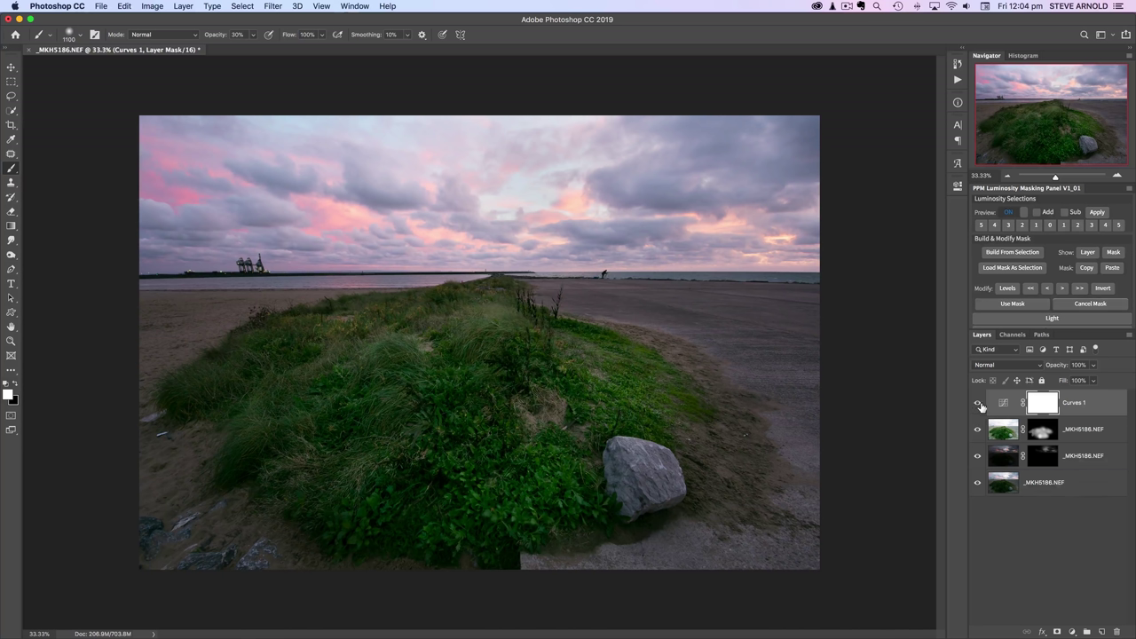
Add a Levels adjustment layer with the white input at 165 and the midtones at 0.86 to brighten the foreground.
click(1071, 631)
click(1064, 464)
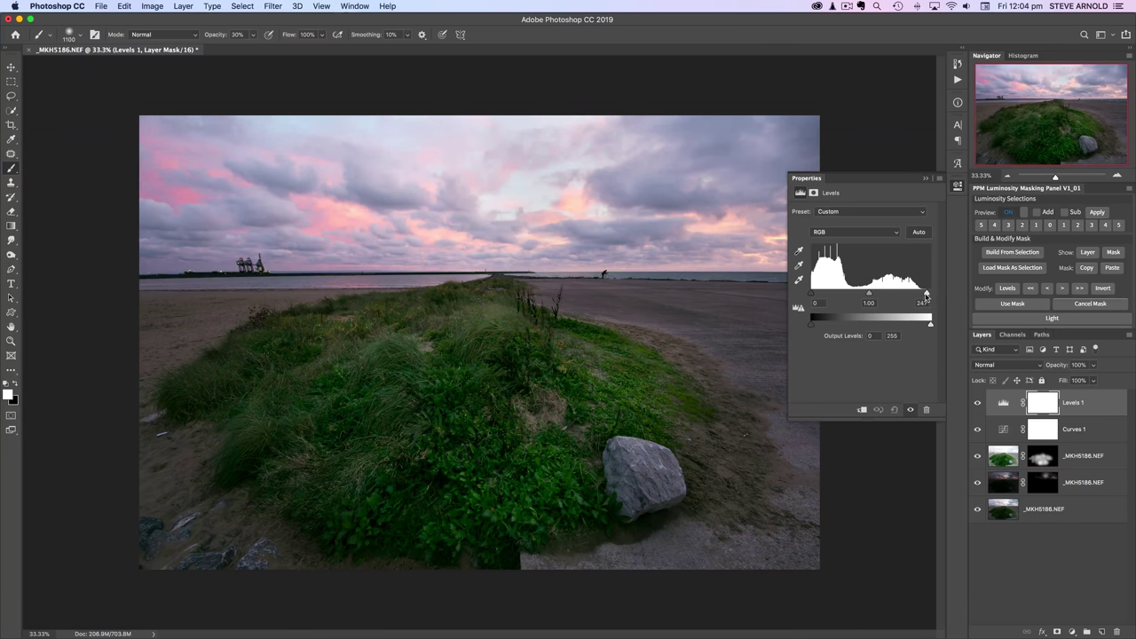
drag(926, 296, 923, 295)
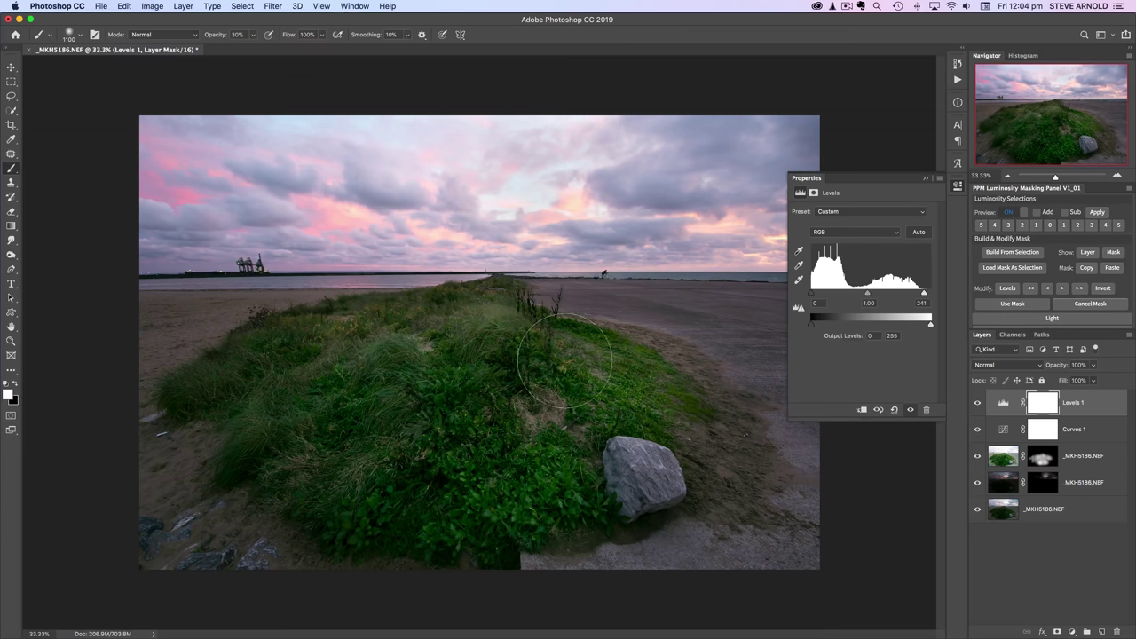
drag(923, 295, 888, 296)
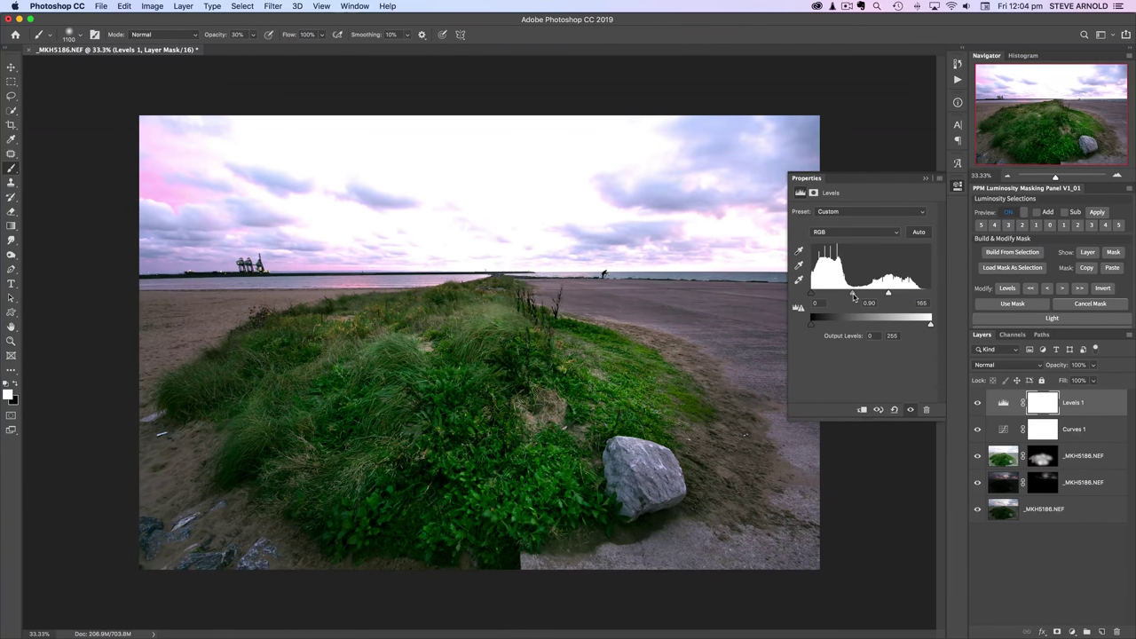
Compare the foreground brightness with the Levels layer hidden and shown.
click(978, 404)
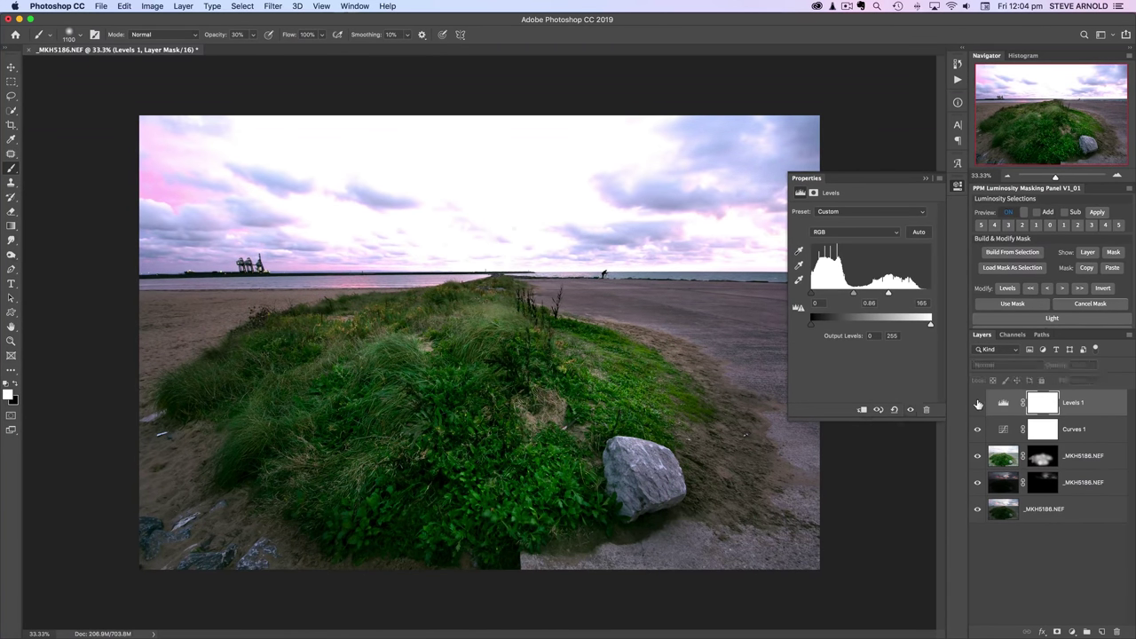
click(977, 404)
click(978, 404)
click(978, 404)
click(978, 404)
click(978, 403)
click(978, 404)
click(978, 404)
Invert the Levels mask to black and paint white over the mound and rock with the 1100 px brush at 30% opacity.
click(1041, 404)
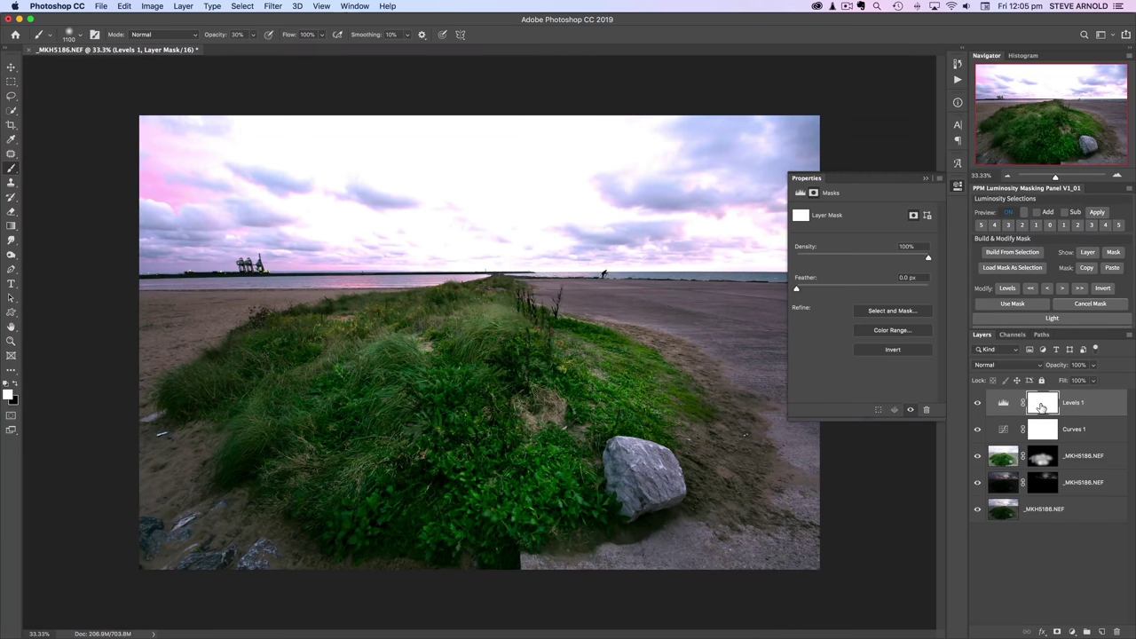
key(super+i)
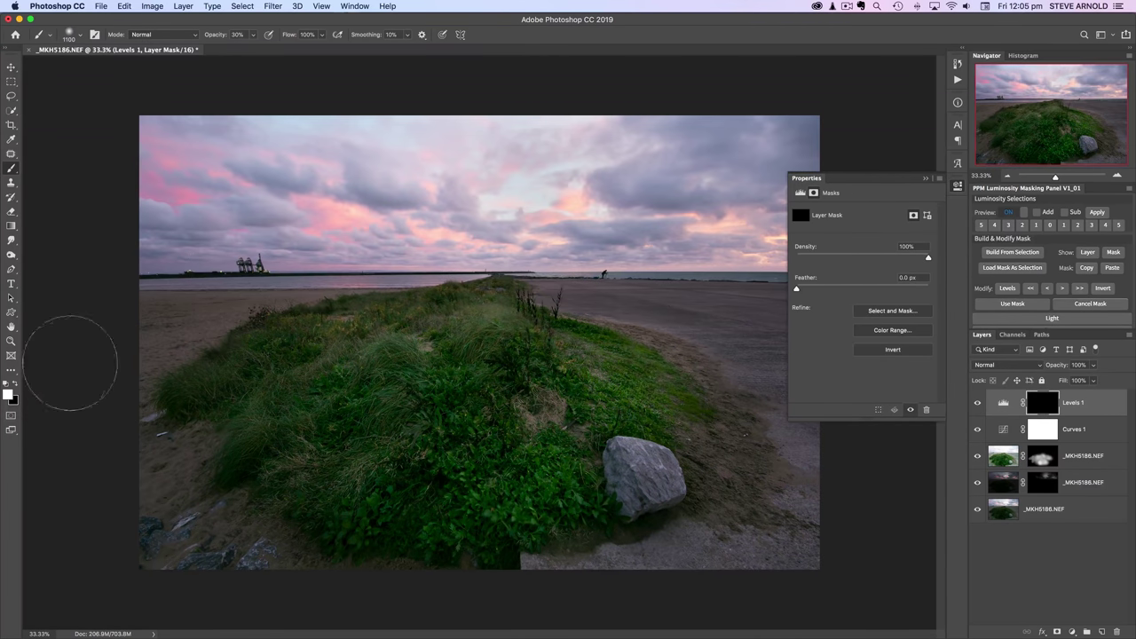
mouse_move(513, 417)
mouse_down()
mouse_move(543, 382)
mouse_move(497, 339)
mouse_move(526, 394)
mouse_move(501, 355)
mouse_move(570, 422)
mouse_move(472, 466)
mouse_move(429, 390)
mouse_move(352, 402)
mouse_move(284, 395)
mouse_move(316, 352)
mouse_move(366, 345)
mouse_move(387, 444)
mouse_move(501, 452)
mouse_move(511, 483)
mouse_move(598, 376)
mouse_move(635, 390)
mouse_move(494, 357)
mouse_move(480, 325)
mouse_move(481, 365)
mouse_move(327, 394)
mouse_move(367, 469)
mouse_move(630, 461)
mouse_move(630, 479)
mouse_move(652, 473)
mouse_move(497, 480)
mouse_move(637, 476)
mouse_up()
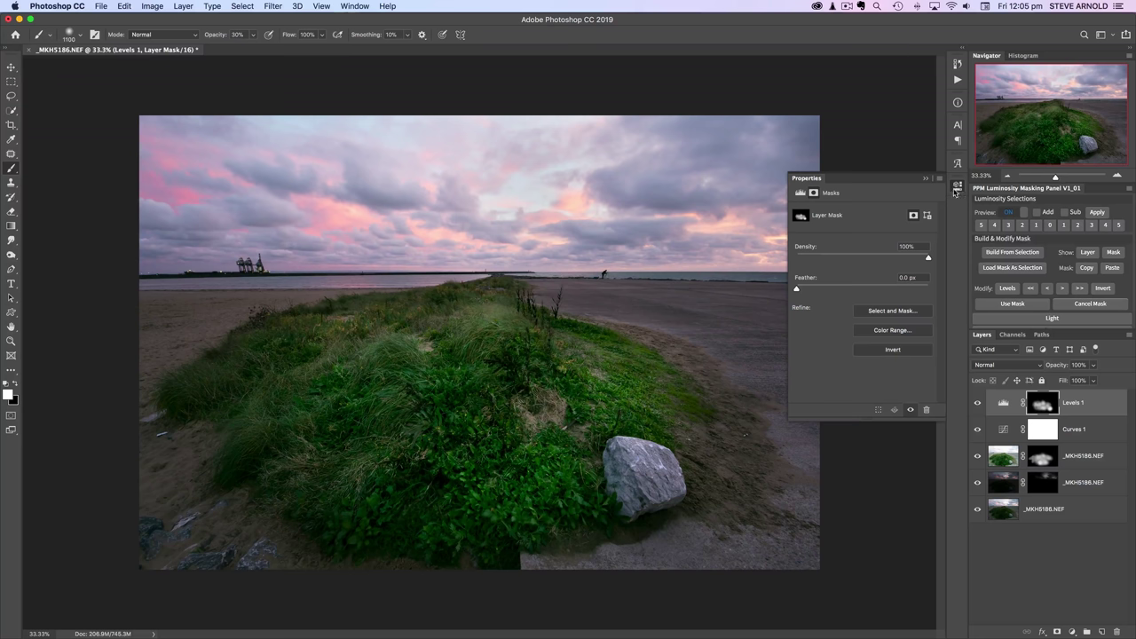
click(955, 189)
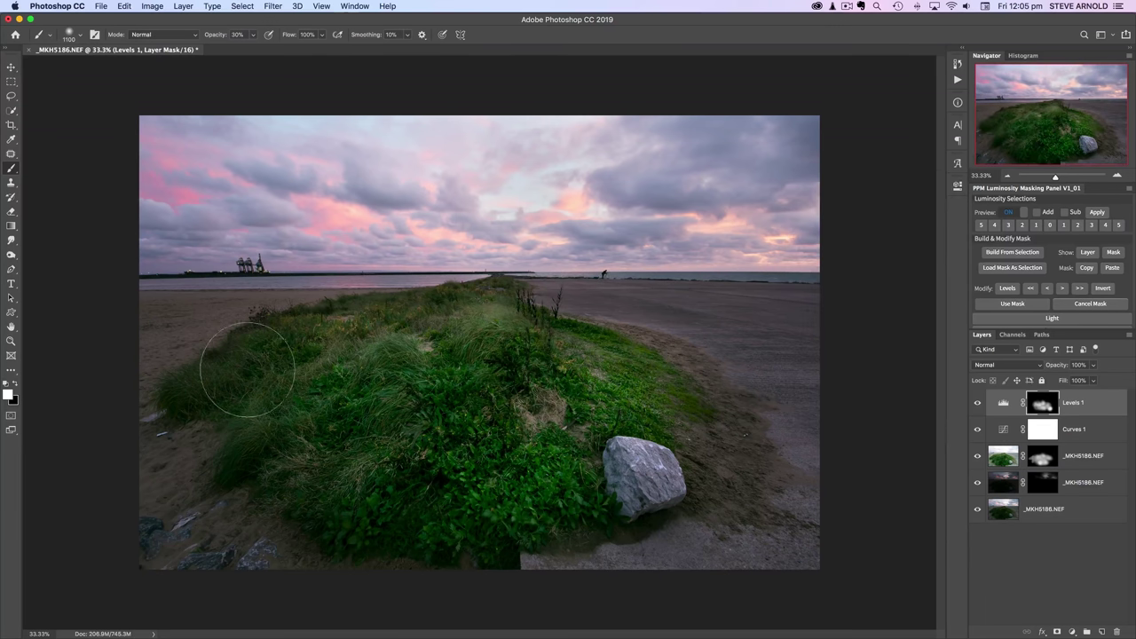
Compare the painted mound and rock with the Levels layer hidden and shown.
click(977, 405)
click(977, 405)
click(977, 404)
click(977, 405)
click(976, 404)
click(977, 404)
Add a second Curves layer and lower its RGB midtones to output 115 at input 130.
click(1072, 631)
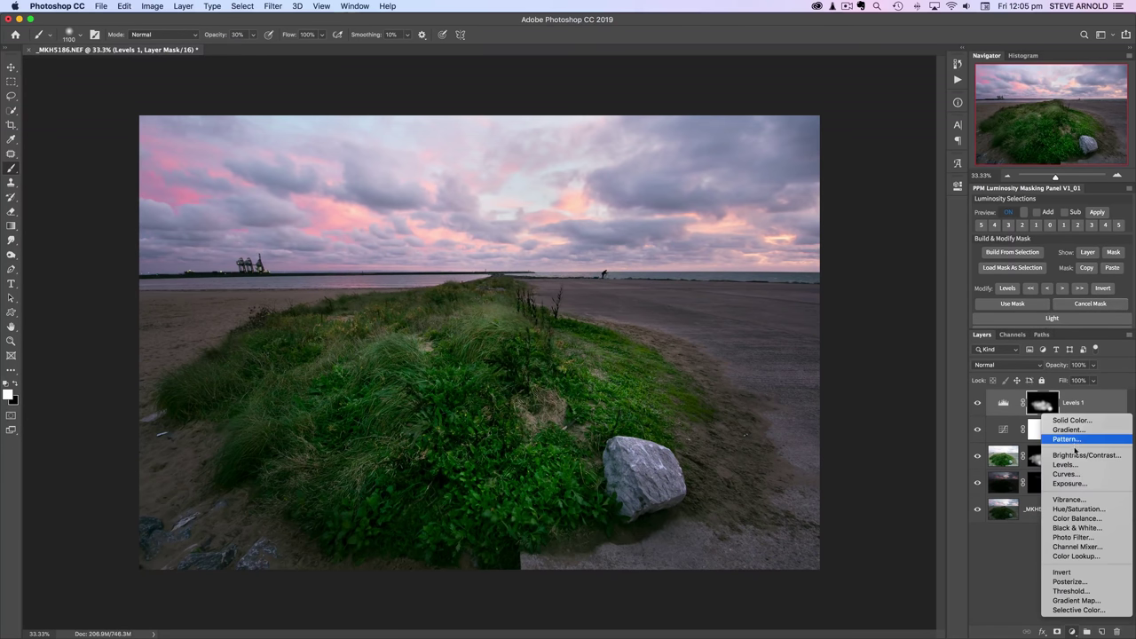
click(1069, 475)
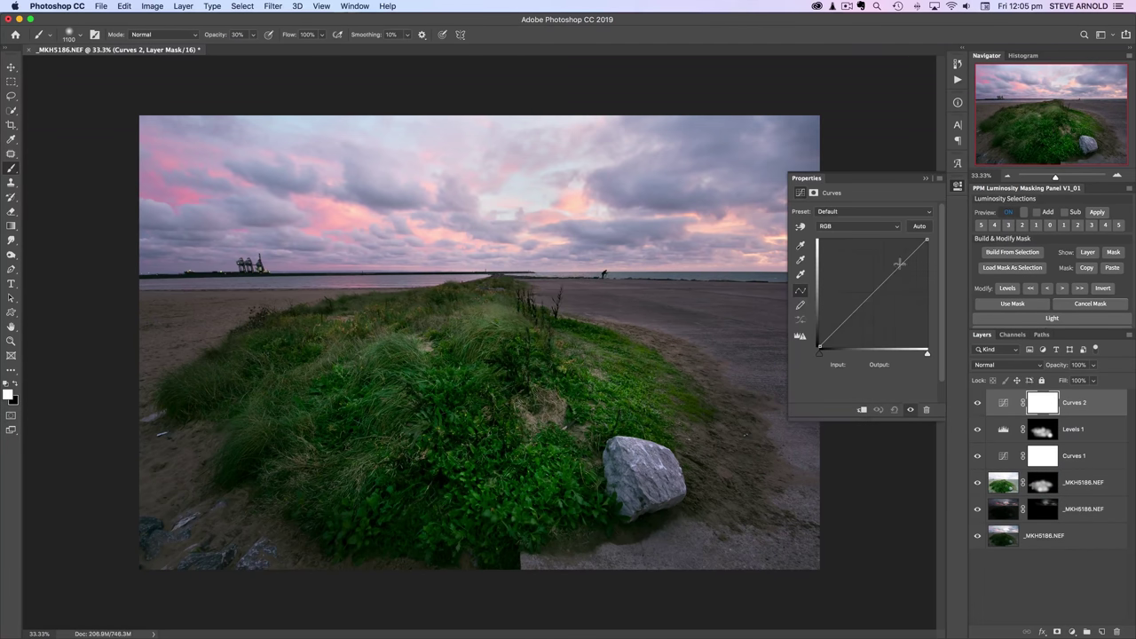
drag(874, 289, 875, 297)
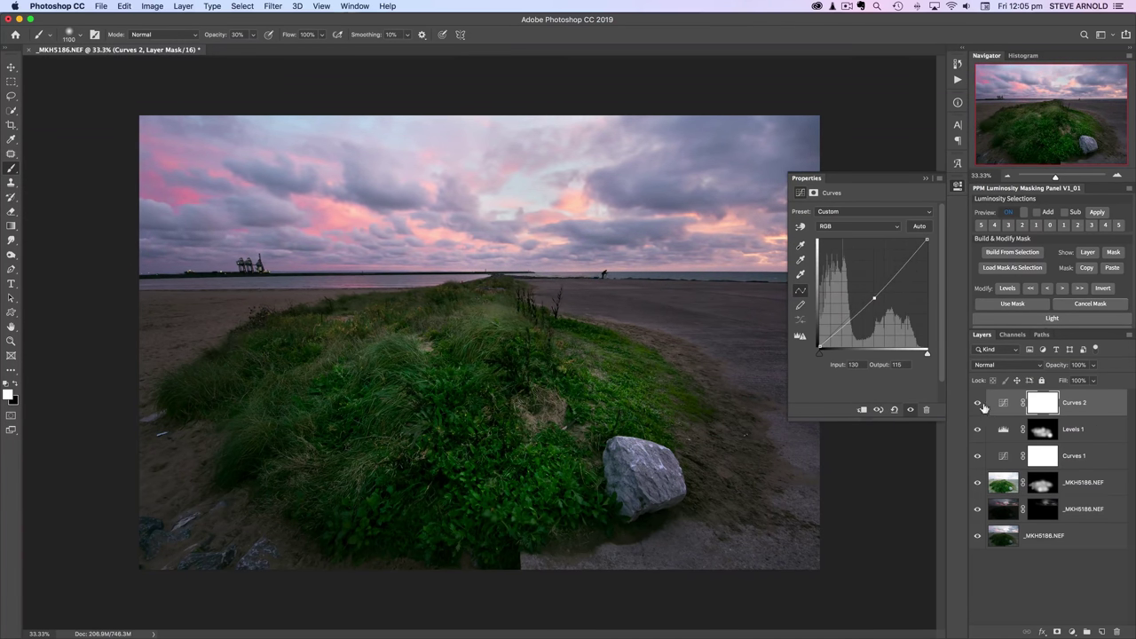
Compare the sky and clouds with the darkening Curves 2 layer hidden and shown.
click(978, 402)
click(978, 404)
click(979, 403)
click(978, 405)
click(979, 406)
click(978, 405)
click(978, 405)
click(979, 404)
Invert the Curves 2 mask to black and paint the whole sky white with an 1800 px brush at 60% opacity.
click(957, 188)
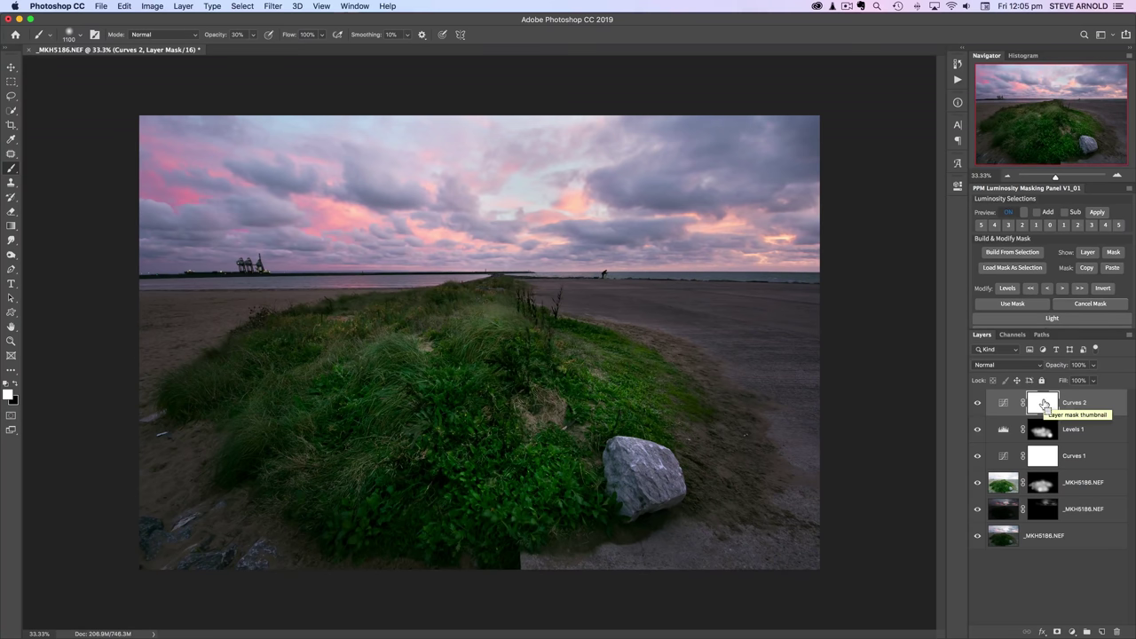
key(super+i)
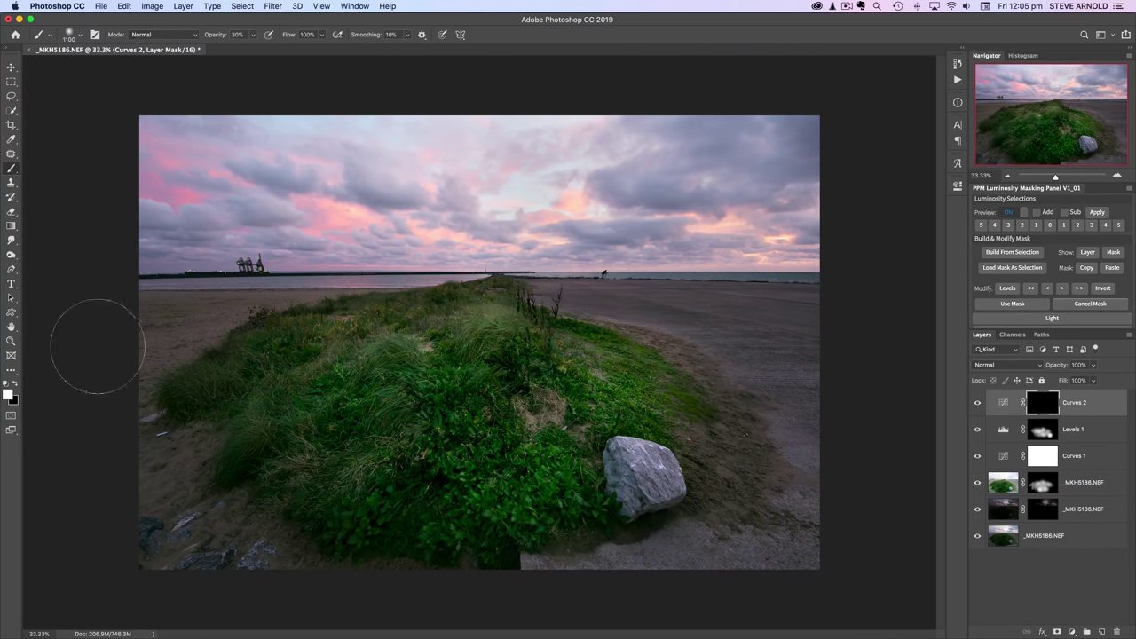
key(bracketright)
key(bracketright)
key(bracketright)
key(bracketright)
key(bracketright)
key(bracketright)
key(bracketright)
key(6)
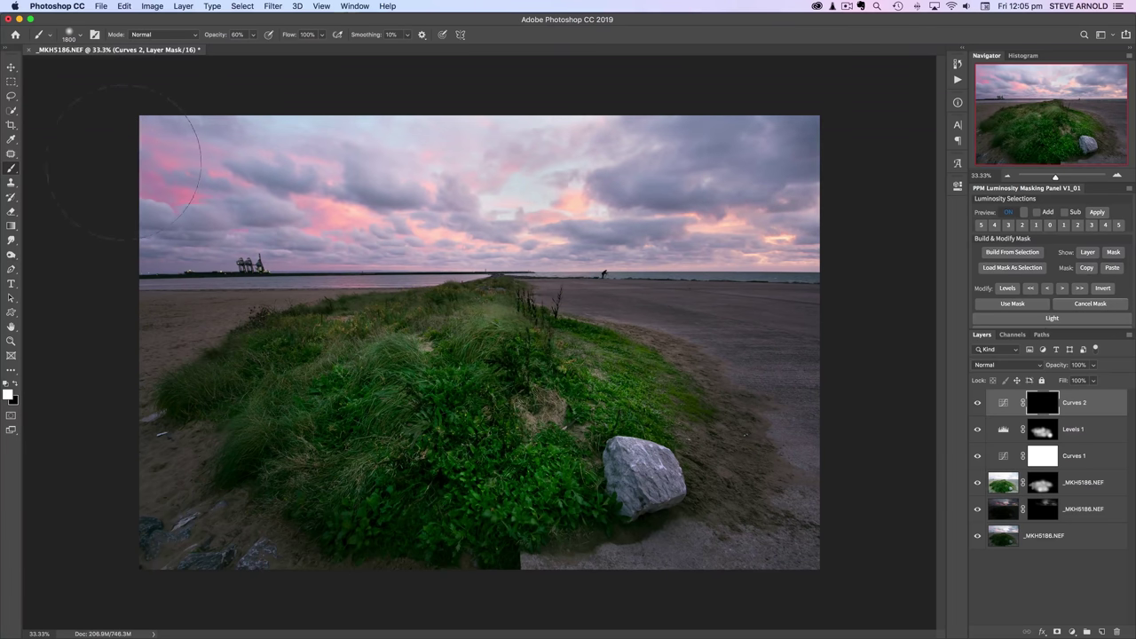
mouse_move(683, 173)
mouse_down()
mouse_move(406, 165)
mouse_move(834, 191)
mouse_move(194, 173)
mouse_move(571, 165)
mouse_move(266, 178)
mouse_up()
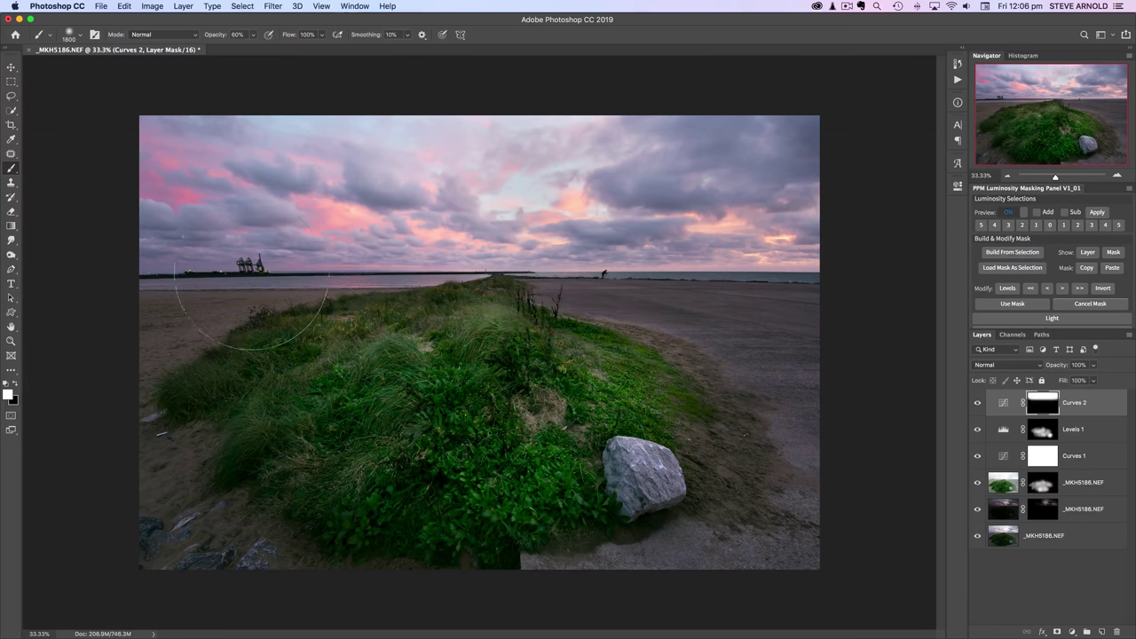
mouse_move(199, 164)
mouse_down()
mouse_move(720, 169)
mouse_move(402, 189)
mouse_move(828, 193)
mouse_move(258, 181)
mouse_move(305, 186)
mouse_up()
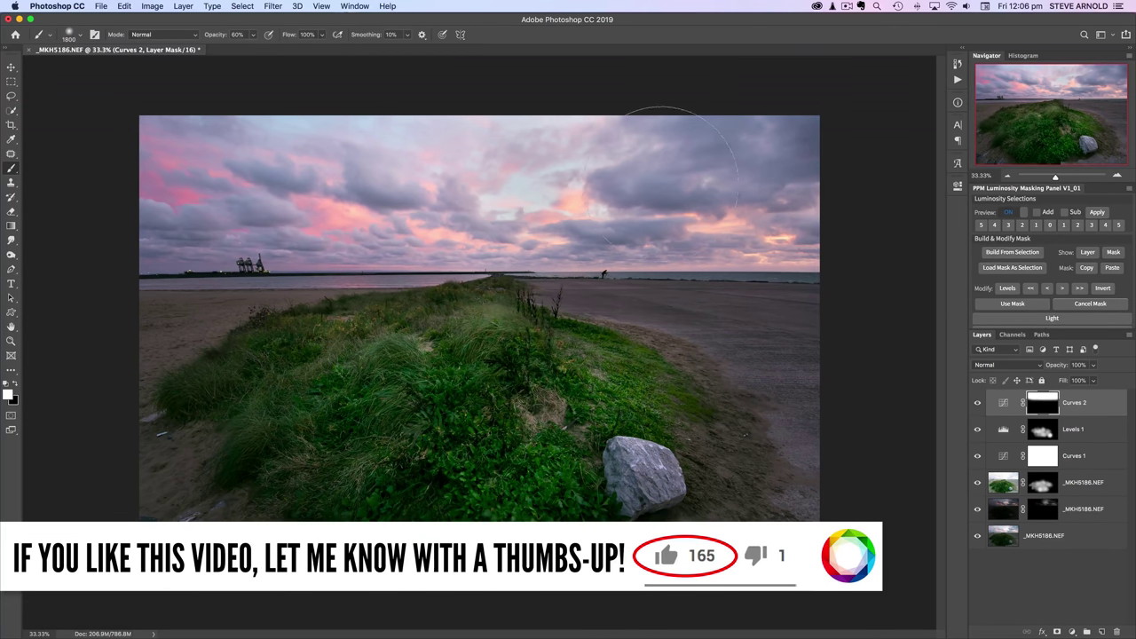
Compare the sky with the masked Curves 2 layer hidden and shown.
click(976, 403)
click(977, 404)
click(977, 404)
click(977, 404)
click(977, 404)
click(976, 405)
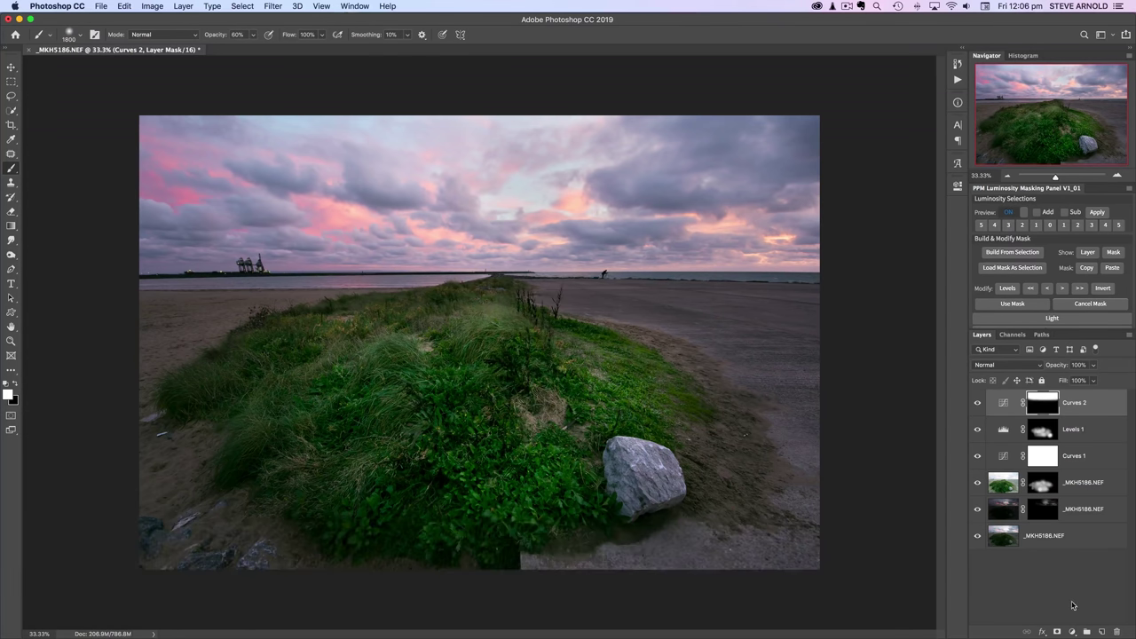
Add a third Curves layer, raise its RGB midtones to output 158 at input 134, and invert its mask to black.
click(1072, 631)
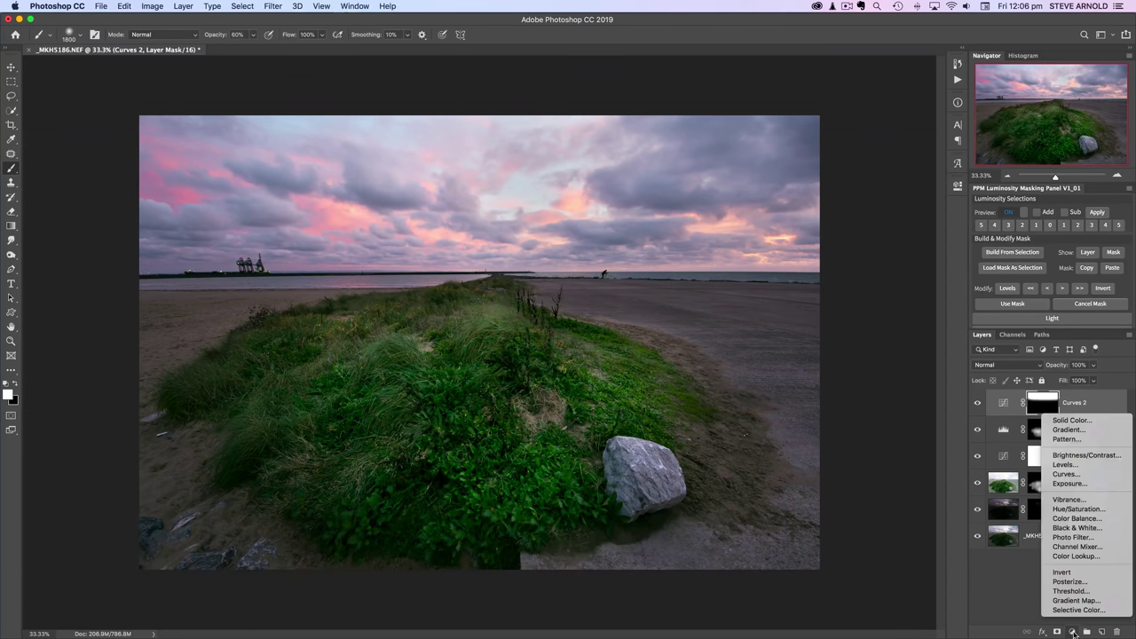
click(1066, 475)
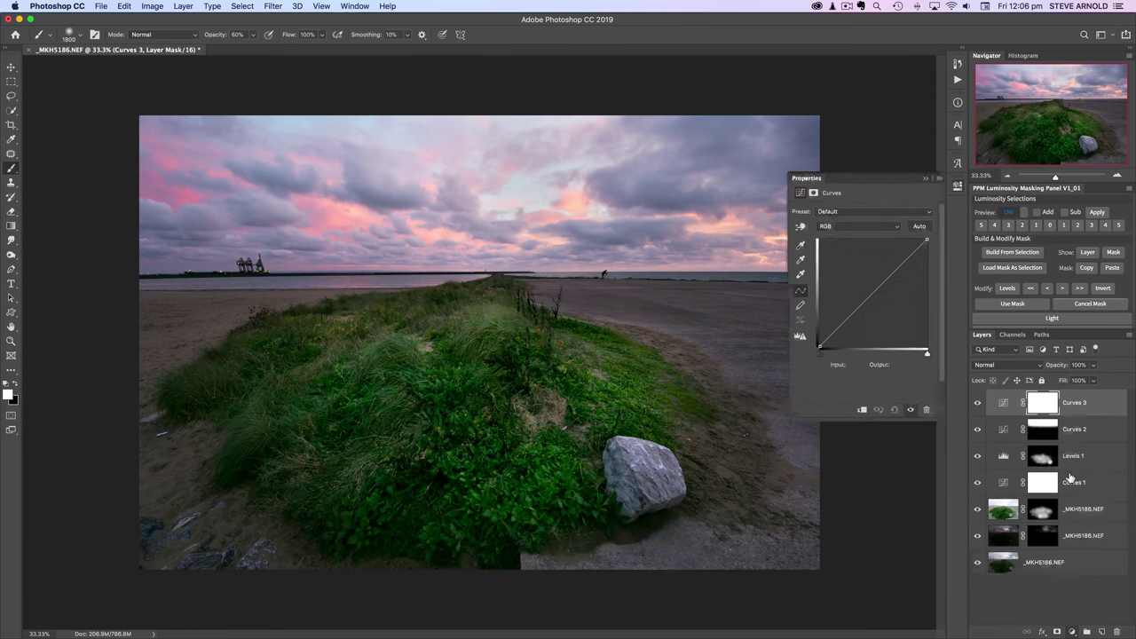
drag(875, 284, 875, 279)
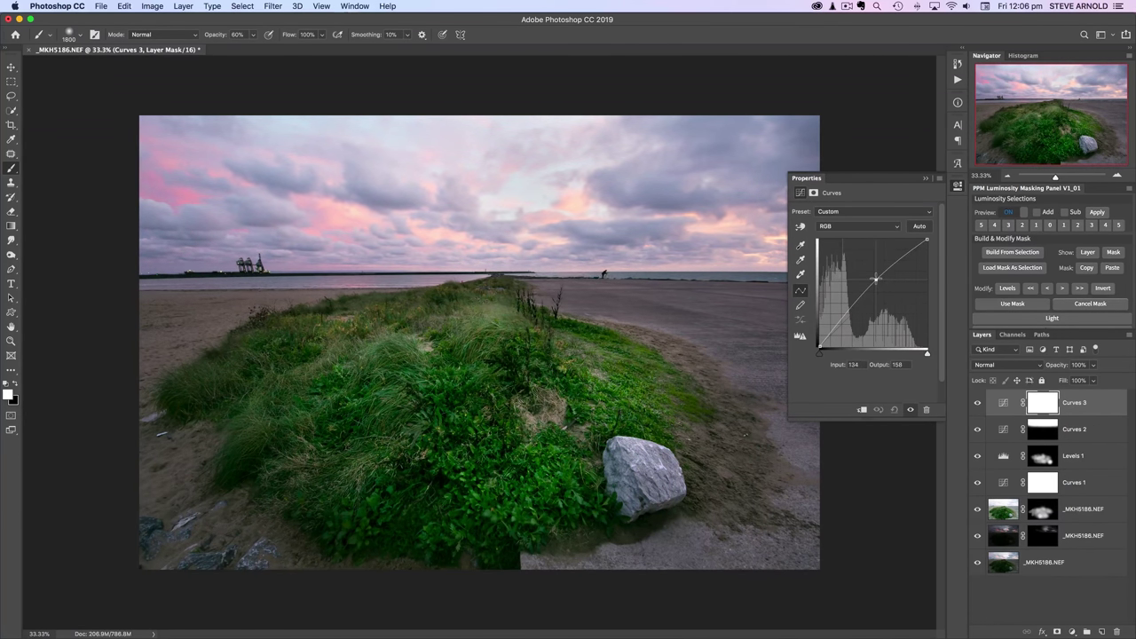
click(1047, 407)
key(super+i)
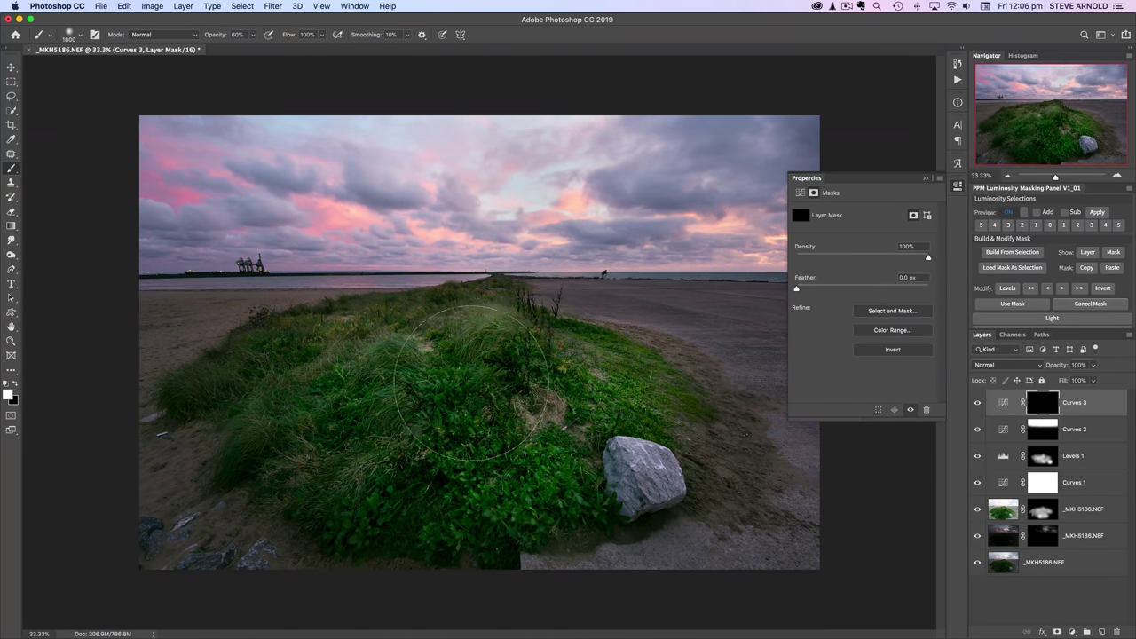
Paint the Curves 3 mask white over the grass mound and surrounding sand with an 1800 px brush at 60% opacity.
drag(408, 399, 639, 412)
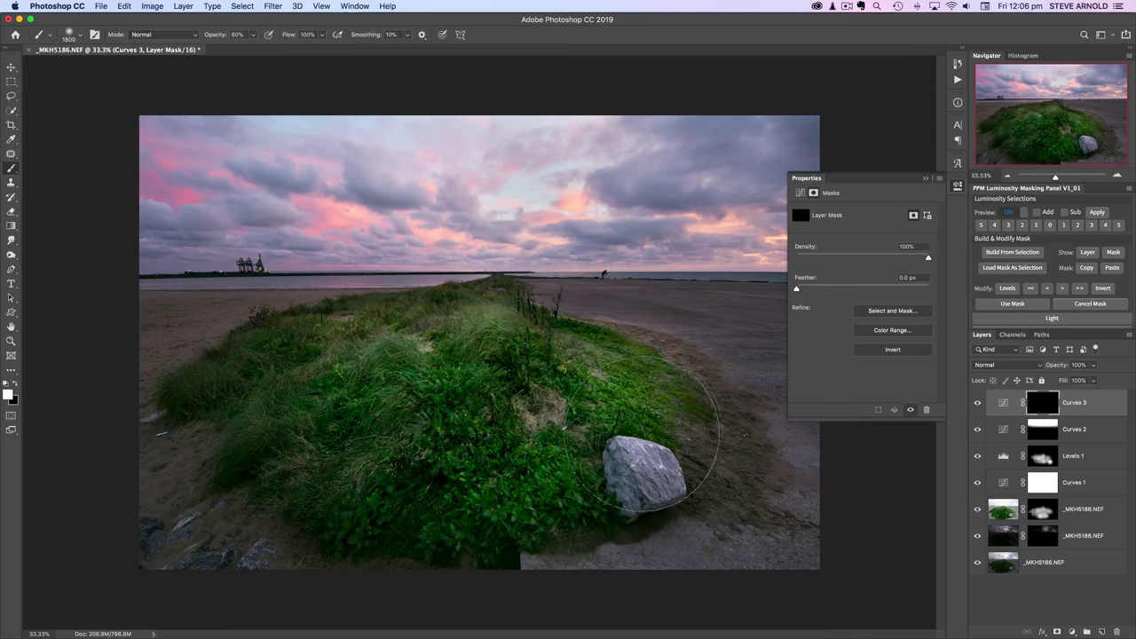
drag(701, 351, 837, 329)
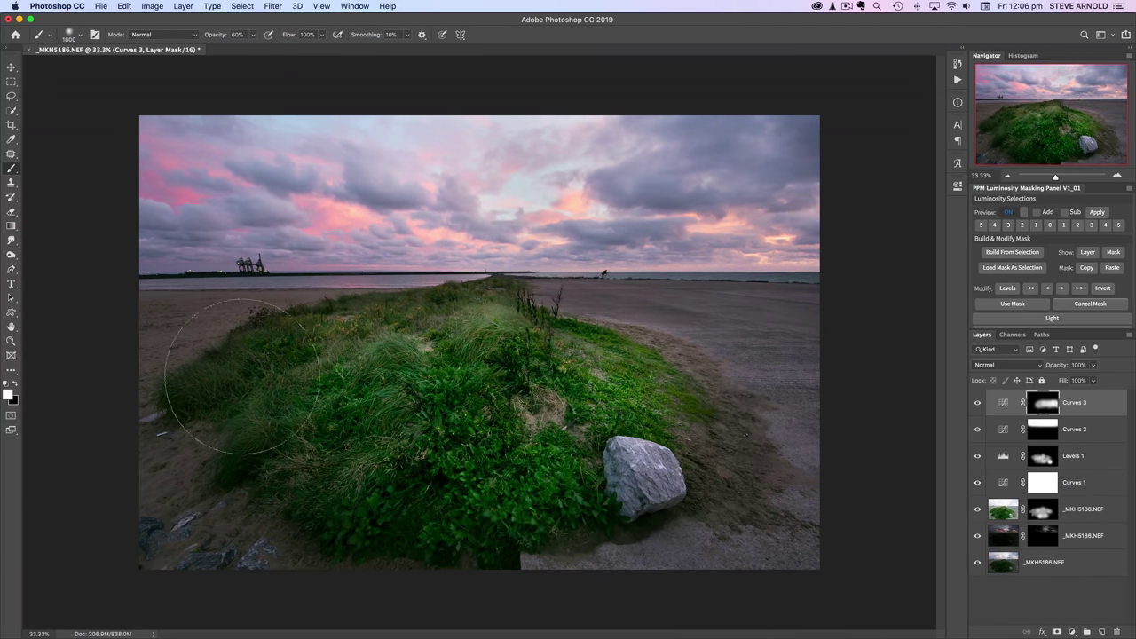
mouse_move(240, 355)
mouse_down()
mouse_move(104, 360)
mouse_move(152, 360)
mouse_move(168, 467)
mouse_move(243, 488)
mouse_up()
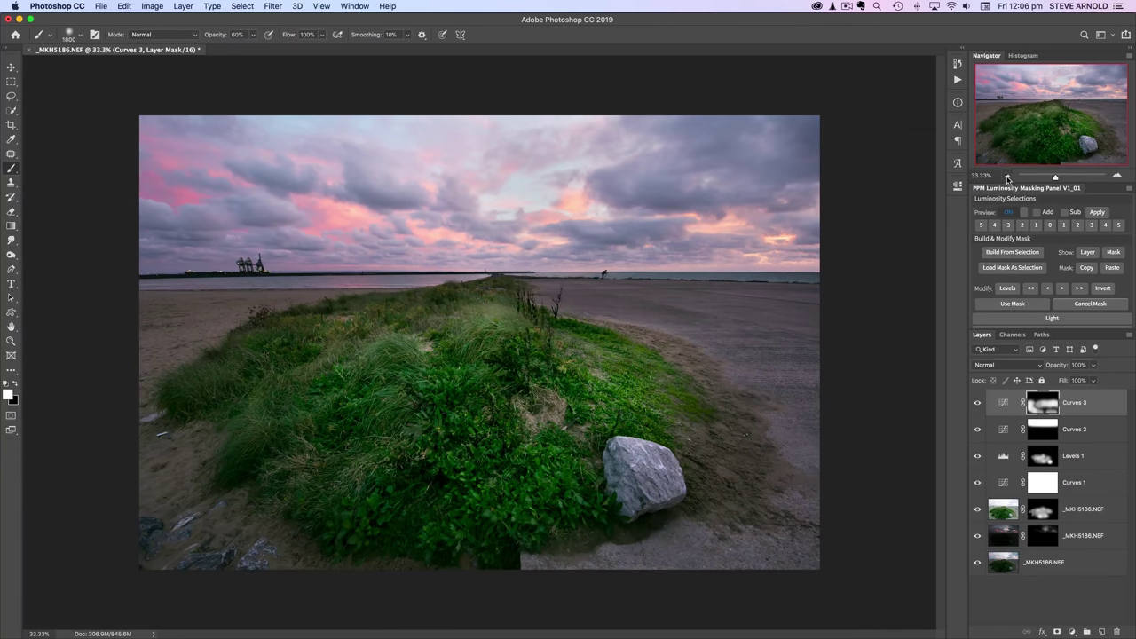
Examine the overall brightness balance of the image at a much smaller view size.
click(1007, 177)
click(1007, 176)
click(1007, 177)
click(1007, 176)
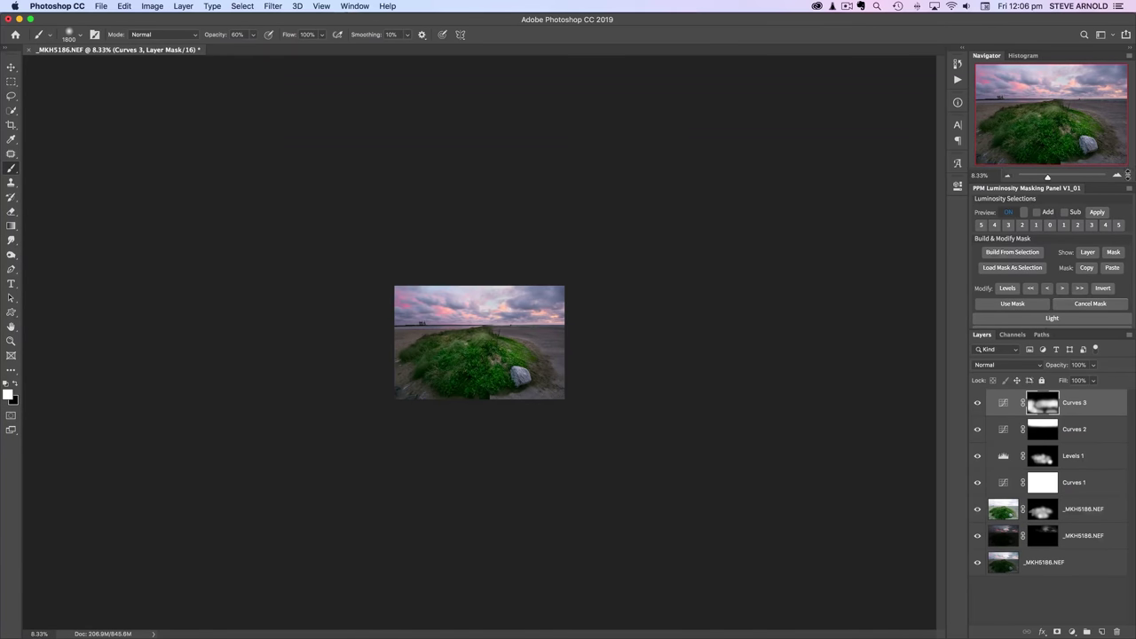
click(1117, 177)
click(1117, 176)
click(1117, 176)
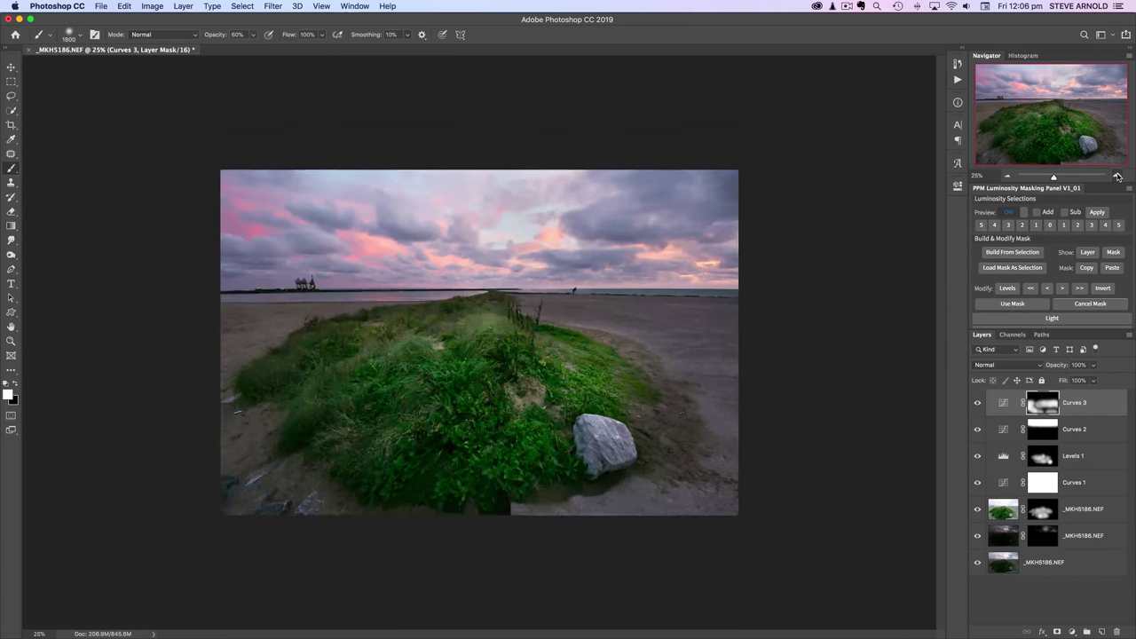
click(1118, 177)
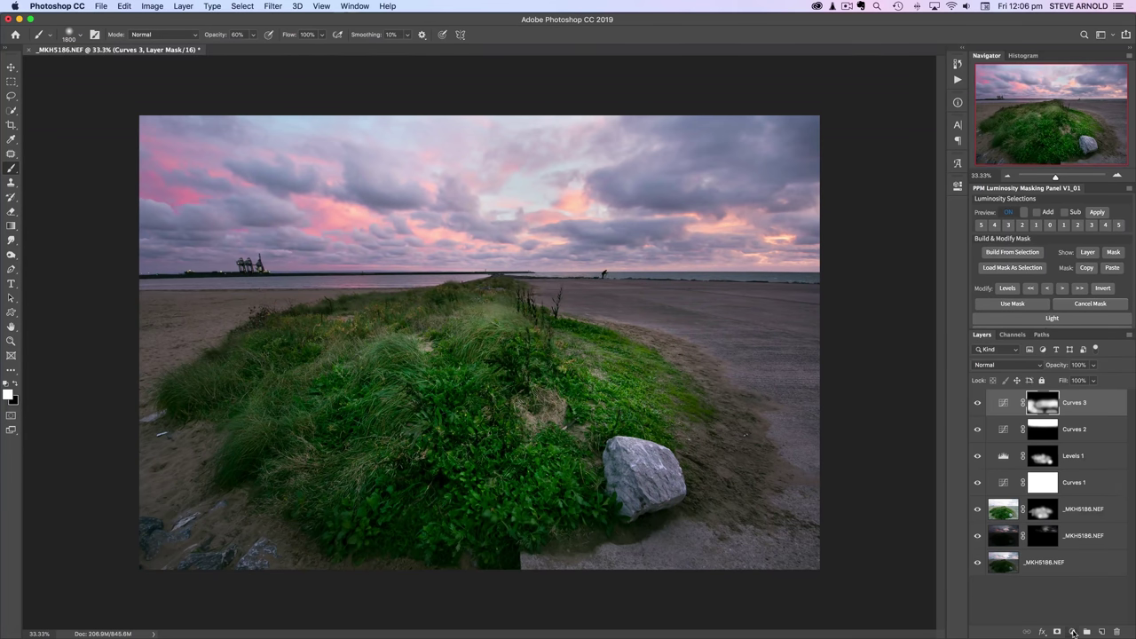
Add a Multiply darkening layer above Curves 3 with the luminosity masking panel.
click(1072, 632)
click(1001, 612)
scroll(1054, 264, down, 3)
click(1025, 274)
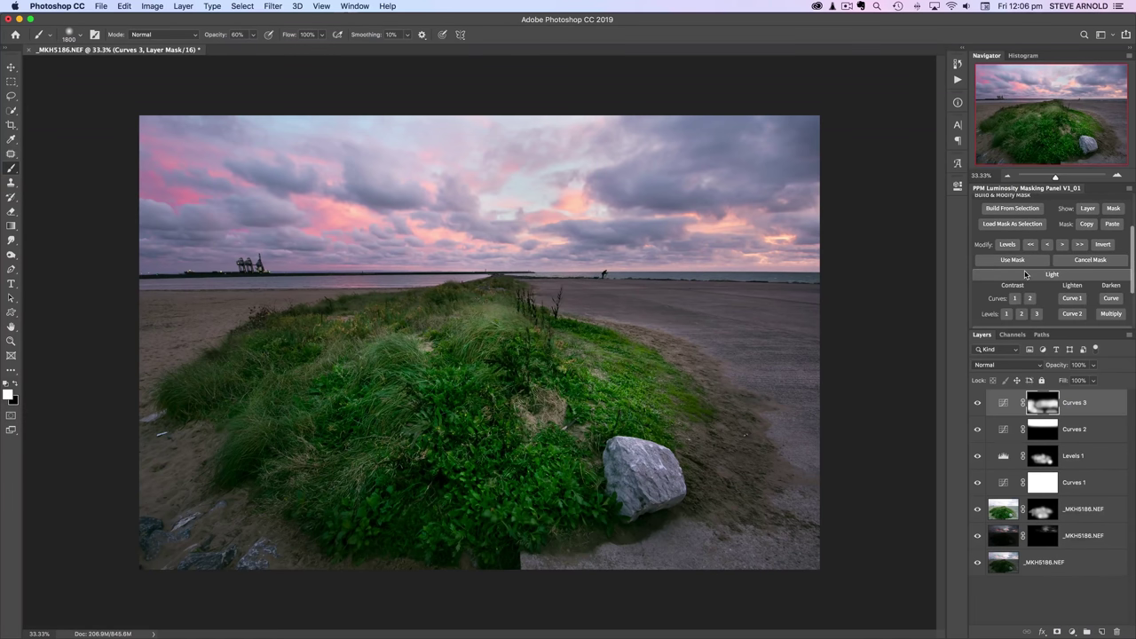
click(1113, 315)
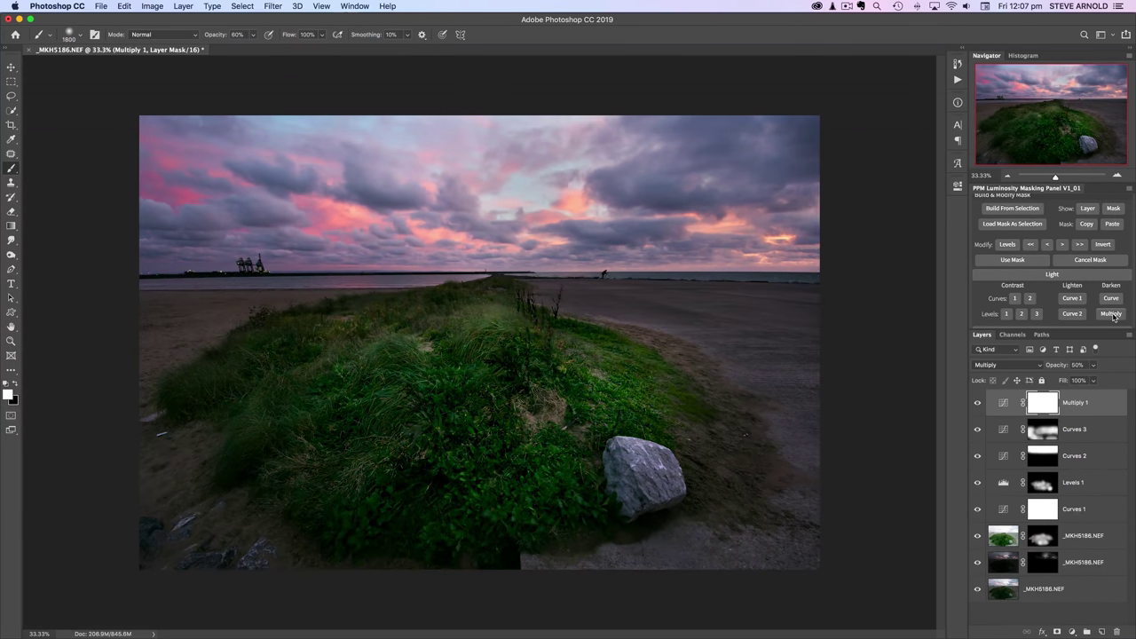
Compare the image with the unmasked Multiply 1 layer hidden and shown.
click(977, 404)
click(978, 404)
click(978, 403)
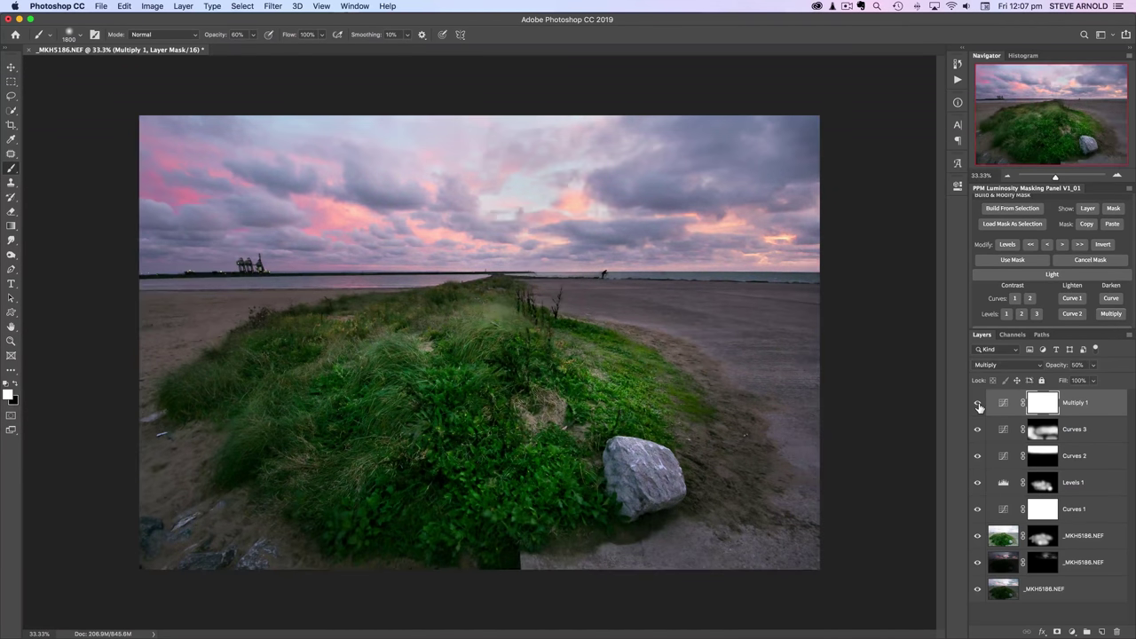
click(978, 403)
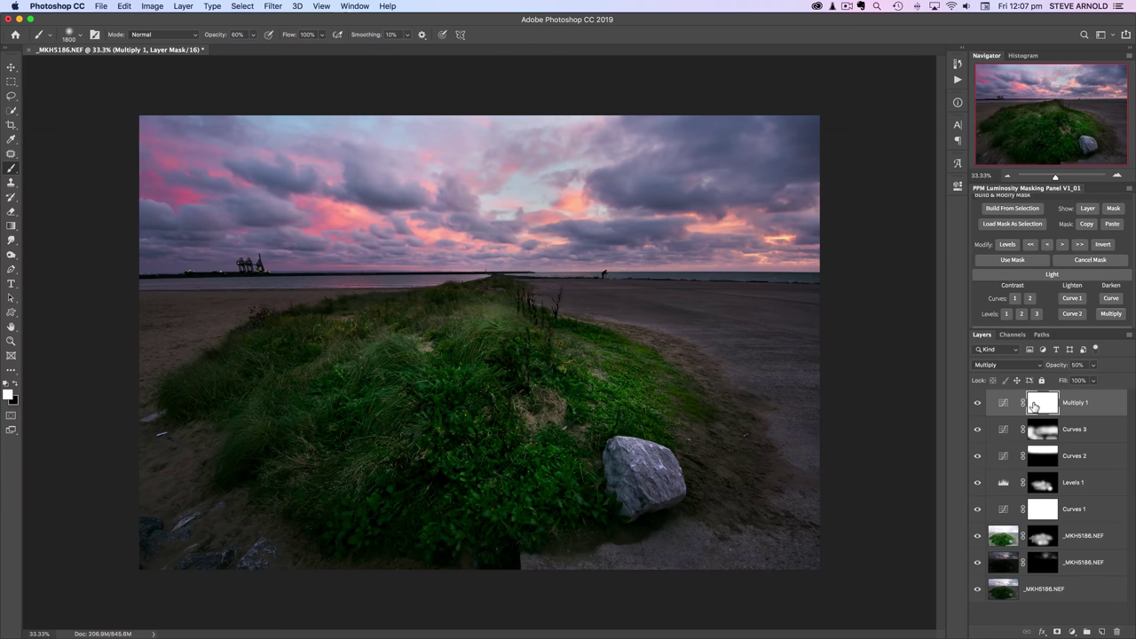
Invert the Multiply 1 mask to black and paint the upper sky white with an 1800 px brush at 60% opacity.
key(ctrl+i)
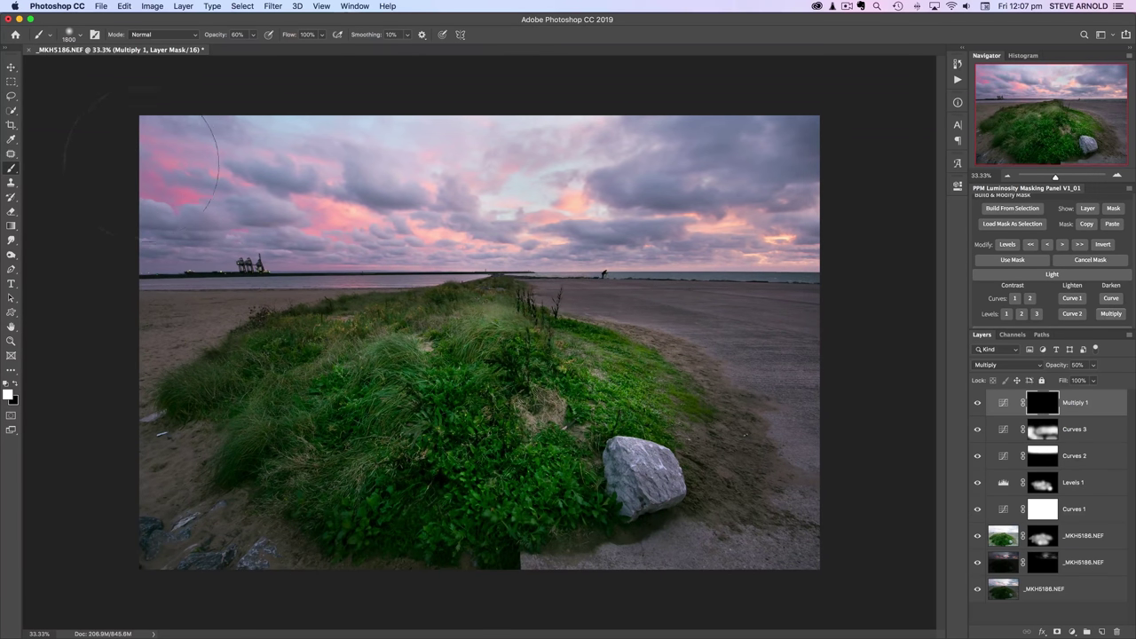
mouse_move(385, 176)
mouse_down()
mouse_move(506, 161)
mouse_move(646, 176)
mouse_move(555, 194)
mouse_move(173, 192)
mouse_move(472, 167)
mouse_move(570, 181)
mouse_move(590, 157)
mouse_move(505, 182)
mouse_move(790, 148)
mouse_up()
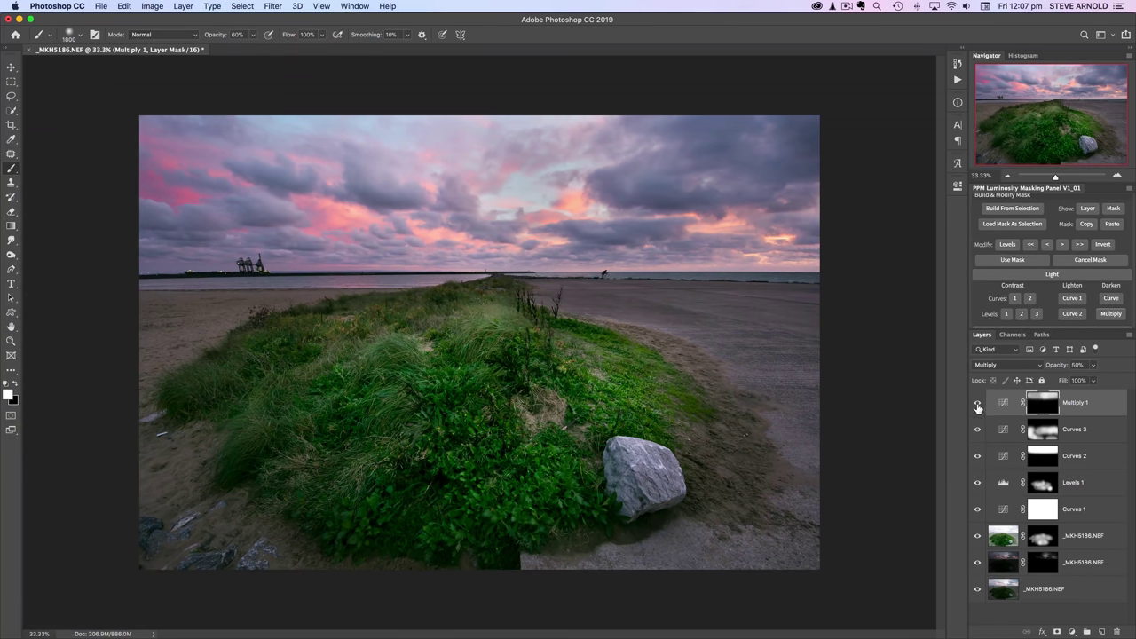
mouse_move(977, 407)
mouse_down()
mouse_move(978, 510)
mouse_move(977, 405)
mouse_up()
Examine the darkened sky at a reduced view size and check the colour histogram of the entire image.
click(1004, 177)
click(1005, 177)
click(1004, 177)
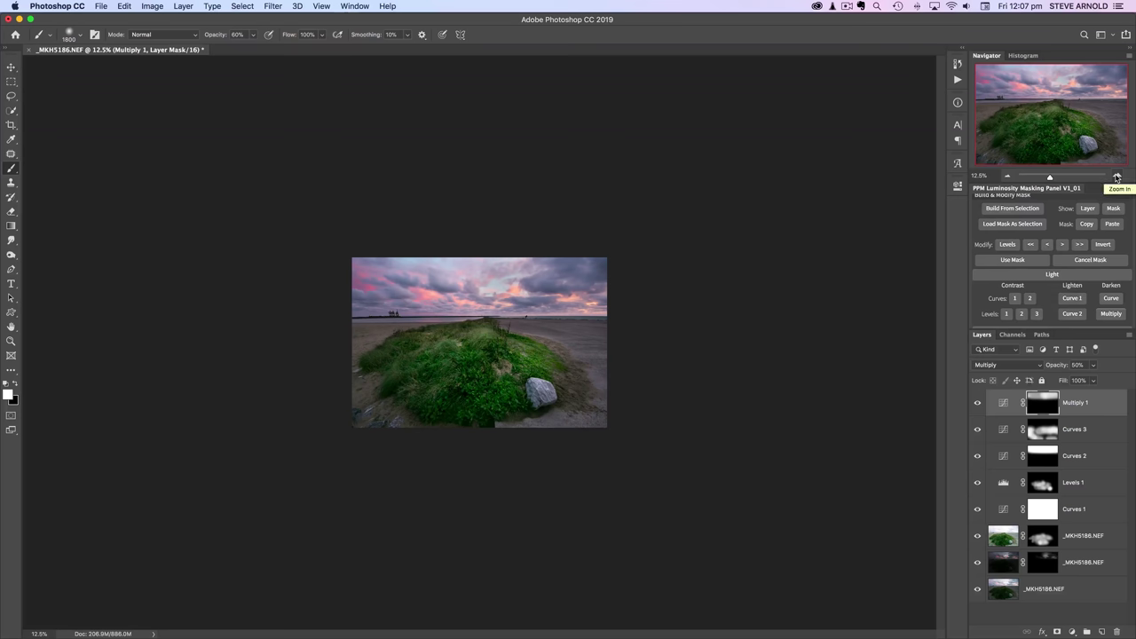
click(1116, 176)
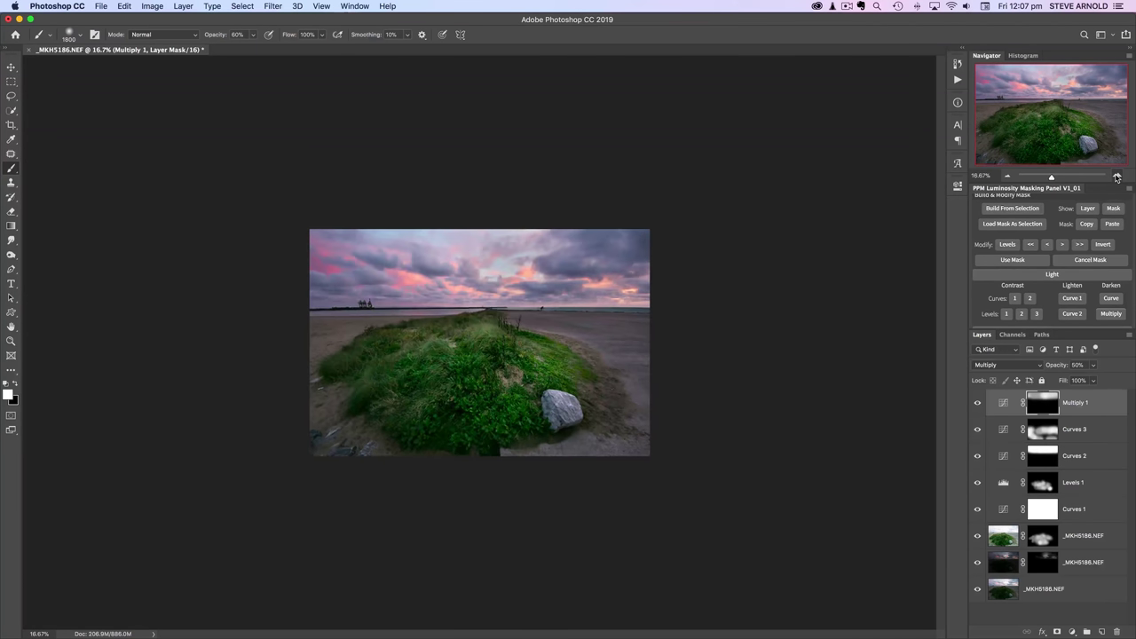
click(1116, 176)
click(1116, 176)
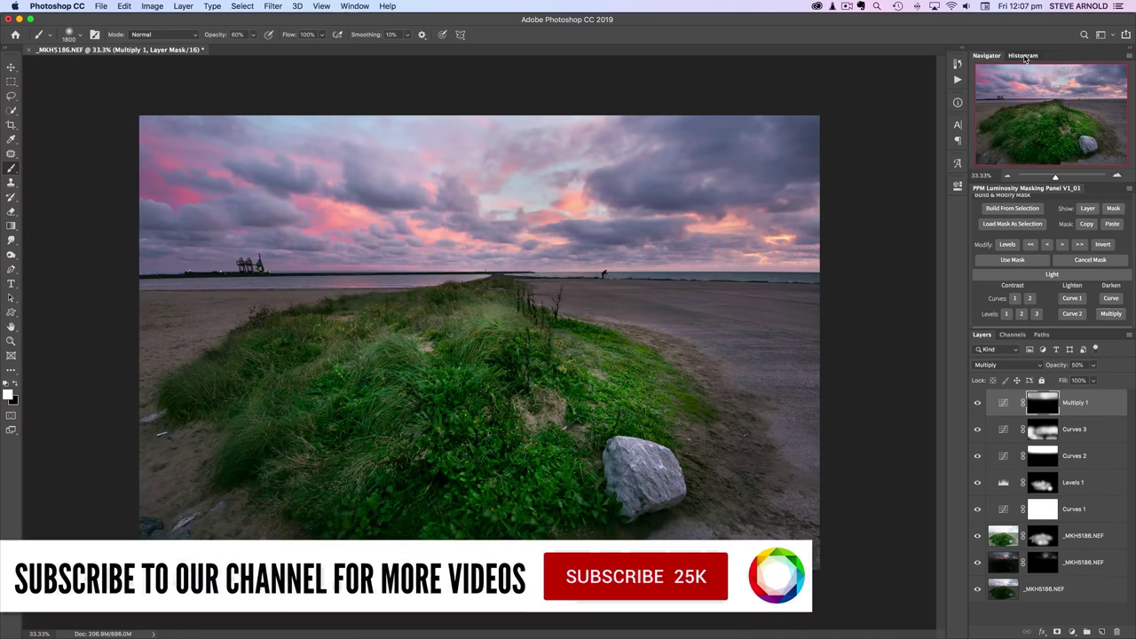
click(1023, 56)
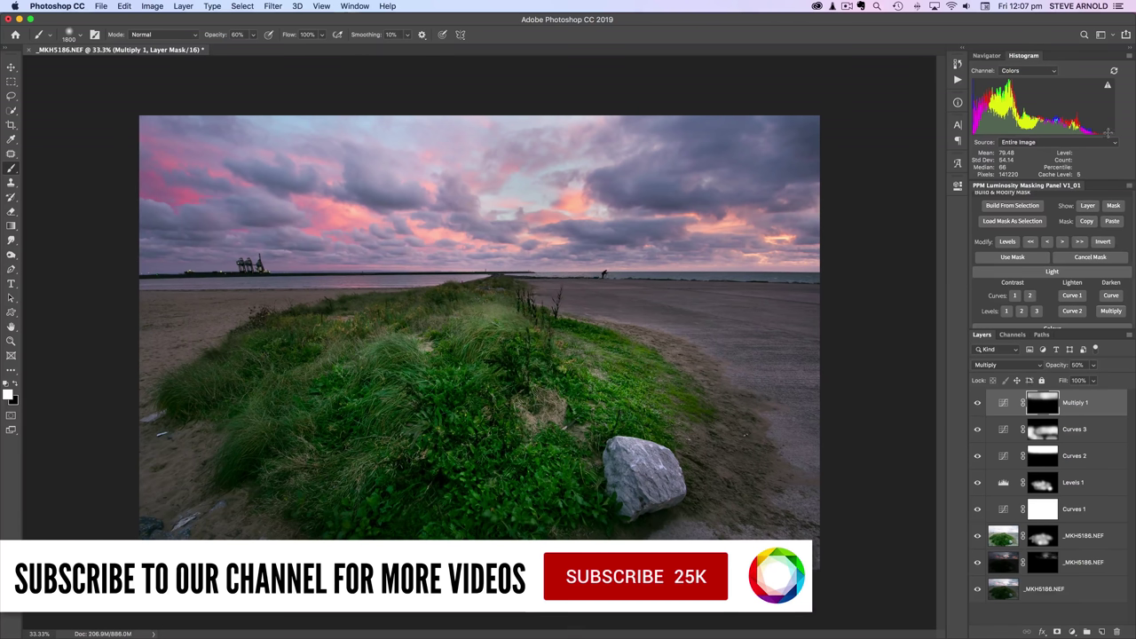
click(983, 57)
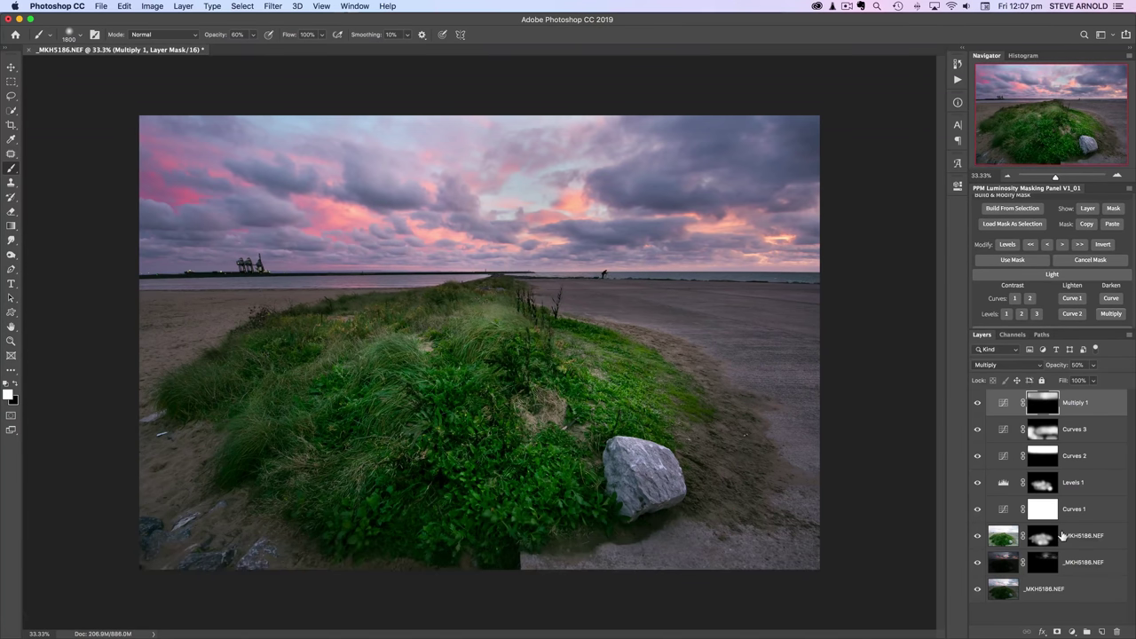
Add a second Levels layer and set its RGB white input level to 225.
click(1071, 631)
click(1075, 468)
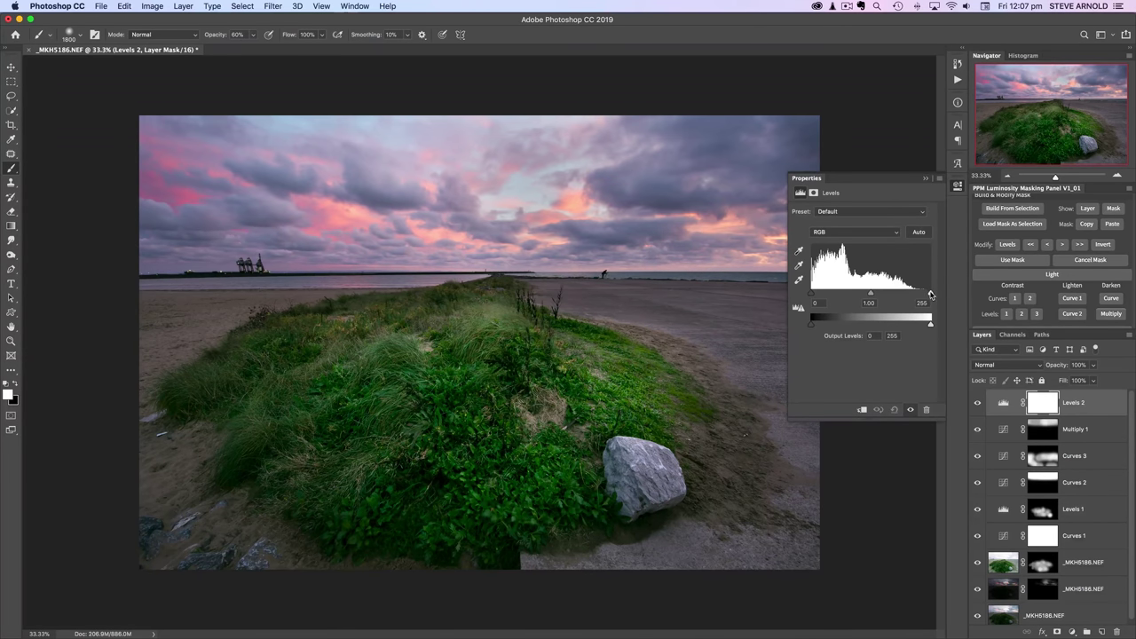
drag(929, 293, 915, 296)
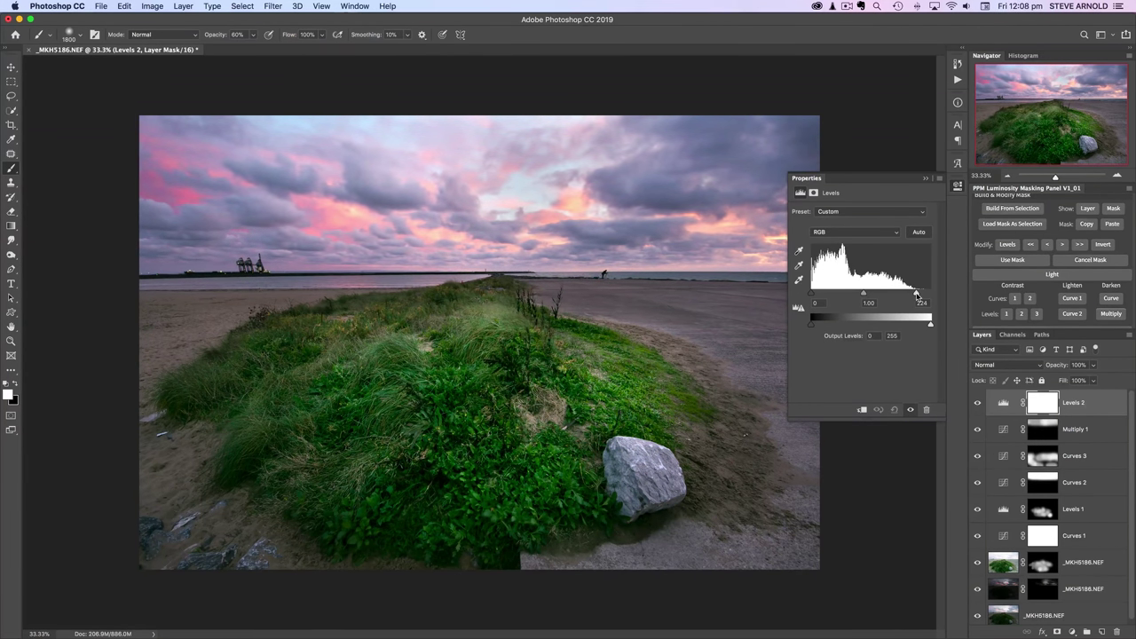
drag(919, 295, 916, 296)
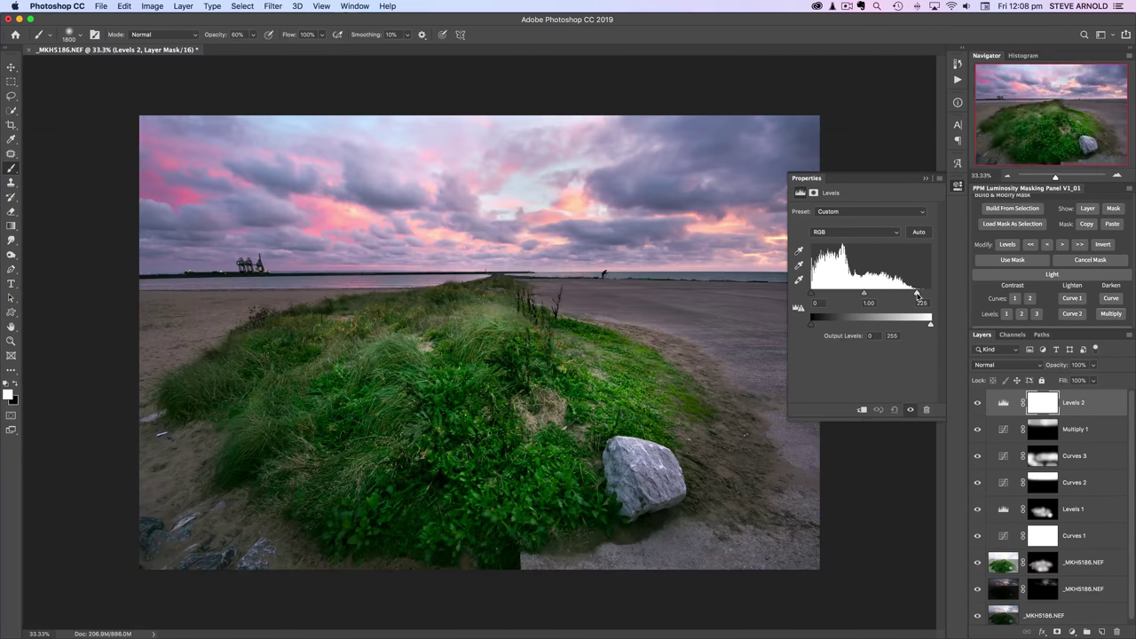
alt+click(916, 296)
click(957, 187)
Build the brightest level 5 highlights luminosity mask and load it as a selection on the Levels 2 mask.
scroll(1047, 235, up, 3)
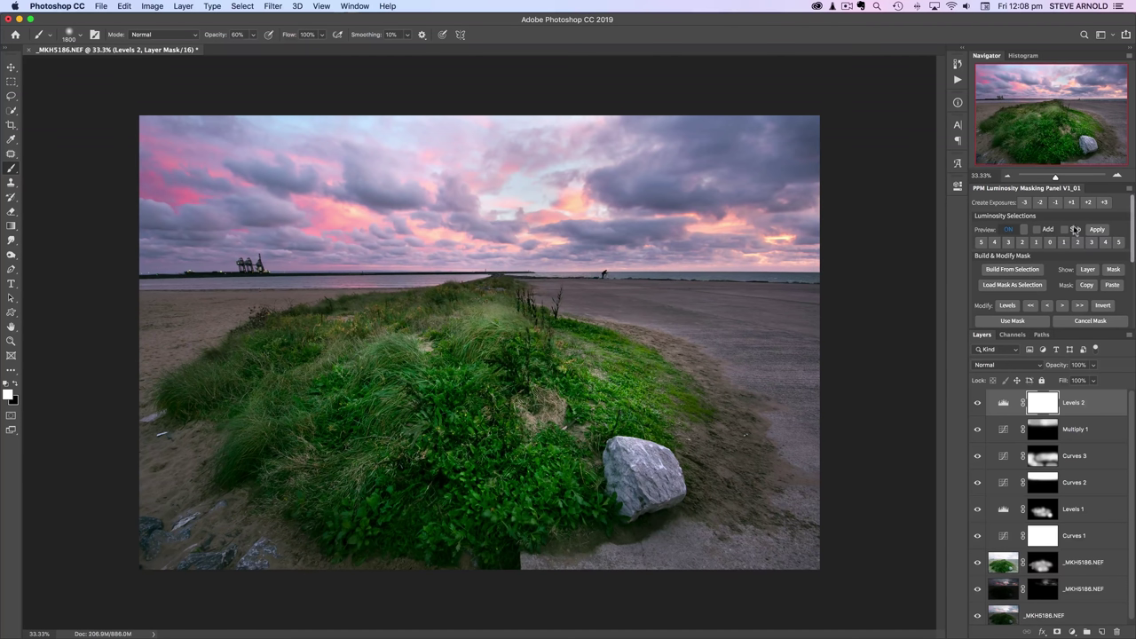
click(1119, 243)
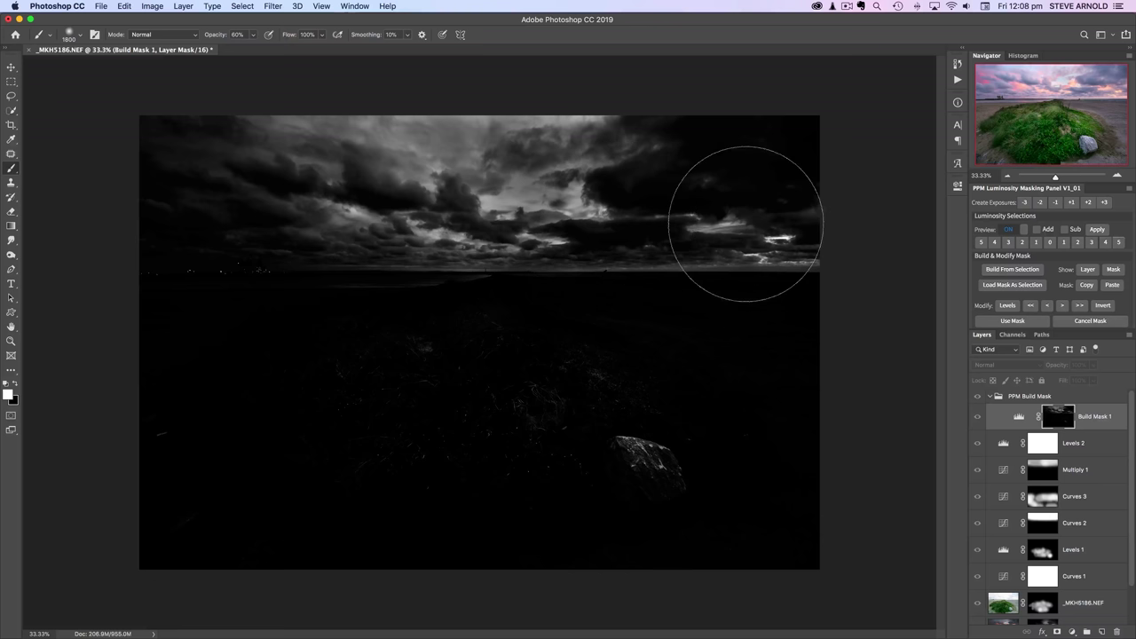
click(1012, 321)
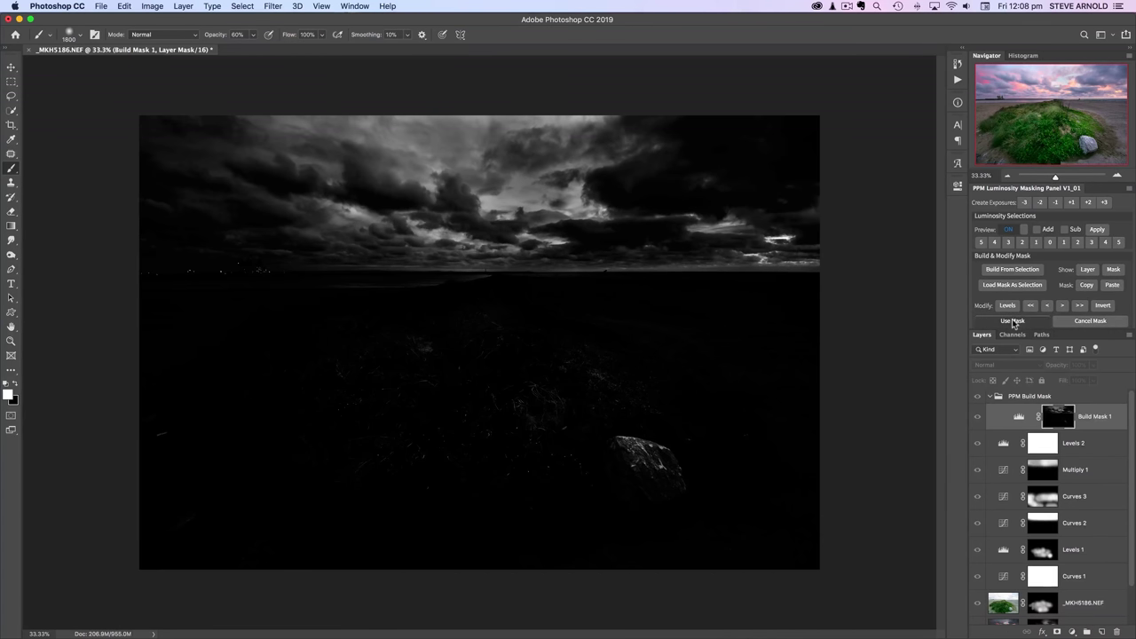
Paint the selected sky highlights black on the Levels 2 mask with a 600 px brush, and deselect.
key(bracketleft)
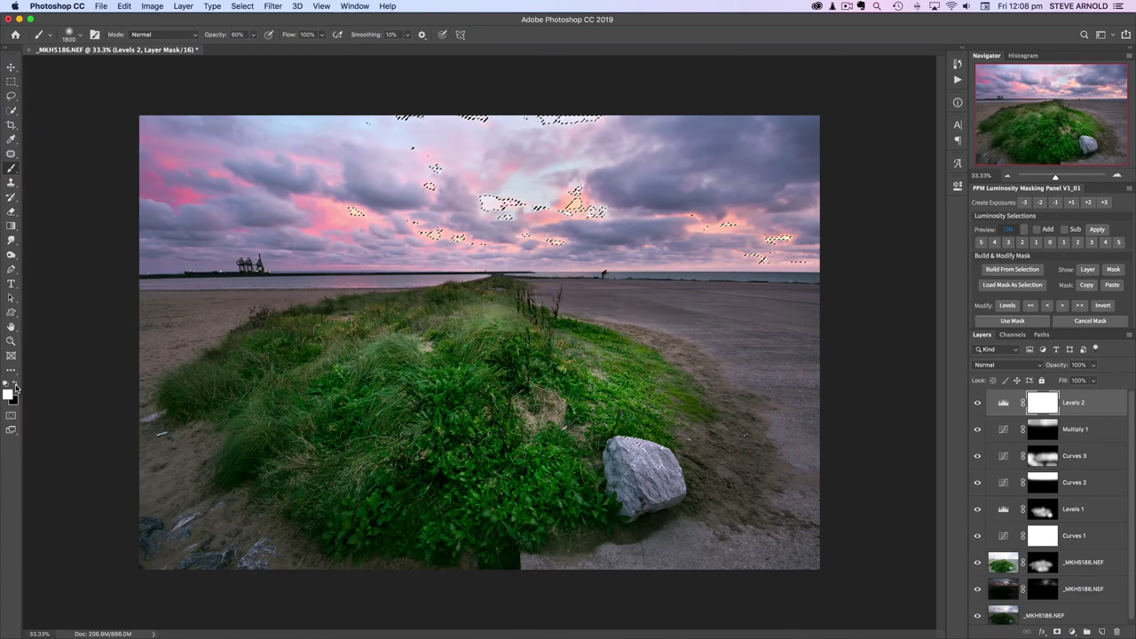
key(x)
key(bracketleft)
key(bracketleft)
key(bracketleft)
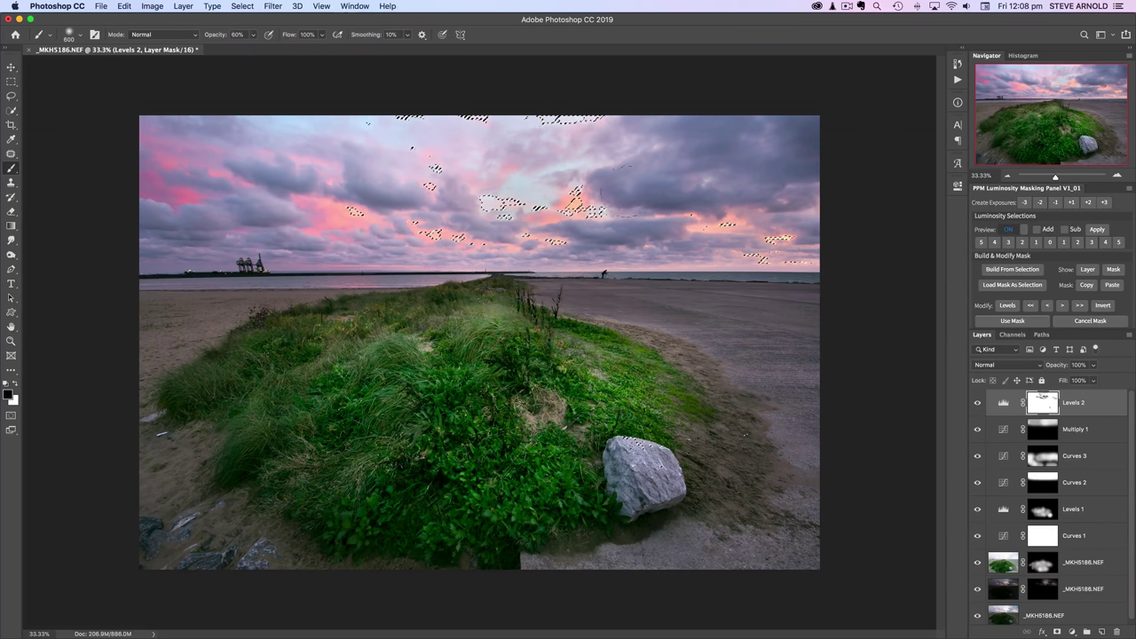
key(super+d)
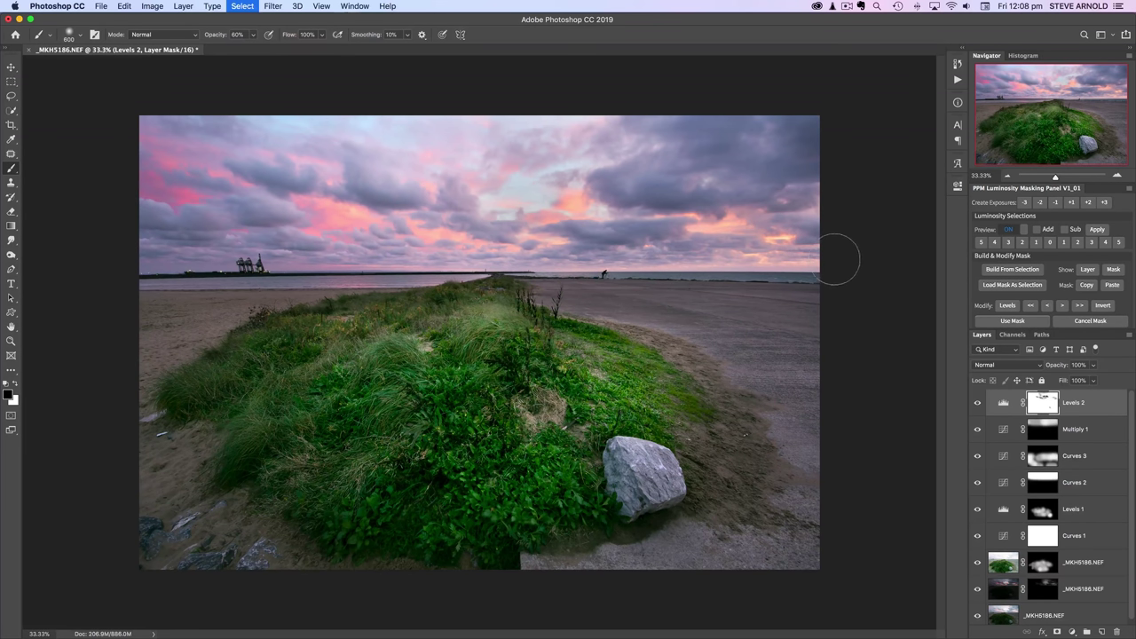
Compare the sky highlights with the Levels 2 mask disabled and enabled.
click(978, 405)
click(978, 404)
shift+click(1041, 409)
shift+click(1043, 409)
shift+click(1044, 408)
shift+click(1043, 406)
shift+click(1043, 407)
shift+click(1044, 408)
shift+click(1045, 408)
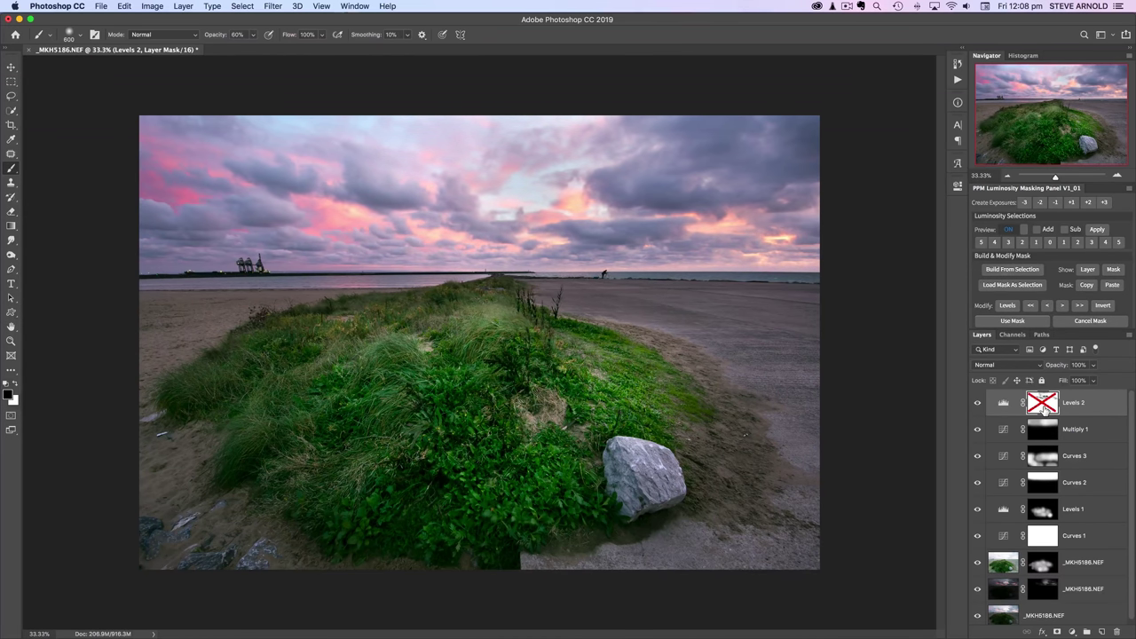
shift+click(1044, 407)
shift+click(1043, 407)
shift+click(1044, 406)
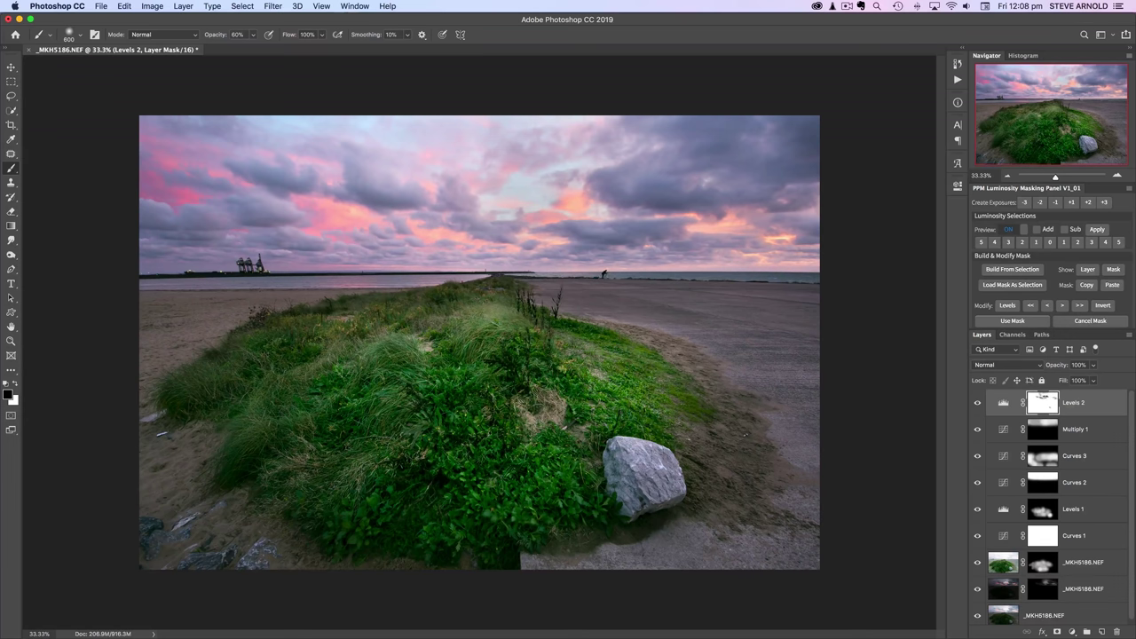
Compare the whole image with the masked Levels 2 layer hidden and shown.
click(977, 404)
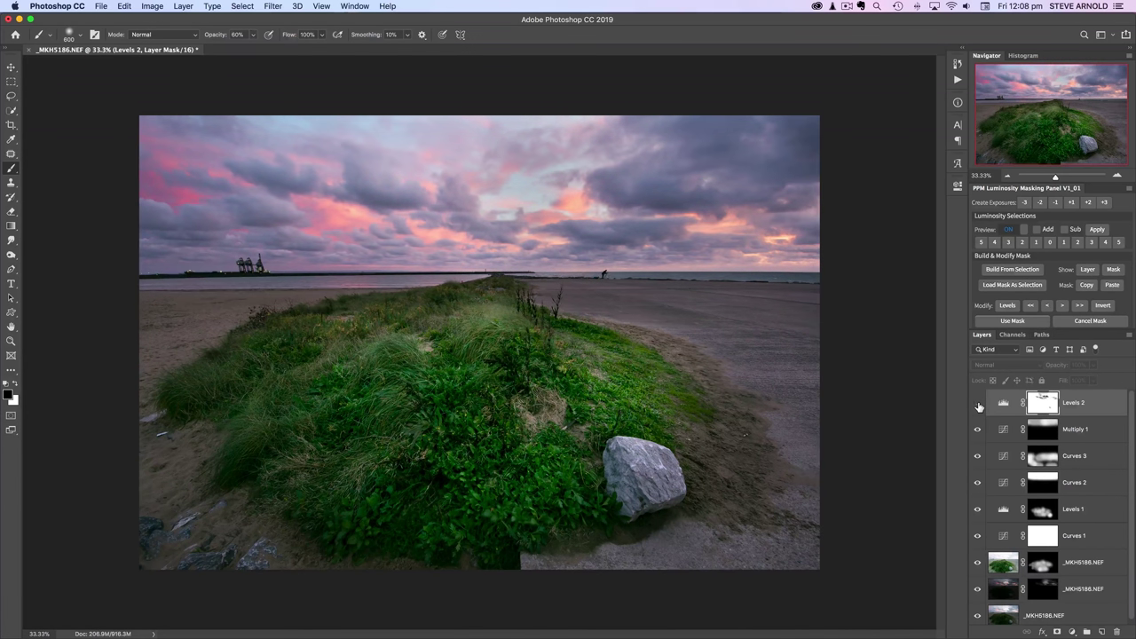
click(977, 404)
click(978, 404)
click(977, 404)
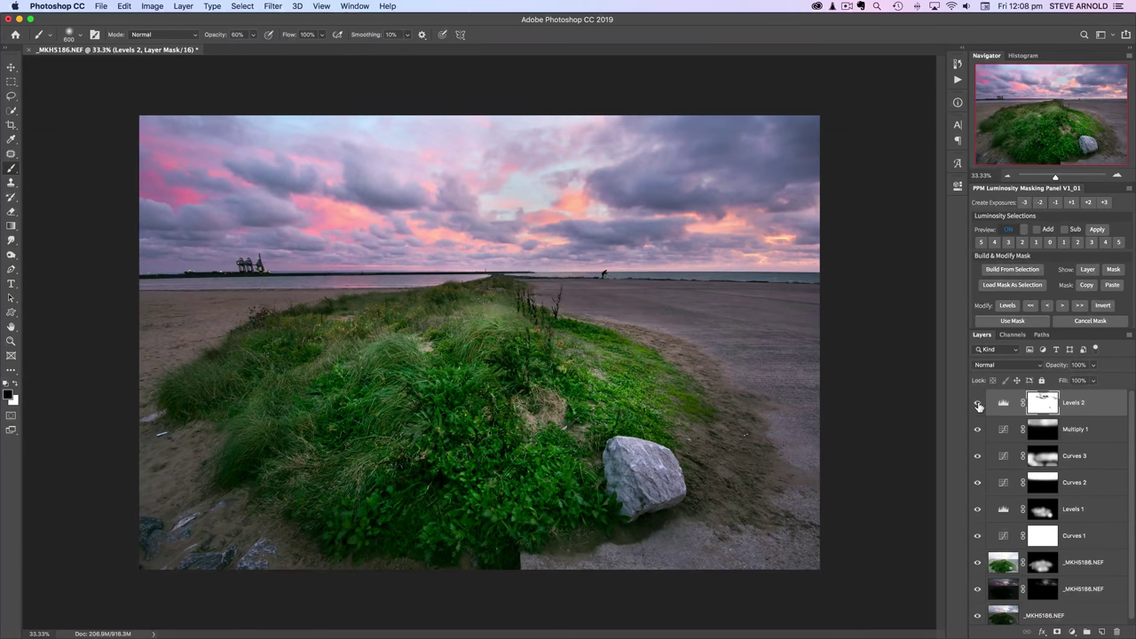
click(978, 403)
click(978, 404)
click(978, 403)
click(978, 404)
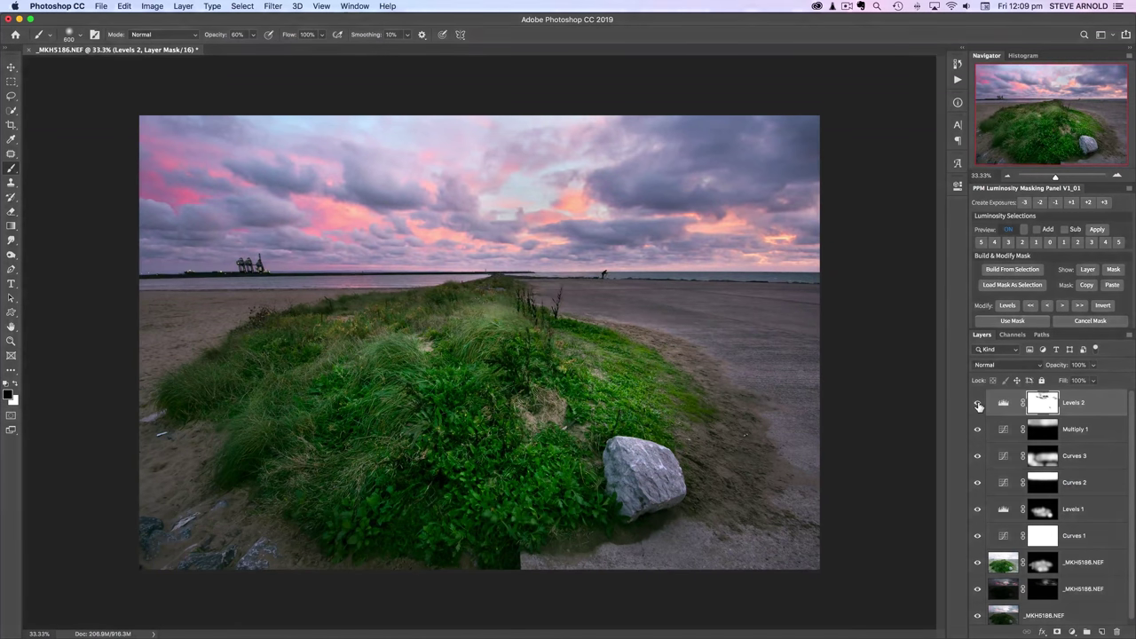
click(977, 404)
click(977, 403)
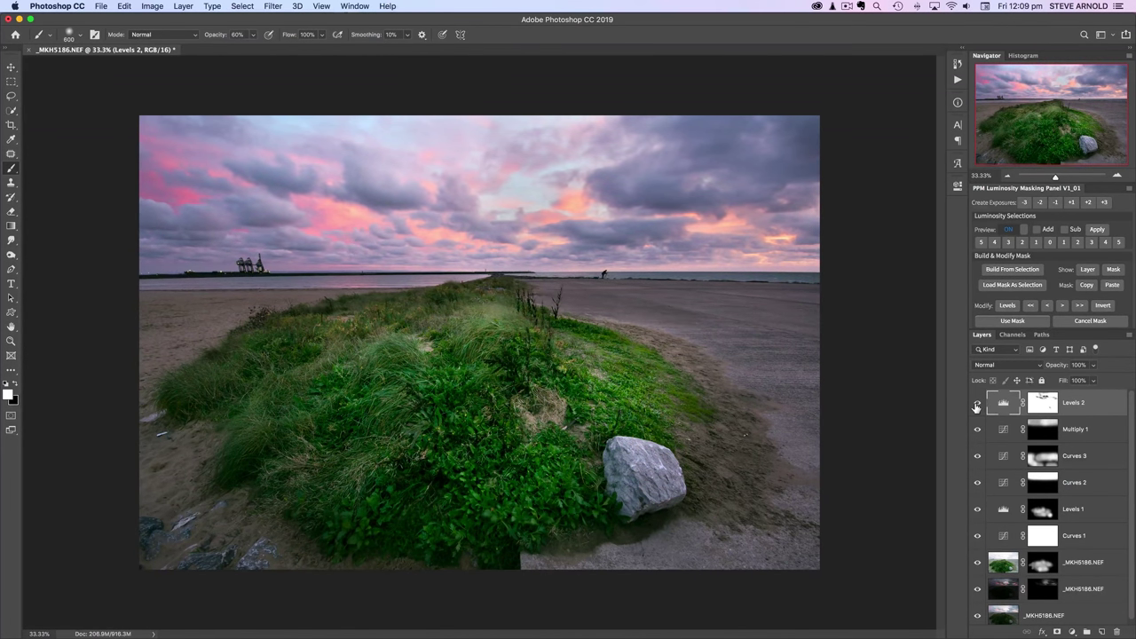
click(977, 404)
click(977, 404)
click(977, 404)
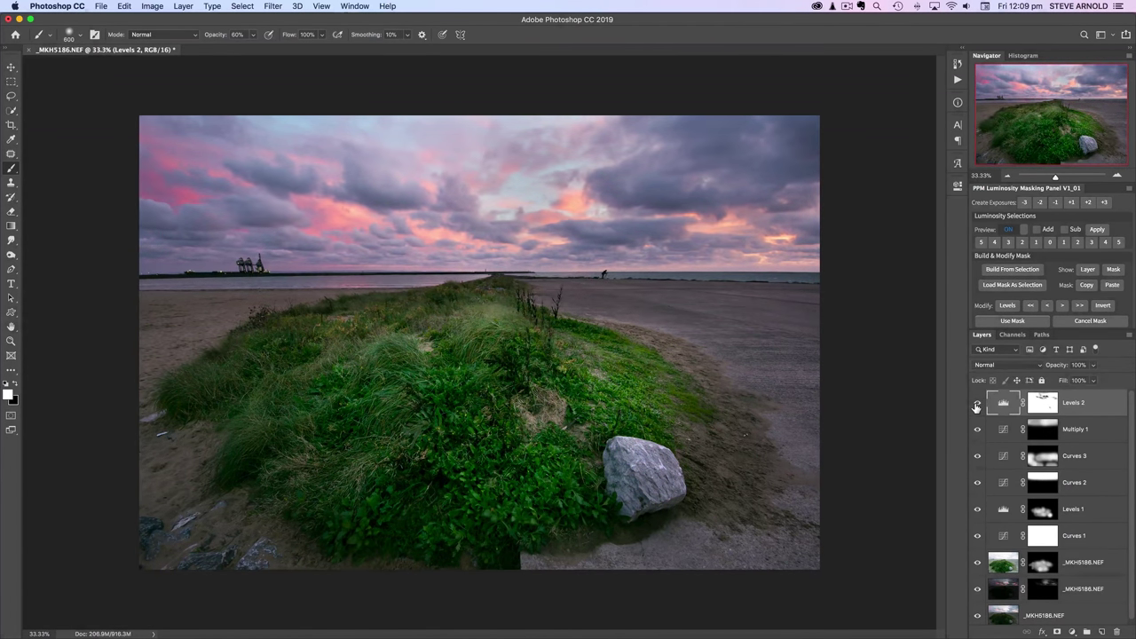
click(977, 404)
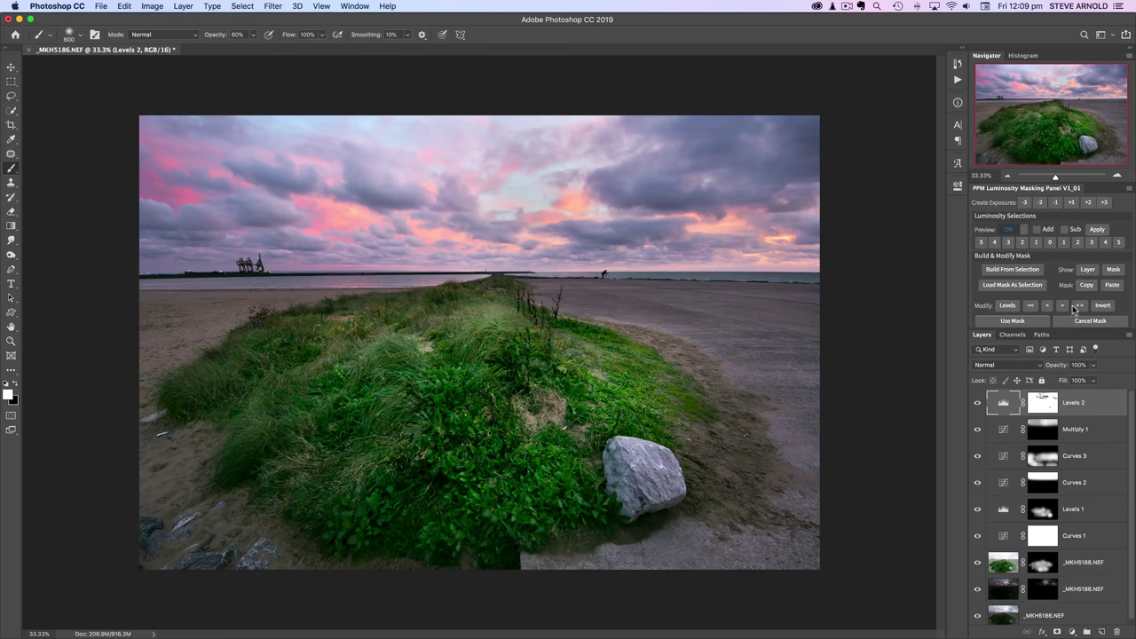
scroll(1091, 298, down, 5)
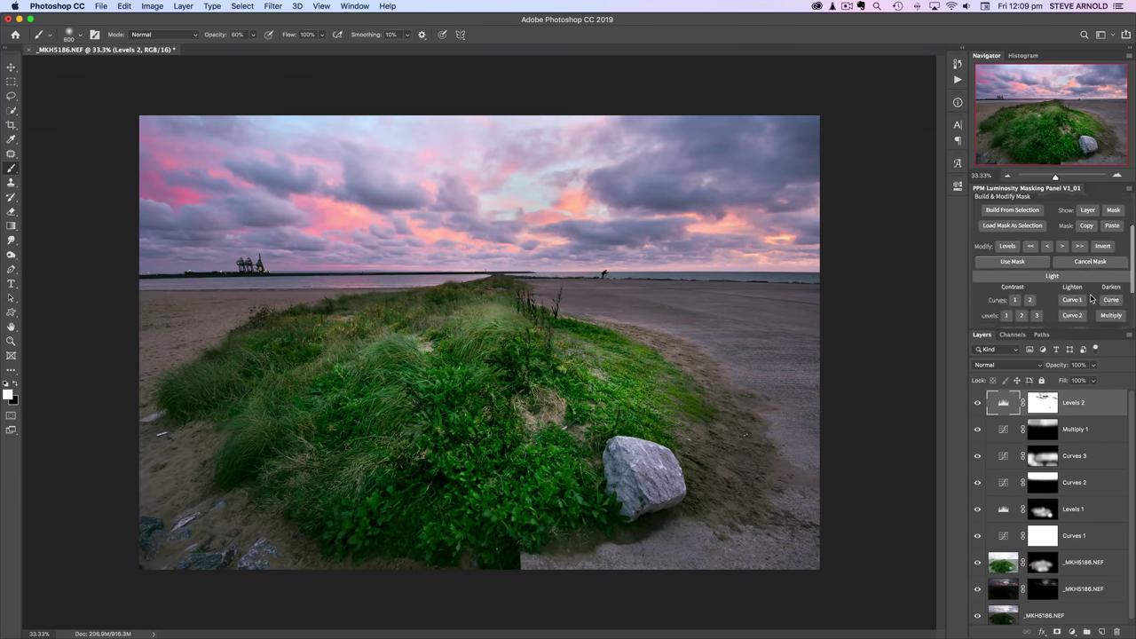
click(1024, 287)
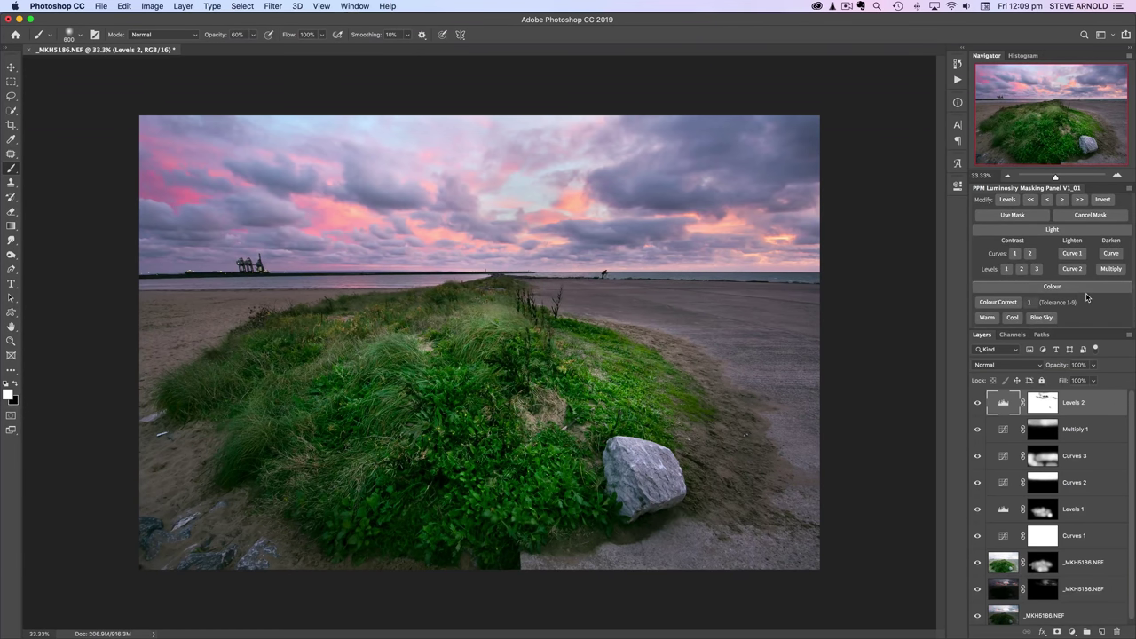
scroll(1086, 297, down, 2)
scroll(1074, 293, down, 1)
click(987, 265)
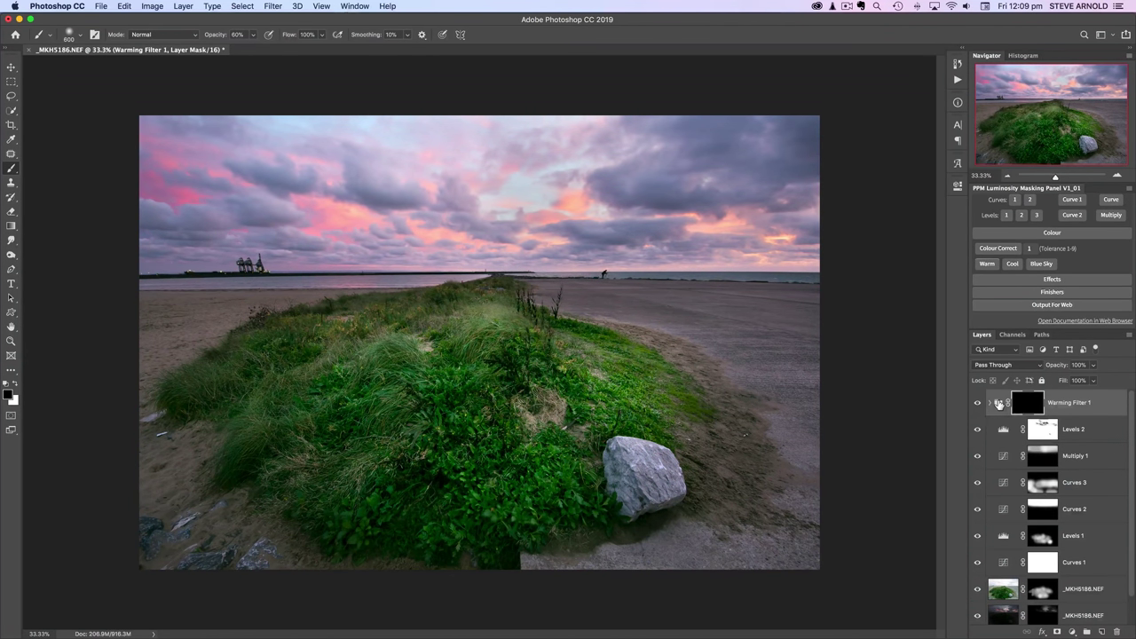
key(Delete)
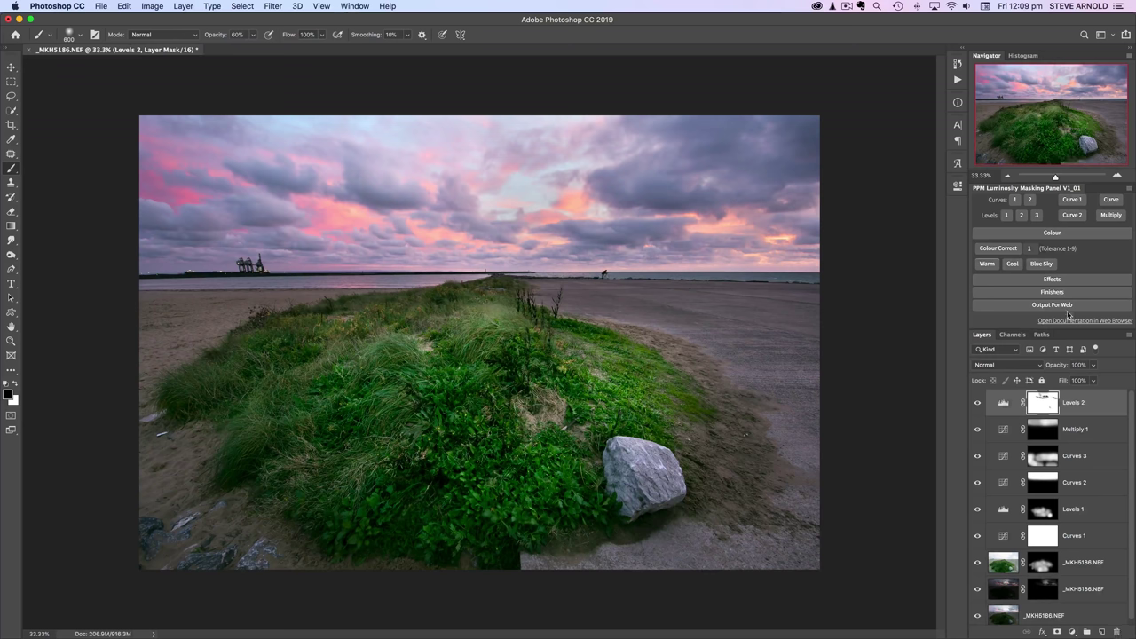
Build the level 1 highlights luminosity mask, load it as a selection, and add a Warm colour filter masked by it.
click(1070, 291)
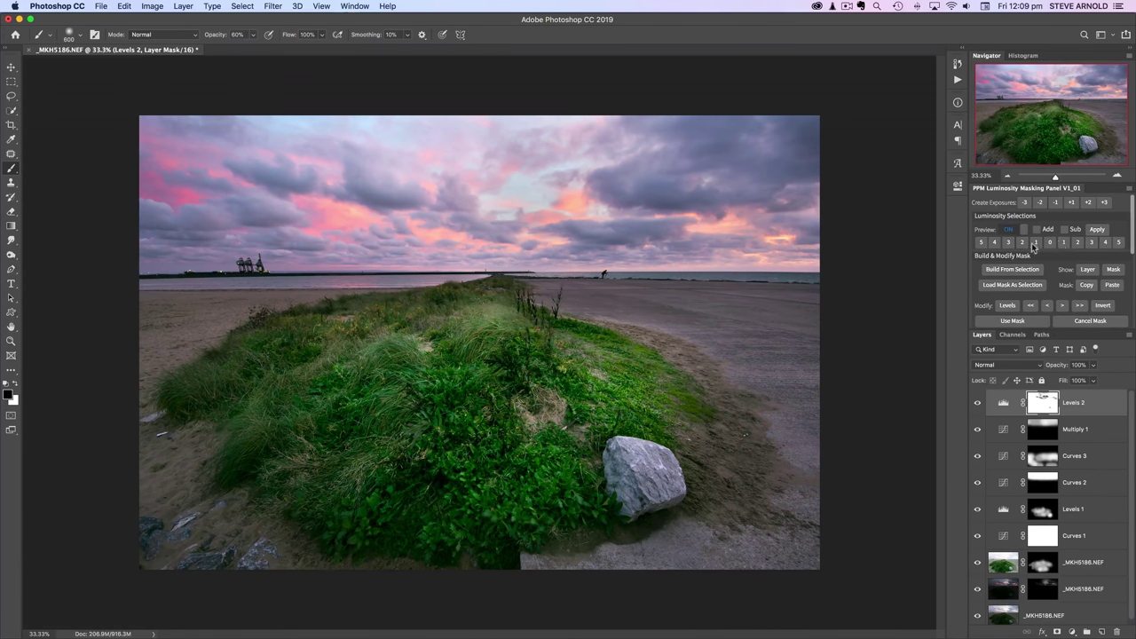
click(1062, 243)
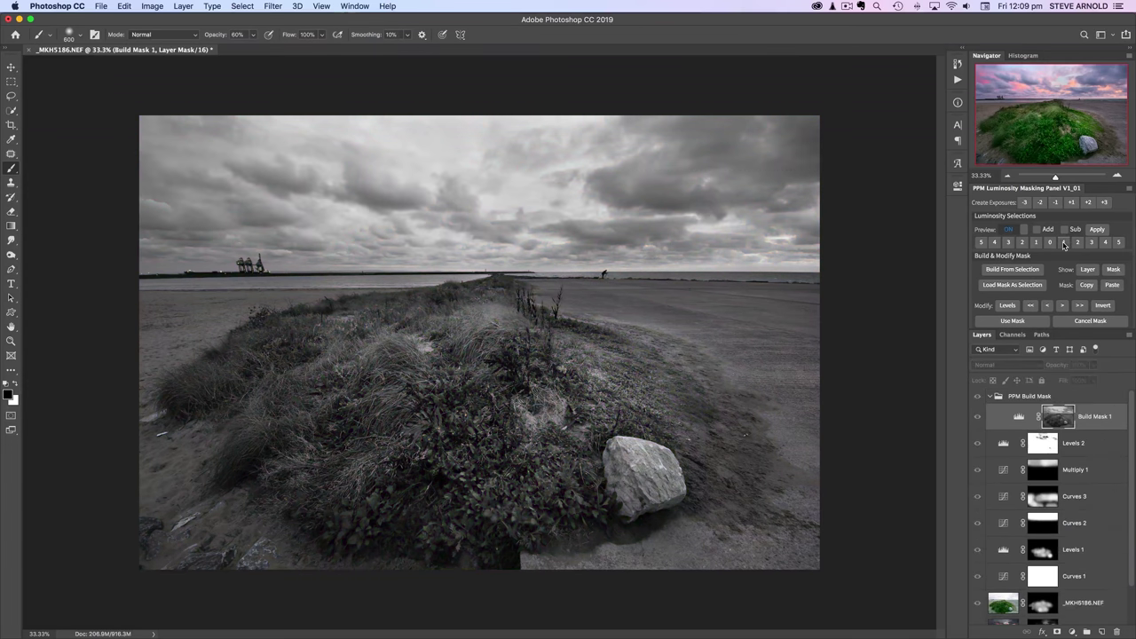
click(1013, 320)
scroll(1026, 269, down, 5)
click(987, 263)
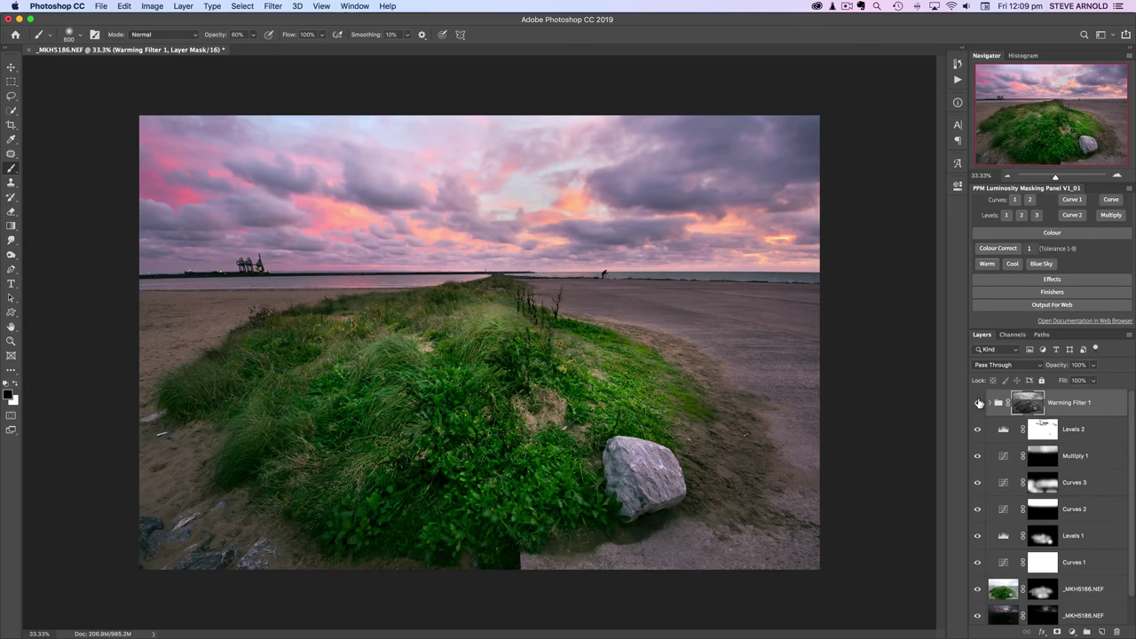
Compare the image with the Warming Filter 1 group hidden and shown, at normal size and as a small thumbnail.
click(977, 405)
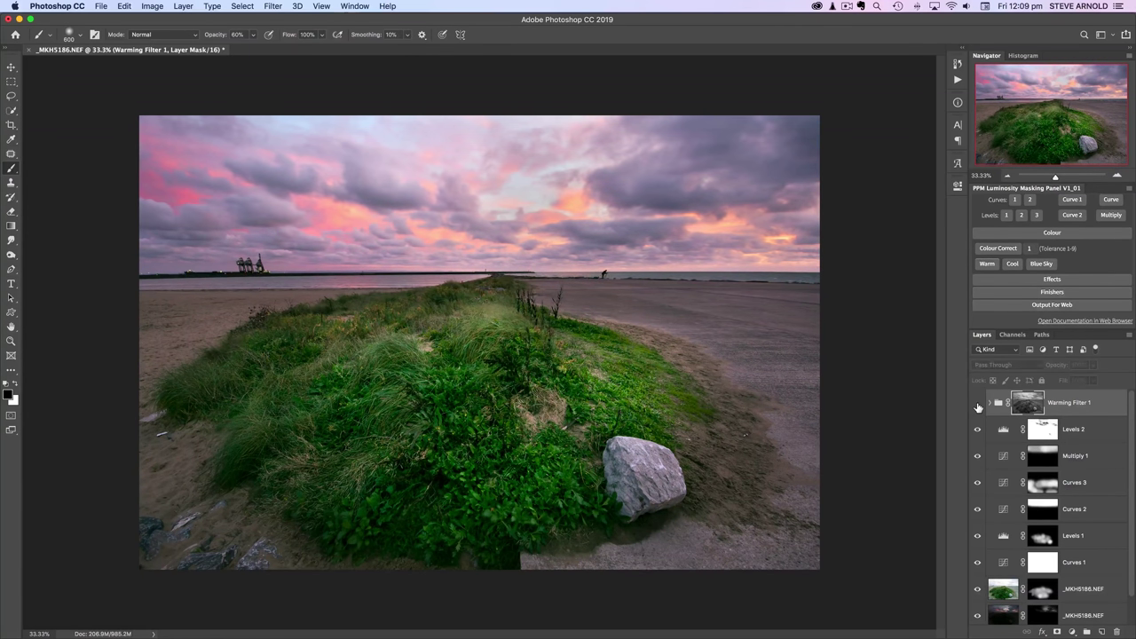
click(978, 404)
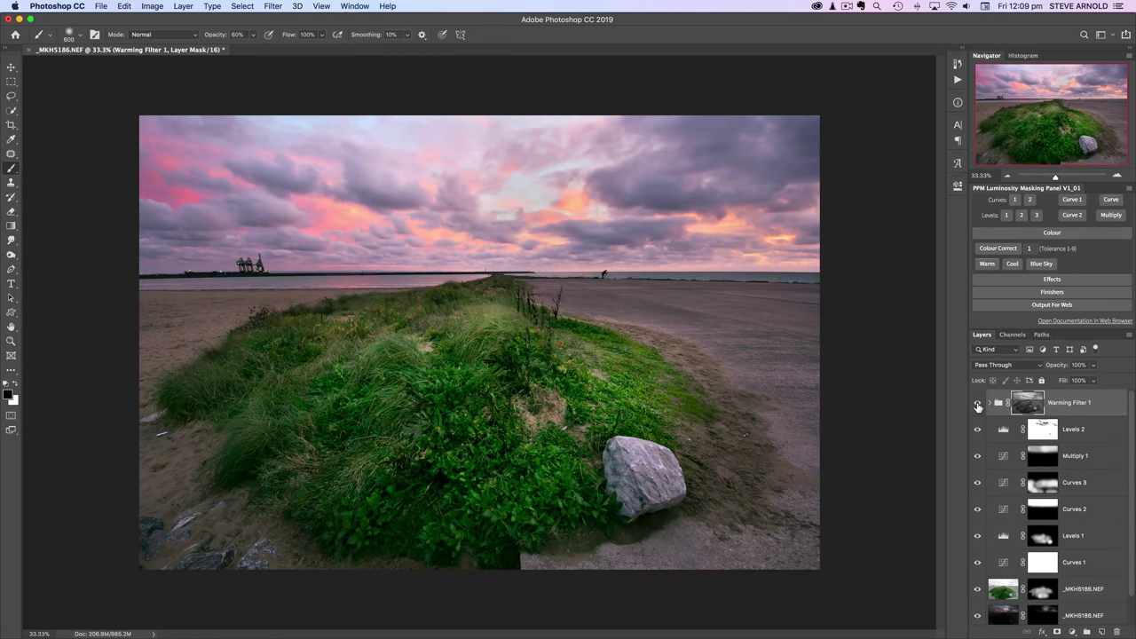
click(1007, 177)
click(1007, 177)
click(1007, 177)
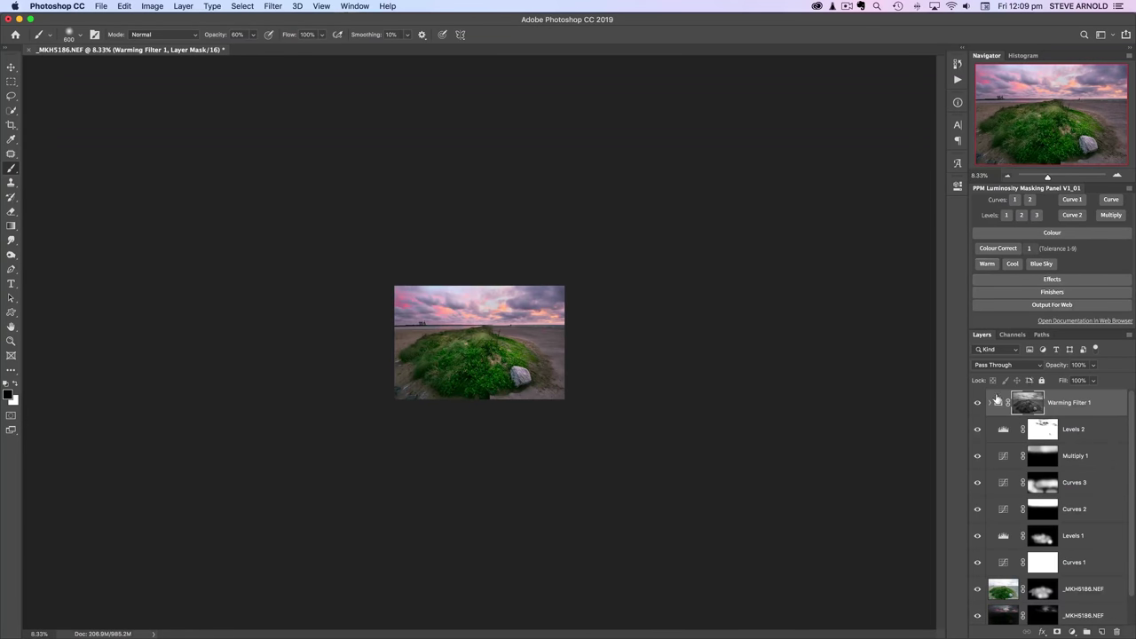
click(977, 405)
click(977, 404)
click(977, 404)
click(977, 404)
click(1116, 176)
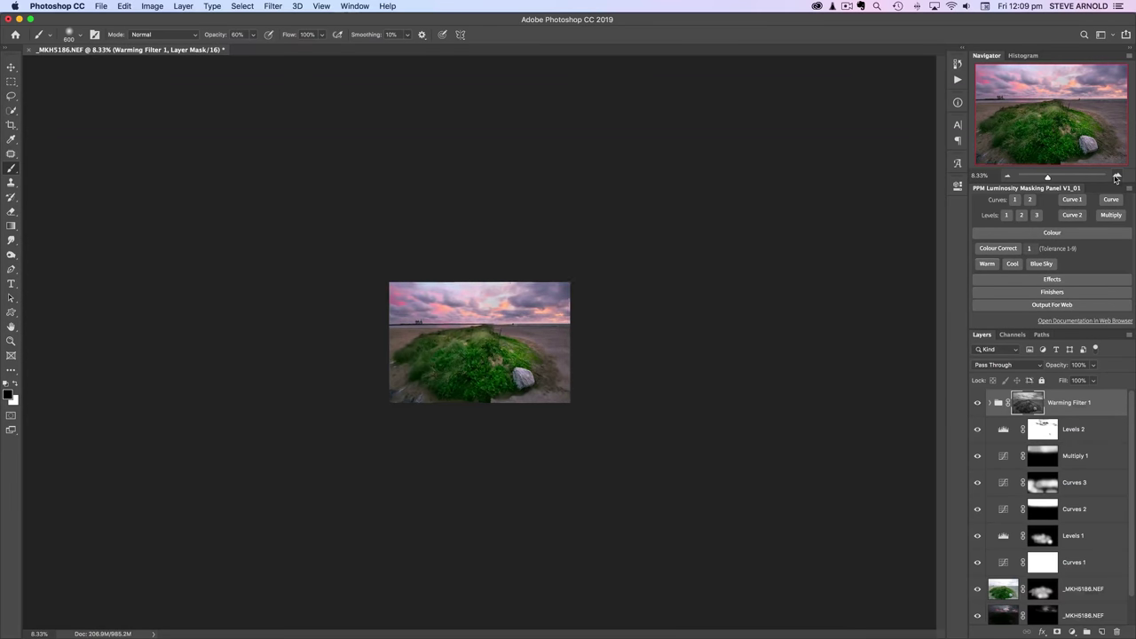
drag(1018, 413, 1102, 630)
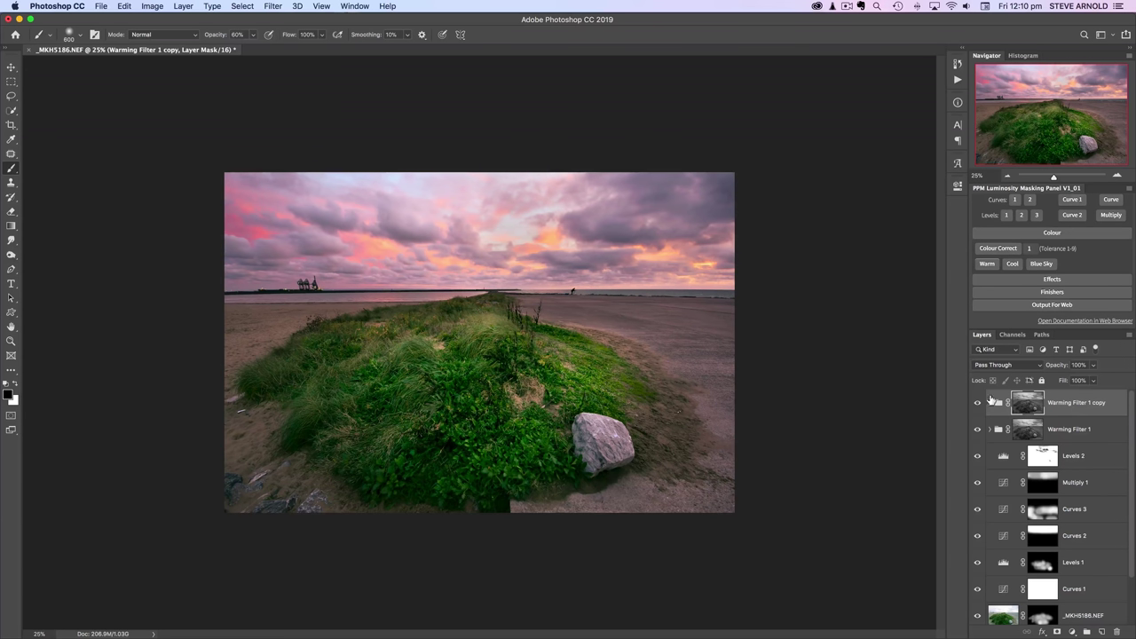
drag(997, 401, 1116, 631)
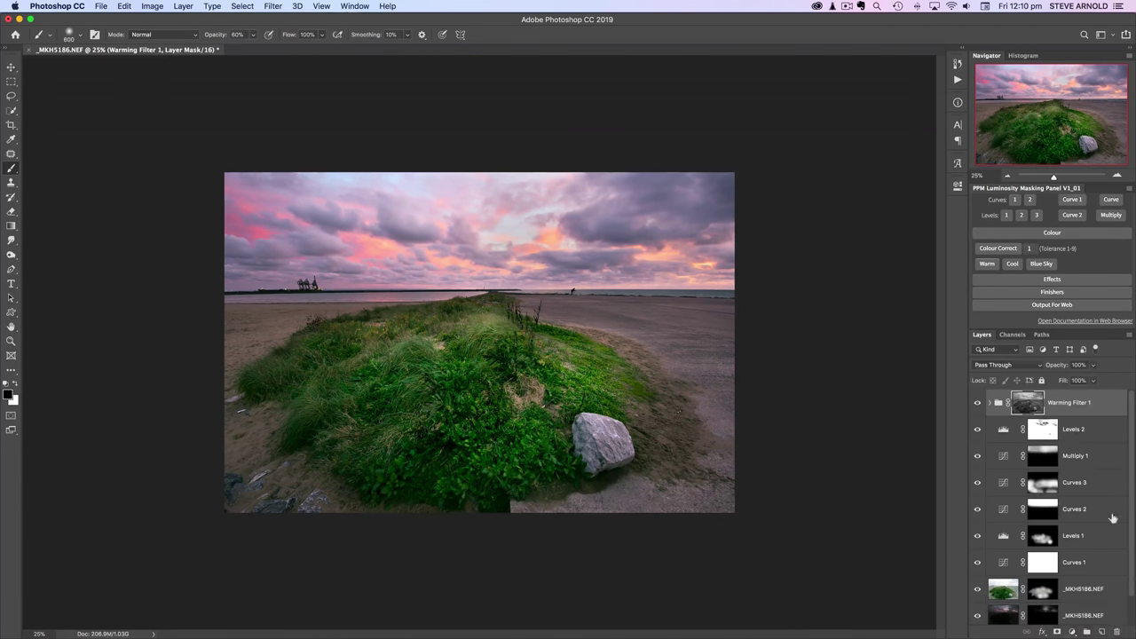
Compare the image with Warming Filter 1 hidden and shown, and check the overall look at several view sizes.
click(978, 404)
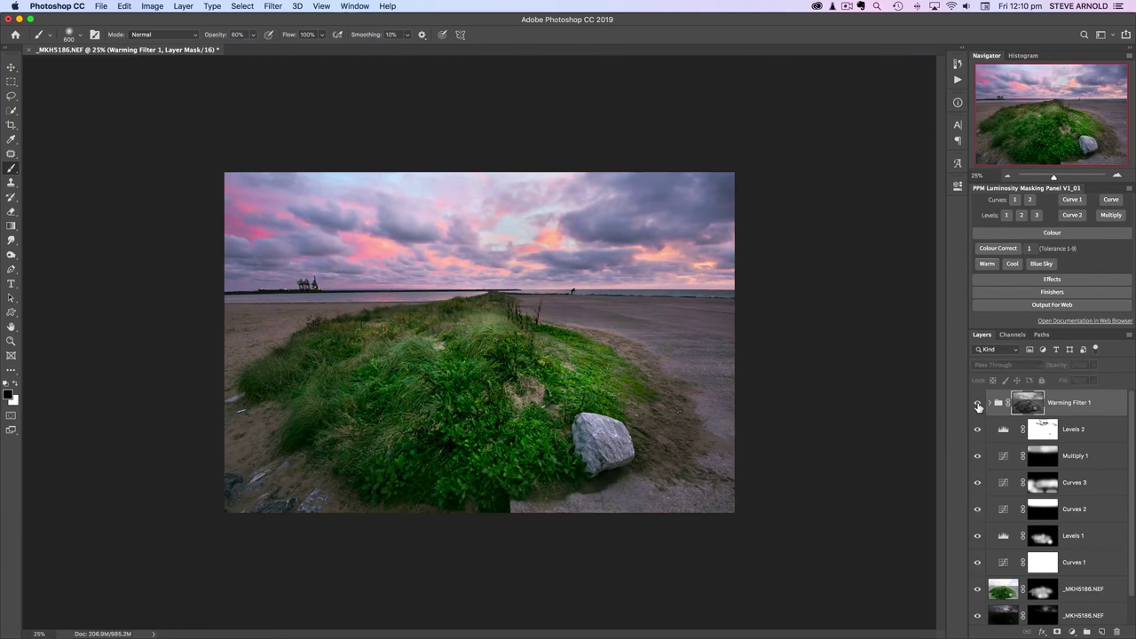
click(978, 405)
click(1006, 177)
click(1006, 178)
click(1007, 178)
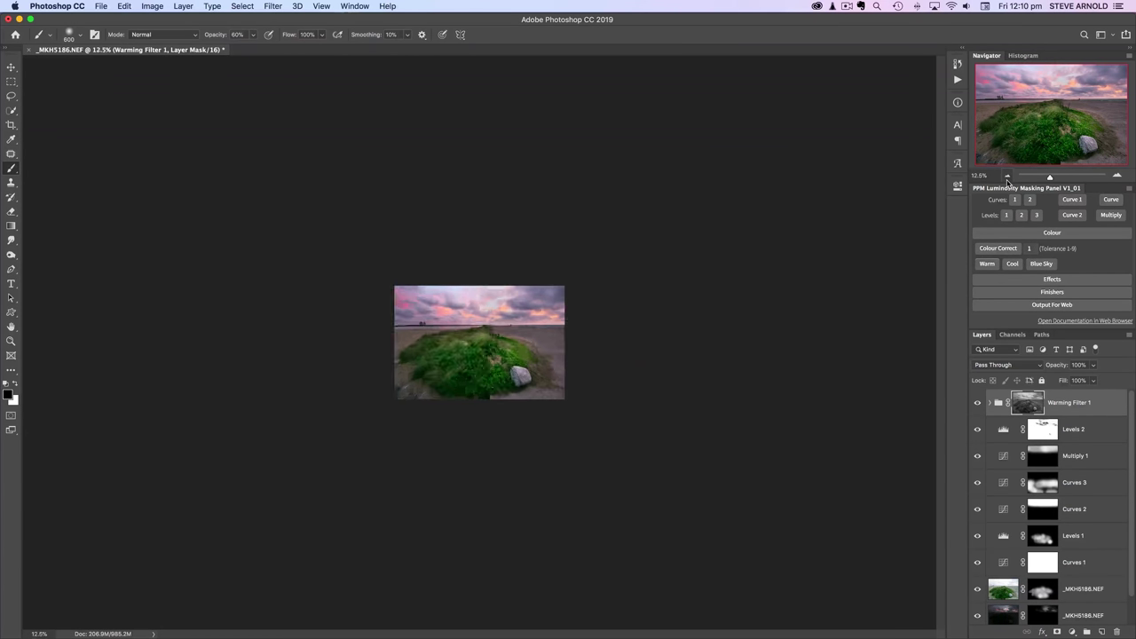
click(1006, 177)
click(1117, 176)
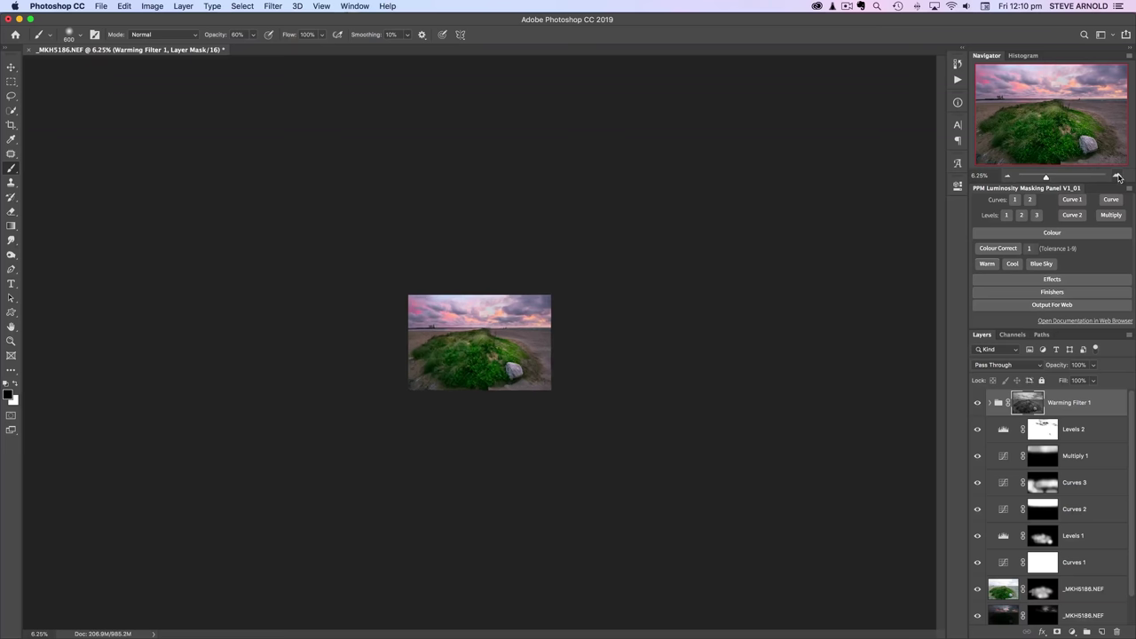
click(1117, 176)
click(1117, 177)
click(1117, 176)
click(1117, 177)
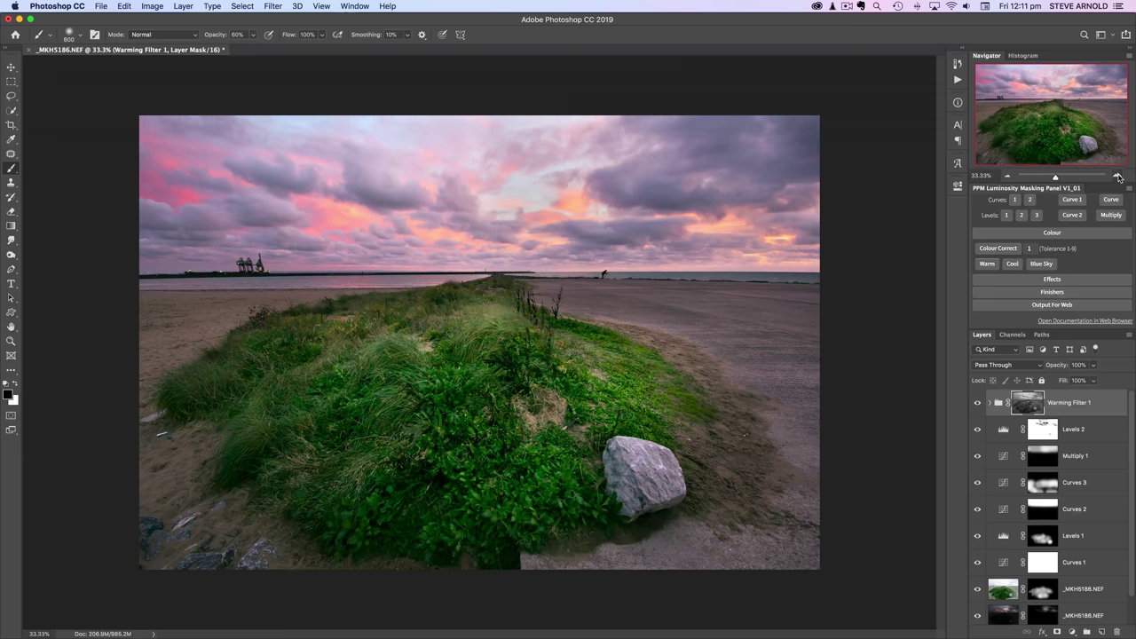
Add a Multiply darkening layer above the Warming Filter 1 group and check its curve.
drag(1085, 338, 1086, 377)
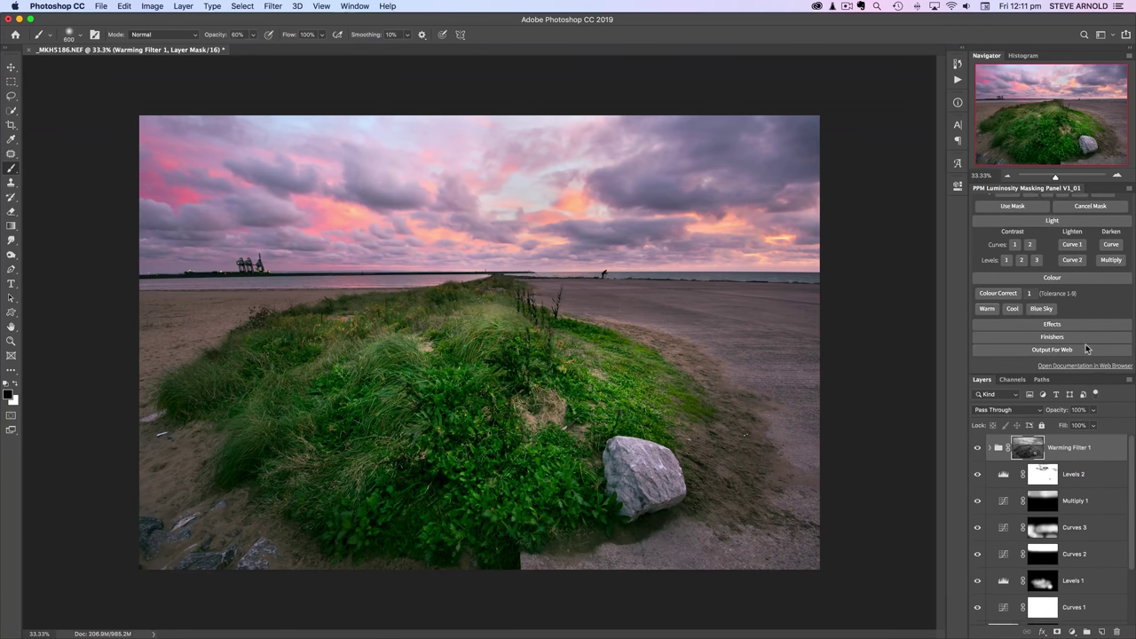
scroll(1085, 353, up, 2)
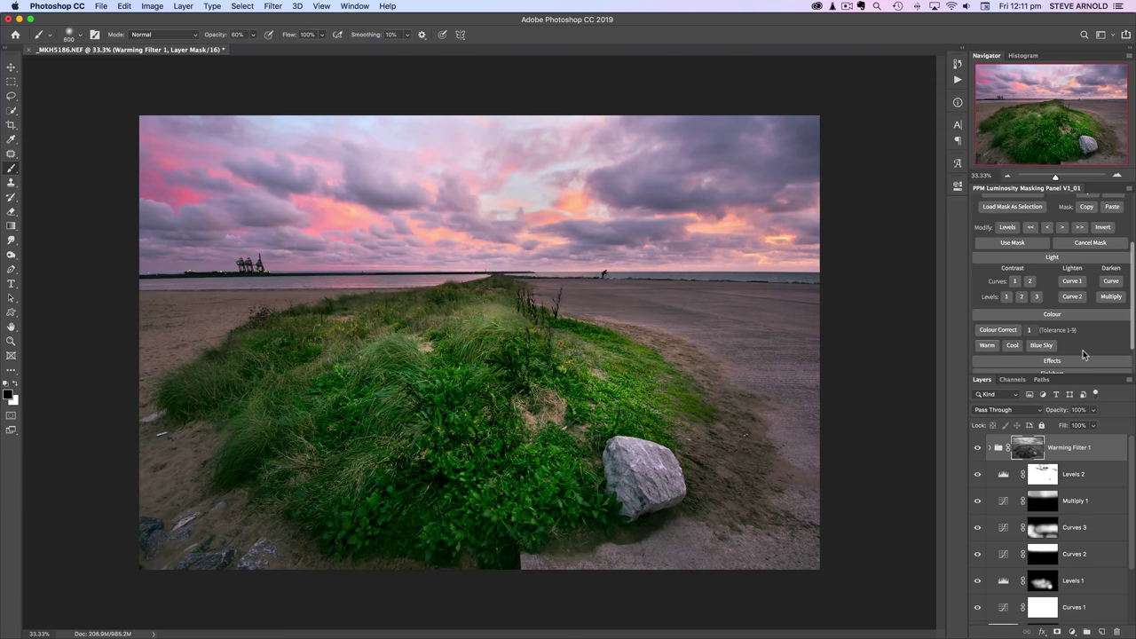
click(1114, 298)
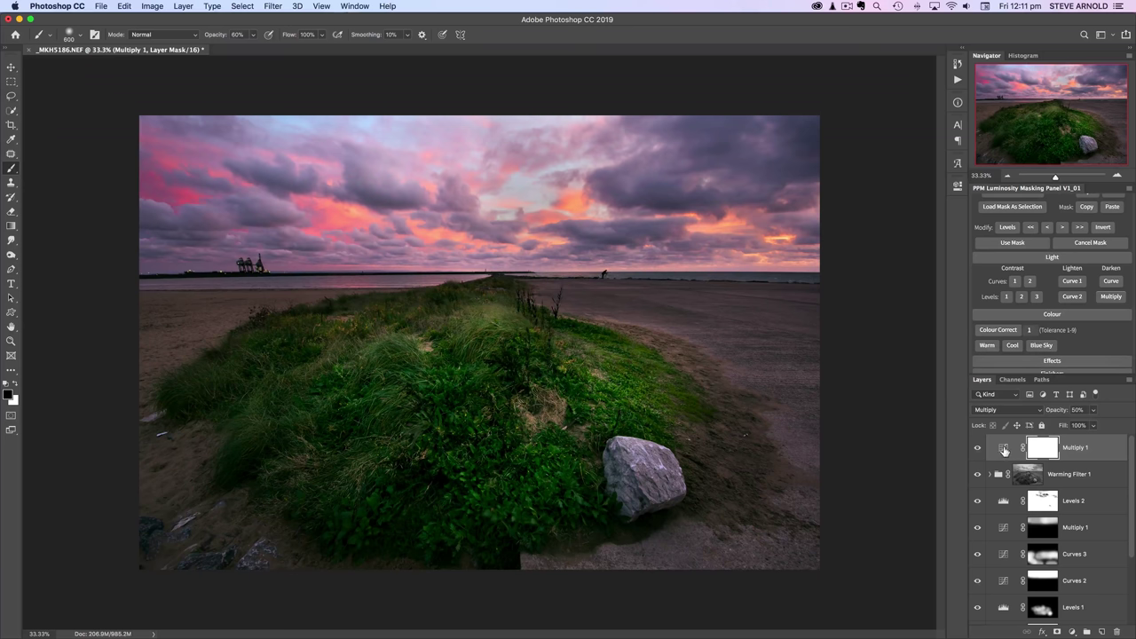
double_click(1003, 449)
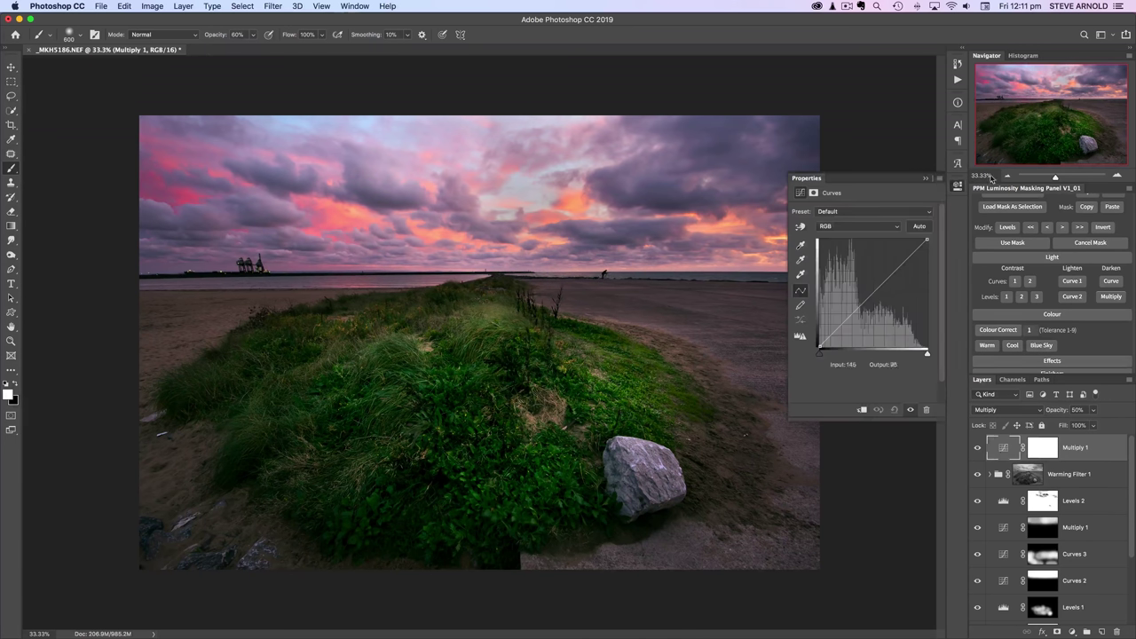
click(956, 186)
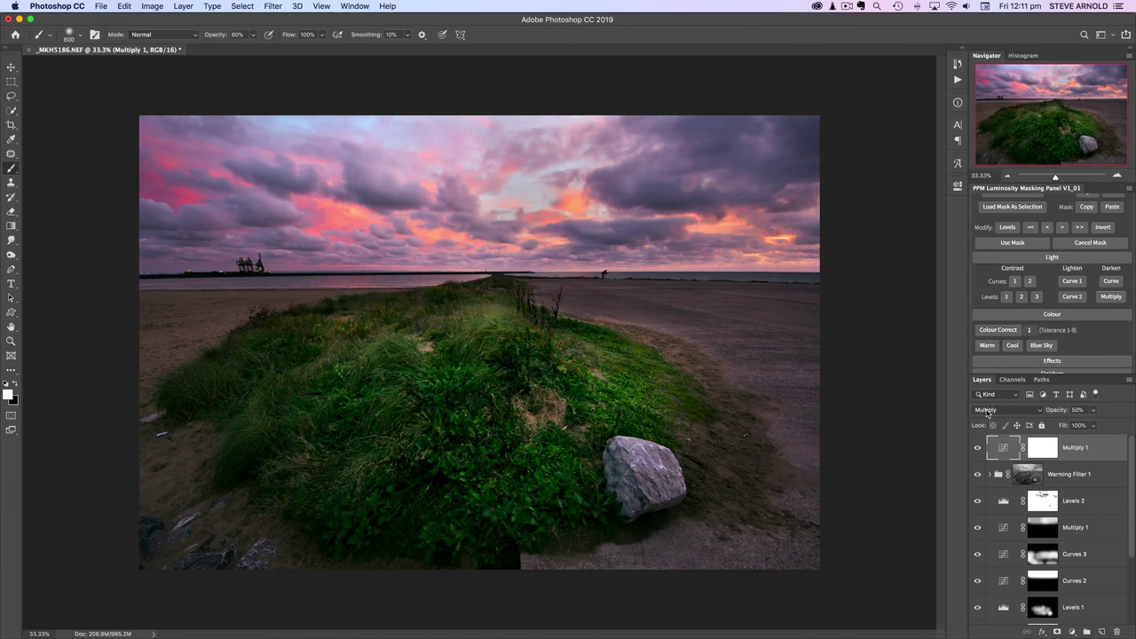
Judge the new top Multiply layer's darkening hidden and shown, and set the layer's opacity to 35%.
click(977, 448)
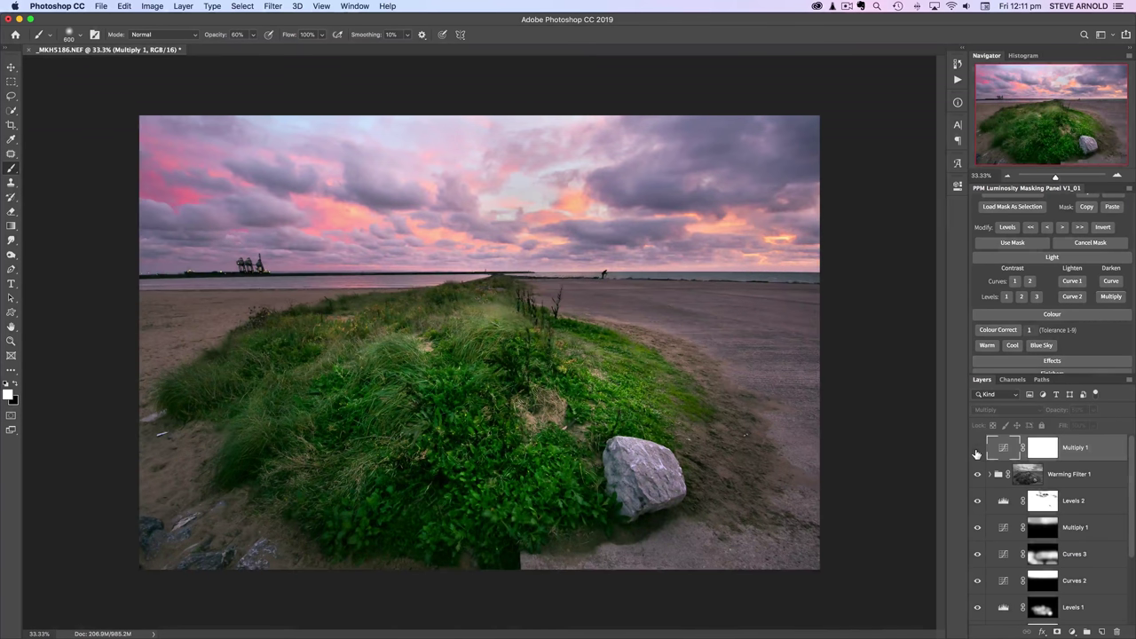
click(977, 448)
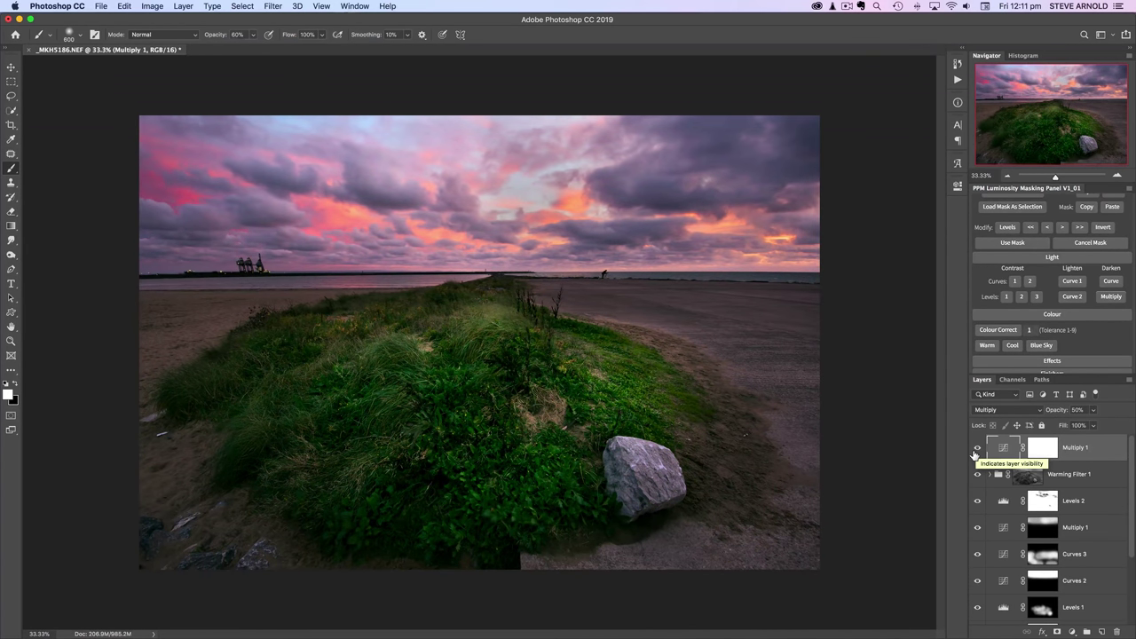
drag(1055, 414, 1081, 414)
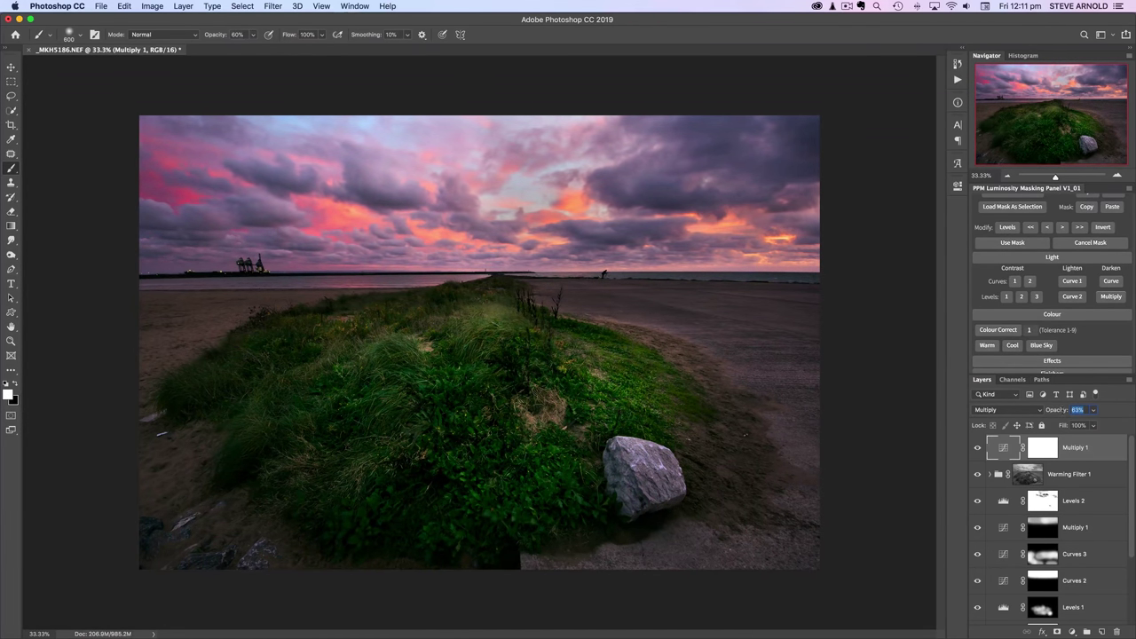
drag(1058, 410, 1055, 410)
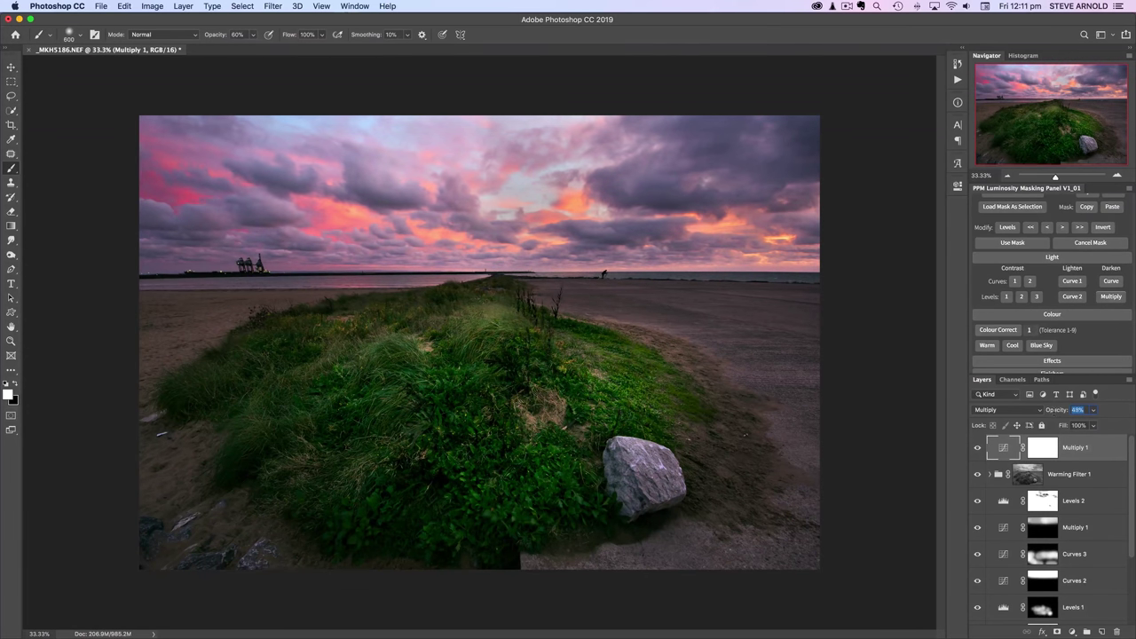
key(Return)
click(977, 451)
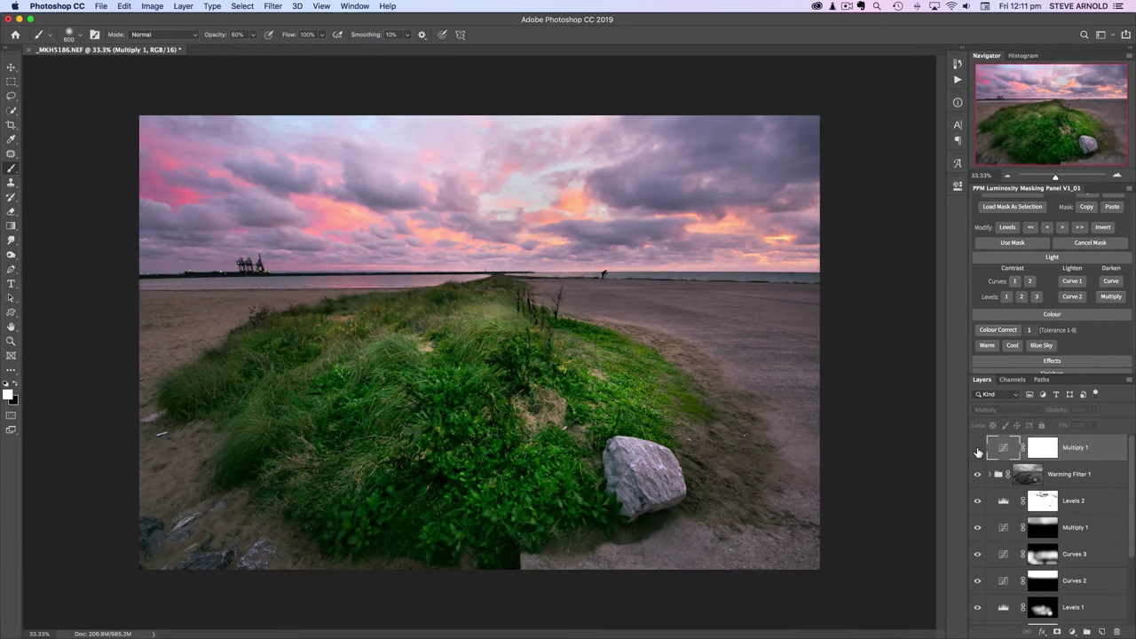
click(977, 450)
drag(1061, 413, 1054, 414)
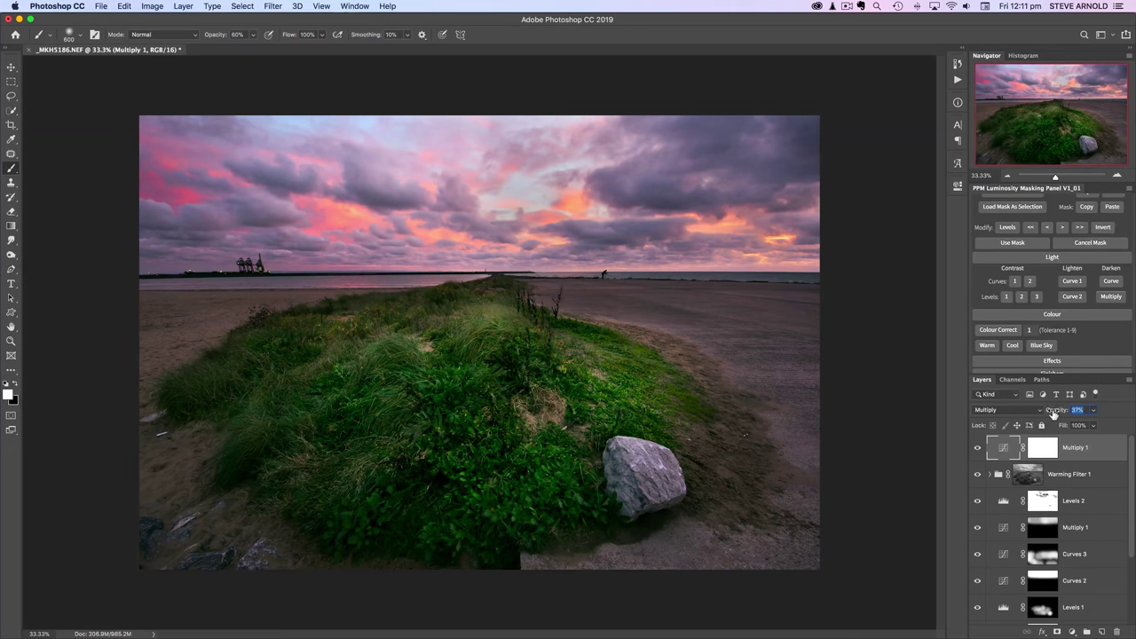
key(Return)
Compare the image with the top Multiply layer hidden and shown at its reduced opacity.
click(976, 451)
click(977, 451)
click(977, 450)
click(977, 451)
Paint black over the grassy mound on the top Multiply layer's mask with a 1300 px brush at 31% opacity.
click(1043, 451)
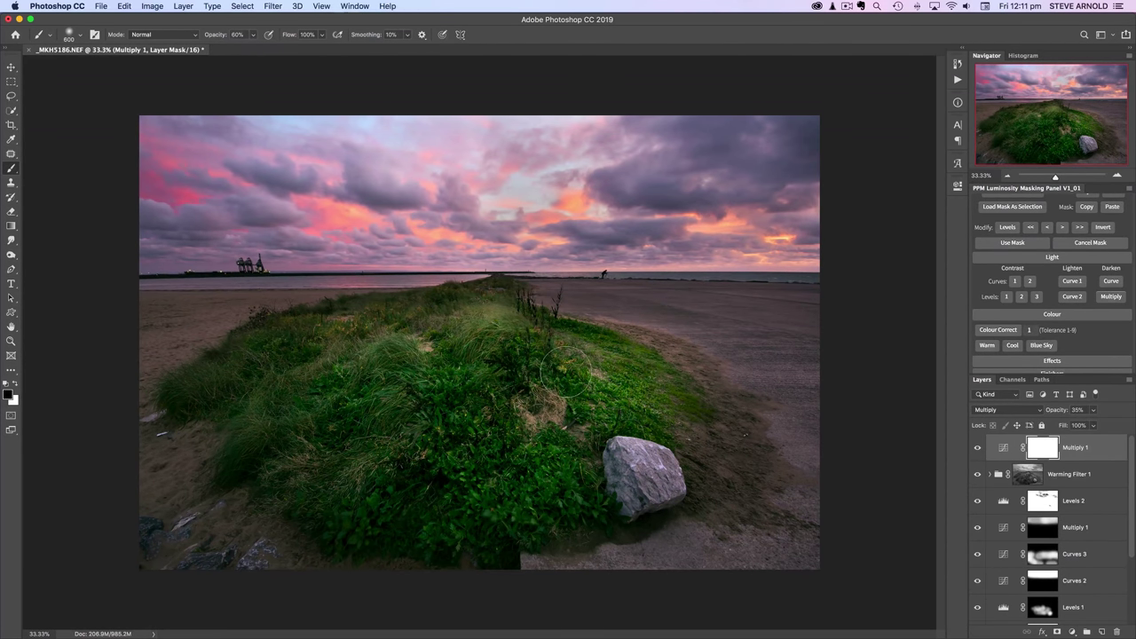
key(bracketright)
key(bracketright)
key(bracketright)
key(bracketright)
key(bracketright)
key(bracketright)
key(bracketright)
drag(224, 40, 202, 41)
mouse_move(483, 311)
mouse_down()
mouse_move(488, 373)
mouse_move(533, 377)
mouse_move(497, 355)
mouse_move(484, 417)
mouse_move(408, 443)
mouse_move(488, 426)
mouse_move(533, 399)
mouse_move(462, 390)
mouse_move(363, 401)
mouse_move(506, 323)
mouse_move(466, 432)
mouse_move(559, 408)
mouse_move(585, 417)
mouse_move(399, 346)
mouse_move(325, 352)
mouse_up()
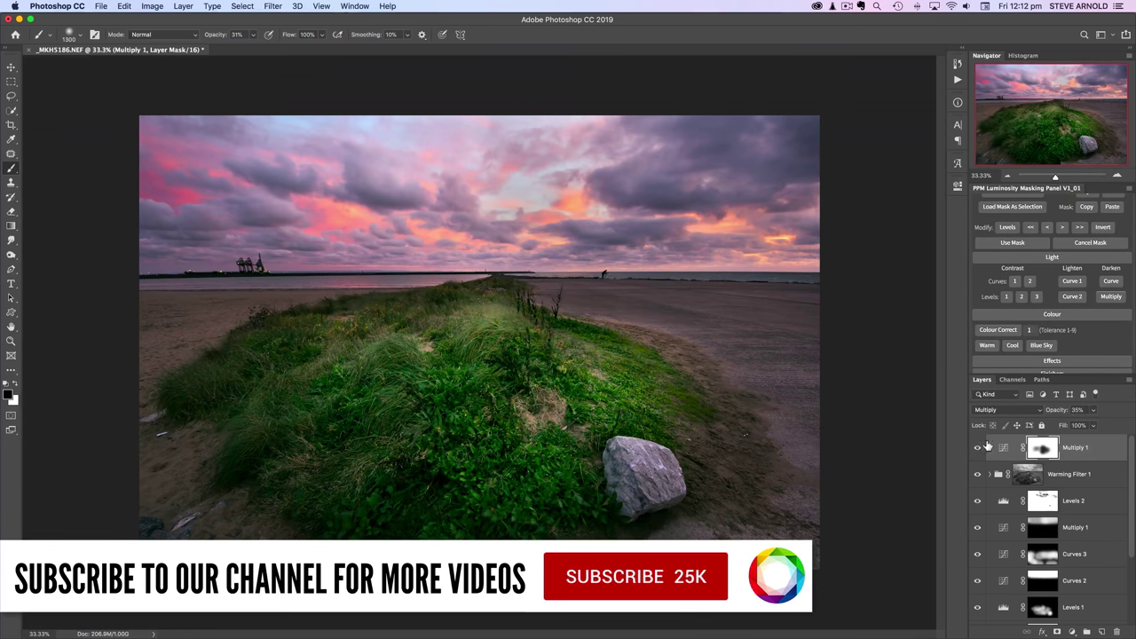
Compare the image with the masked top Multiply layer hidden and shown.
click(980, 454)
click(979, 454)
click(980, 454)
click(980, 454)
click(979, 454)
click(979, 455)
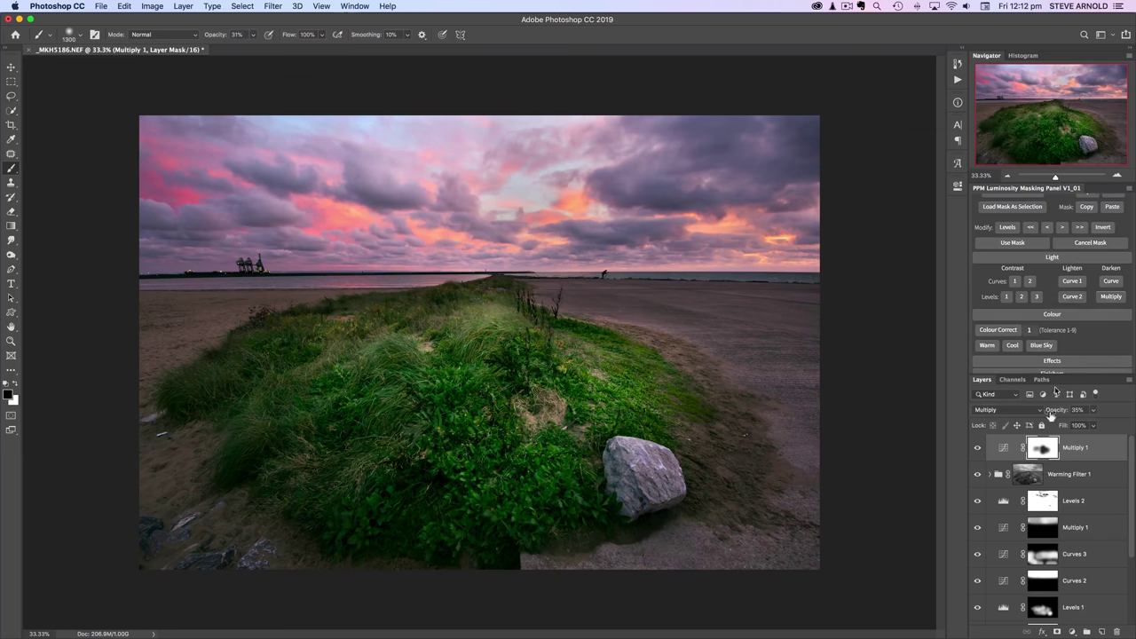
Build the level 0 luminosity mask and load it as a selection.
scroll(1050, 296, up, 4)
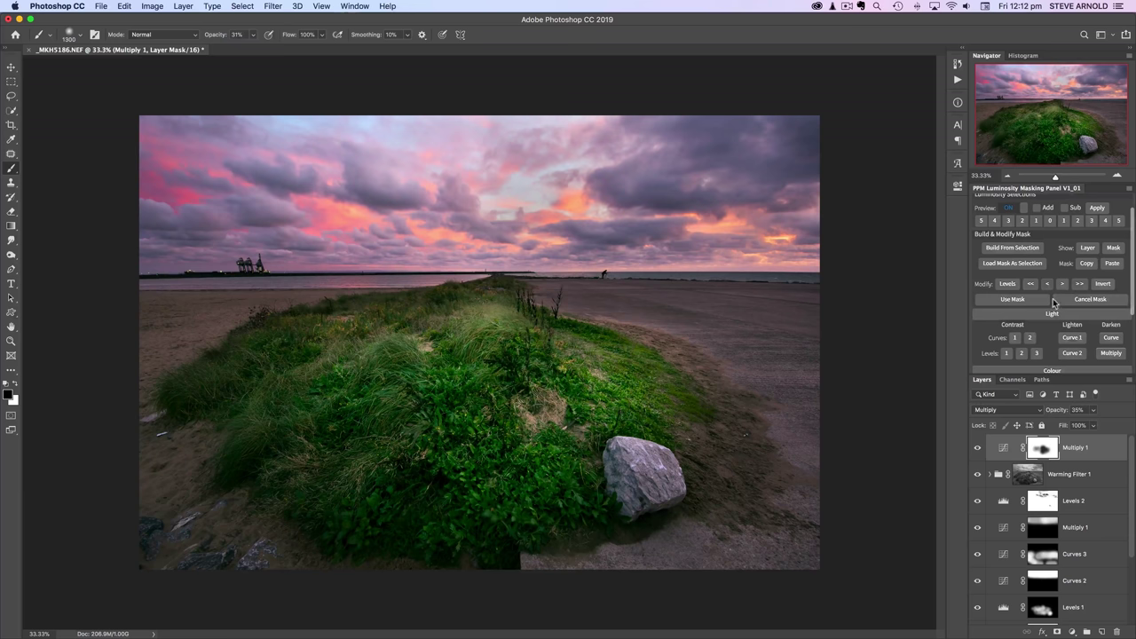
click(1050, 243)
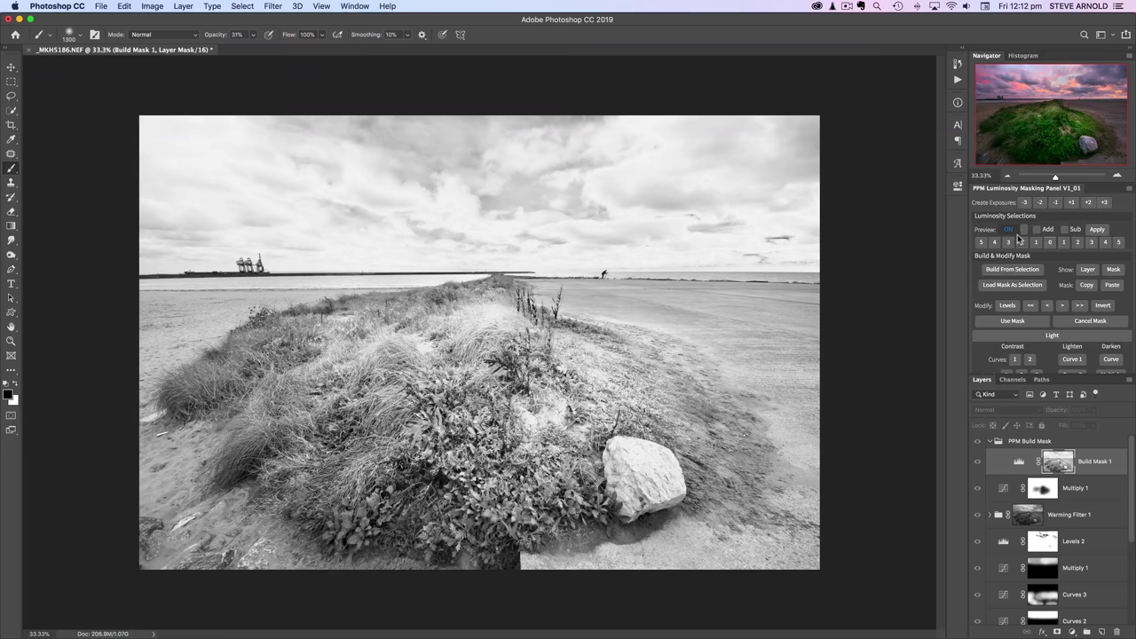
scroll(1060, 286, down, 3)
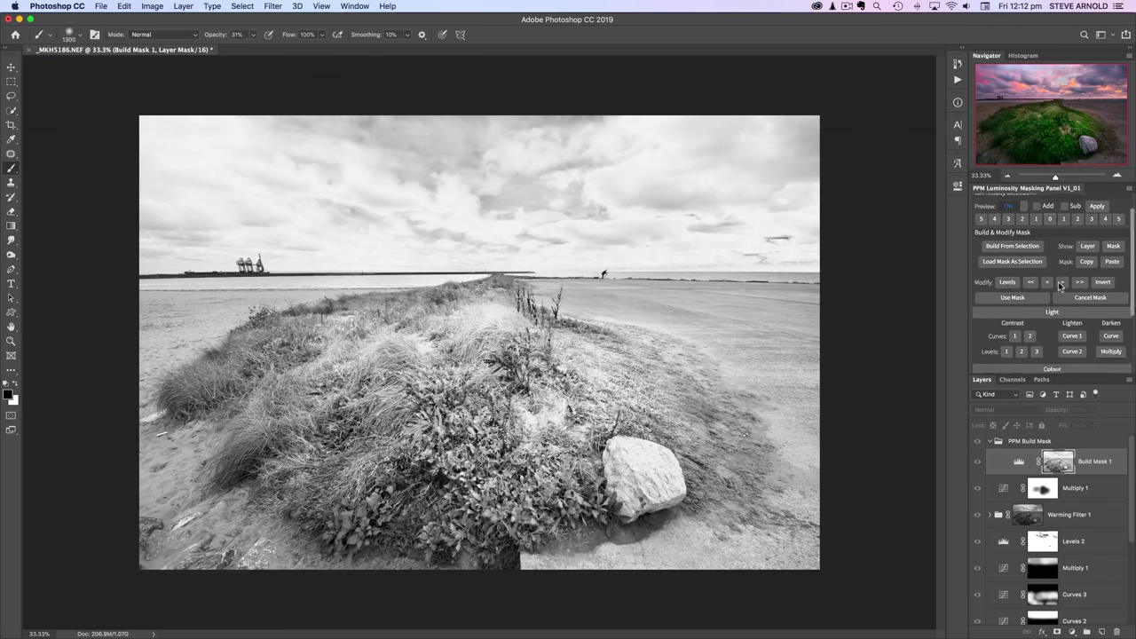
click(1019, 269)
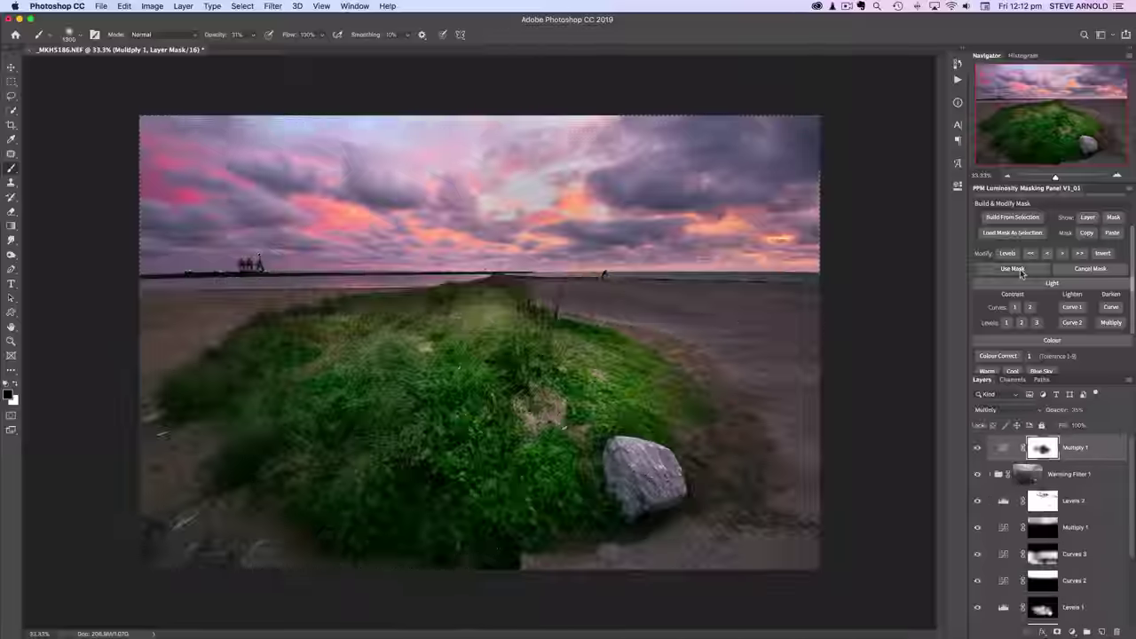
scroll(1050, 285, down, 1)
scroll(1050, 284, down, 1)
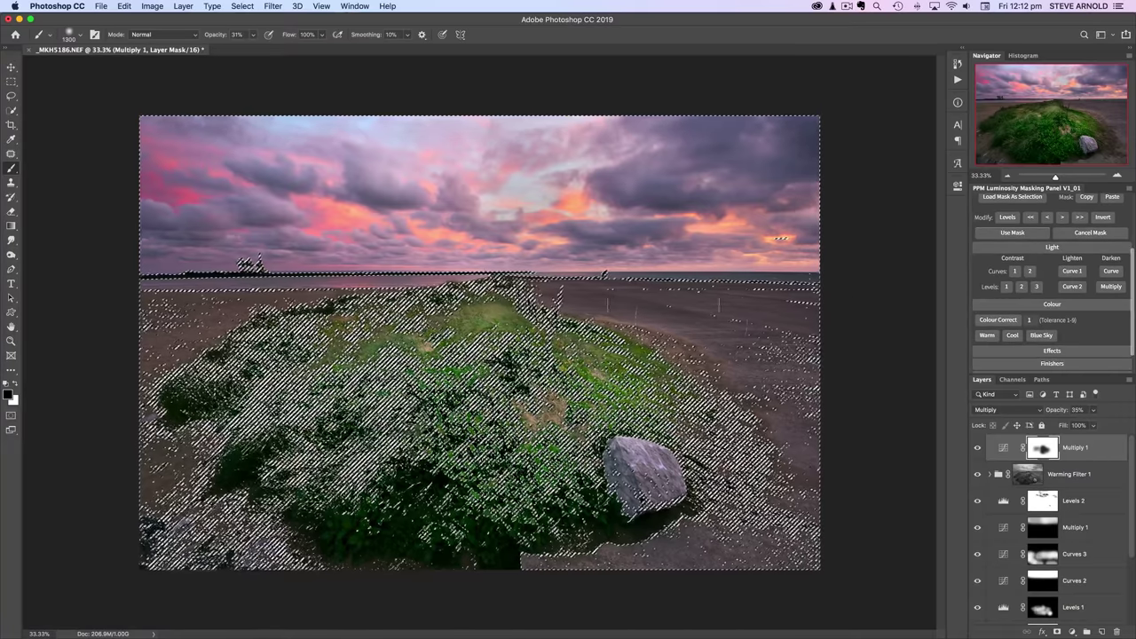
Add a Multiply darkening layer masked by the loaded luminosity selection and compare the image with it hidden and shown.
click(1108, 286)
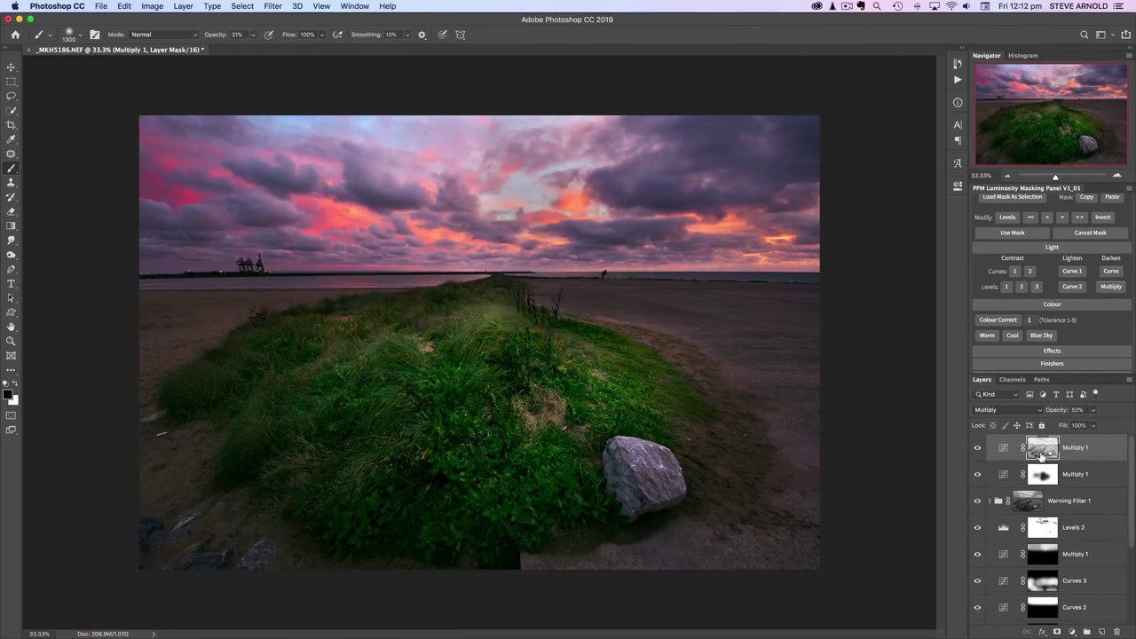
click(978, 448)
click(978, 449)
click(978, 449)
click(978, 449)
Reduce the brush size to 500 px.
key(bracketleft)
key(bracketleft)
key(bracketleft)
key(bracketleft)
key(bracketleft)
key(bracketleft)
key(bracketleft)
key(bracketleft)
Try an unmasked Multiply layer, comparing its effect with the luminosity-masked Multiply layer, and delete the unmasked one.
click(977, 449)
click(978, 449)
click(977, 449)
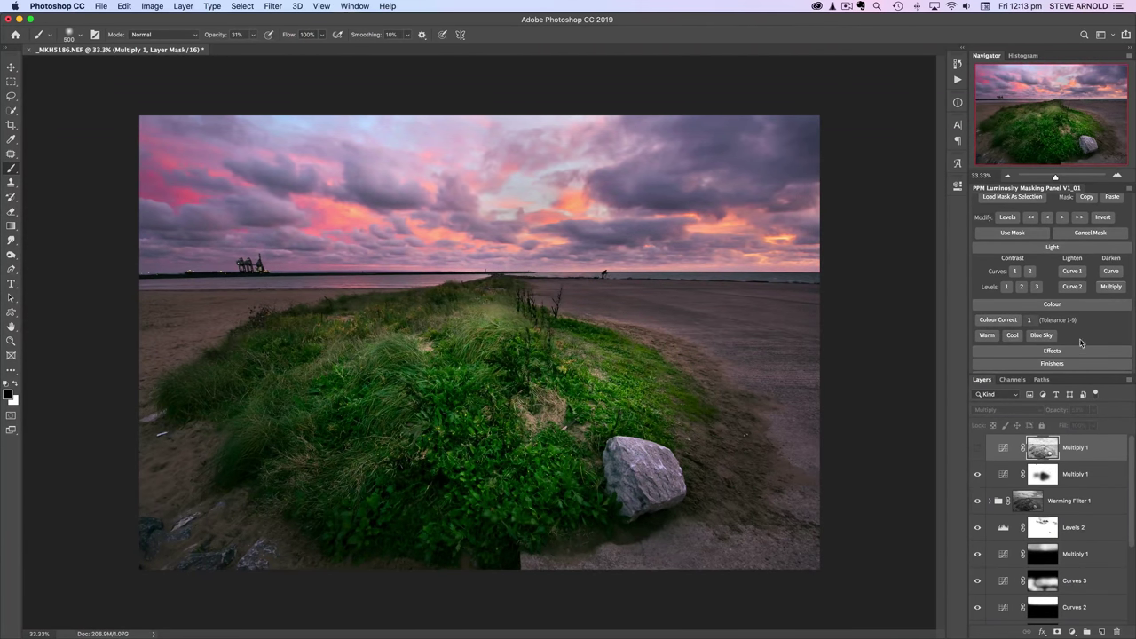
click(1110, 287)
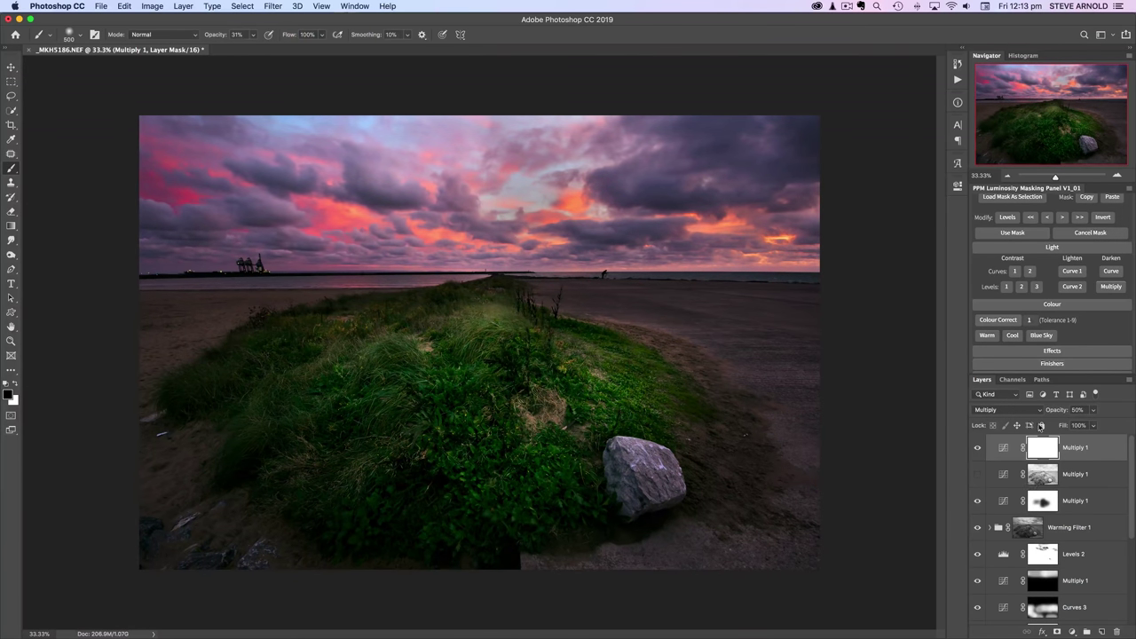
click(976, 451)
click(975, 449)
click(979, 449)
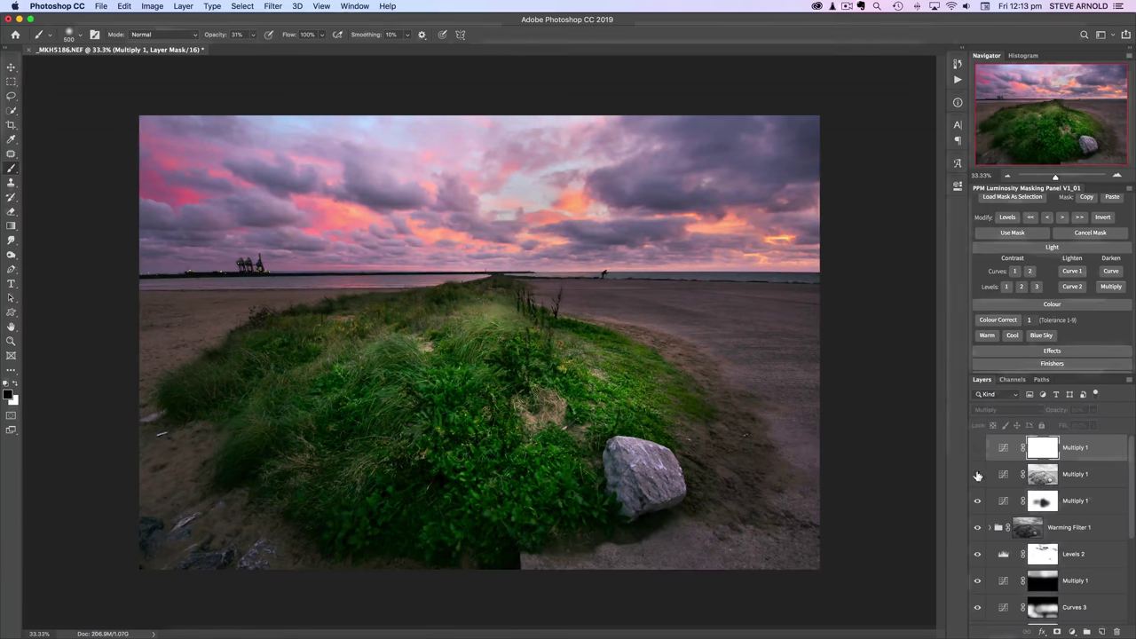
click(976, 474)
click(976, 474)
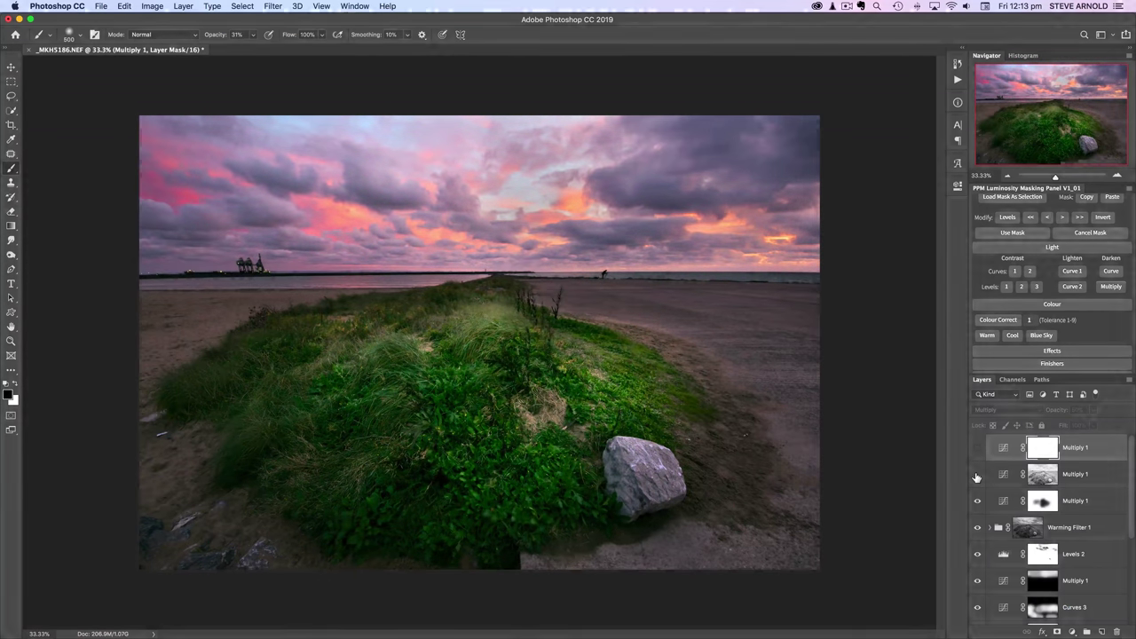
click(976, 475)
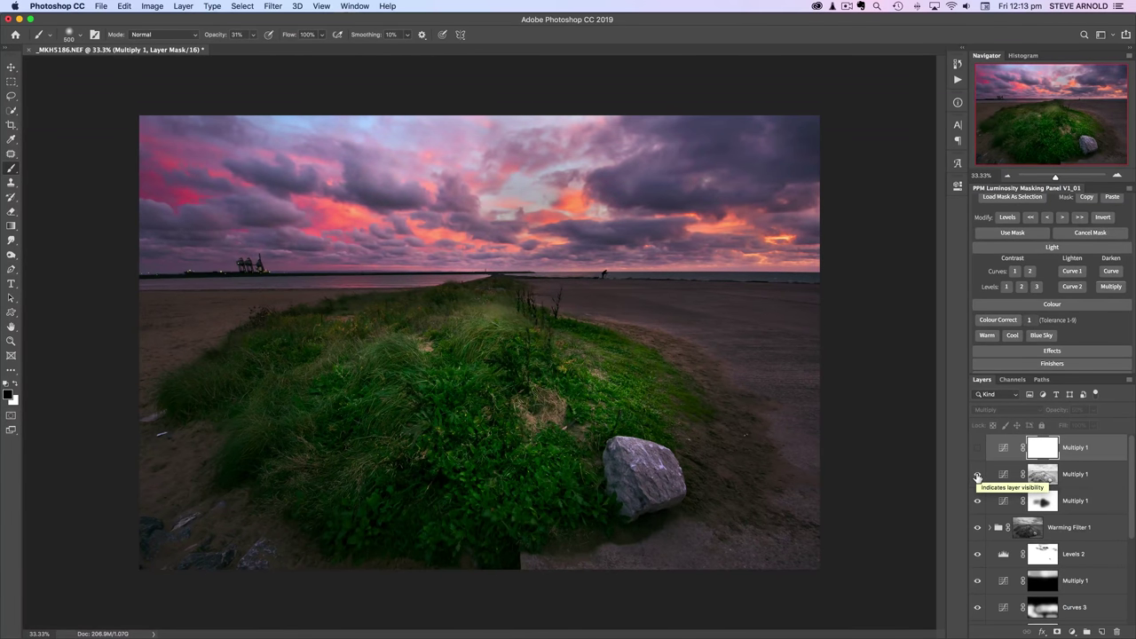
click(976, 474)
click(976, 474)
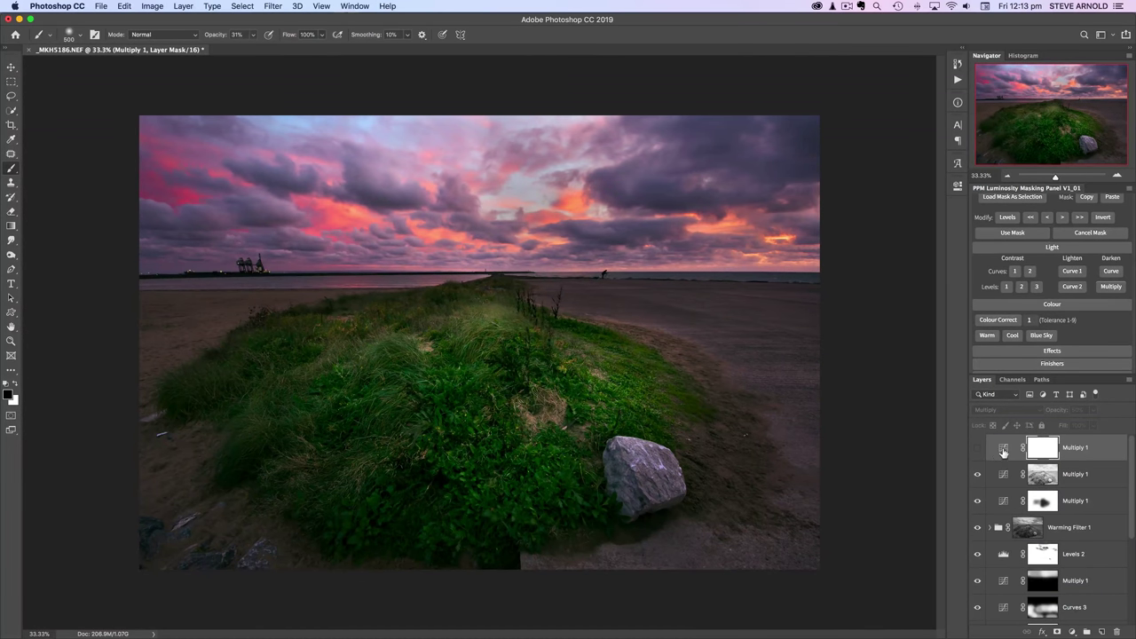
drag(1006, 448, 1117, 632)
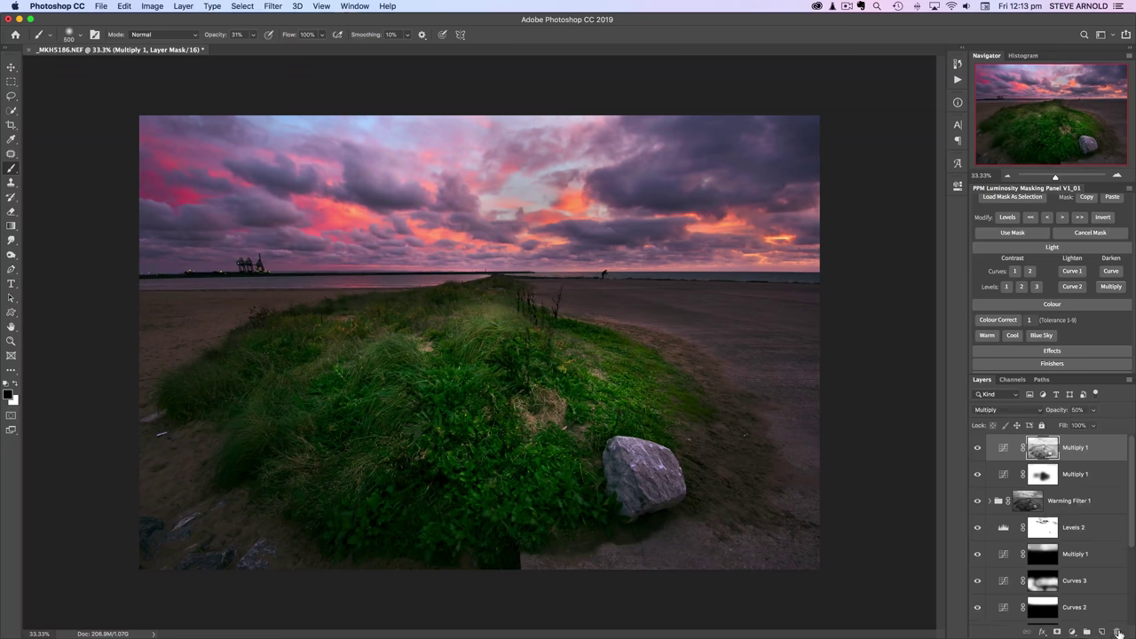
Compare the image with the luminosity-masked Multiply layer and the Multiply layer beneath it each hidden and shown.
click(977, 450)
click(978, 449)
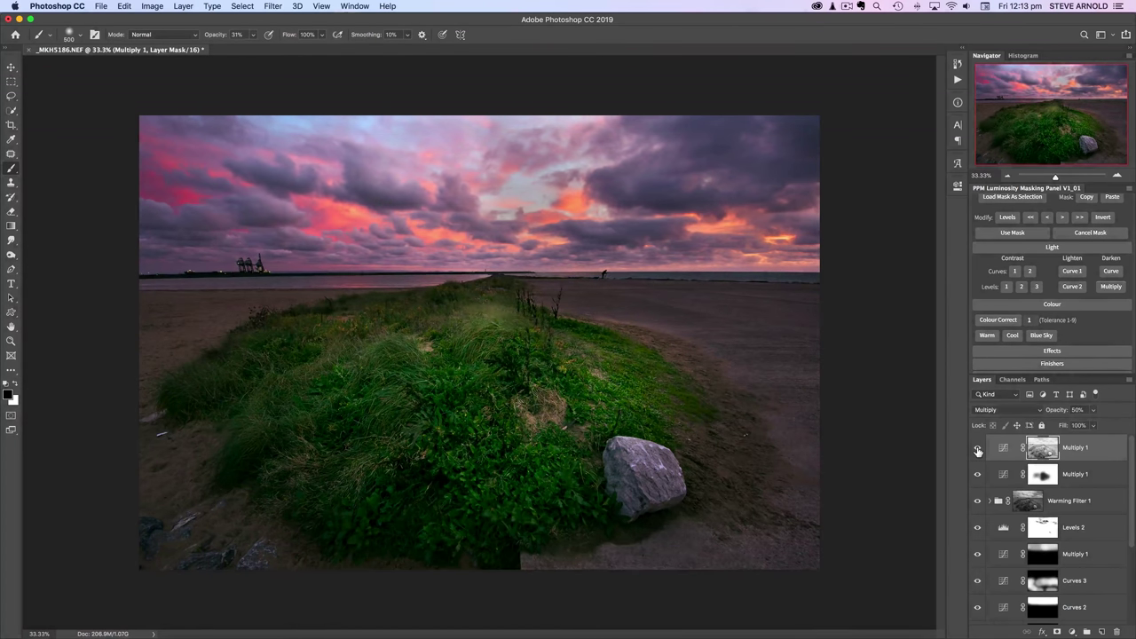
click(978, 450)
click(978, 450)
mouse_move(256, 389)
mouse_down()
mouse_move(262, 347)
mouse_move(192, 386)
mouse_move(279, 345)
mouse_up()
click(978, 450)
click(979, 451)
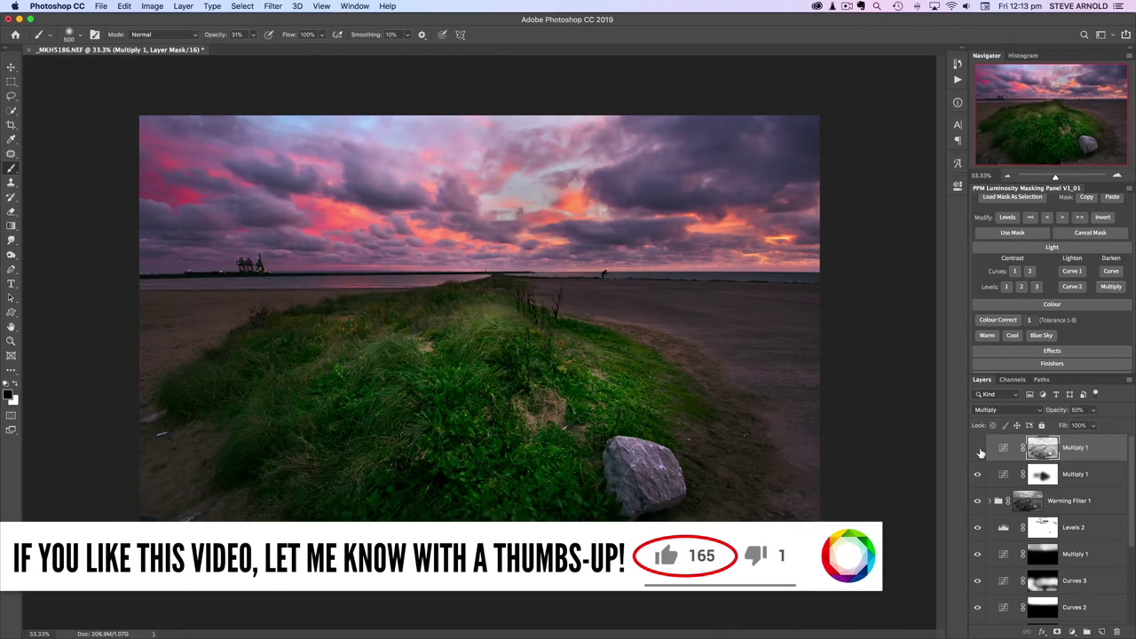
click(979, 451)
click(978, 451)
click(977, 475)
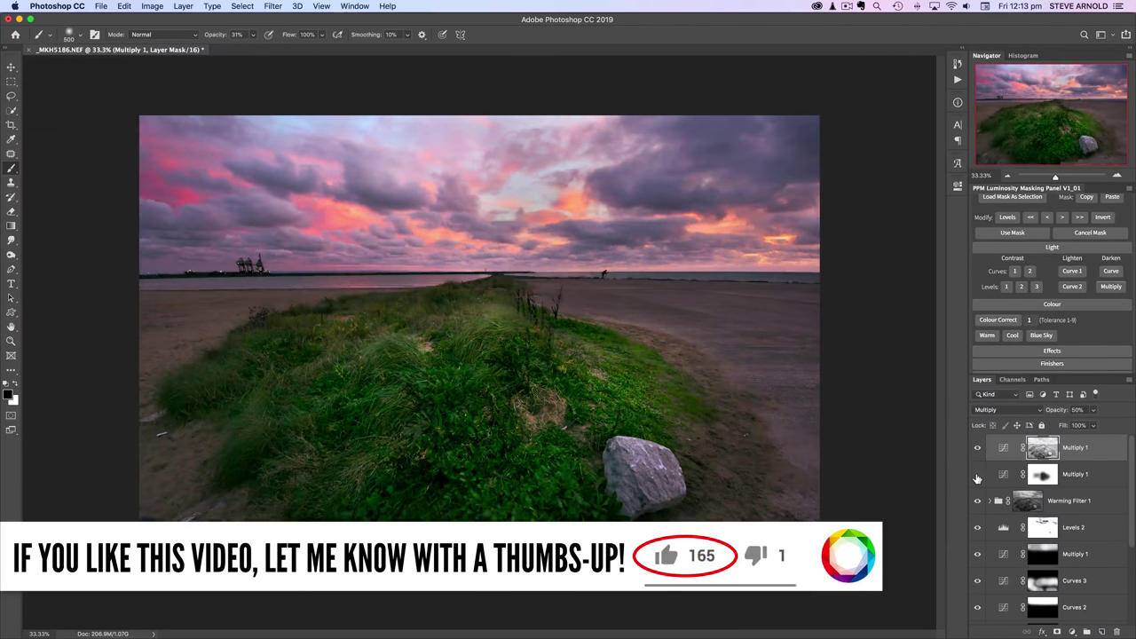
click(976, 476)
Paint black over more of the grassy mound on the lower Multiply layer's mask at 31% opacity and compare both Multiply layers hidden and shown.
click(1042, 474)
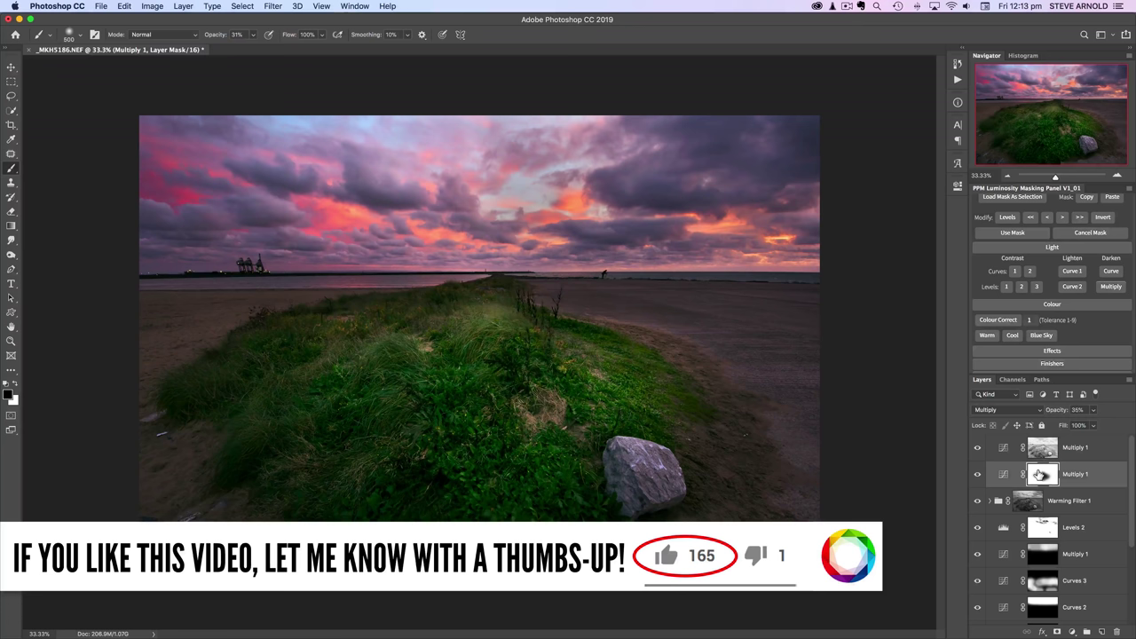
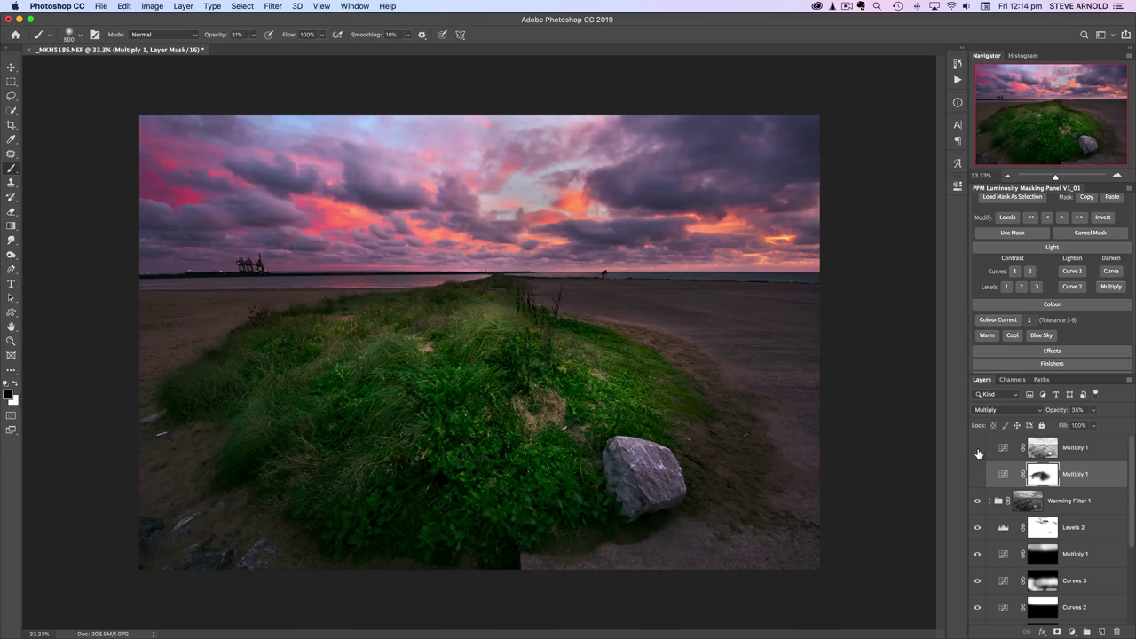
drag(977, 475, 973, 451)
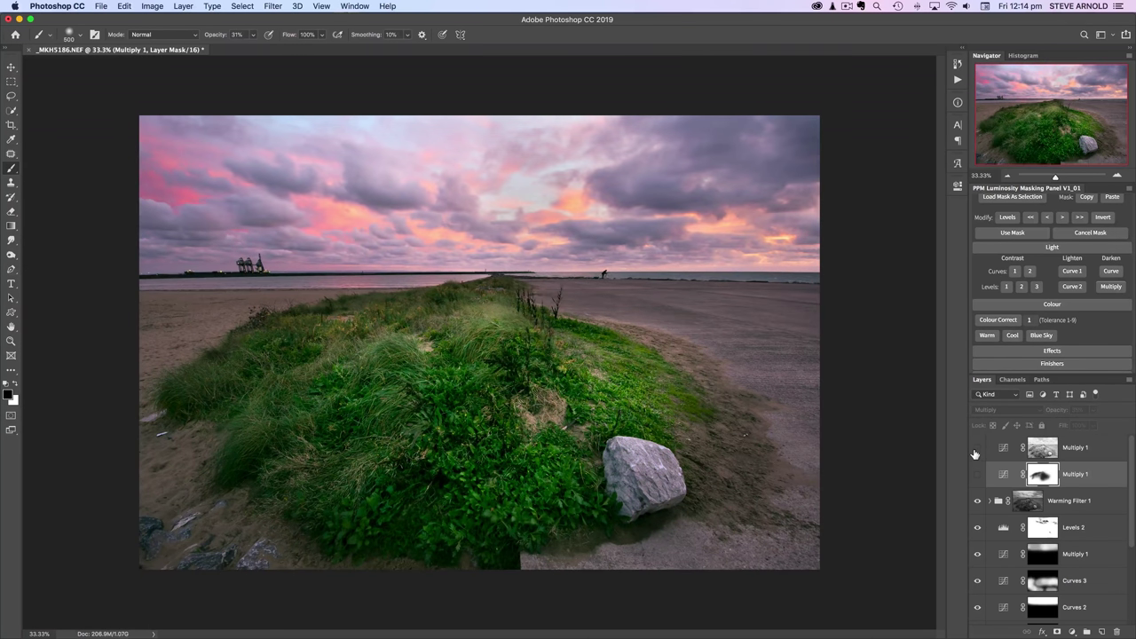
drag(976, 451, 977, 477)
click(977, 476)
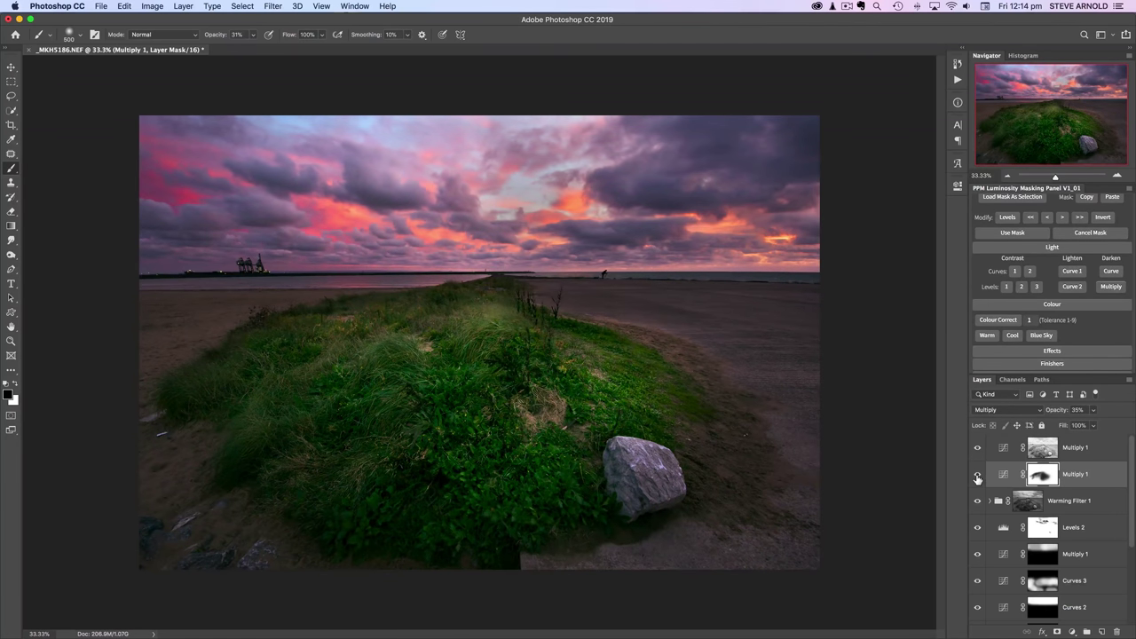
mouse_move(977, 451)
mouse_down()
mouse_move(977, 476)
mouse_move(977, 451)
mouse_up()
Examine the overall tonal balance of the image at 6.25% zoom and return to 25%.
click(1008, 177)
click(1008, 177)
click(1008, 177)
click(1008, 177)
click(1008, 176)
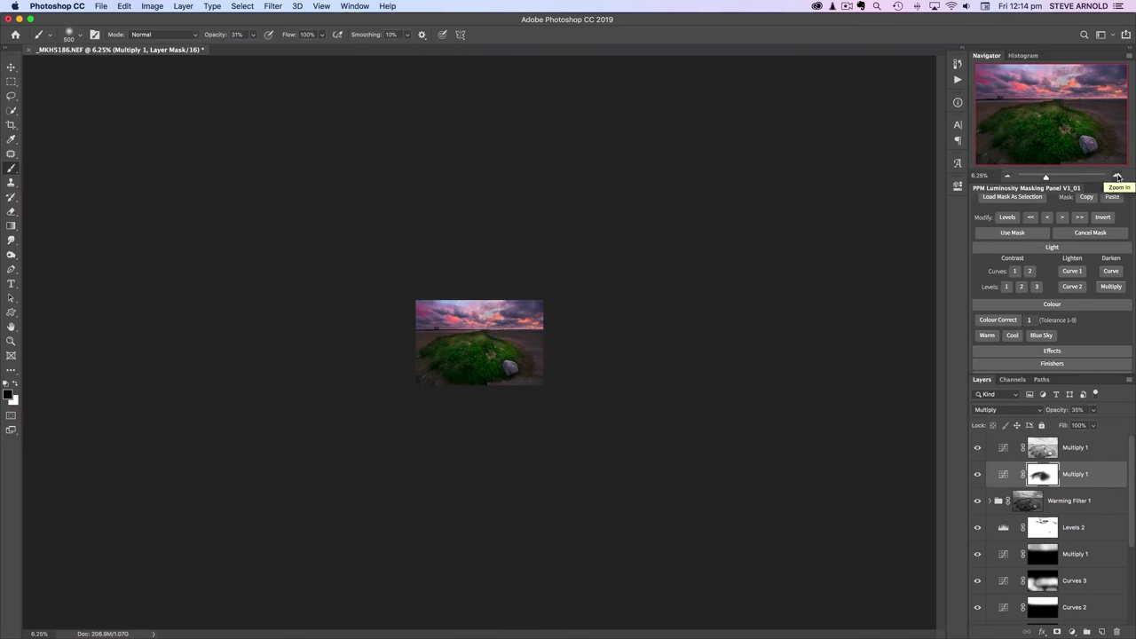
click(1117, 176)
click(1117, 177)
click(1117, 177)
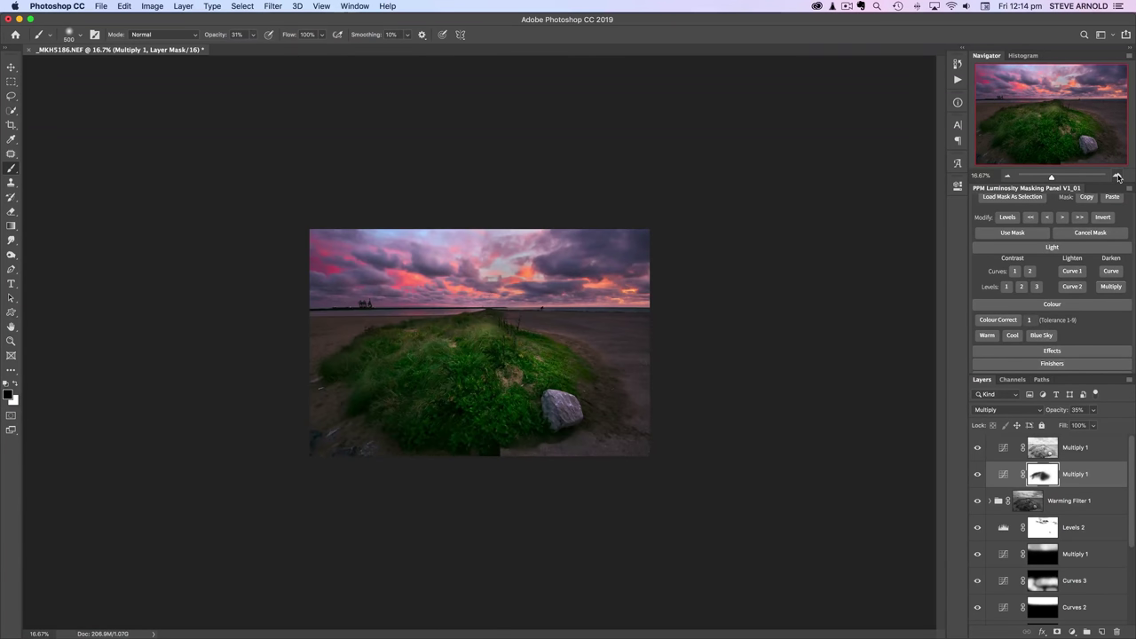
click(1117, 177)
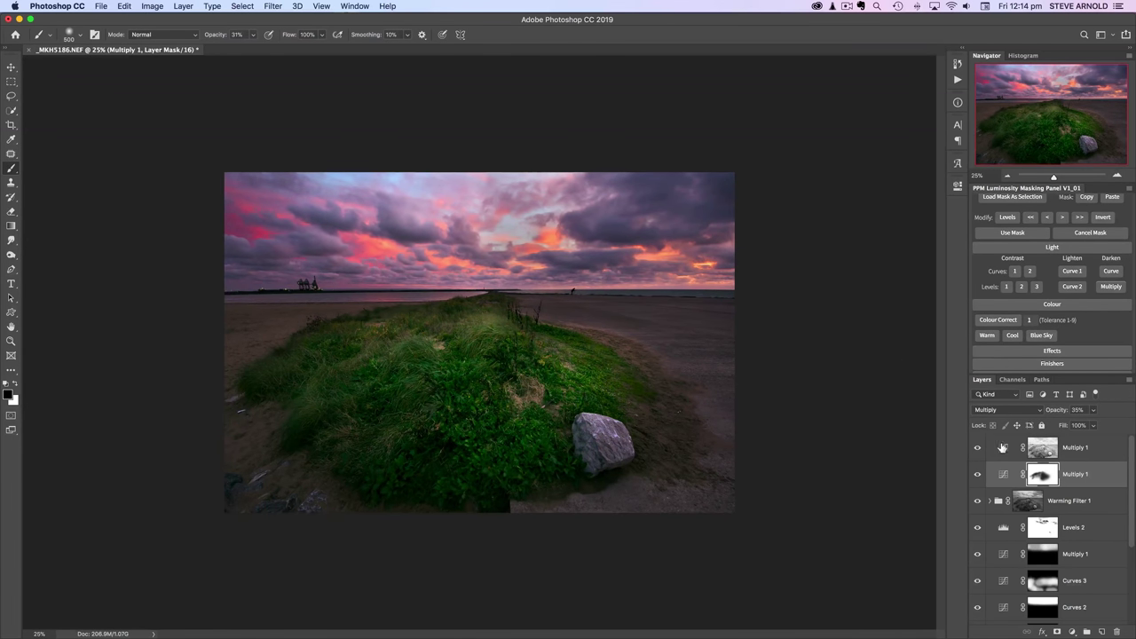
Try lowering the red channel with a Curves layer above the top Multiply layer, and discard that layer.
click(1003, 449)
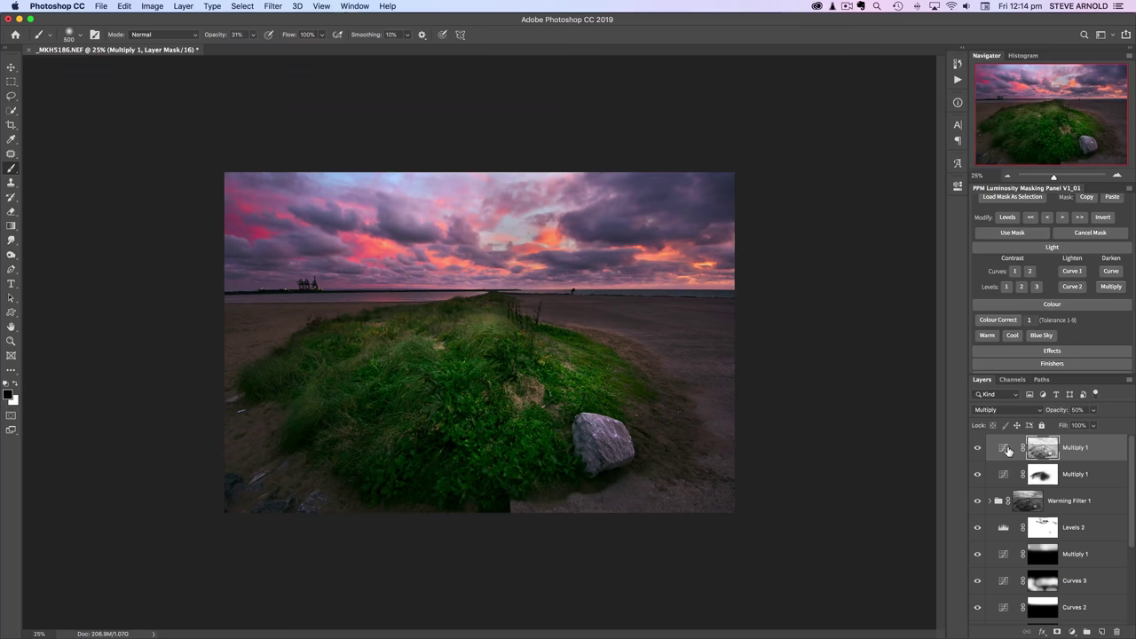
click(1071, 630)
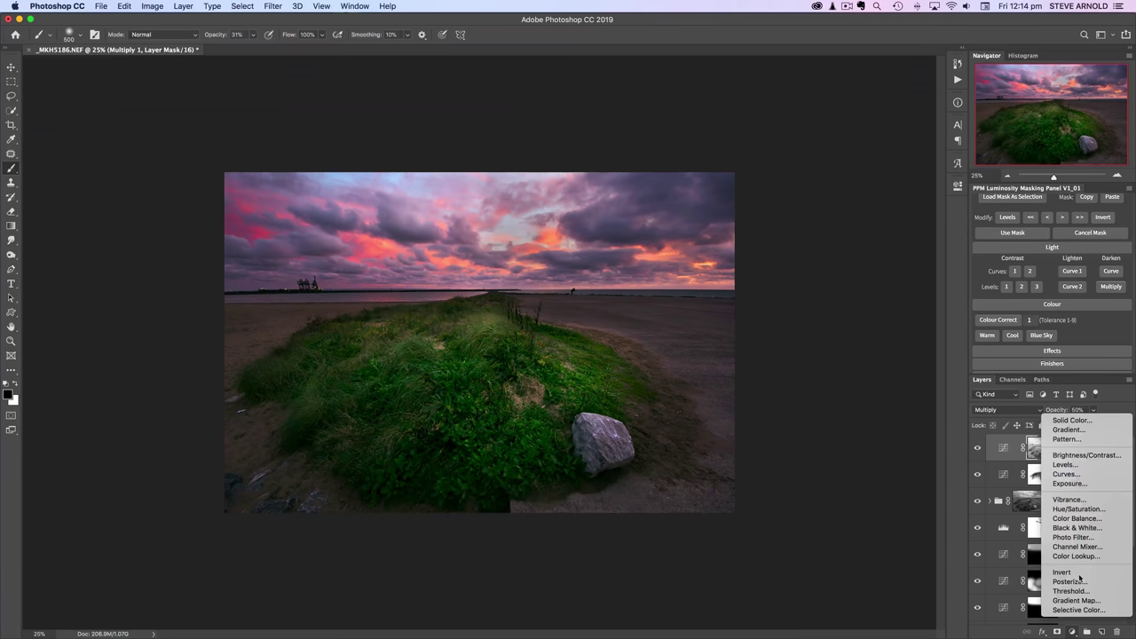
click(1079, 477)
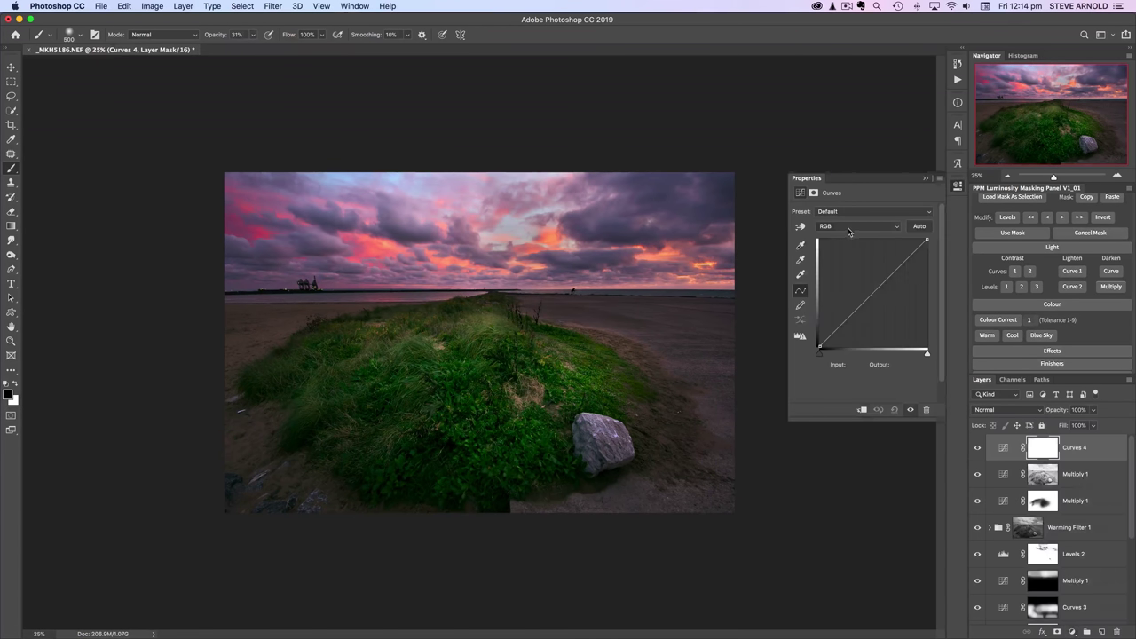
click(850, 229)
click(852, 234)
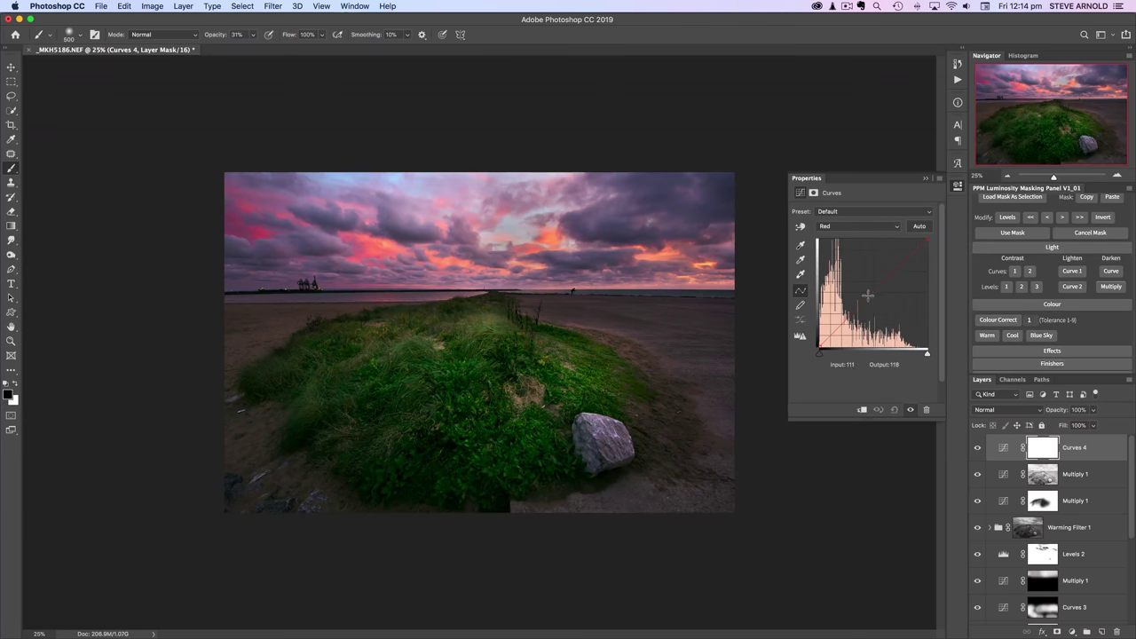
click(868, 297)
drag(868, 301, 875, 309)
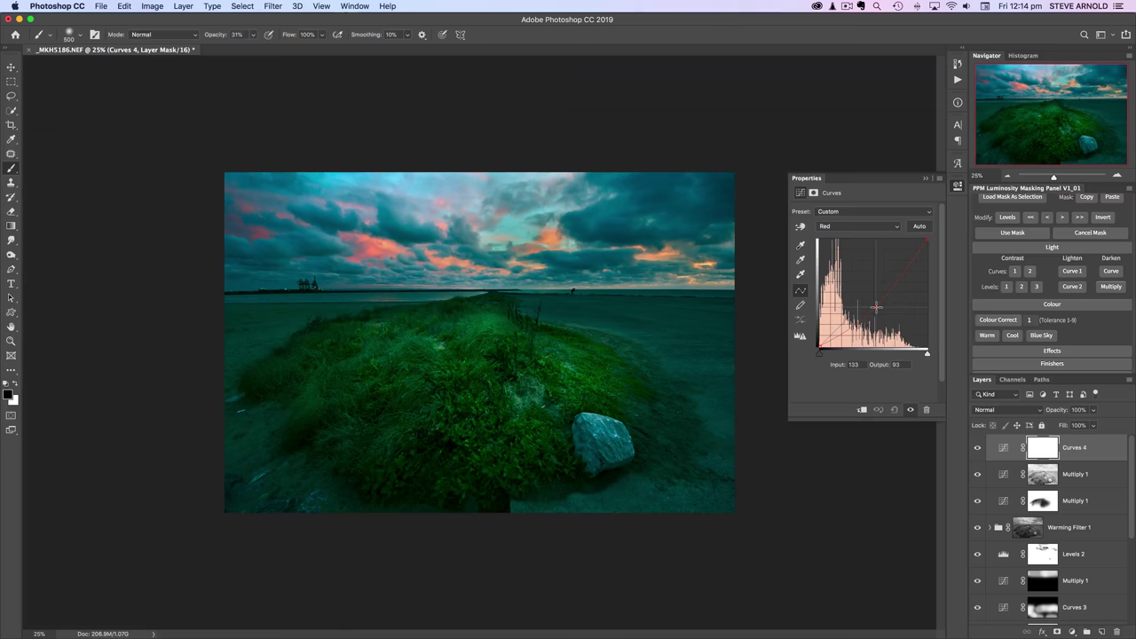
drag(875, 307, 877, 292)
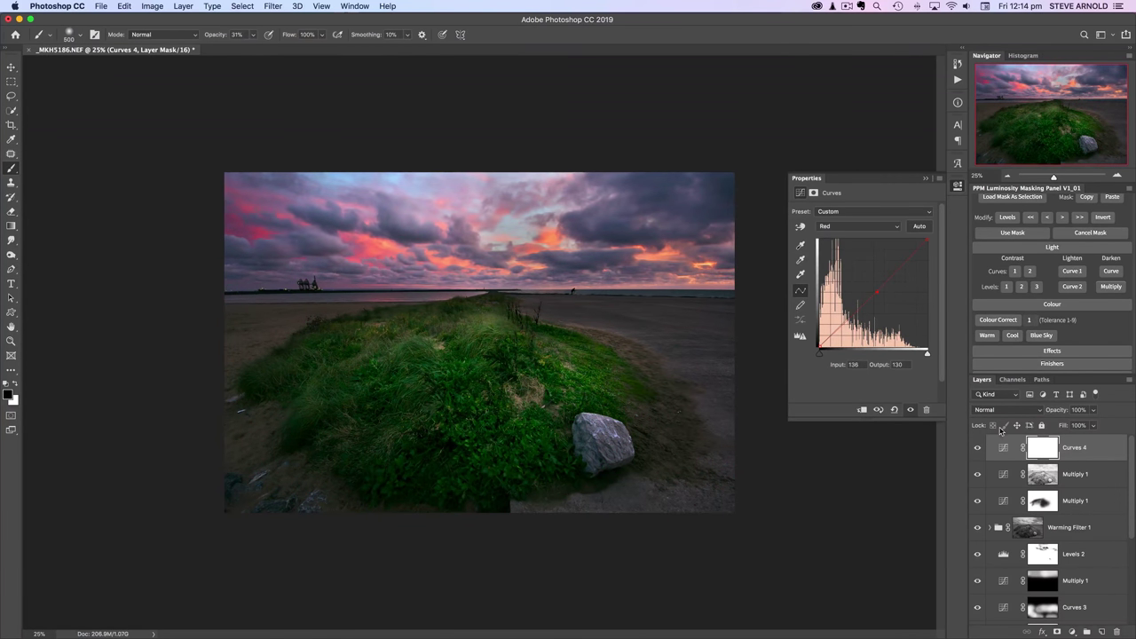
drag(1002, 451, 1117, 631)
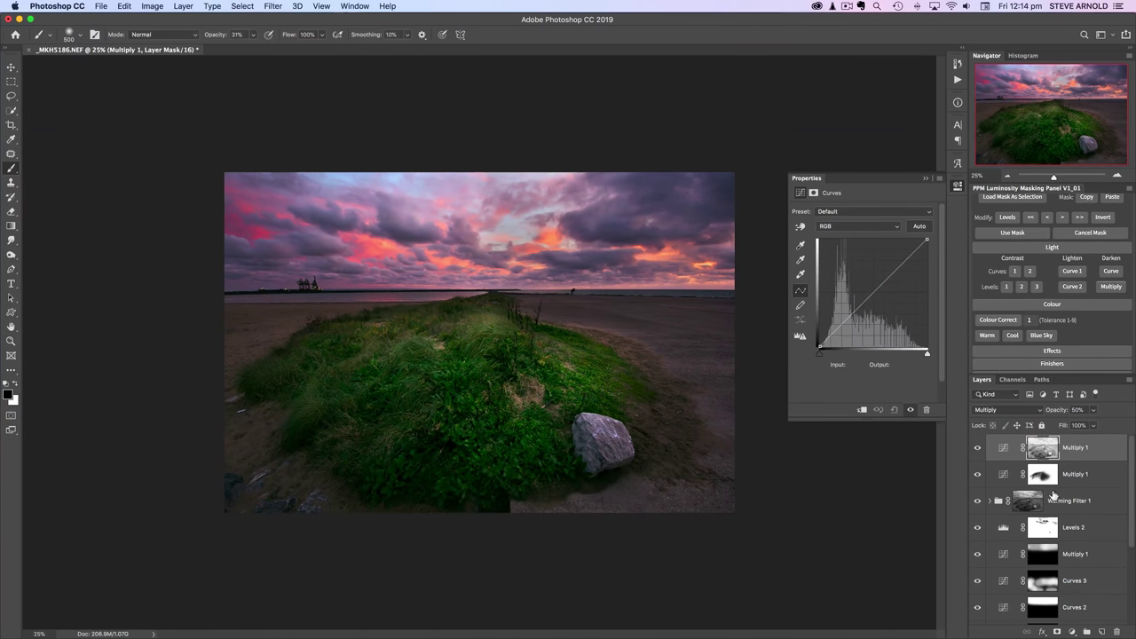
Add a Hue/Saturation adjustment layer above the top Multiply layer and slightly reduce the Master saturation.
click(1072, 631)
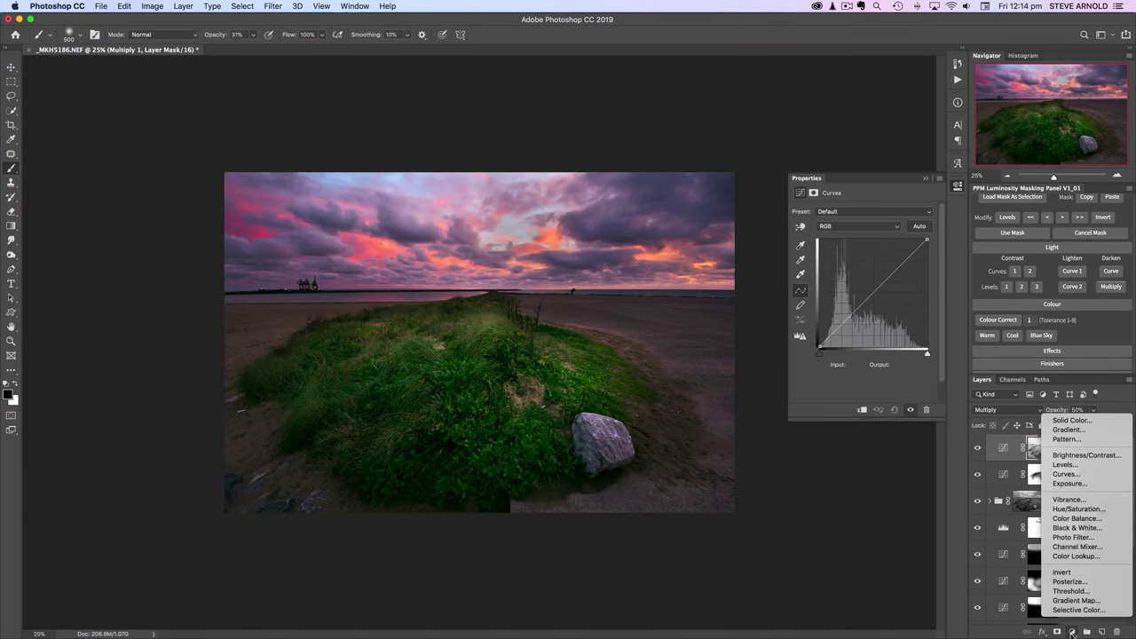
click(1091, 511)
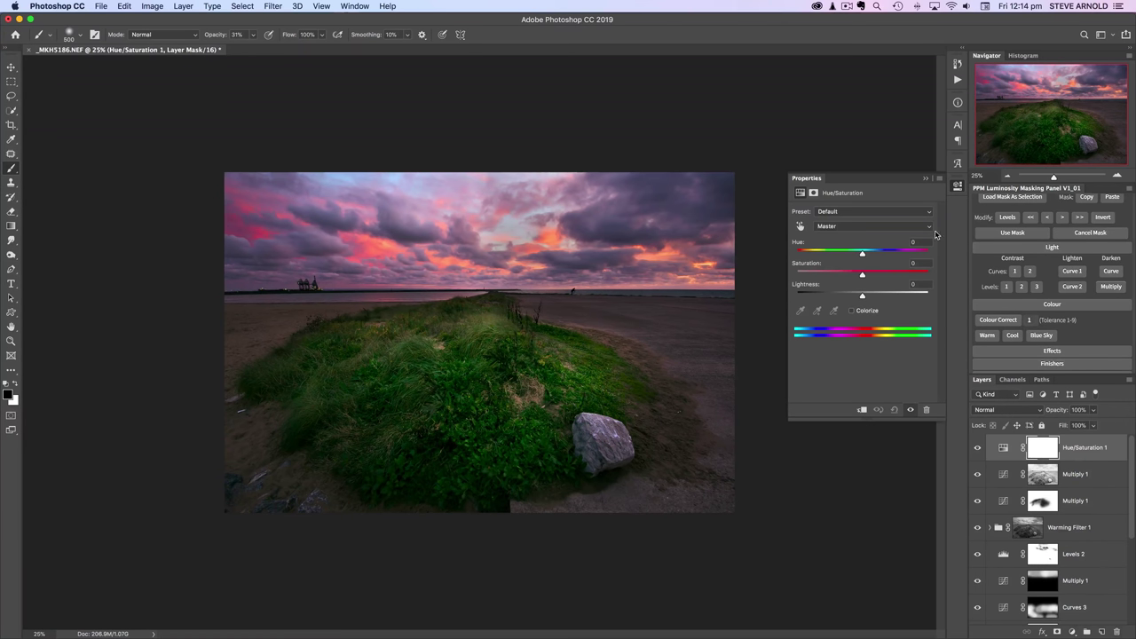
mouse_move(861, 274)
mouse_down()
mouse_move(839, 278)
mouse_move(875, 278)
mouse_move(845, 279)
mouse_up()
click(957, 187)
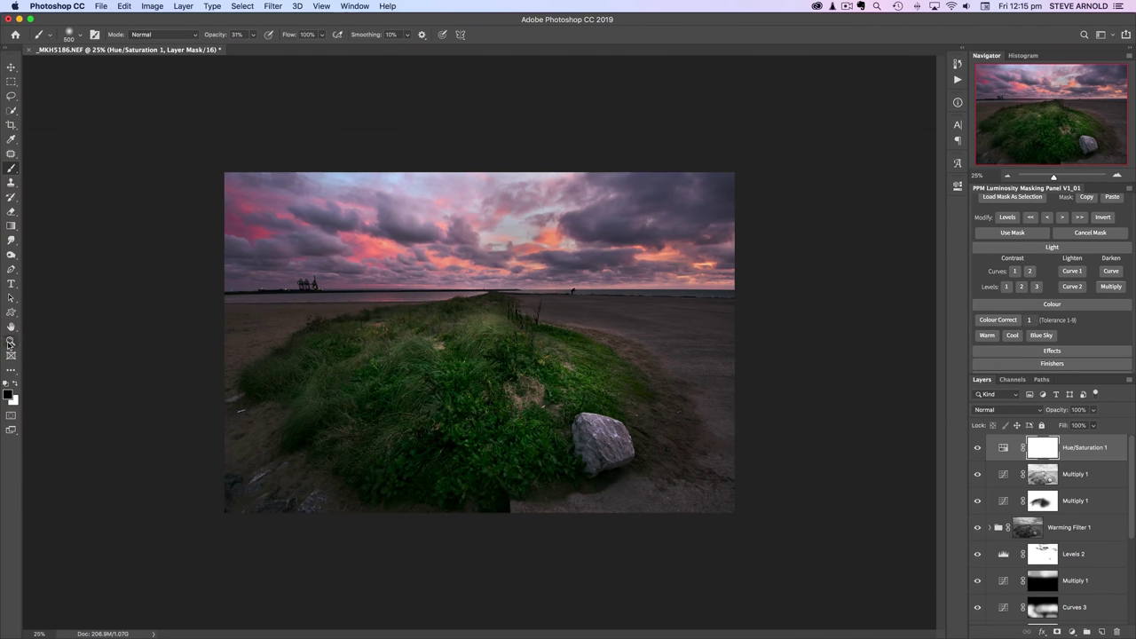
Paint black over the grassy mound on the Hue/Saturation mask with a 1600 px brush at 31% opacity.
key(bracketright)
key(bracketright)
key(bracketright)
key(bracketright)
key(bracketright)
key(bracketright)
key(bracketright)
key(bracketright)
key(bracketright)
key(bracketright)
key(bracketright)
mouse_move(279, 363)
mouse_down()
mouse_move(479, 345)
mouse_move(341, 365)
mouse_move(590, 393)
mouse_move(312, 367)
mouse_move(555, 358)
mouse_move(390, 381)
mouse_move(473, 349)
mouse_move(432, 413)
mouse_move(432, 444)
mouse_move(609, 434)
mouse_move(654, 418)
mouse_move(556, 365)
mouse_move(464, 363)
mouse_move(360, 388)
mouse_move(374, 430)
mouse_move(615, 441)
mouse_up()
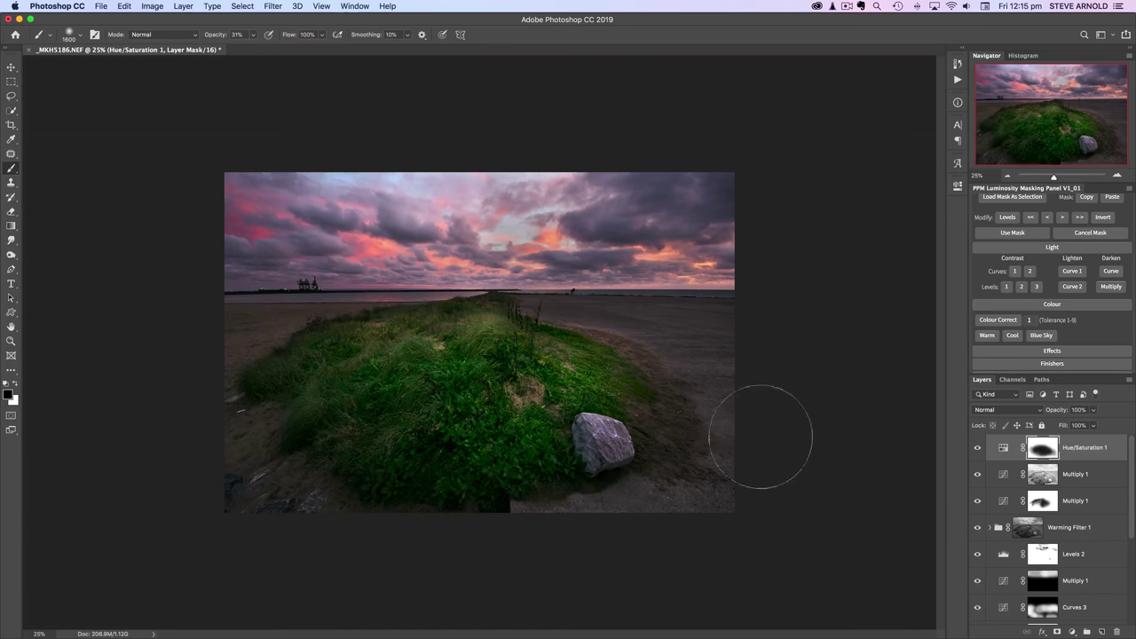
Compare the image with the masked Hue/Saturation layer hidden and shown.
click(978, 449)
click(978, 449)
click(978, 449)
click(978, 449)
click(978, 449)
click(978, 449)
click(978, 449)
click(977, 449)
click(978, 449)
click(978, 449)
click(978, 449)
click(978, 449)
click(978, 449)
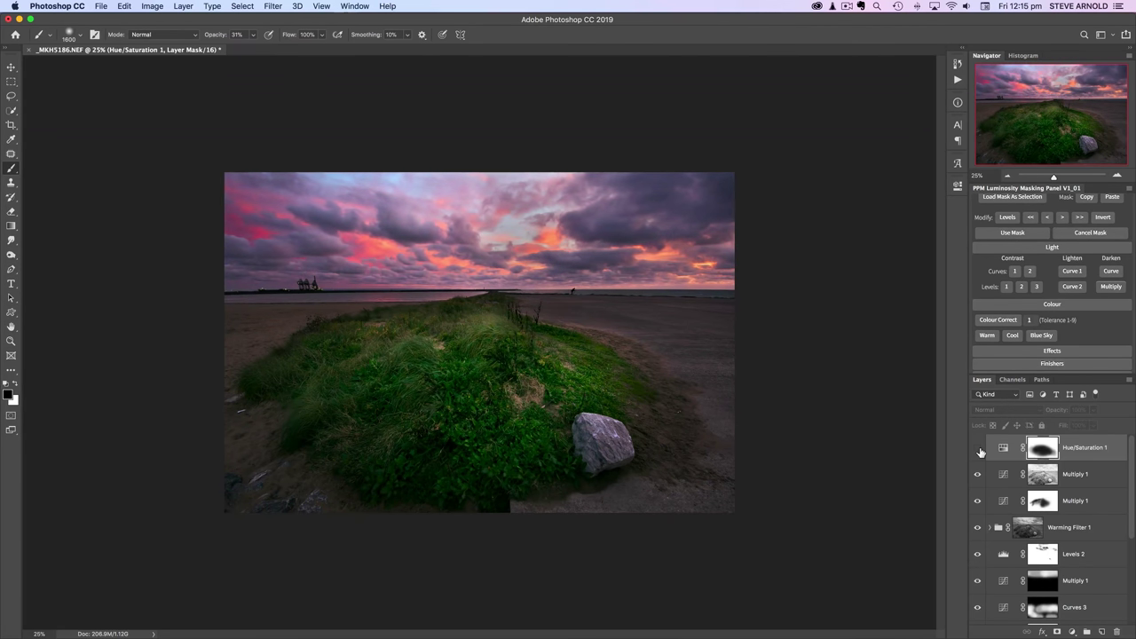
click(977, 449)
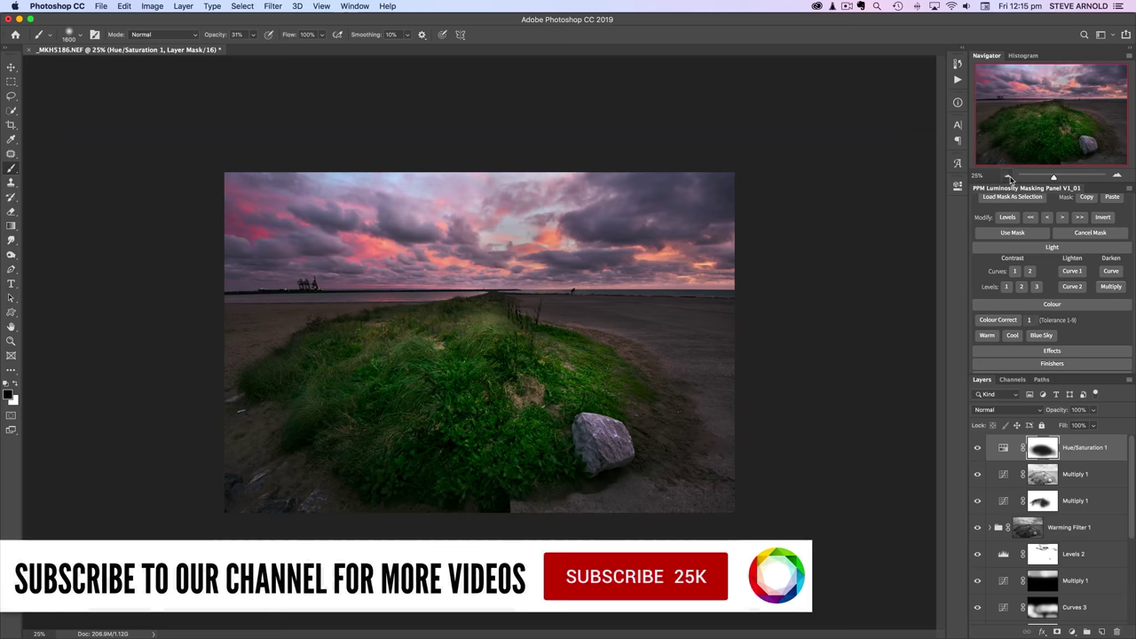
Examine the desaturated image's overall balance at 4% zoom and return to 25%.
click(1007, 178)
click(1008, 178)
click(1008, 178)
click(1008, 178)
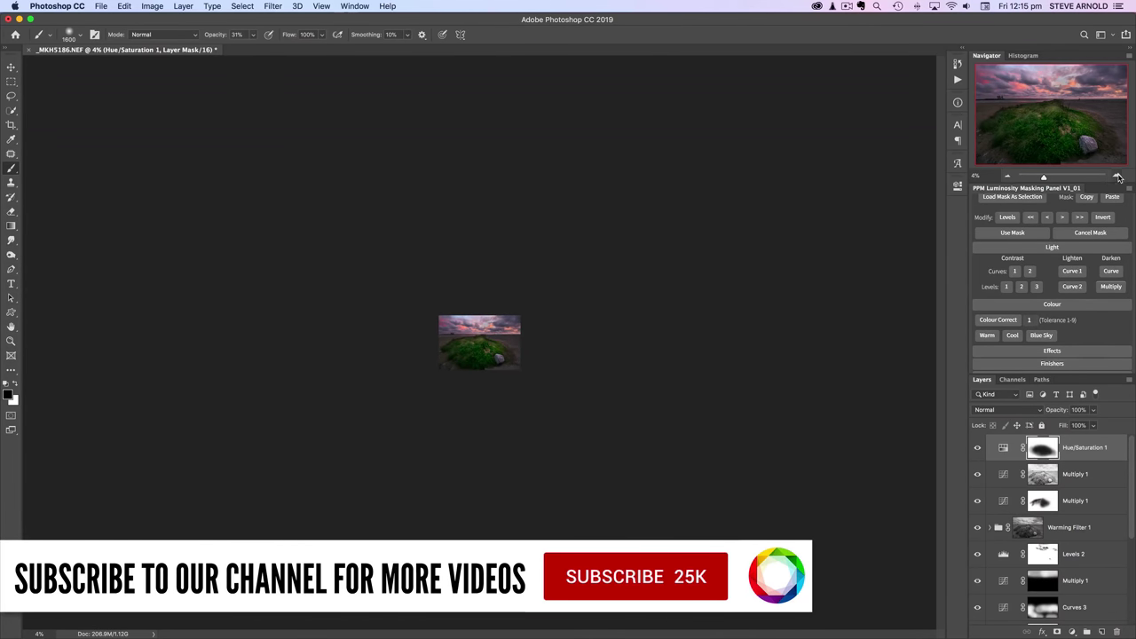
click(1118, 177)
click(1118, 178)
click(1118, 177)
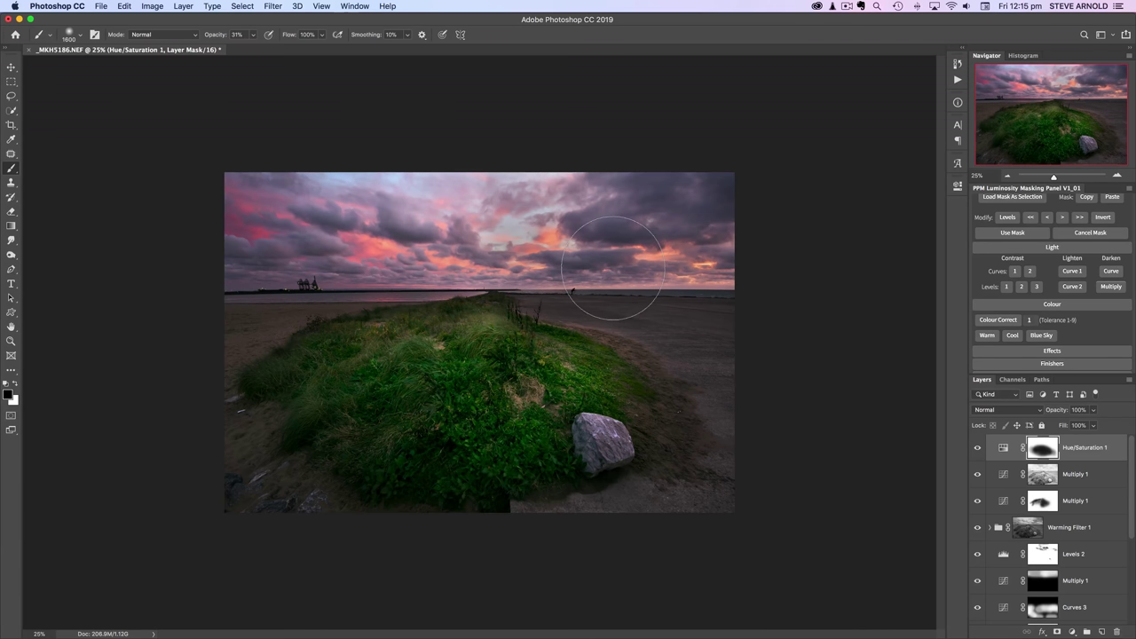
Recheck the Hue/Saturation layer's effect on the sky and sand by switching its visibility off and on.
click(977, 451)
click(977, 452)
click(977, 451)
click(977, 451)
click(977, 451)
click(977, 451)
click(977, 451)
click(977, 451)
Target the Hue/Saturation layer's adjustment and build the level 0 luminosity mask above it.
click(1003, 447)
scroll(1038, 297, up, 3)
scroll(1040, 301, up, 2)
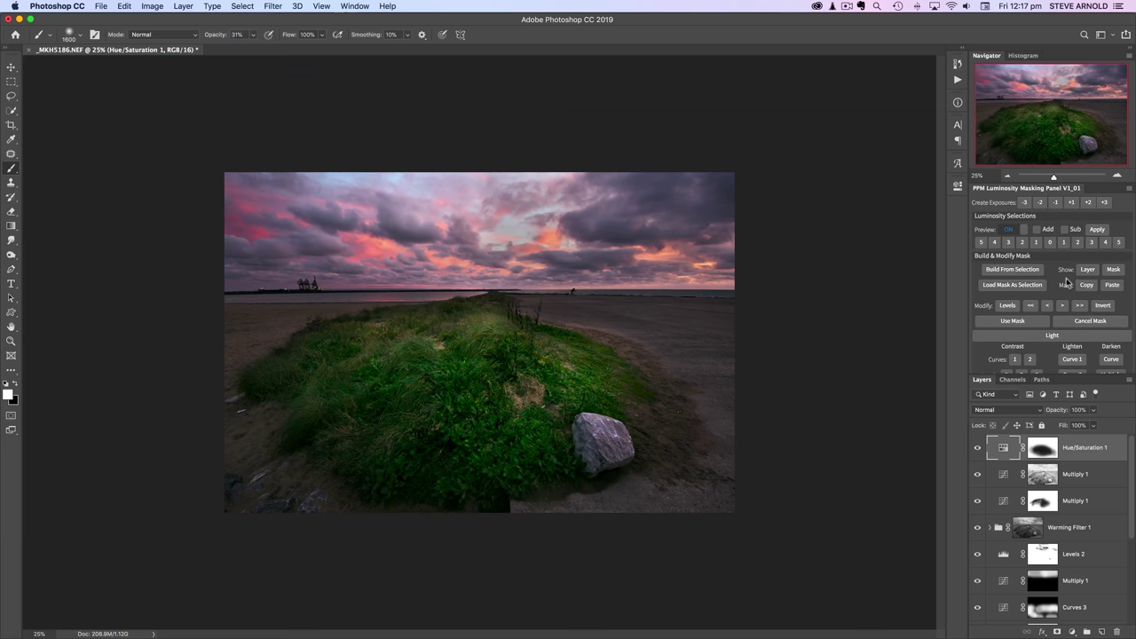
click(1049, 242)
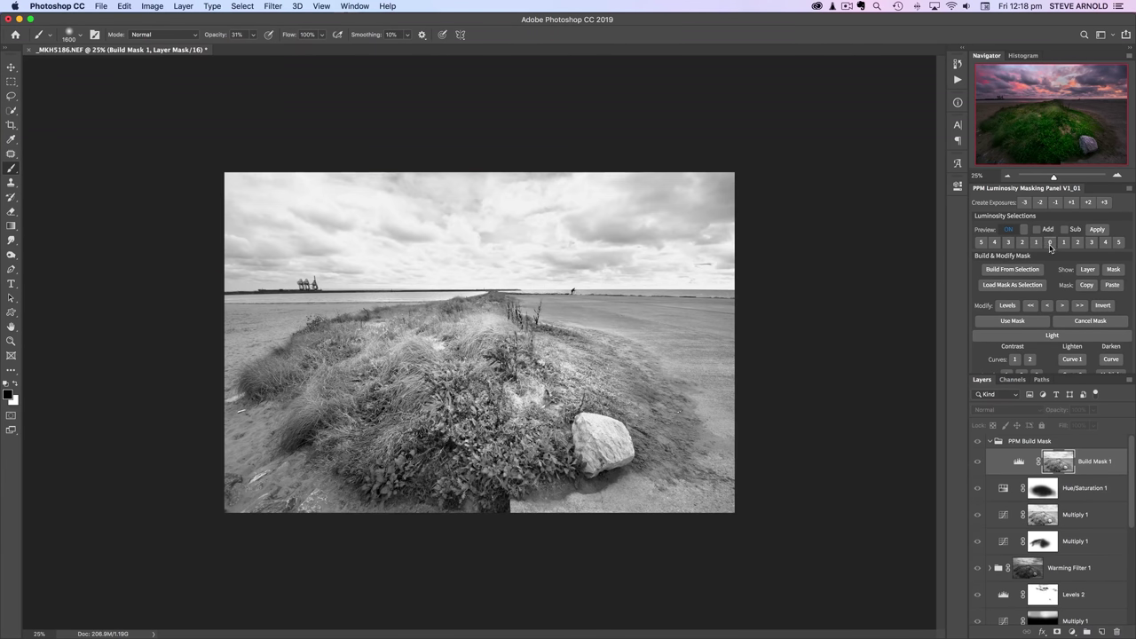
Use the level 0 luminosity mask as a selection and add an Orton effect layer masked by it.
click(1013, 321)
scroll(1026, 306, down, 5)
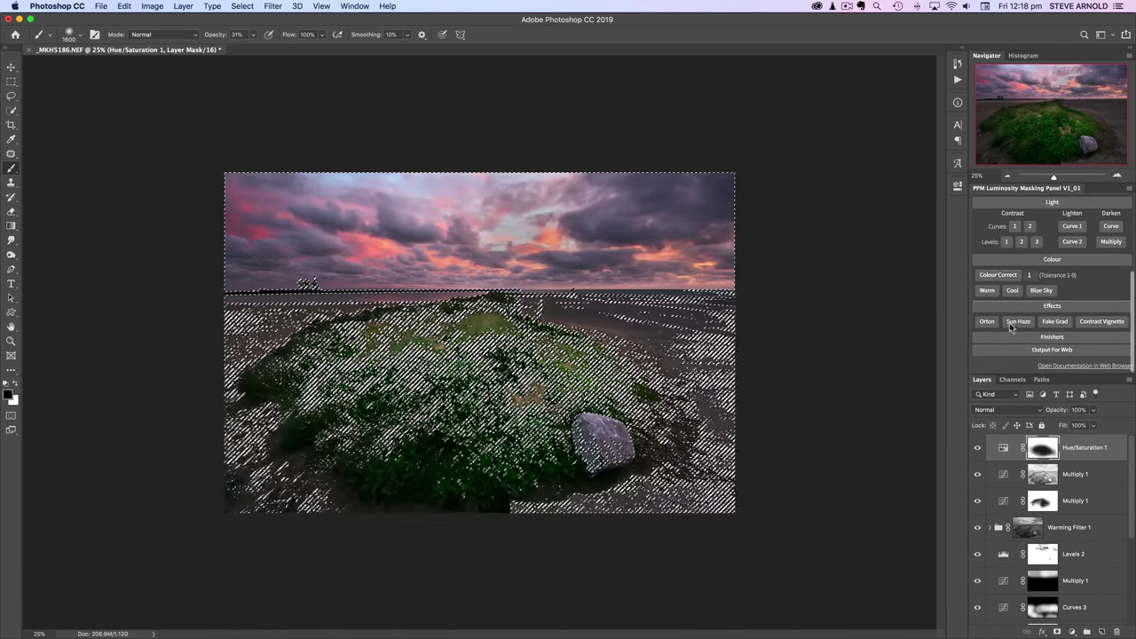
key(super+d)
click(987, 321)
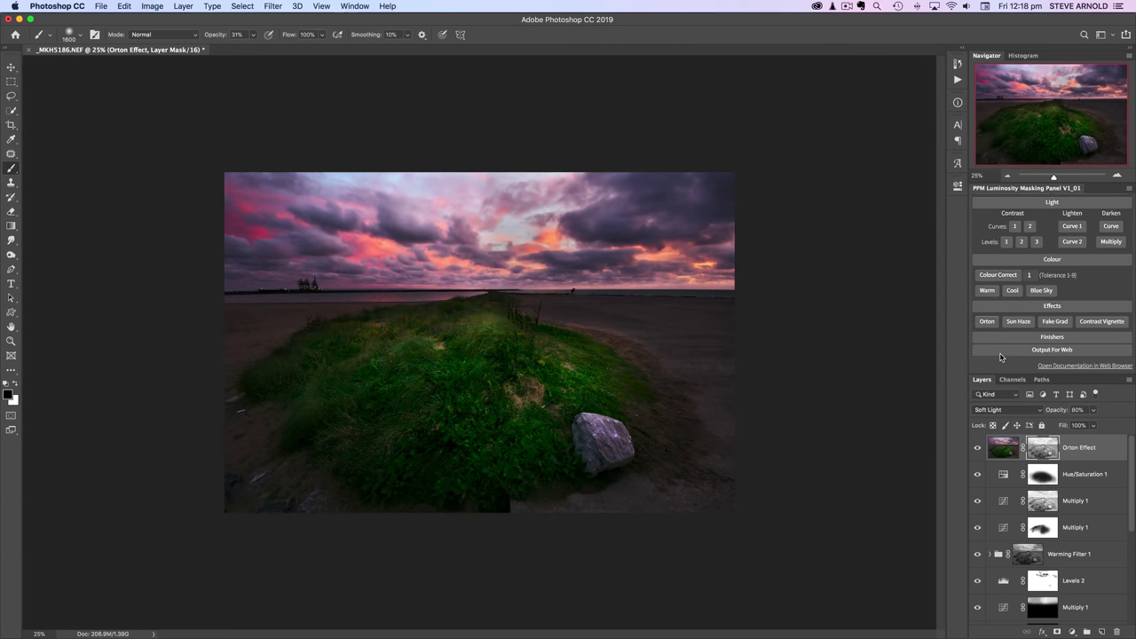
Compare the image with the Orton Effect layer hidden and shown.
click(977, 448)
click(977, 448)
click(976, 449)
click(977, 448)
Recheck the Orton effect on the sky and grass at 33.3% zoom by switching its visibility off and on.
click(1006, 176)
click(1116, 177)
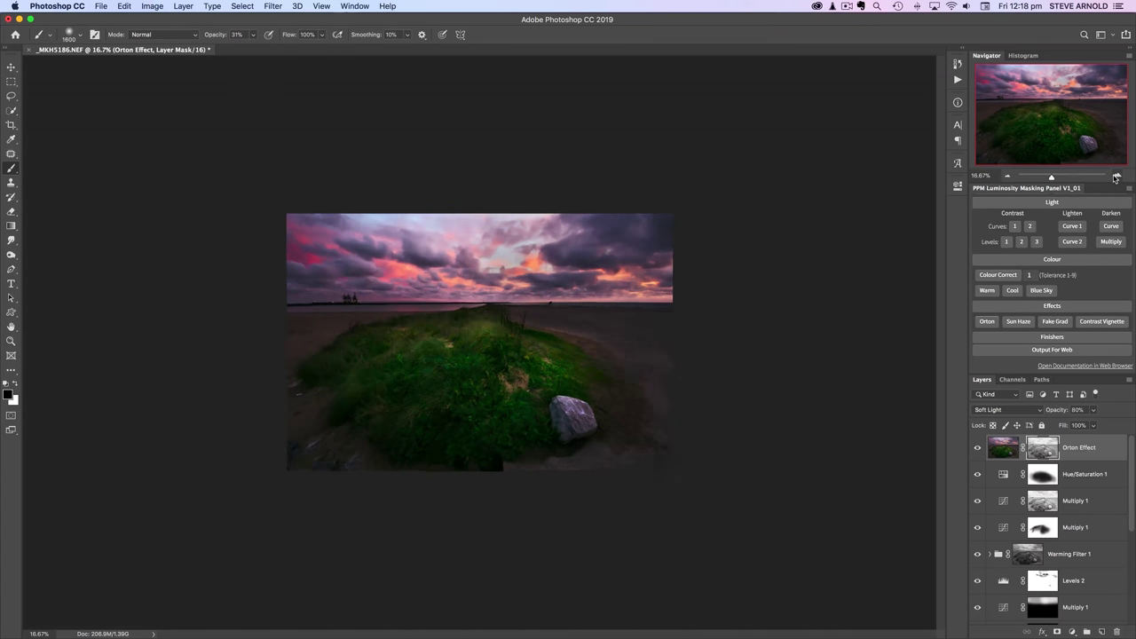
click(1116, 177)
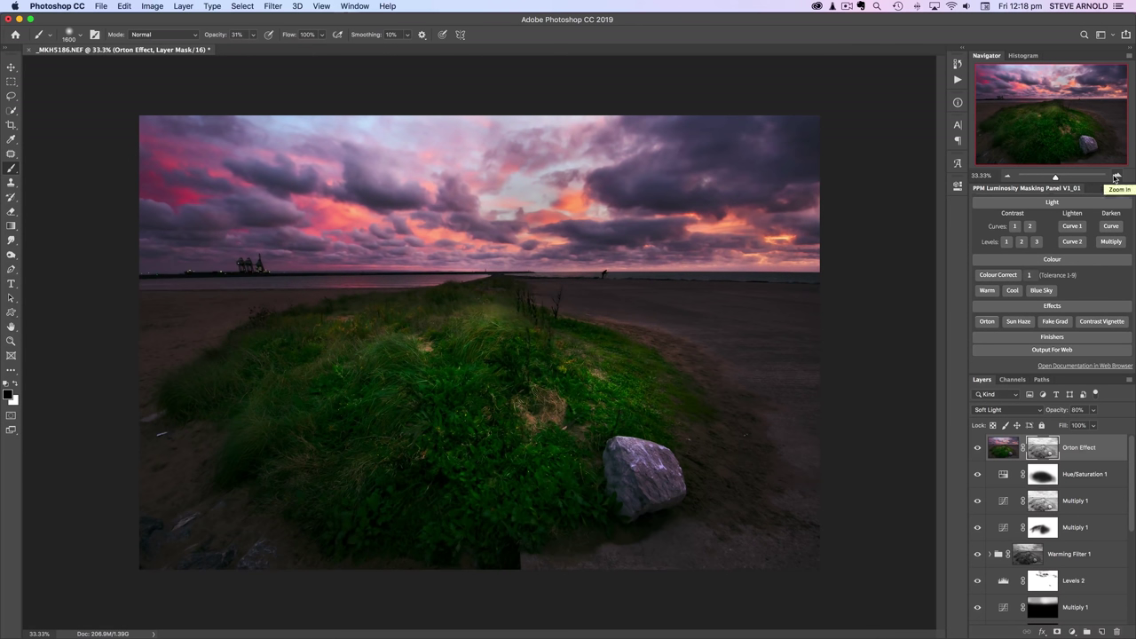
click(978, 448)
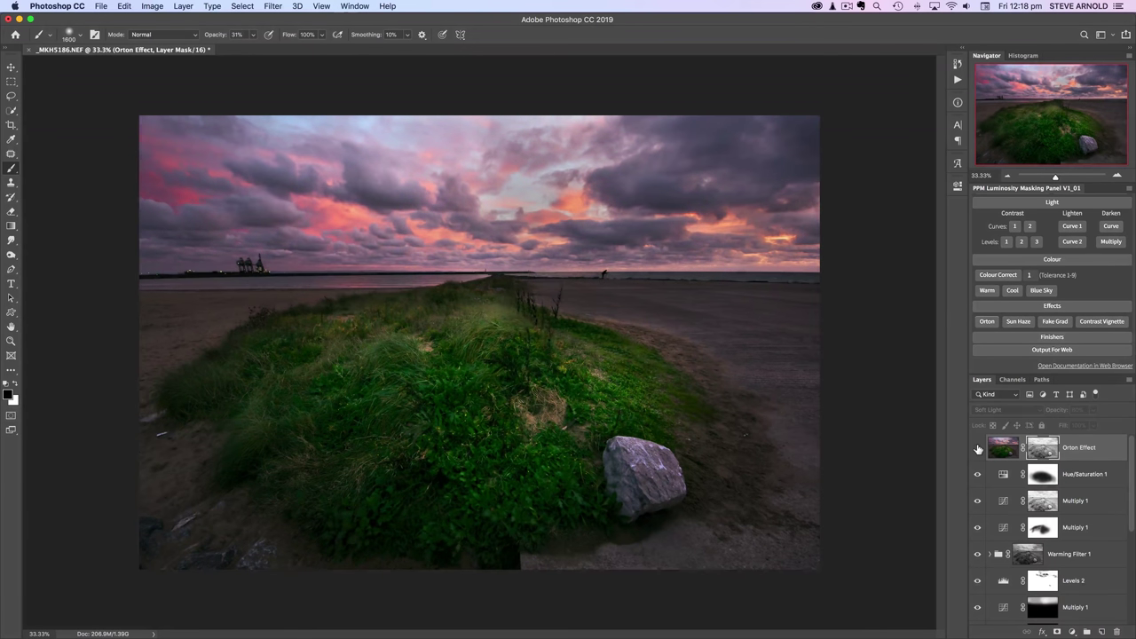
click(978, 448)
click(977, 448)
click(978, 448)
click(977, 448)
click(978, 448)
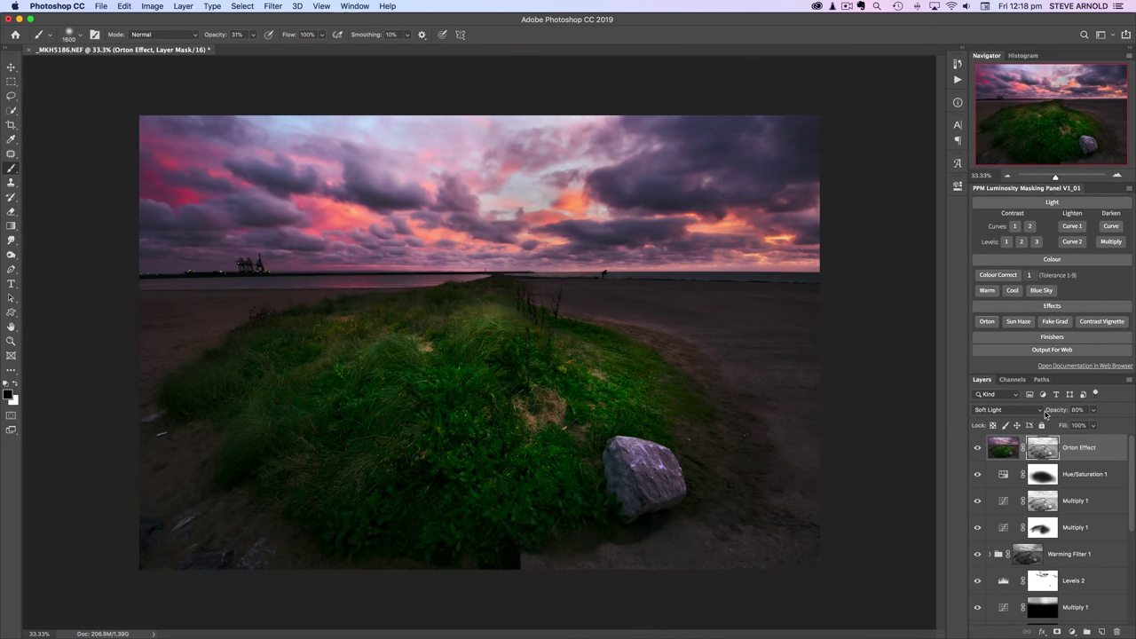
Reduce the Orton Effect layer's opacity to 40% and compare the image with the layer hidden and shown.
drag(1051, 414, 1029, 417)
click(977, 452)
click(977, 451)
click(977, 451)
click(977, 452)
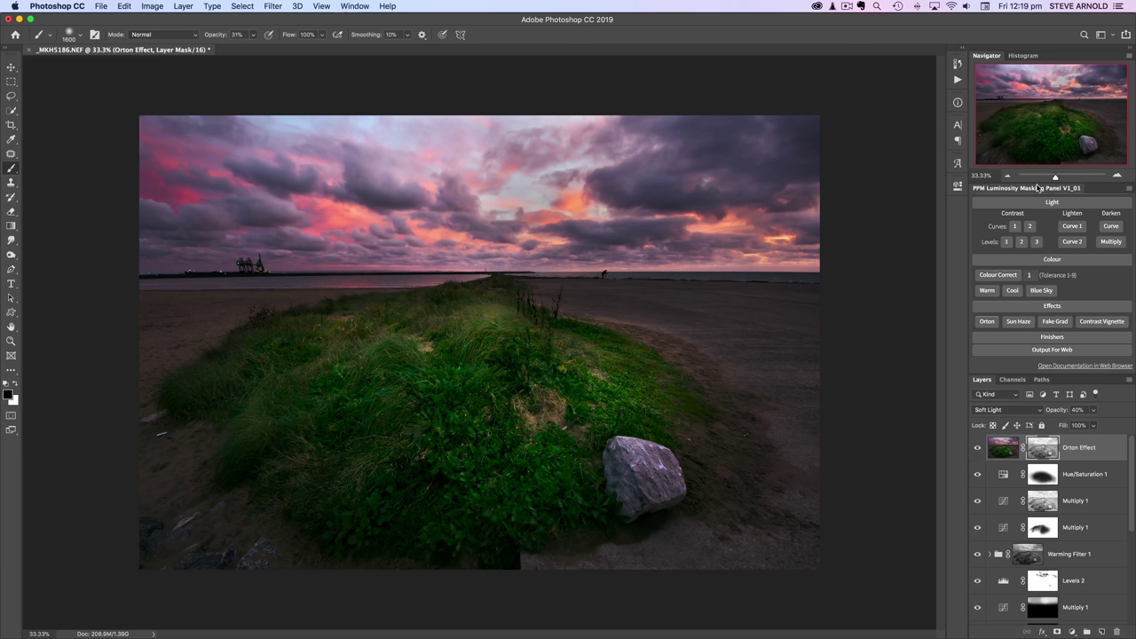
Recheck the Orton effect at 40% opacity by repeatedly switching the layer's visibility.
click(978, 450)
click(979, 452)
click(978, 450)
click(977, 449)
click(977, 450)
click(978, 450)
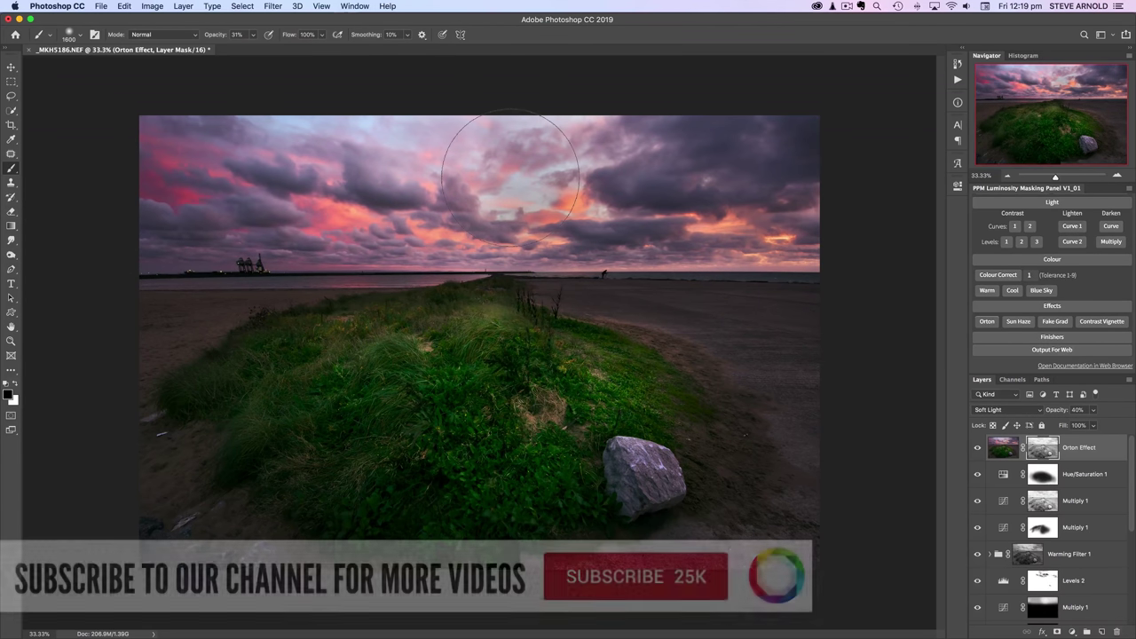
Reduce the brush size to 900 pixels.
key(bracketleft)
key(bracketleft)
key(bracketleft)
key(bracketleft)
key(bracketleft)
key(bracketleft)
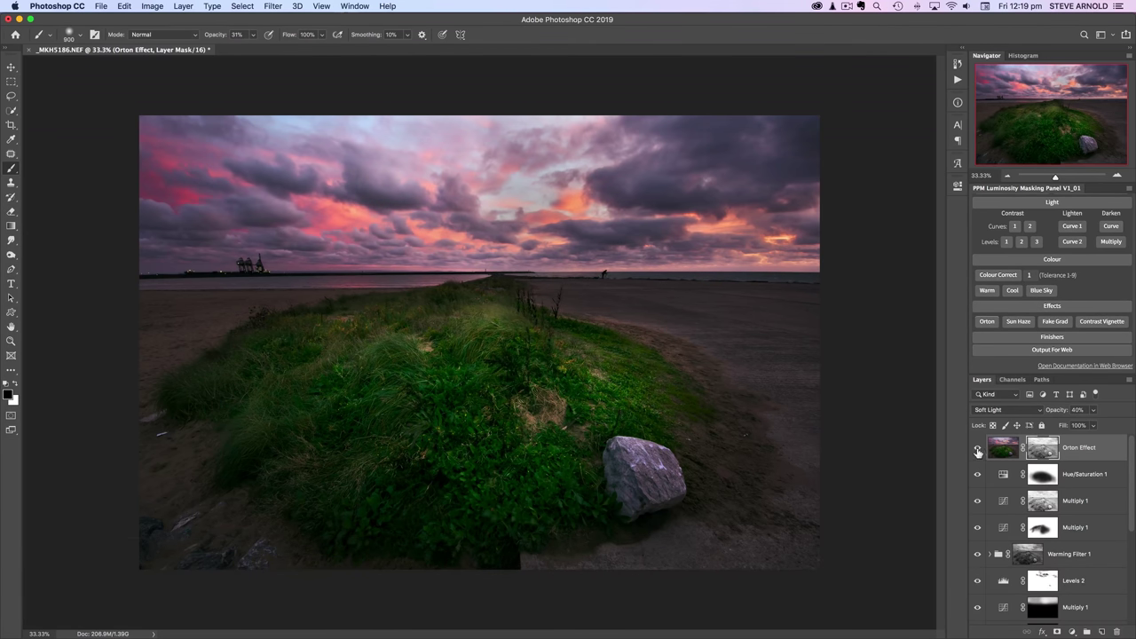
Examine the image's overall balance at small scale, down to 2% zoom, and return in stages to 33.3%.
click(1006, 176)
click(1006, 176)
click(1006, 177)
click(1006, 176)
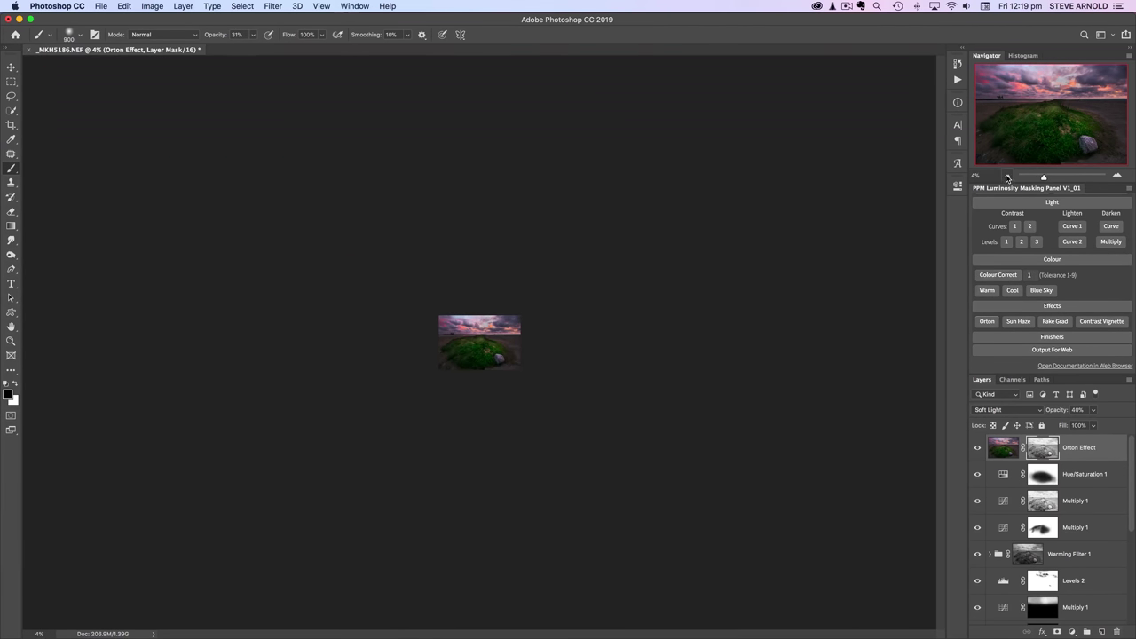
click(1006, 177)
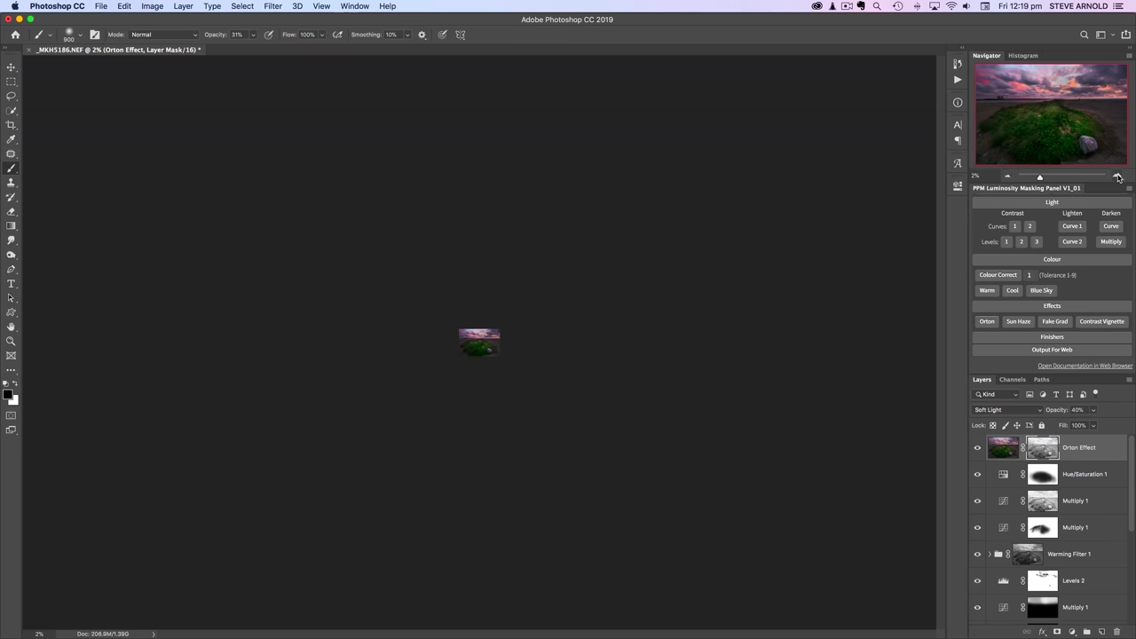
click(1117, 177)
click(1117, 176)
click(1117, 177)
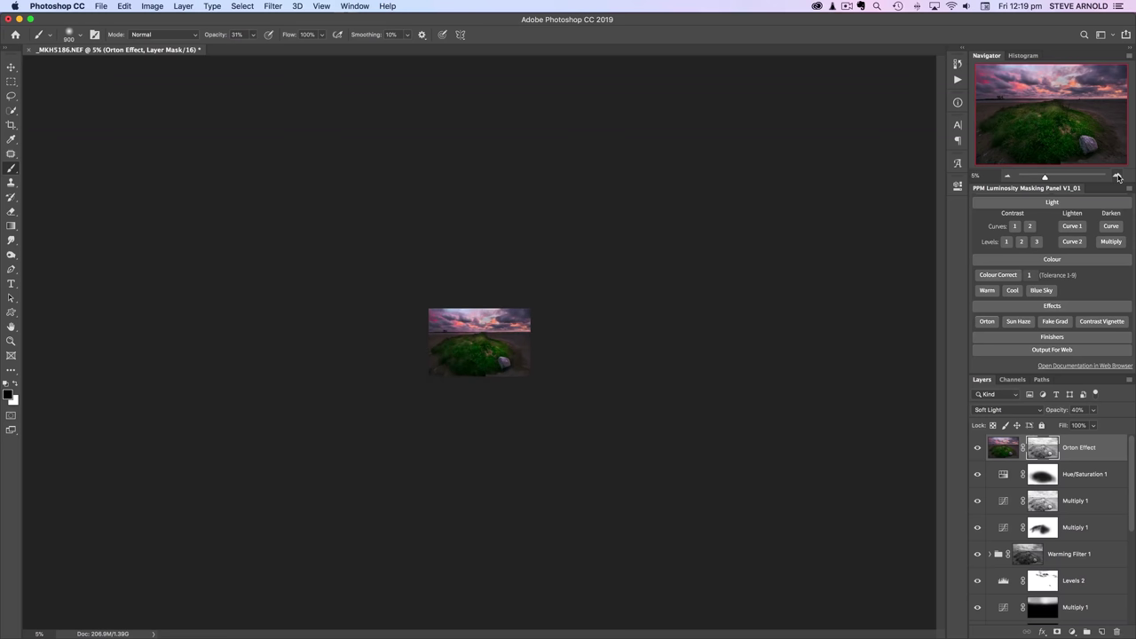
click(1008, 176)
click(1008, 177)
click(1007, 177)
click(1119, 178)
click(1119, 177)
click(1119, 177)
click(1119, 177)
click(1119, 177)
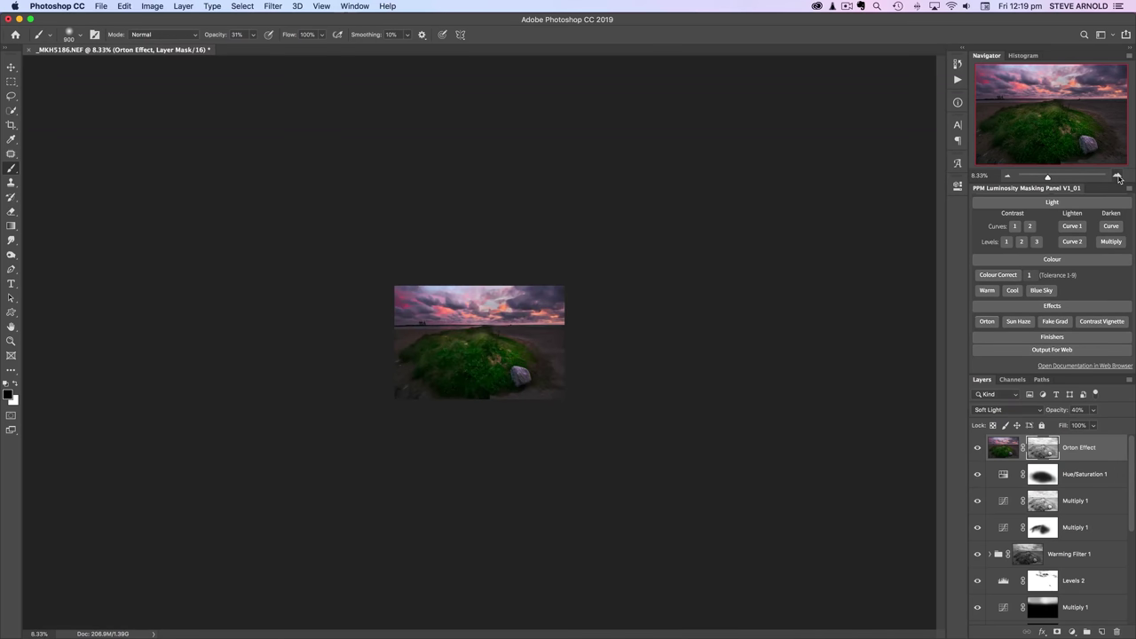
click(1118, 177)
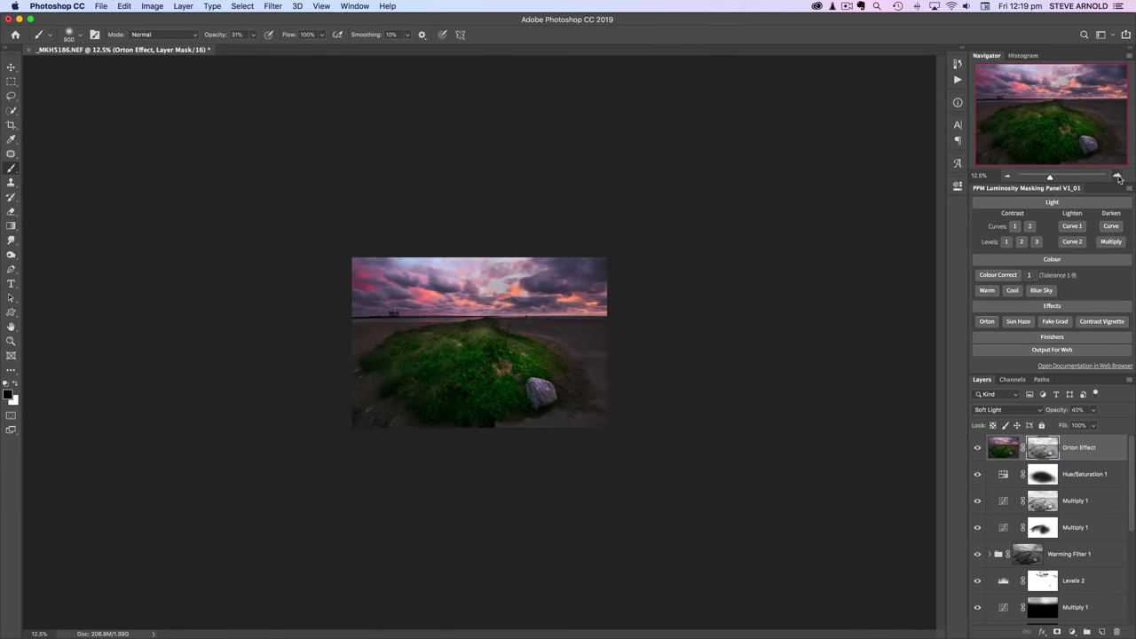
click(1118, 177)
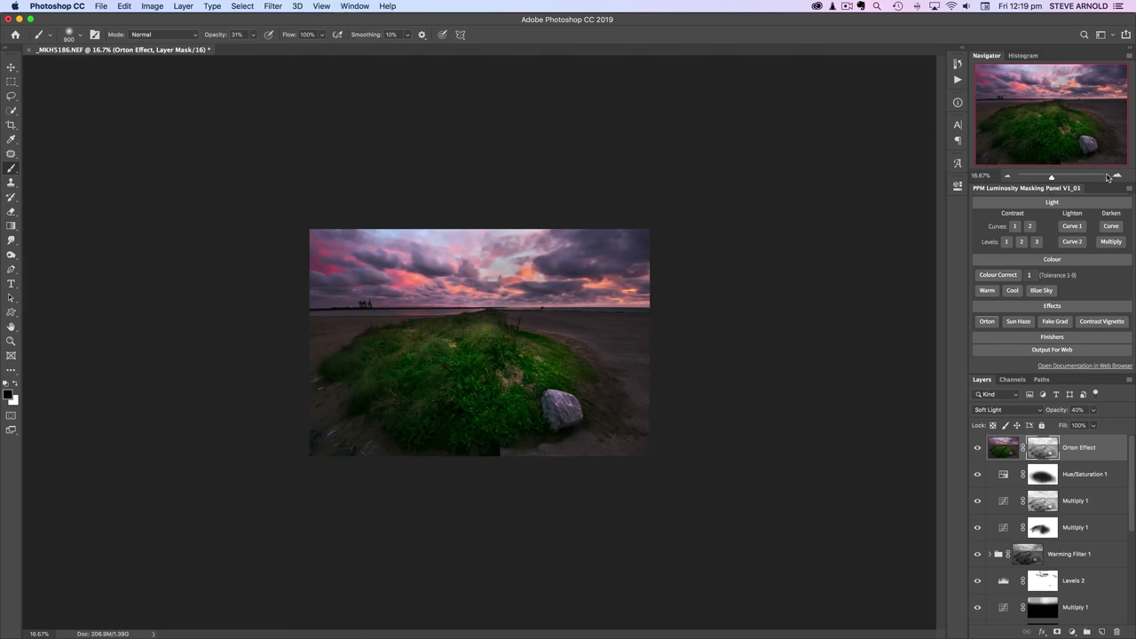
click(1118, 177)
click(1118, 176)
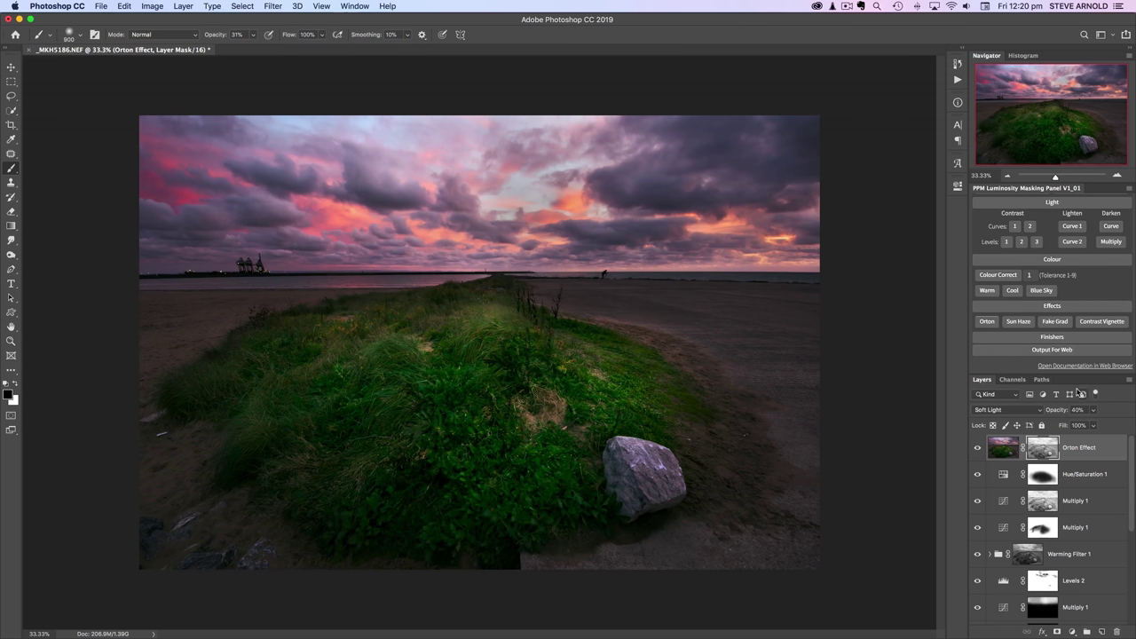
Add a regular dodge and burn pixel layer from the finishing options above the Orton Effect layer.
click(1022, 340)
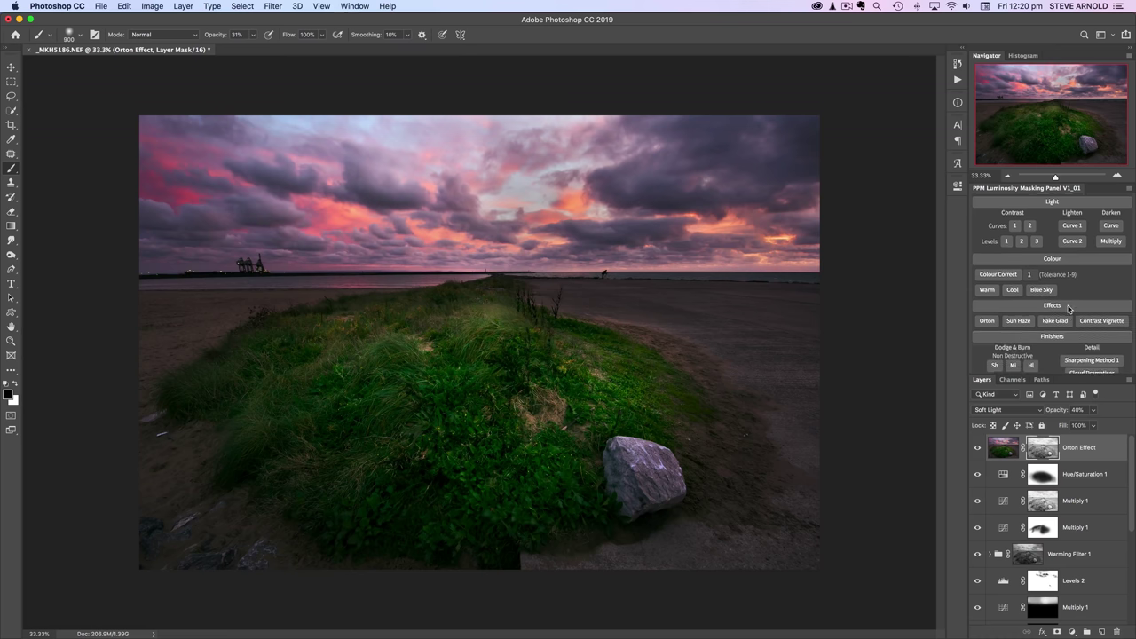
scroll(1068, 310, down, 1)
click(992, 328)
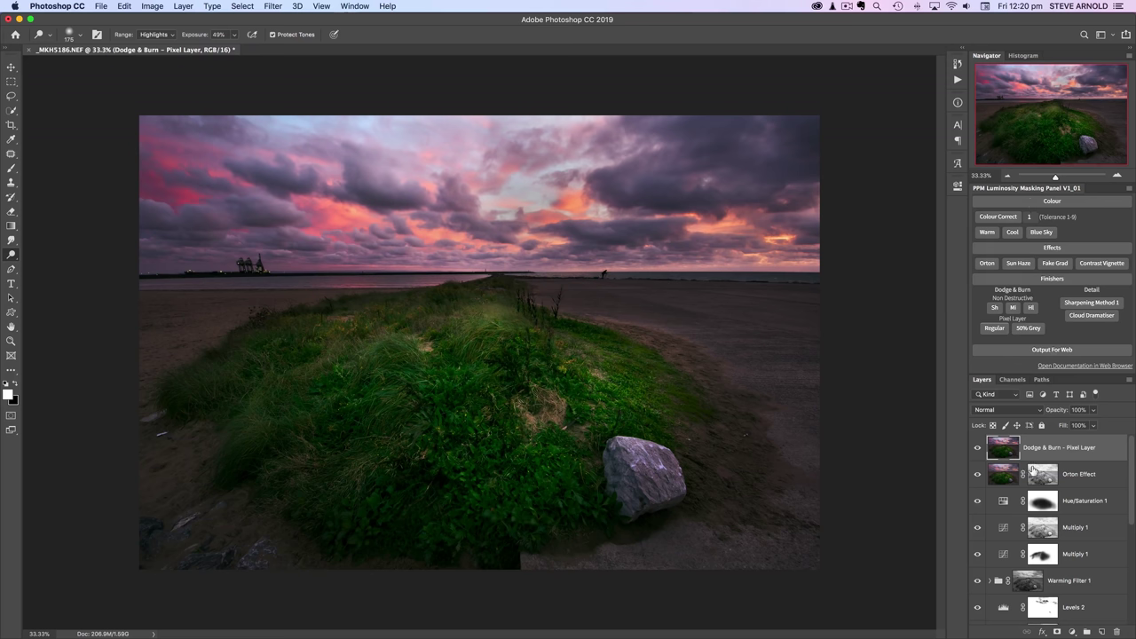
click(1035, 206)
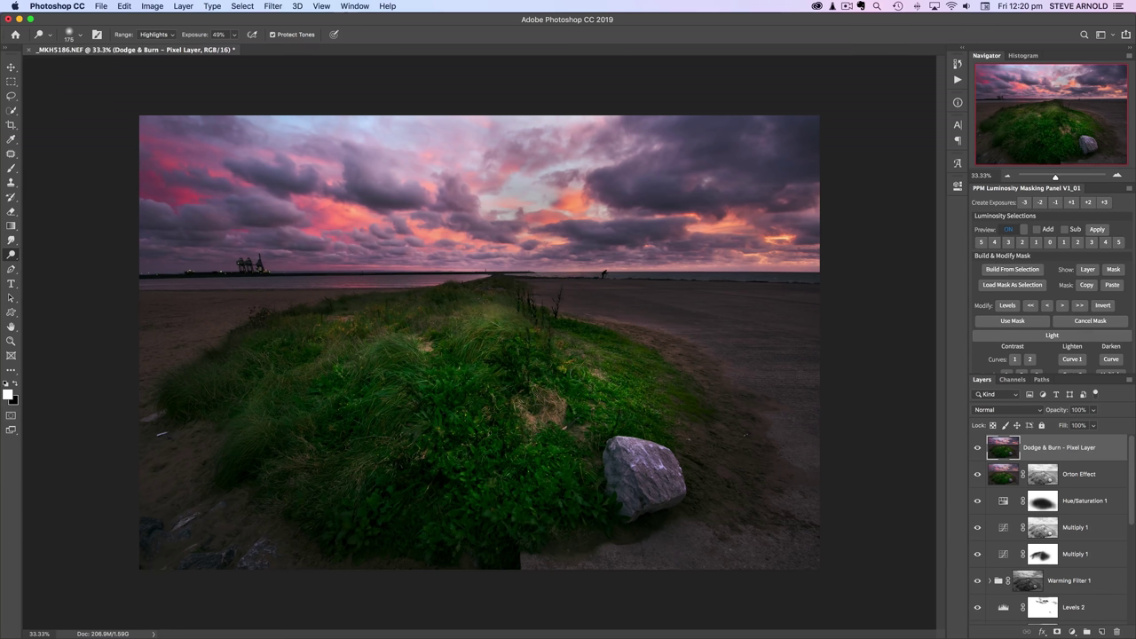
Dodge the grass down the mound's centre with a 500-pixel brush, Midtones range and 17% exposure.
key(bracketright)
key(bracketright)
click(155, 34)
click(157, 26)
click(235, 37)
mouse_move(517, 334)
mouse_down()
mouse_move(543, 369)
mouse_move(457, 365)
mouse_move(444, 394)
mouse_move(408, 395)
mouse_move(471, 371)
mouse_move(451, 389)
mouse_move(462, 380)
mouse_move(451, 377)
mouse_move(441, 411)
mouse_move(479, 430)
mouse_move(453, 402)
mouse_move(500, 429)
mouse_move(515, 458)
mouse_move(550, 444)
mouse_move(624, 372)
mouse_move(622, 351)
mouse_move(569, 333)
mouse_move(636, 372)
mouse_move(578, 334)
mouse_move(624, 347)
mouse_move(651, 384)
mouse_move(646, 408)
mouse_move(498, 324)
mouse_move(491, 305)
mouse_move(481, 325)
mouse_move(389, 334)
mouse_move(334, 362)
mouse_move(362, 336)
mouse_move(246, 423)
mouse_move(348, 349)
mouse_move(273, 419)
mouse_move(337, 488)
mouse_move(310, 460)
mouse_move(353, 469)
mouse_move(382, 441)
mouse_move(350, 473)
mouse_move(282, 464)
mouse_move(488, 477)
mouse_move(504, 439)
mouse_move(454, 502)
mouse_move(444, 427)
mouse_move(497, 480)
mouse_move(562, 450)
mouse_move(466, 507)
mouse_move(581, 440)
mouse_move(538, 499)
mouse_up()
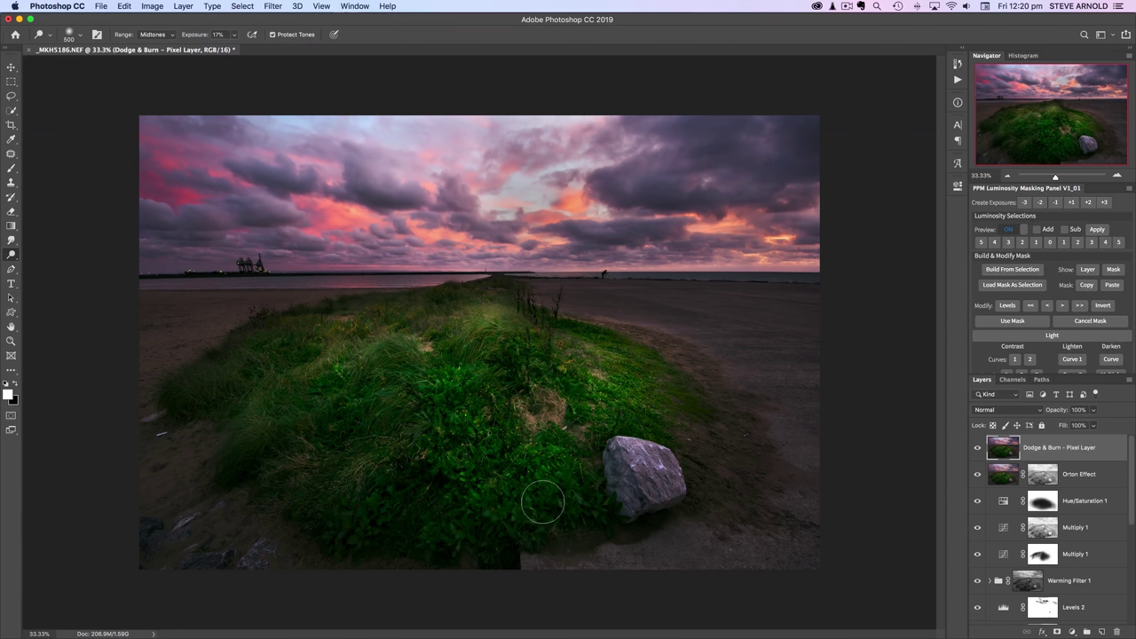
Dodge the grass from the mound's crest downward, comparing the image with the Dodge & Burn layer hidden and shown.
click(978, 448)
click(978, 448)
mouse_move(498, 292)
mouse_down()
mouse_move(493, 339)
mouse_move(430, 346)
mouse_move(498, 344)
mouse_move(521, 327)
mouse_move(452, 382)
mouse_up()
click(979, 450)
click(979, 449)
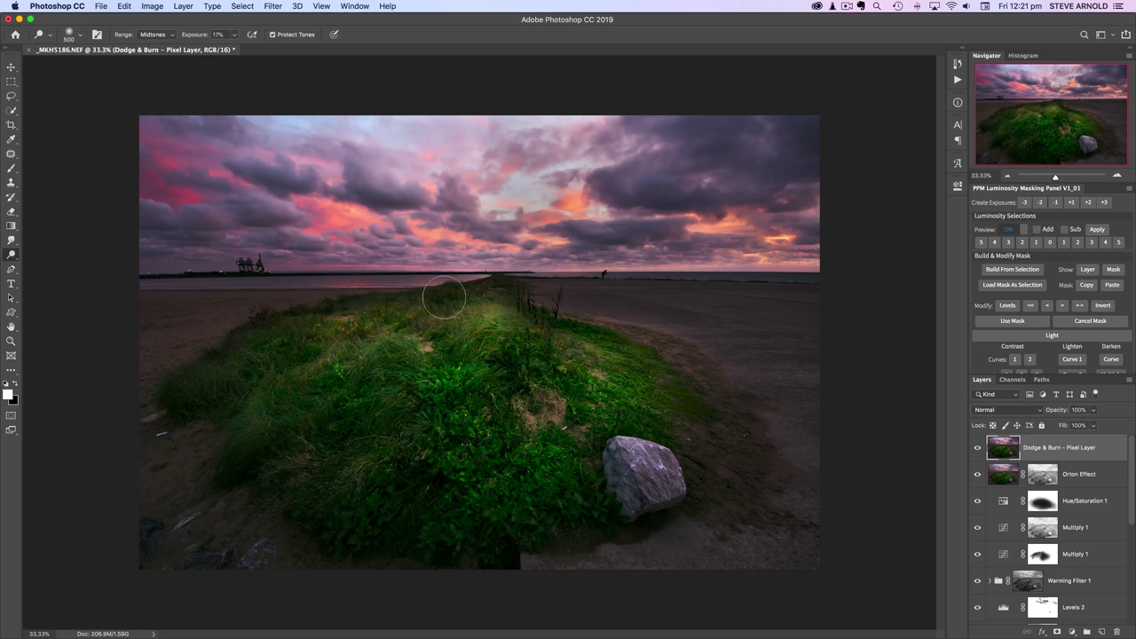
Reduce the Dodge tool's brush to 175 pixels for finer grass highlights.
key(bracketleft)
key(bracketleft)
key(bracketleft)
key(bracketleft)
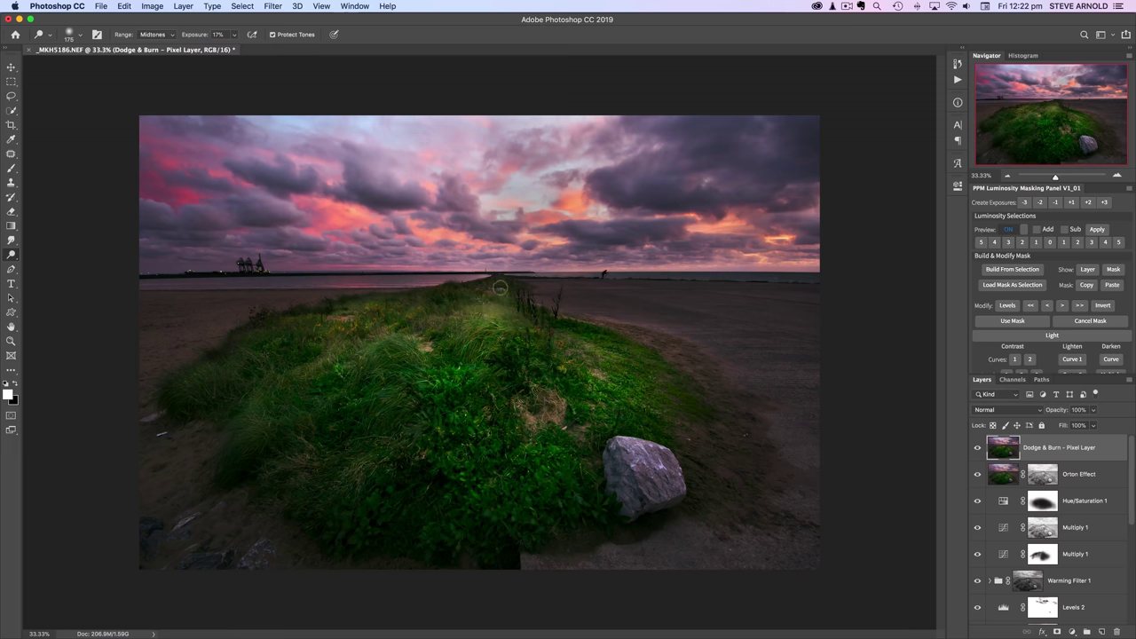
Examine the dodged image's overall balance at 8.33% zoom and return to 33.3%.
click(1007, 176)
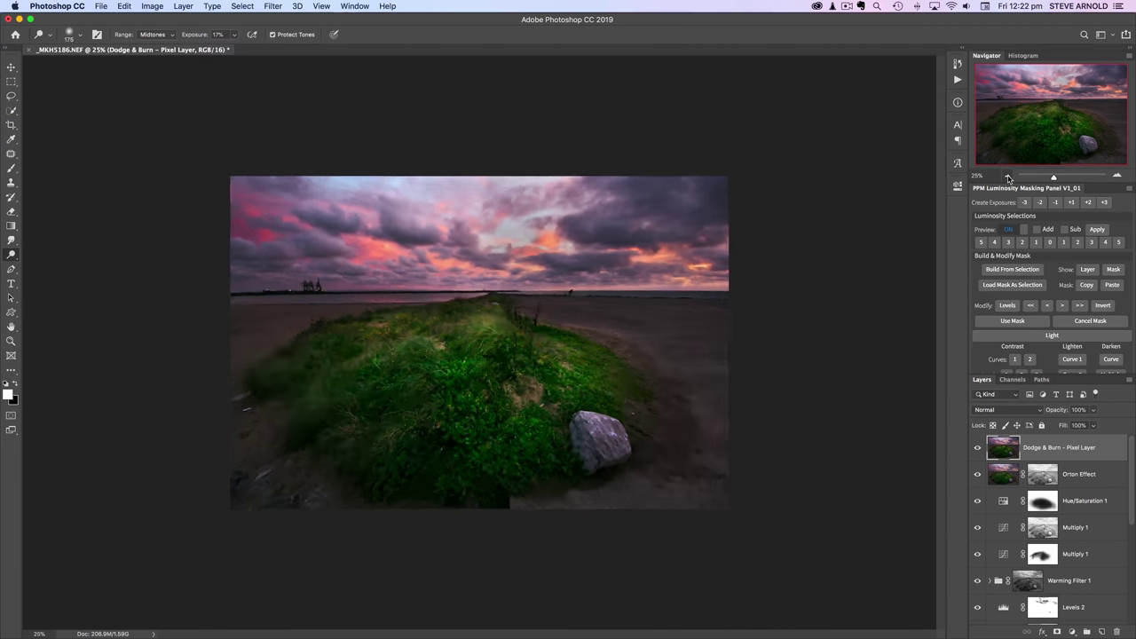
click(1007, 176)
click(1007, 177)
click(1007, 177)
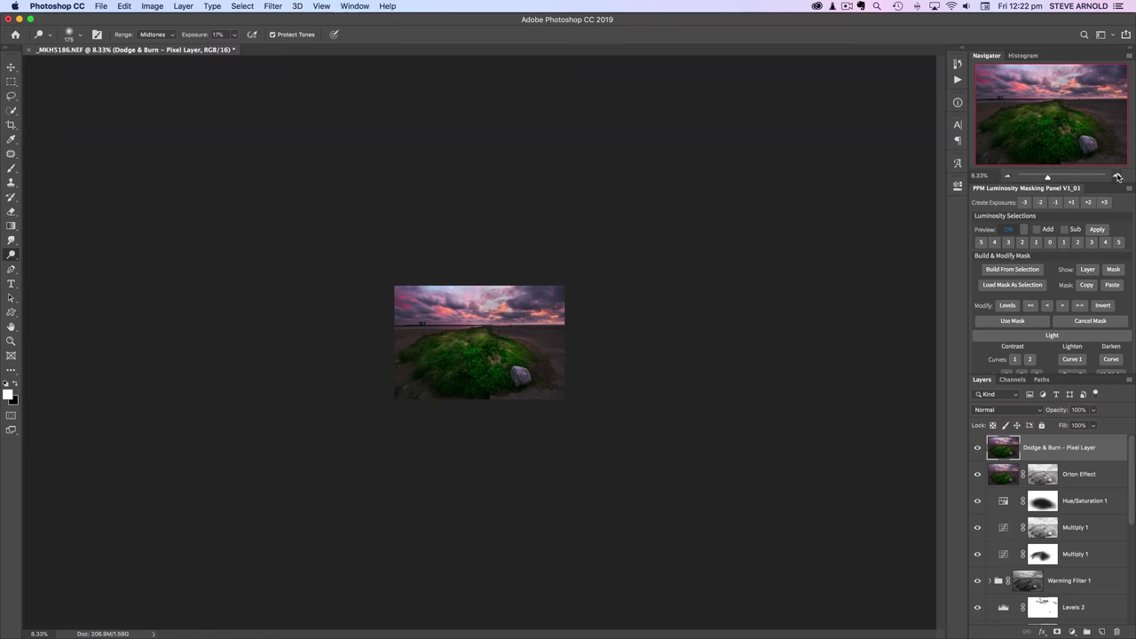
click(1117, 177)
click(1117, 177)
click(1117, 177)
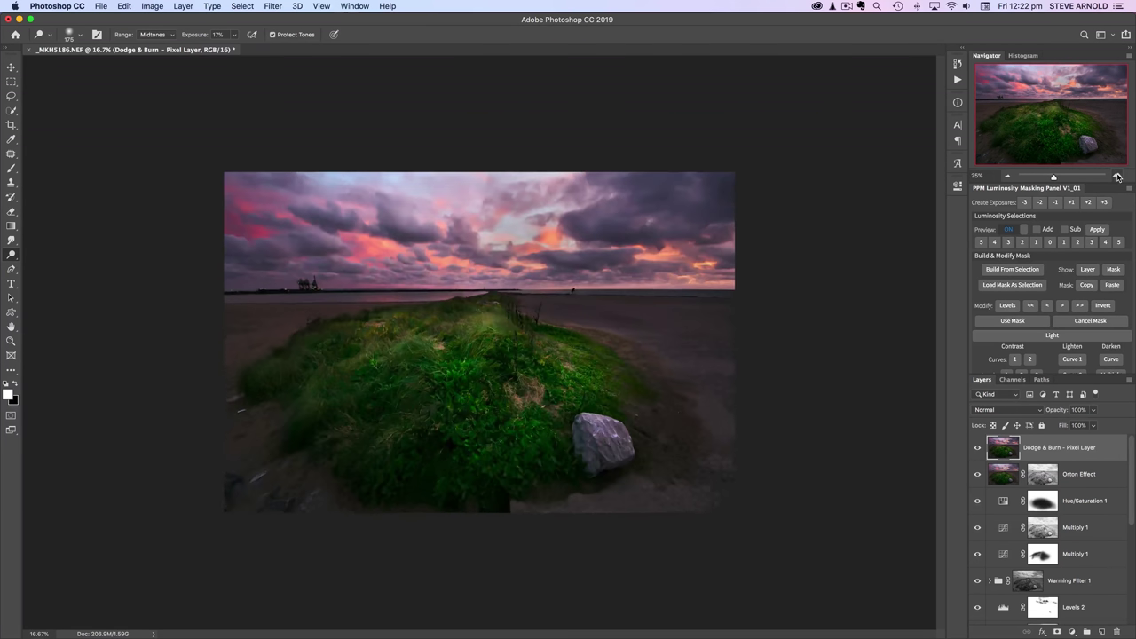
click(1117, 177)
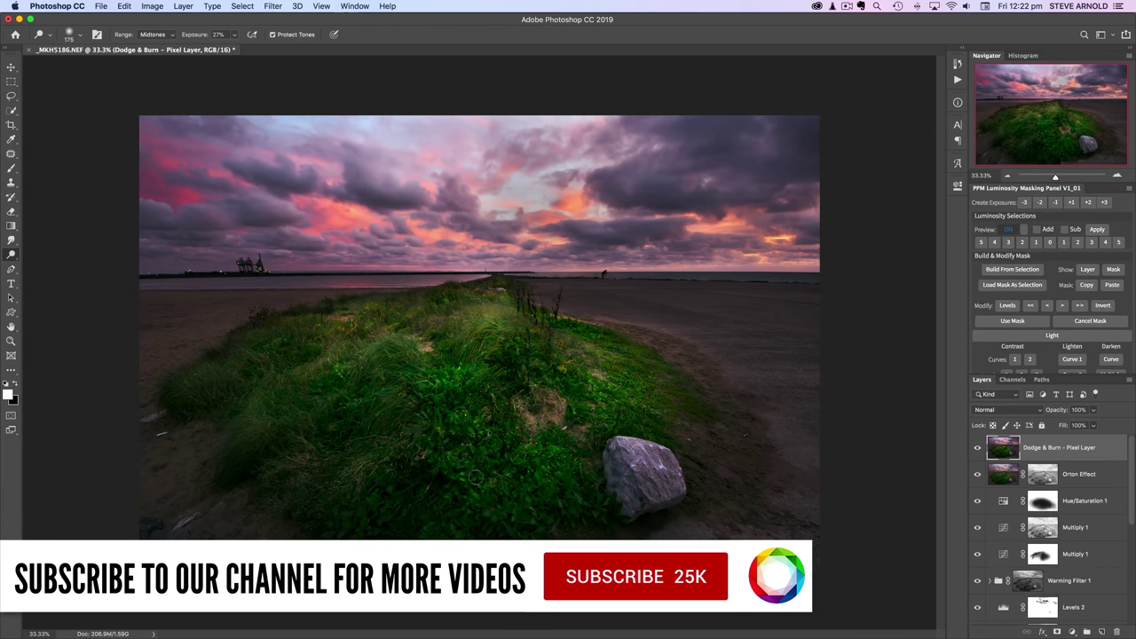
Enlarge the Dodge tool's brush to 400 pixels and check the dodging with the Dodge & Burn layer hidden and shown.
key(bracketright)
key(bracketright)
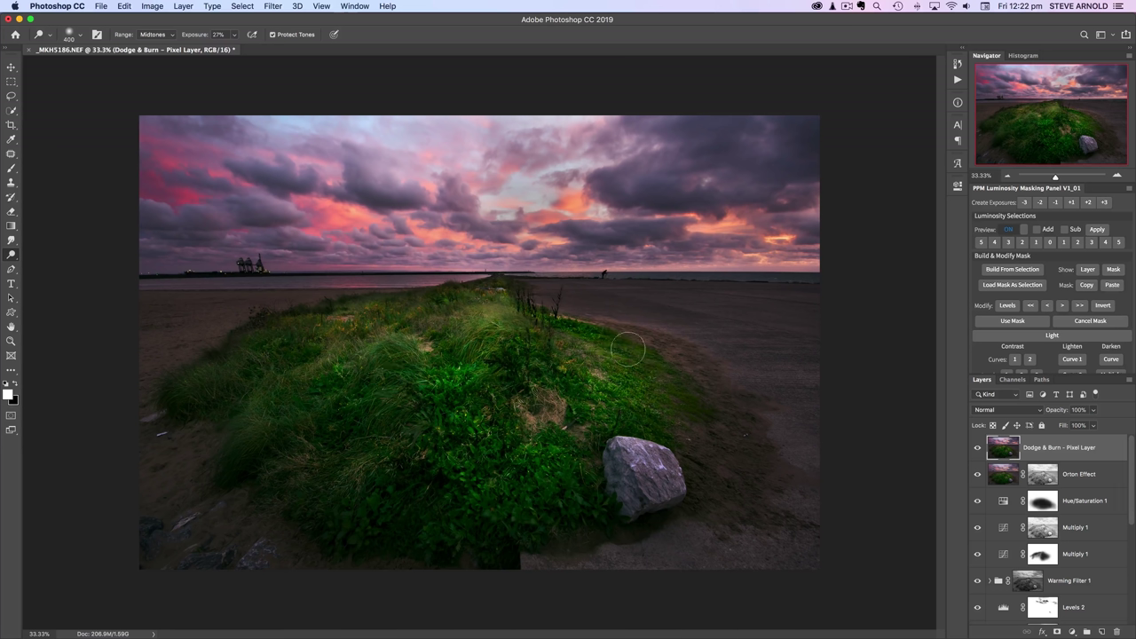
click(978, 448)
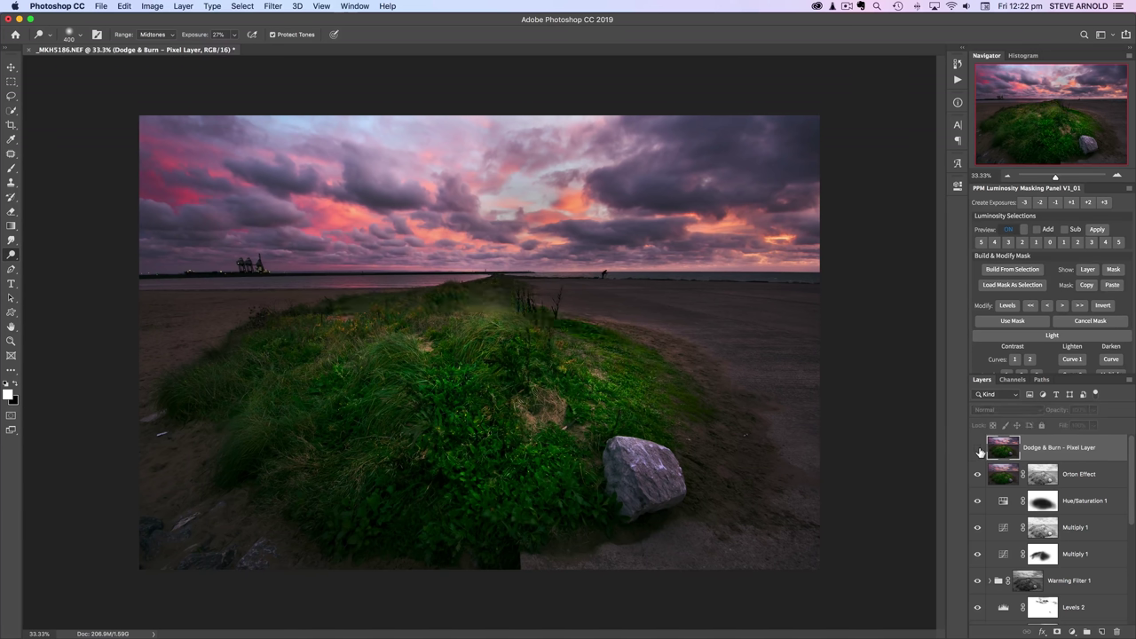
click(977, 448)
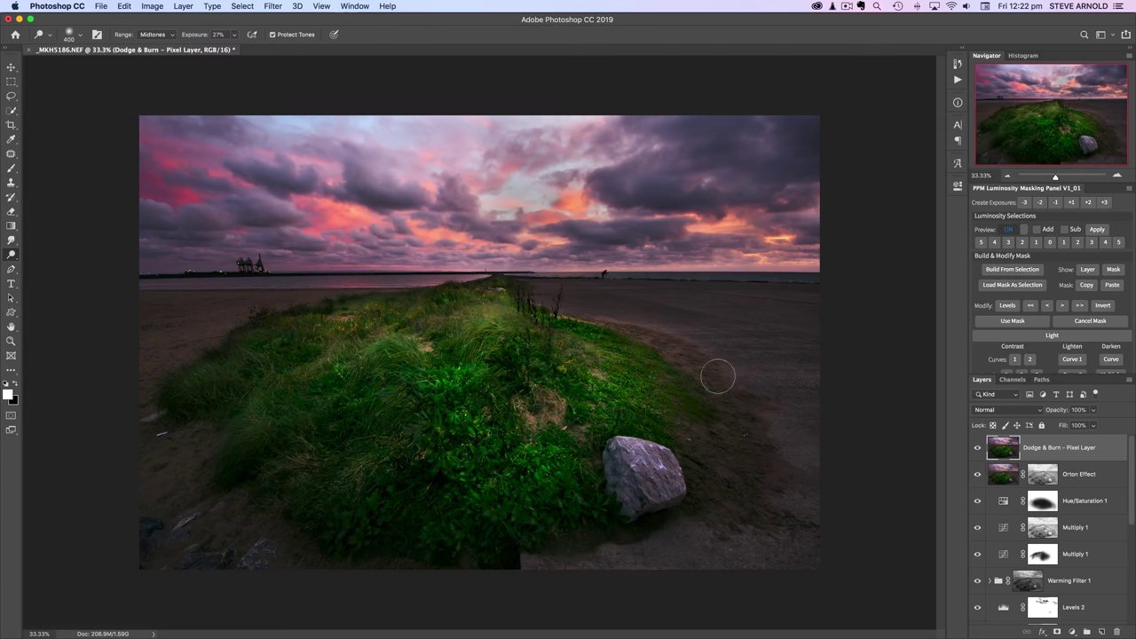
Burn the shadows around the base of the rock with the Burn tool at 9% exposure.
right_click(19, 257)
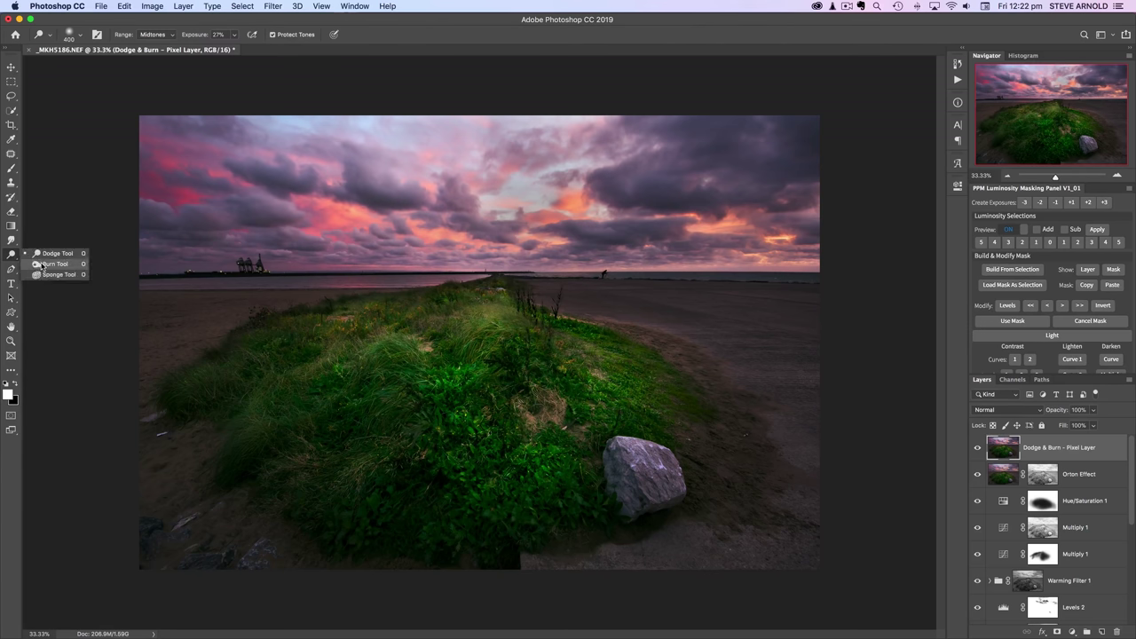
click(42, 265)
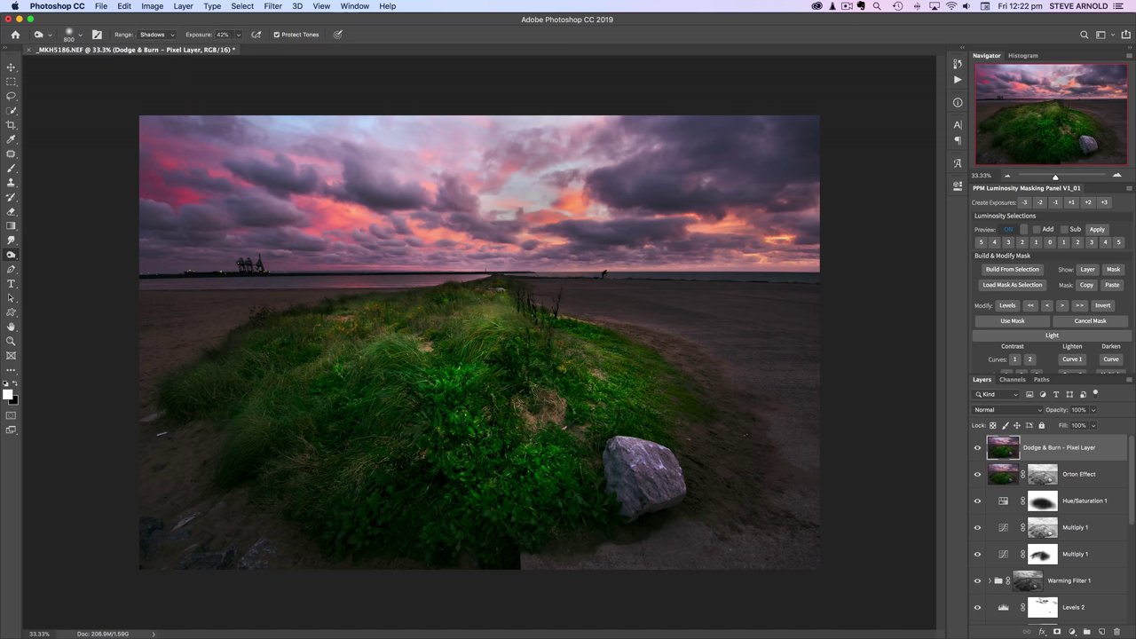
drag(201, 39, 180, 41)
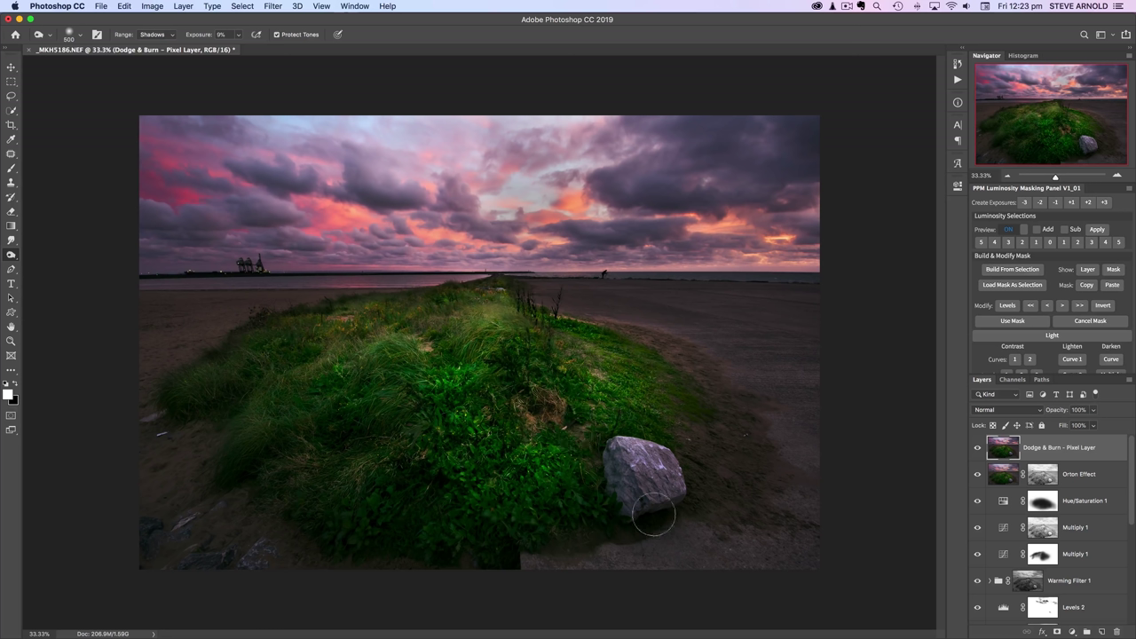
mouse_move(645, 528)
mouse_down()
mouse_move(625, 479)
mouse_move(630, 513)
mouse_up()
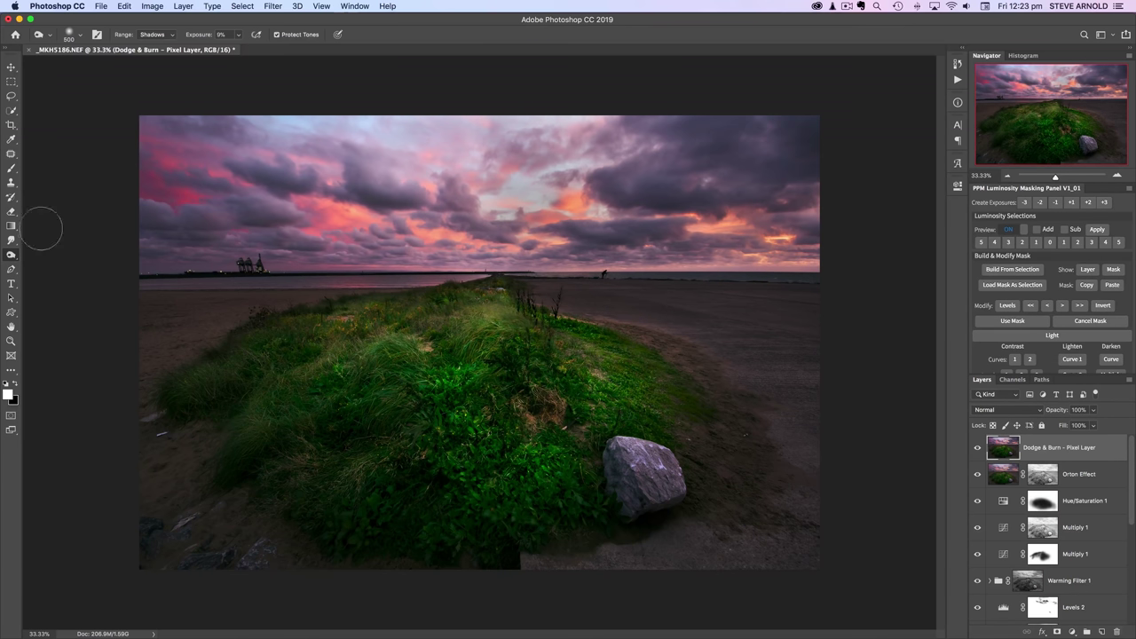
Dodge the grass mound's right edge in the midtones at 27% exposure and compare the image with the Dodge & Burn layer hidden and shown.
click(11, 255)
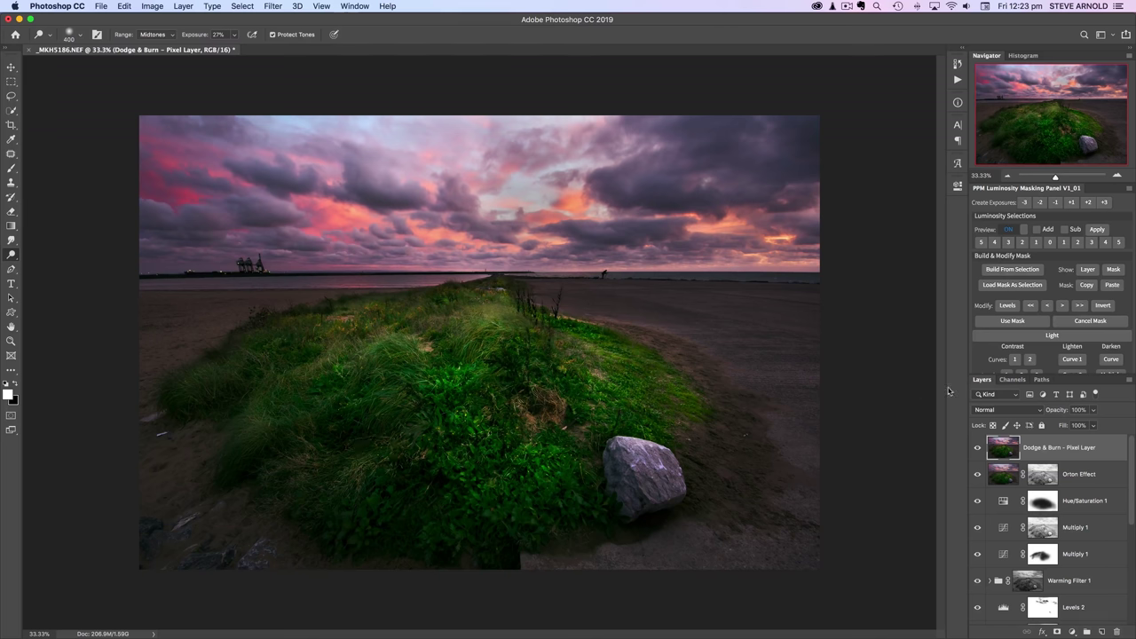
click(977, 448)
click(978, 448)
click(978, 448)
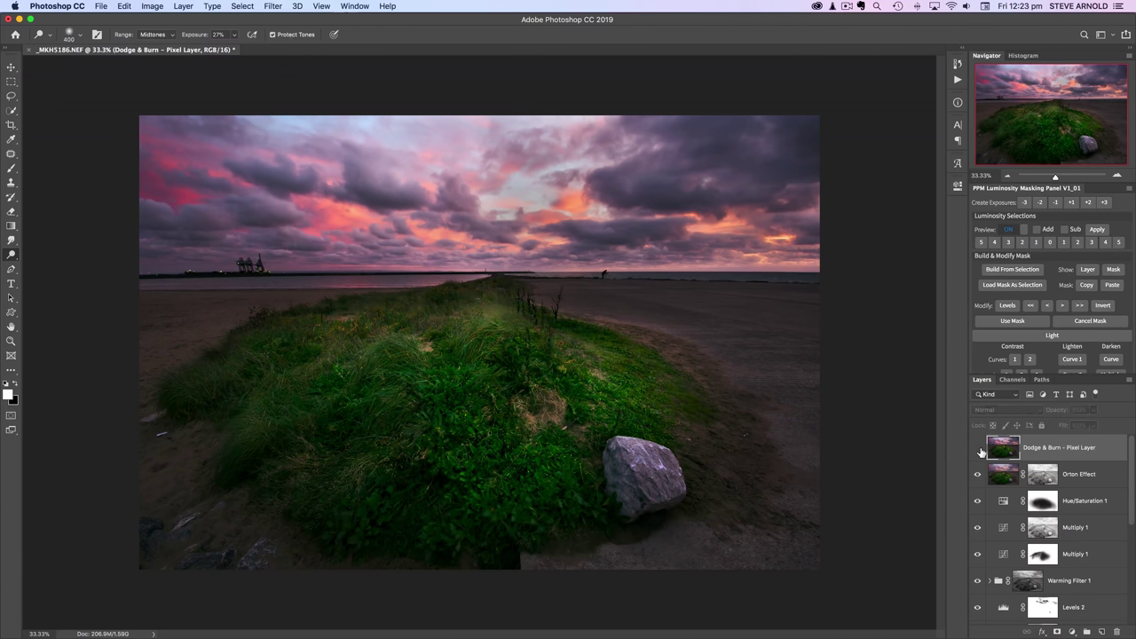
click(978, 448)
click(978, 449)
click(978, 449)
click(978, 448)
click(977, 449)
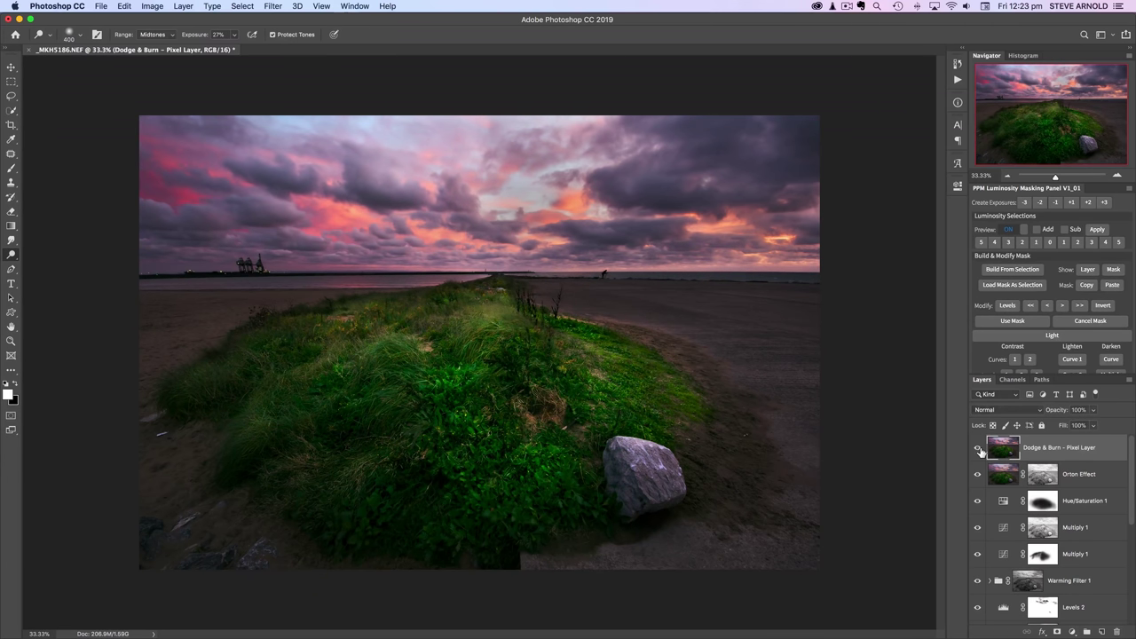
click(977, 449)
click(977, 449)
Examine the whole image at 16.67% zoom, and inspect the sand on both sides of the grass mound at 33.3%.
click(1008, 178)
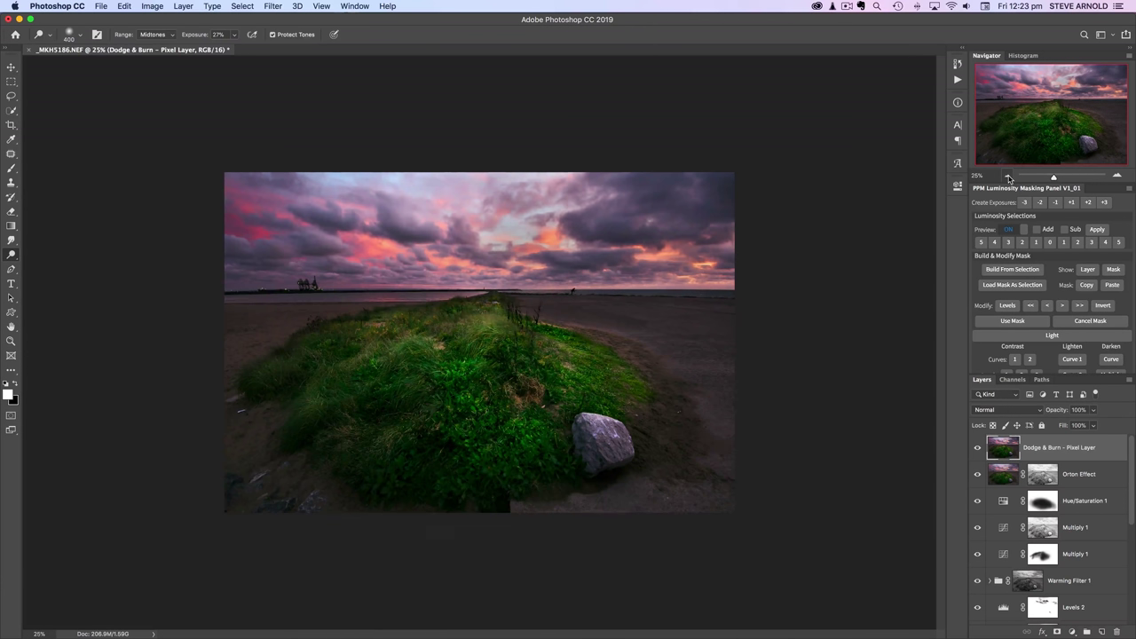
click(1008, 177)
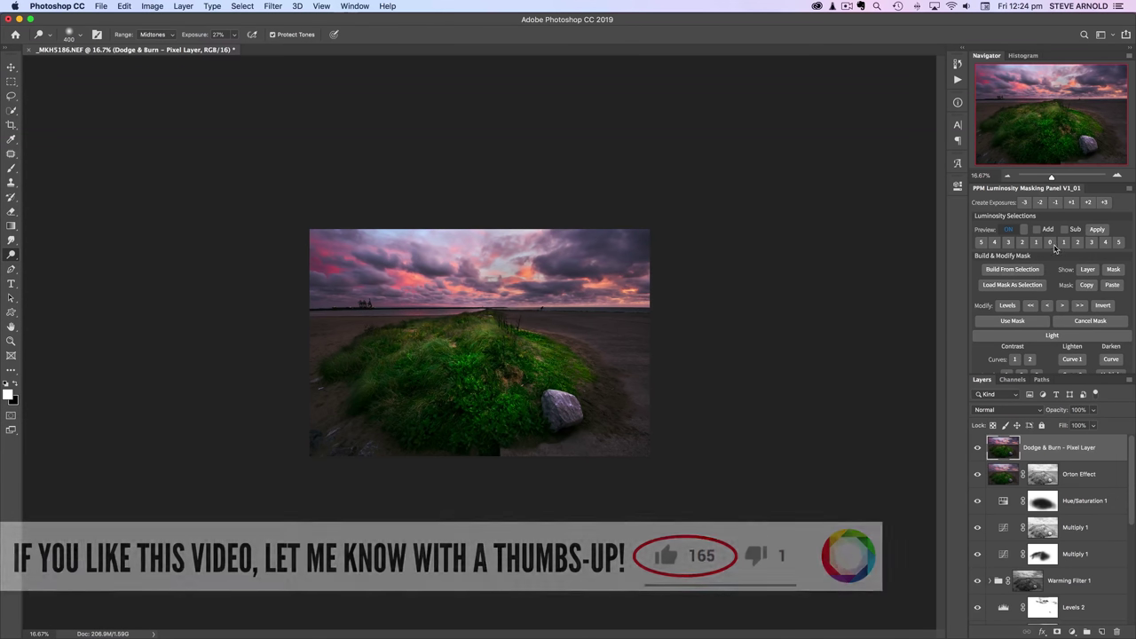
click(1117, 178)
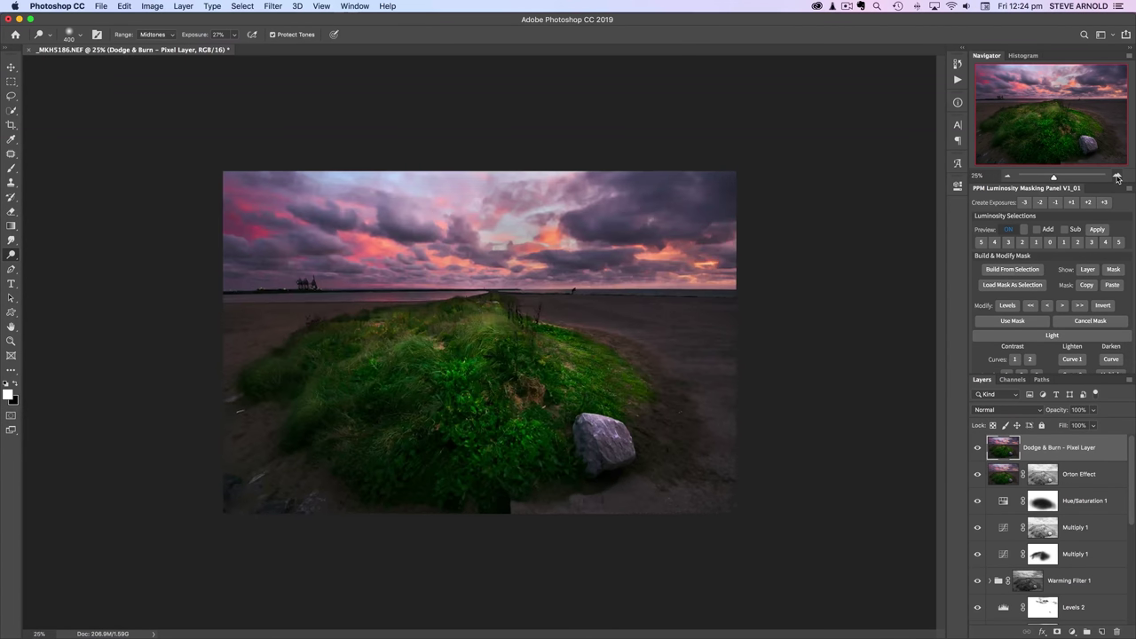
click(1118, 177)
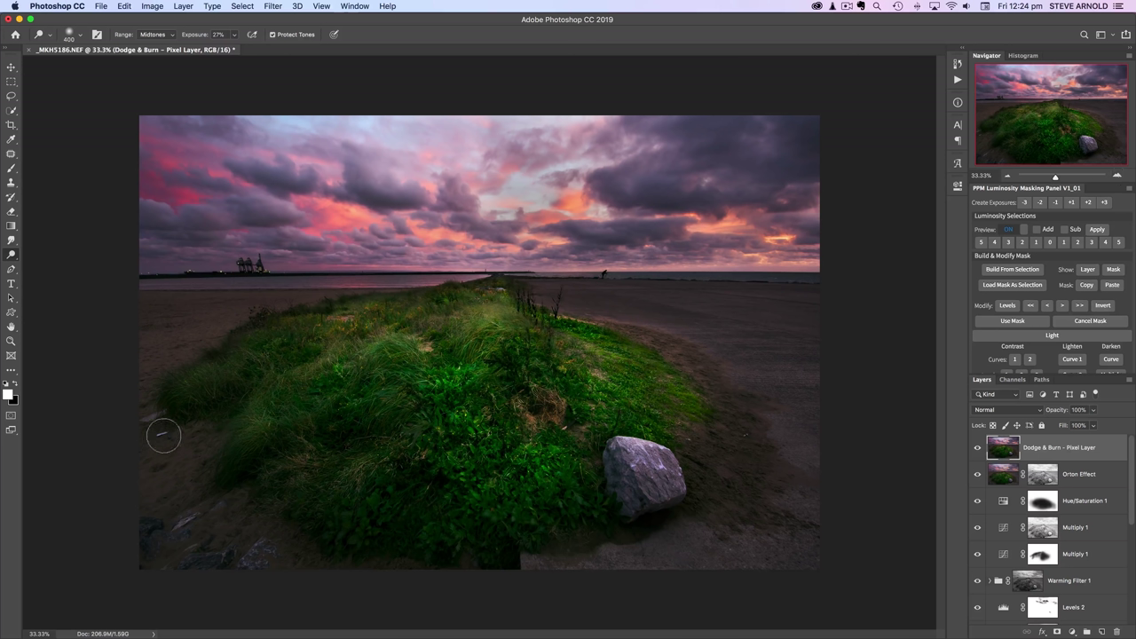
mouse_move(155, 391)
mouse_down()
mouse_move(148, 413)
mouse_move(162, 432)
mouse_up()
mouse_move(748, 431)
mouse_down()
mouse_move(697, 438)
mouse_move(709, 464)
mouse_move(665, 476)
mouse_move(646, 462)
mouse_move(656, 469)
mouse_move(750, 434)
mouse_up()
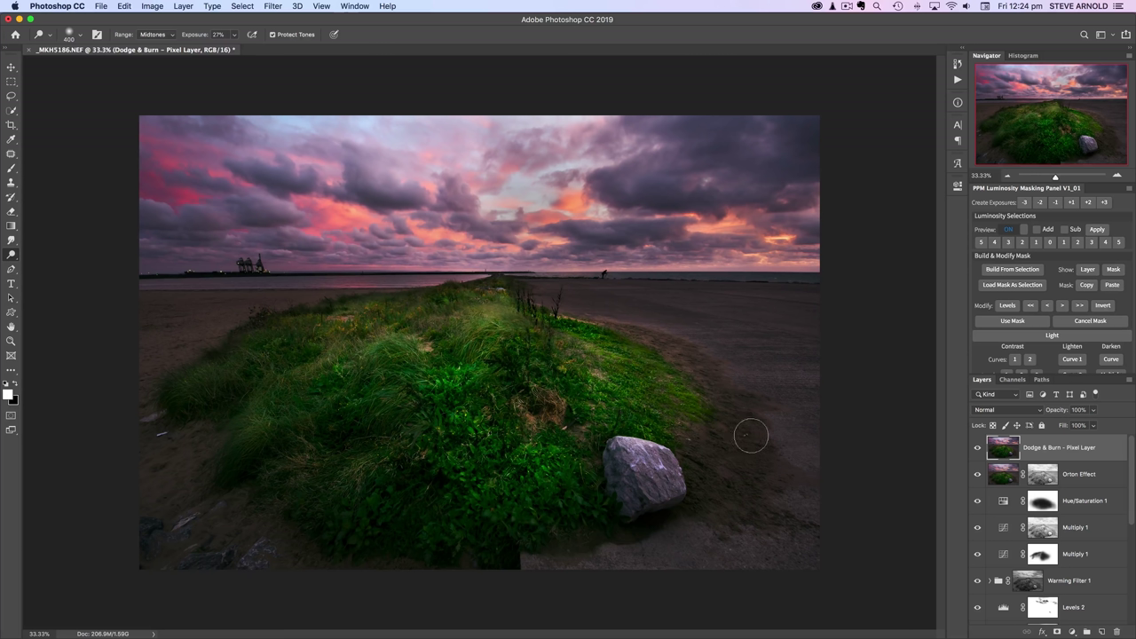